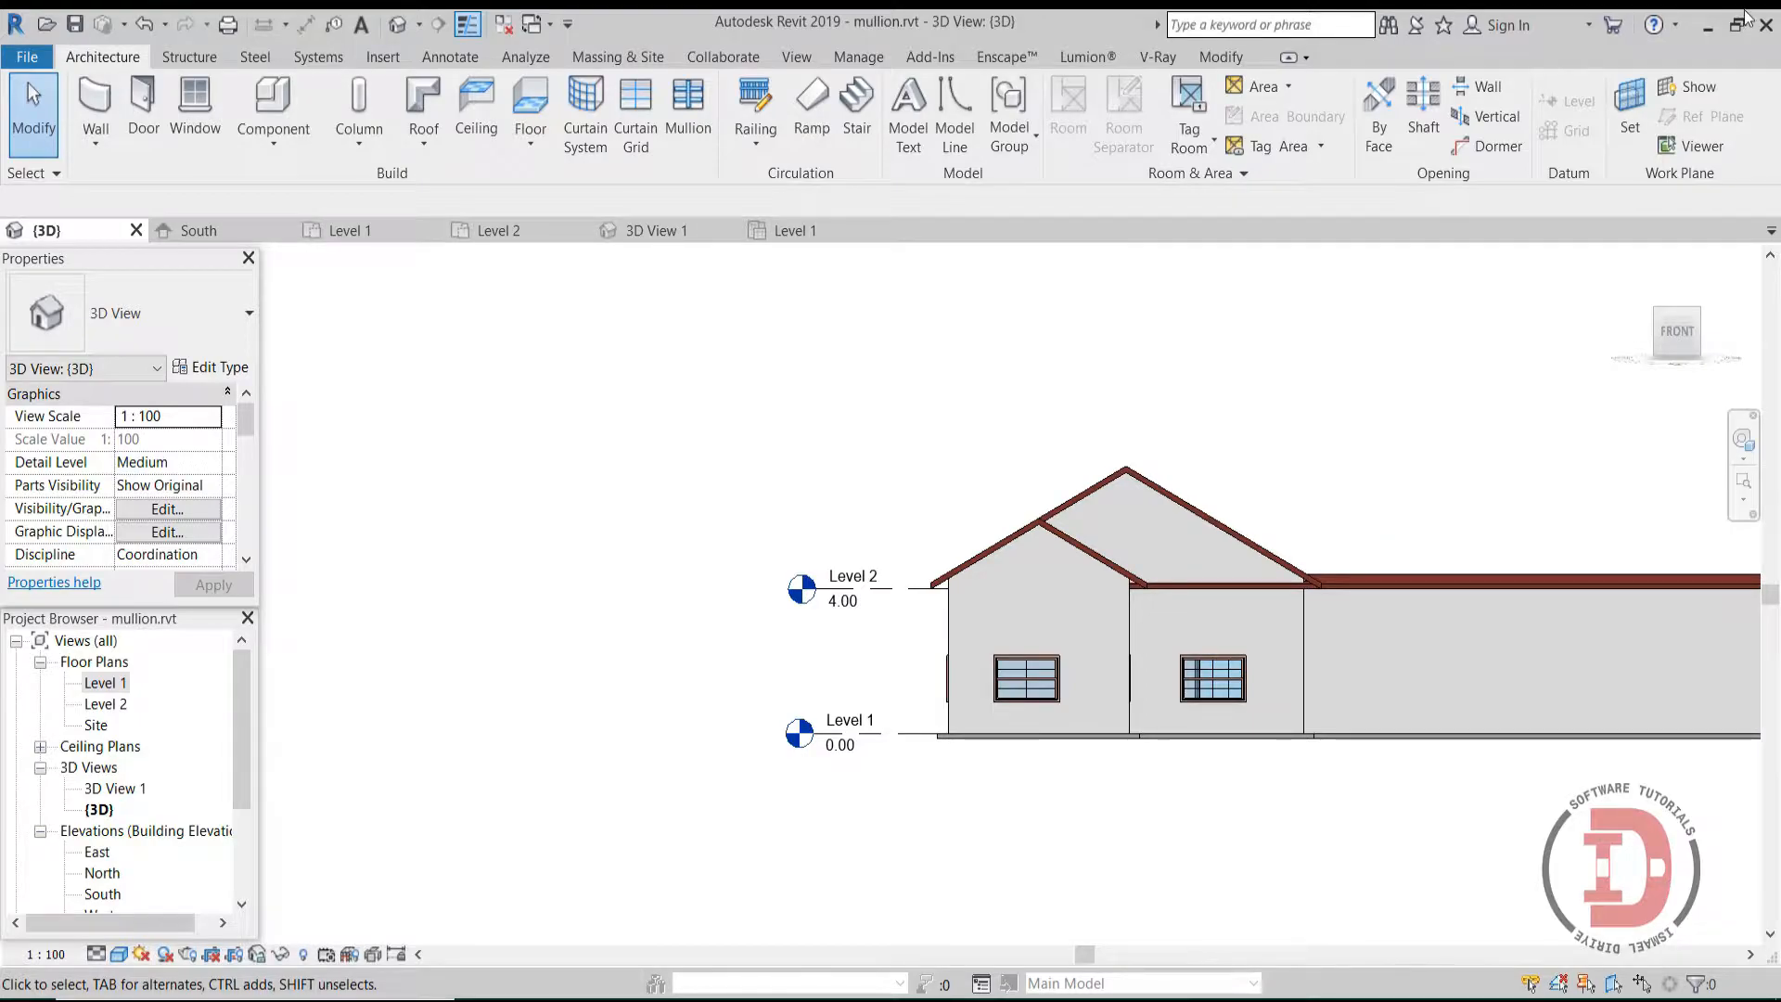
Step: Open the Level 1 floor plan and bring the whole building into view
scroll(1428, 608, down, 3)
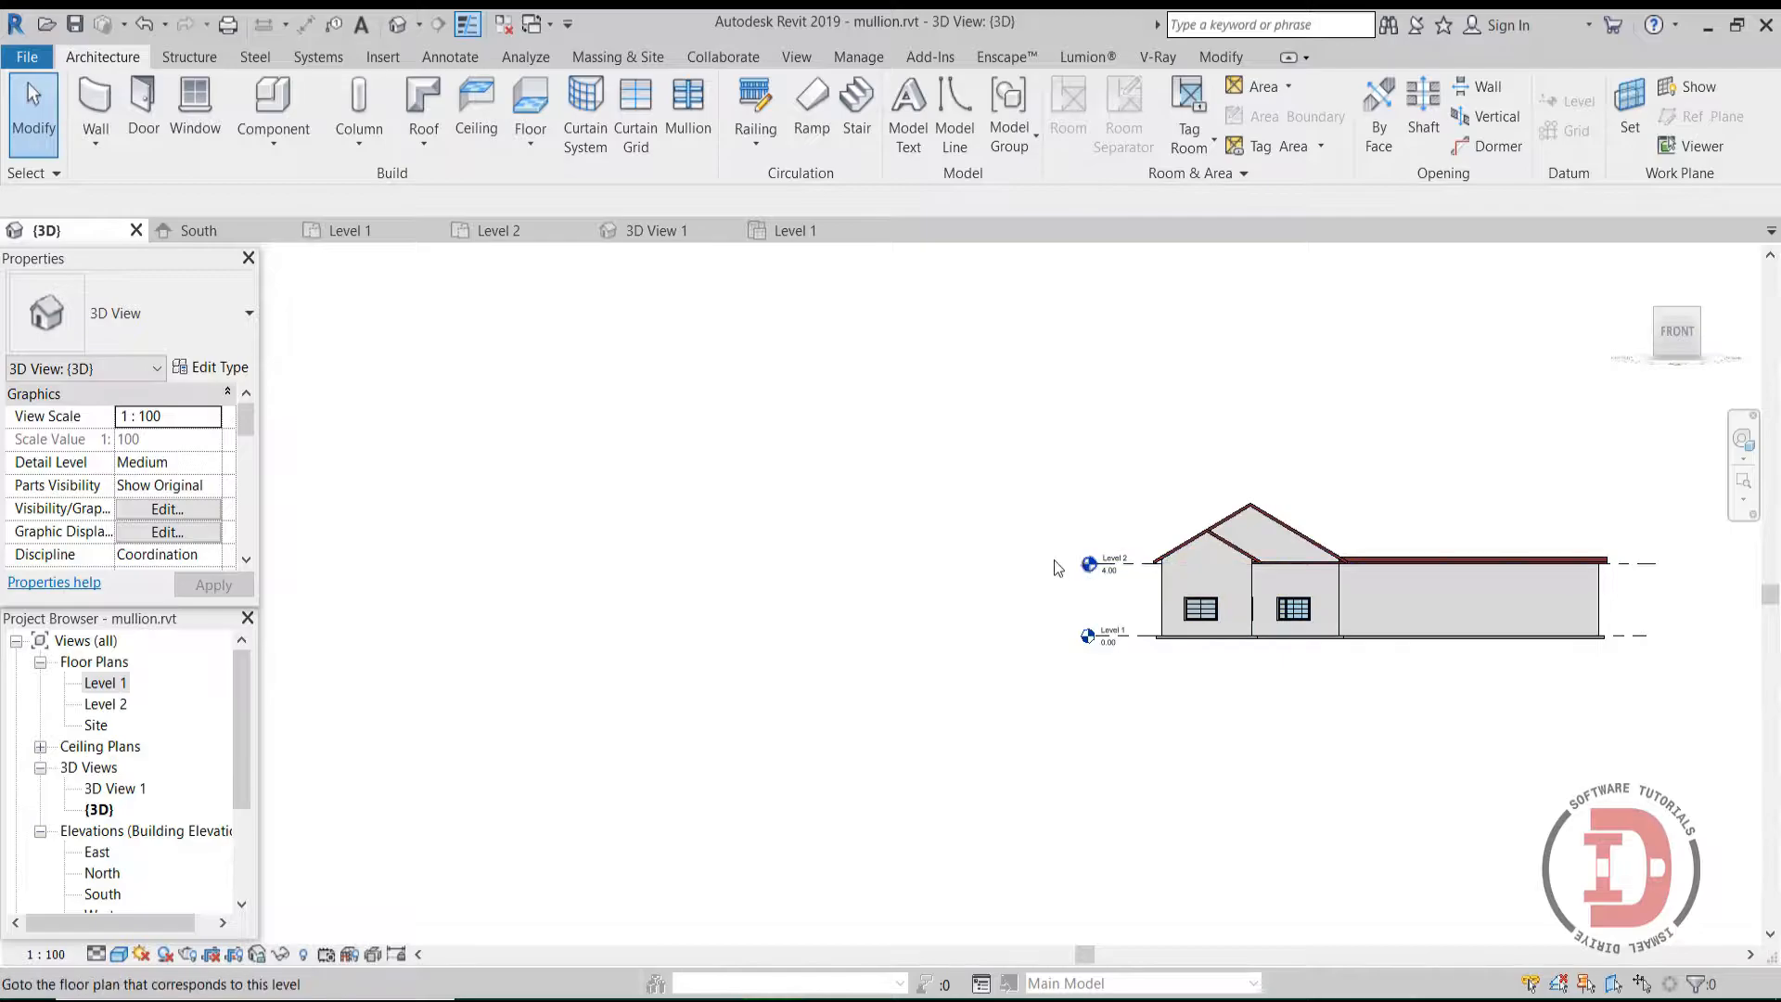
middle_drag(1262, 688, 765, 633)
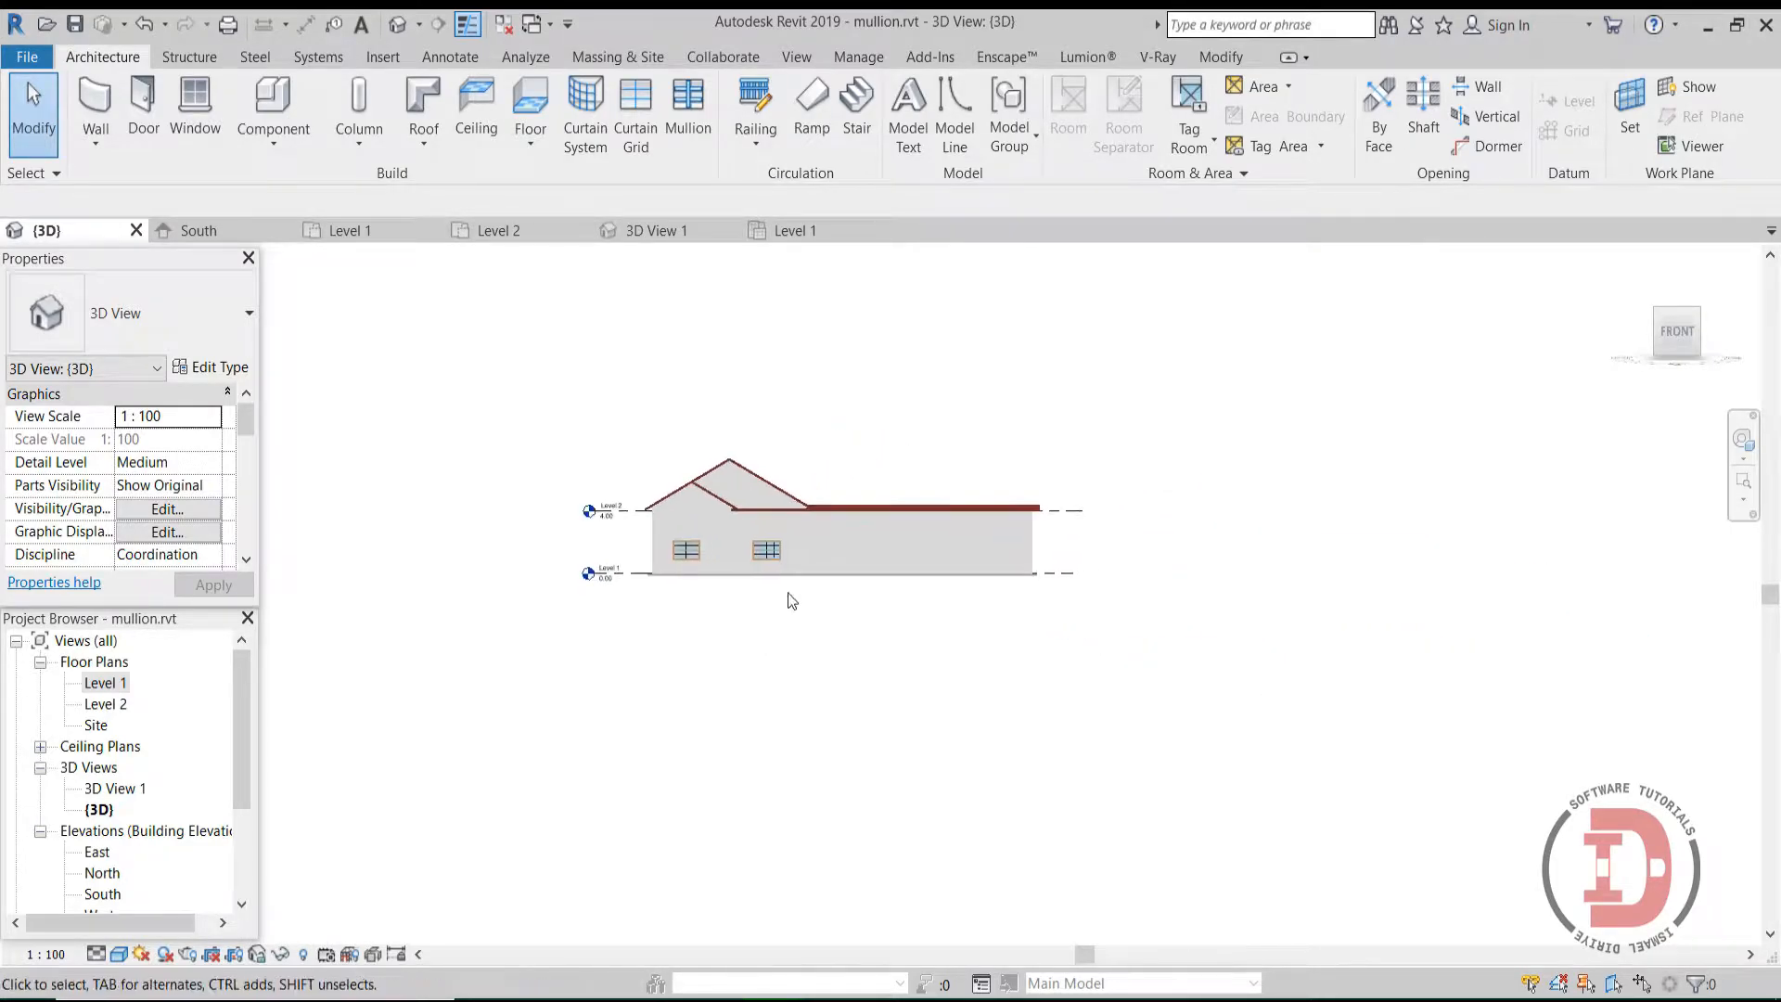
scroll(747, 536, up, 3)
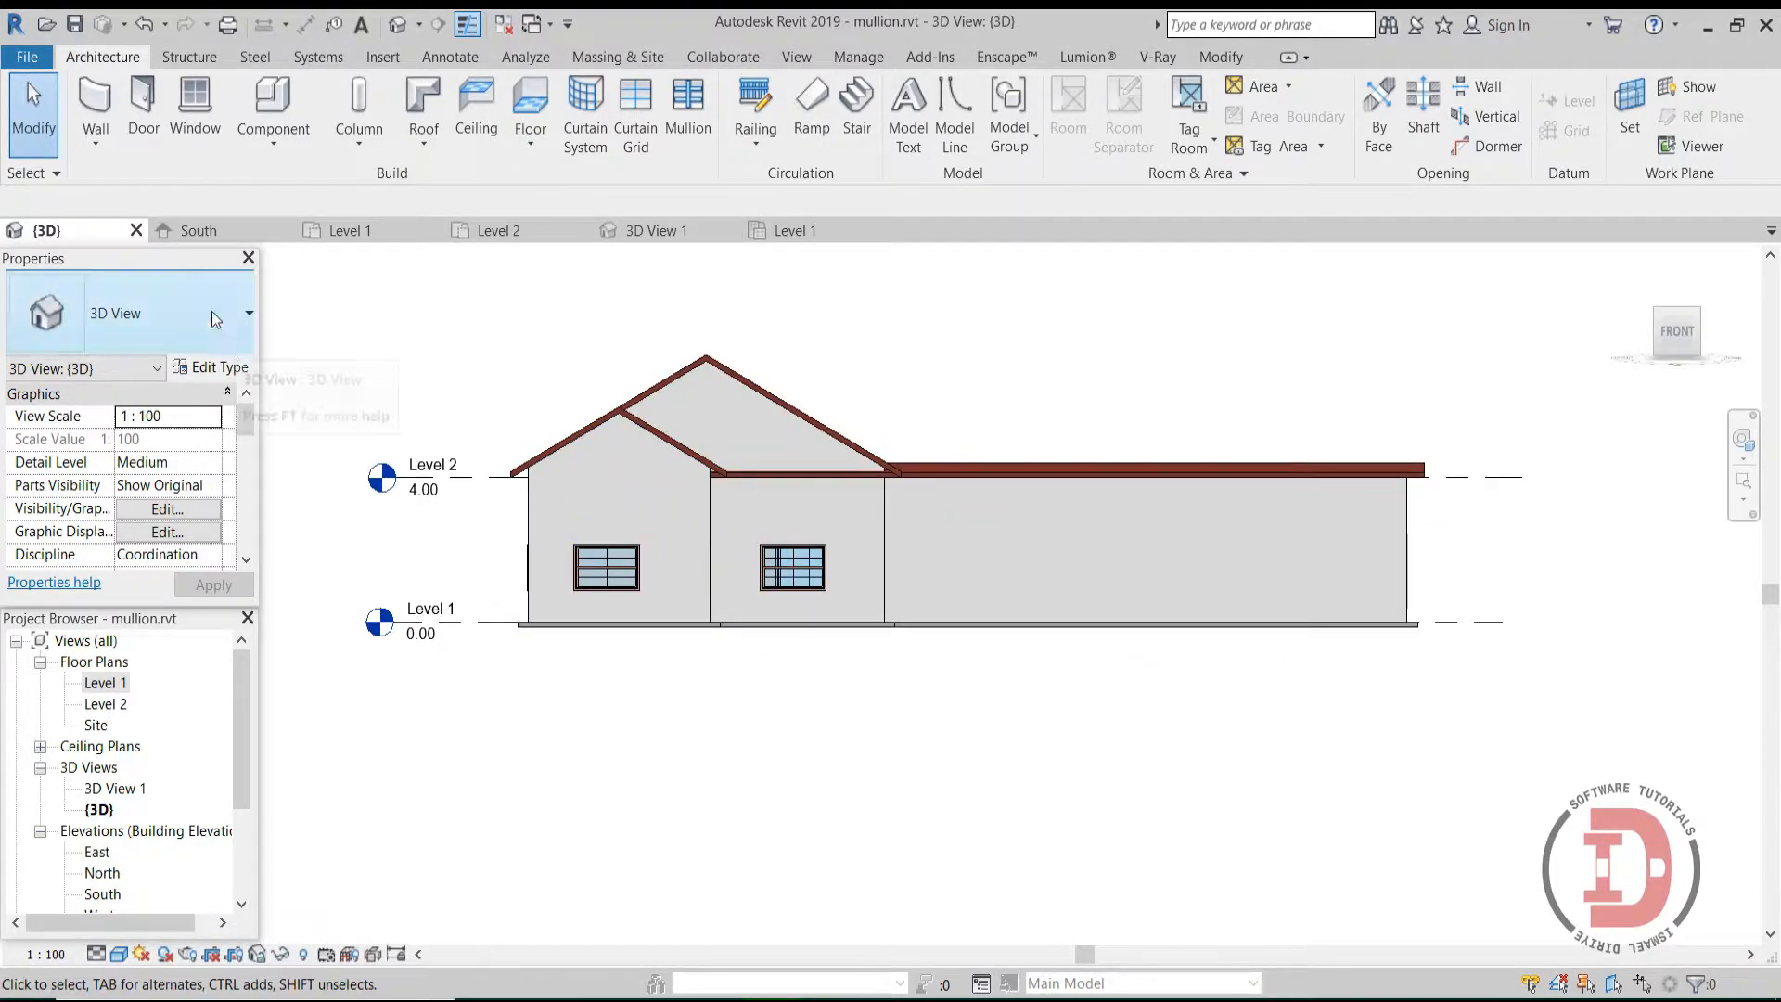
click(100, 99)
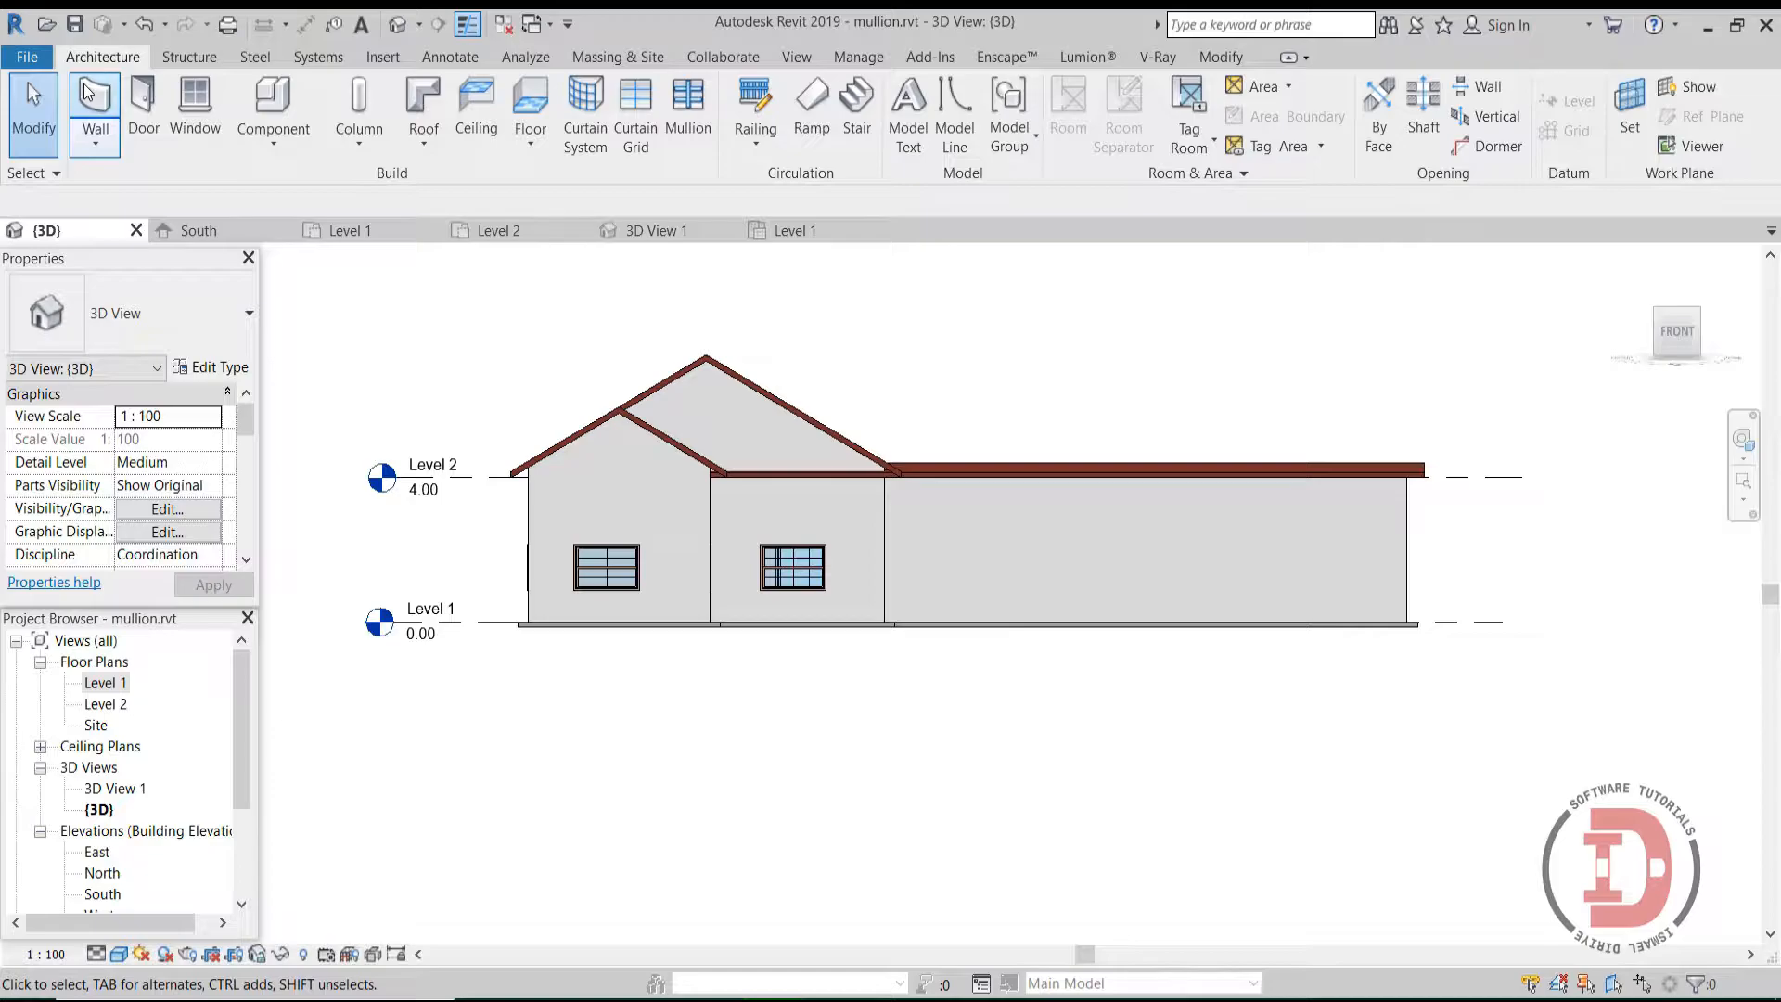
double_click(104, 683)
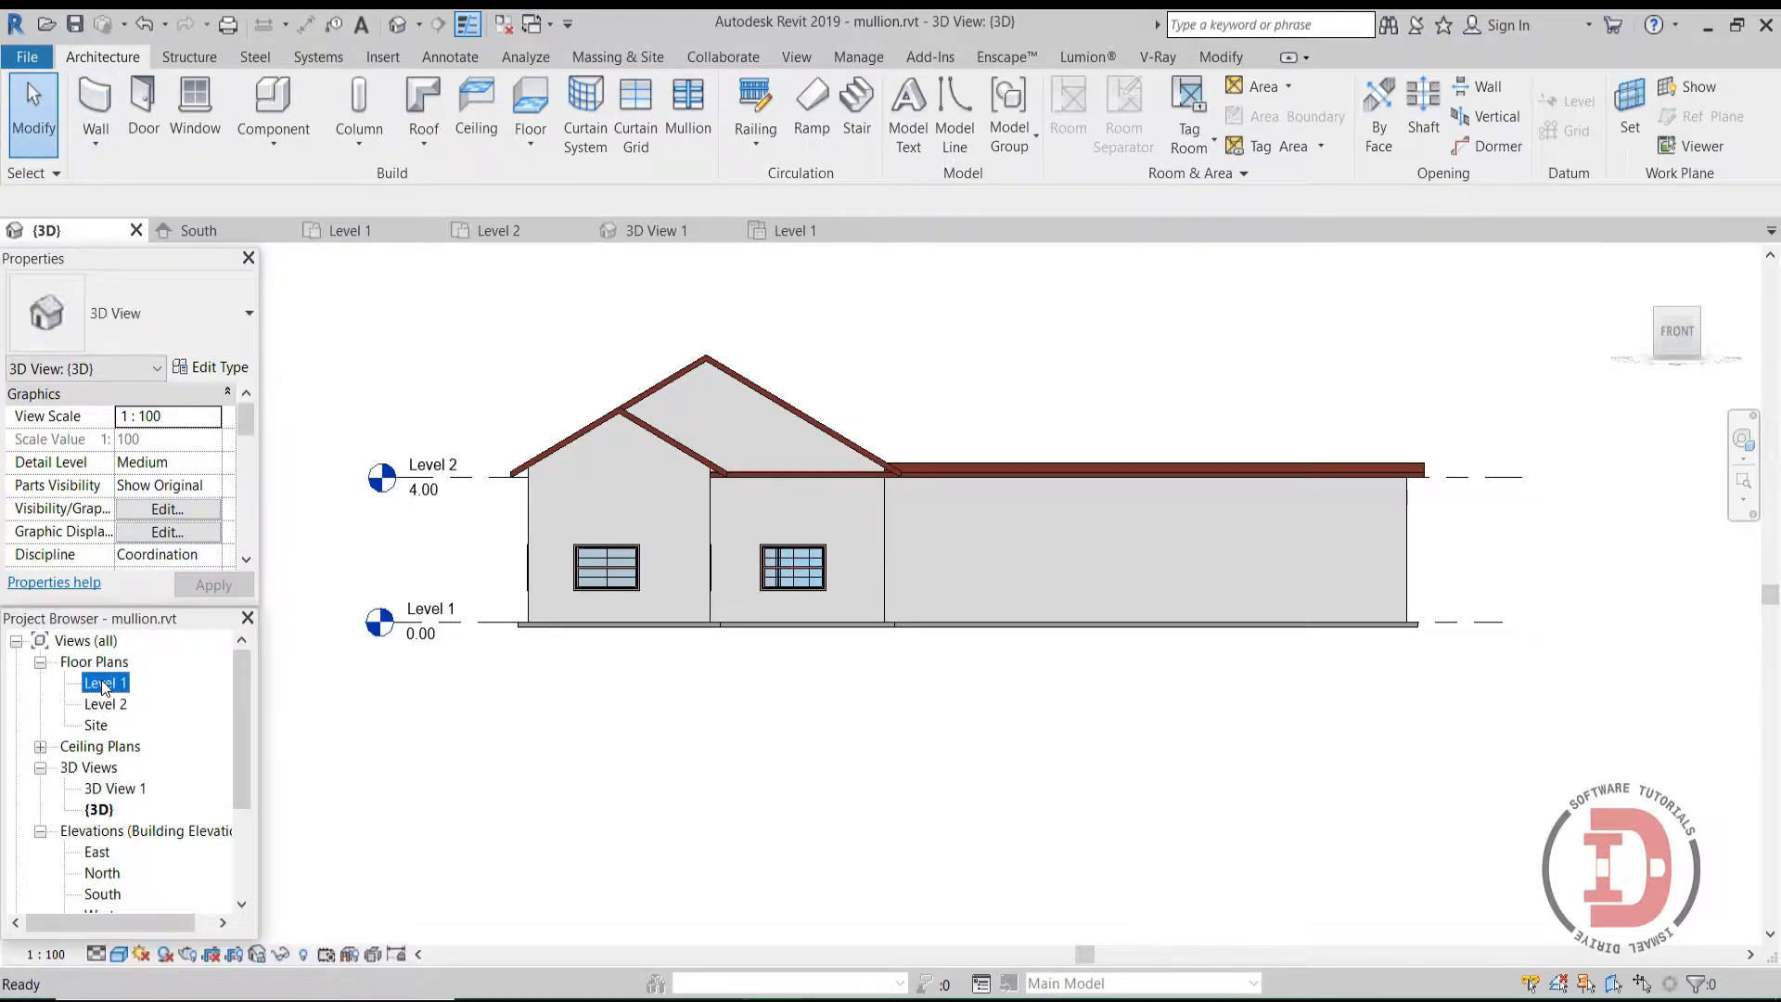
scroll(573, 596, down, 1)
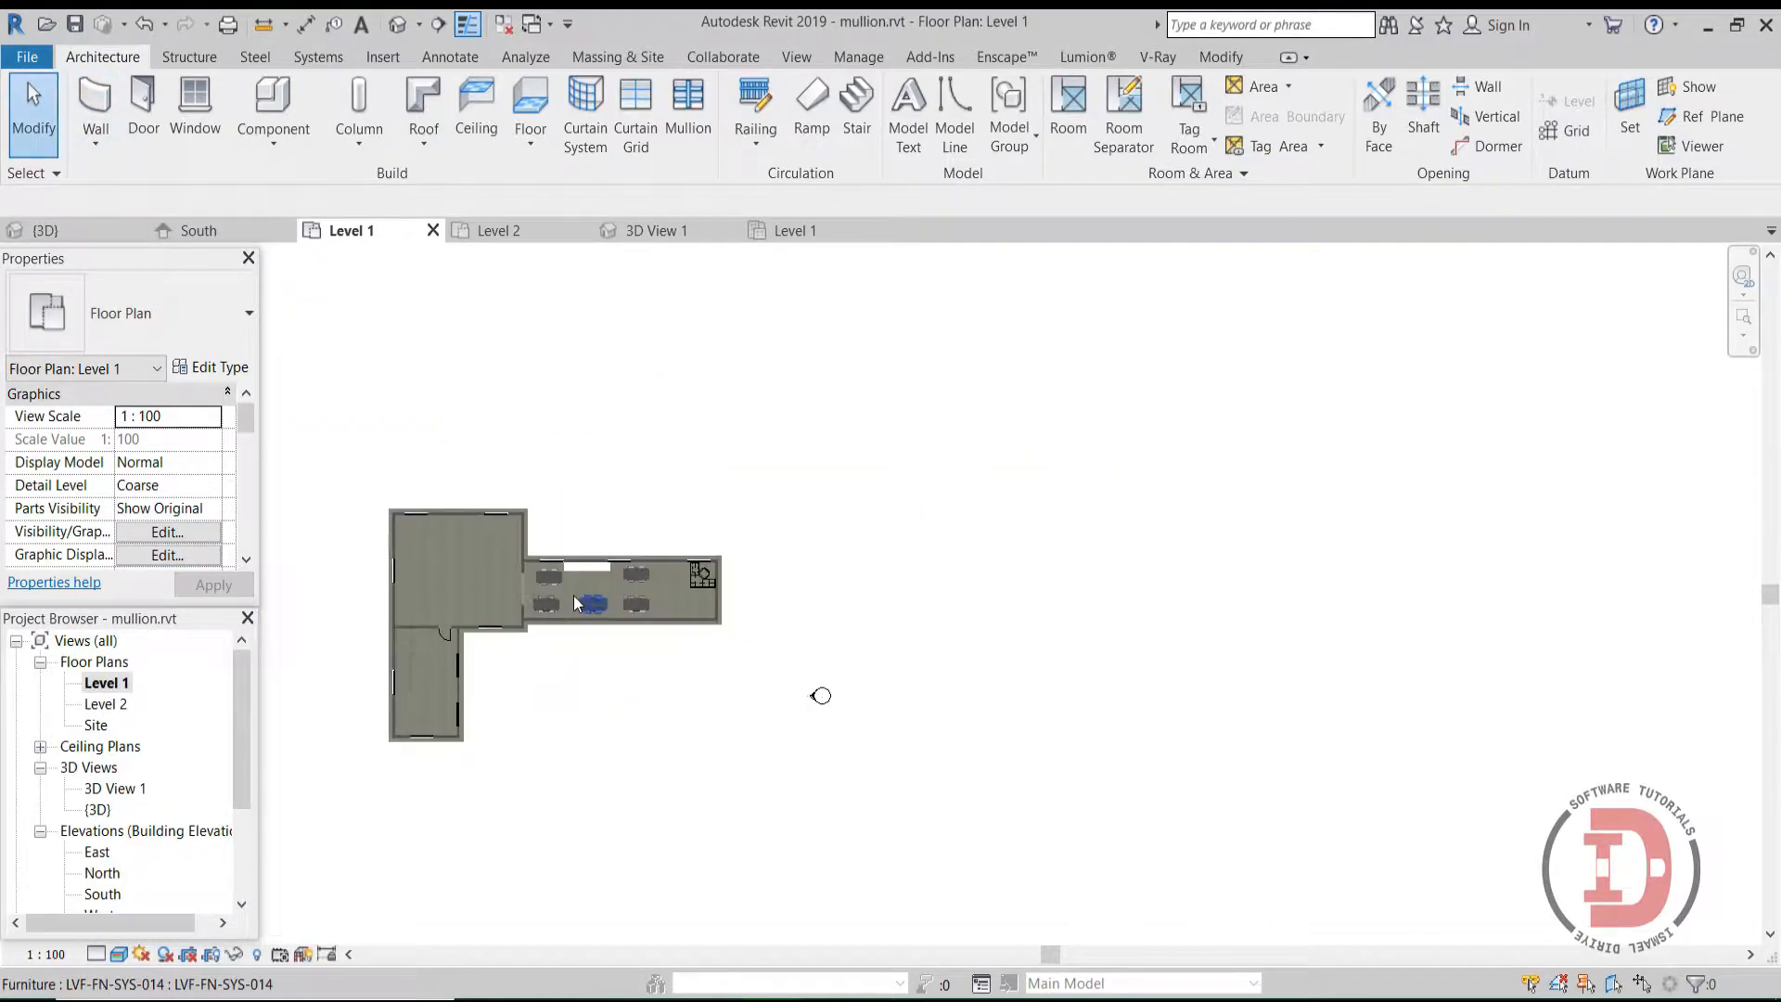
middle_drag(573, 596, 879, 515)
scroll(718, 559, up, 5)
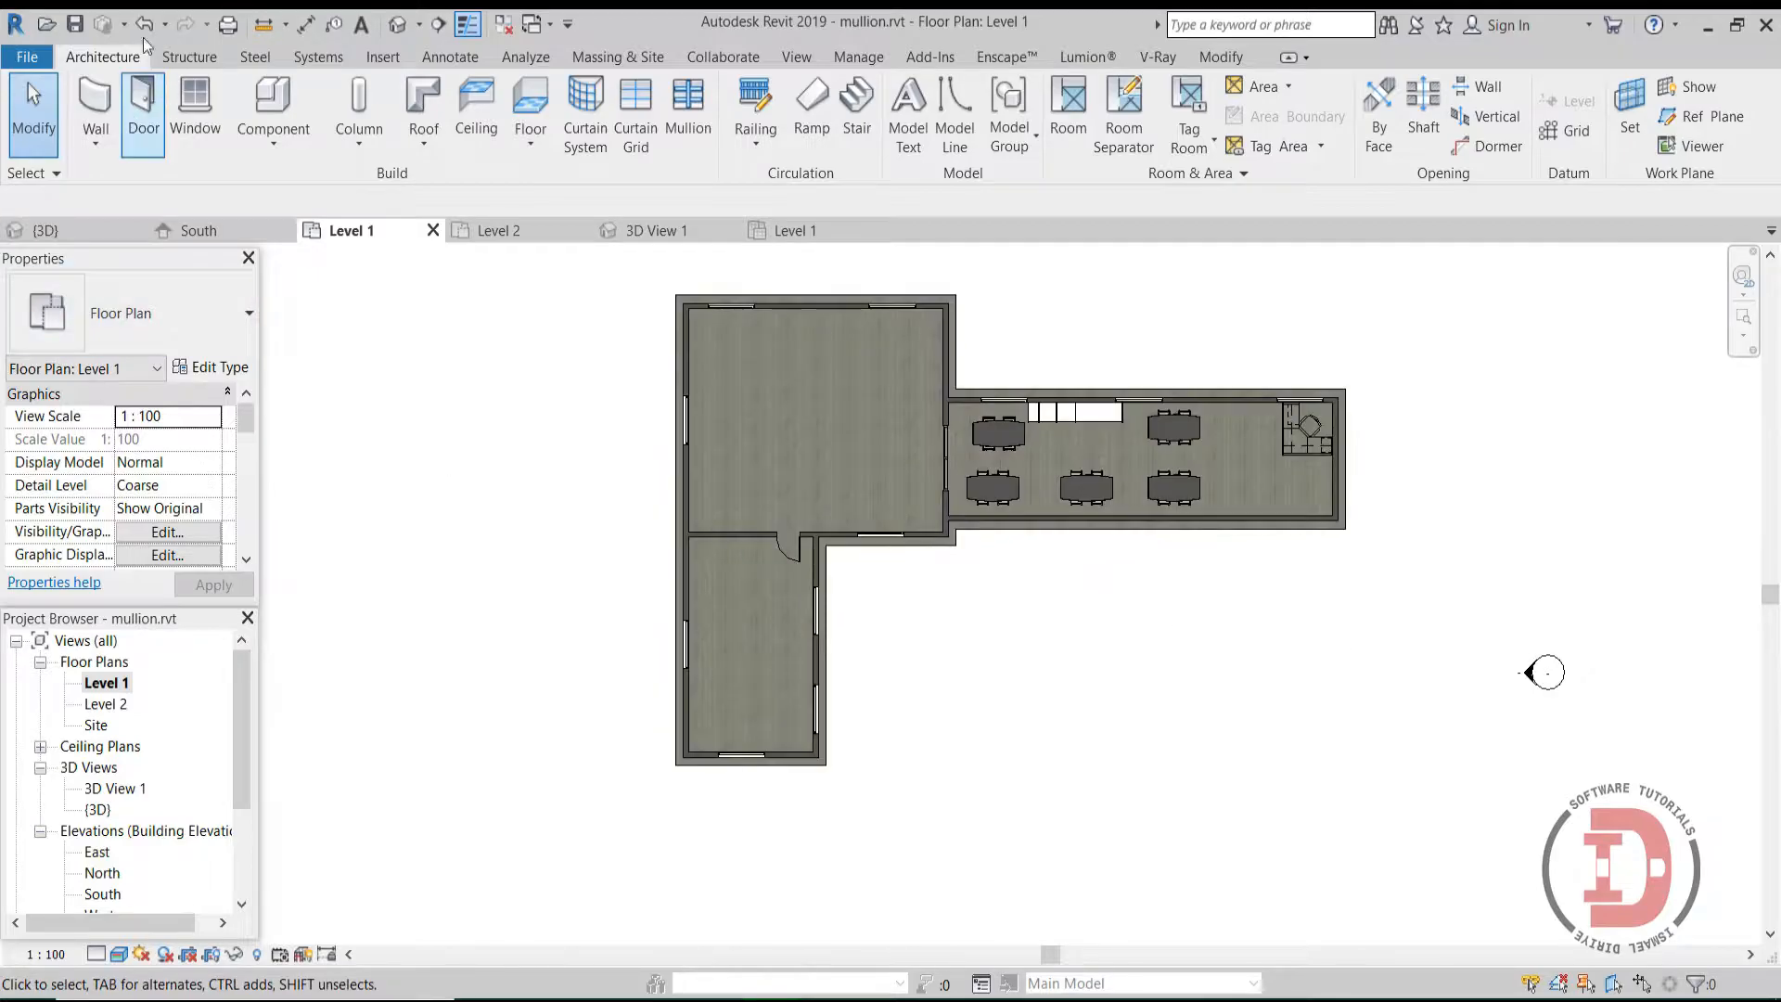
Step: Draw a Curtain Wall about 4.5 m long along the dining room's lower exterior wall, starting about 3.5 m from its left corner
click(97, 102)
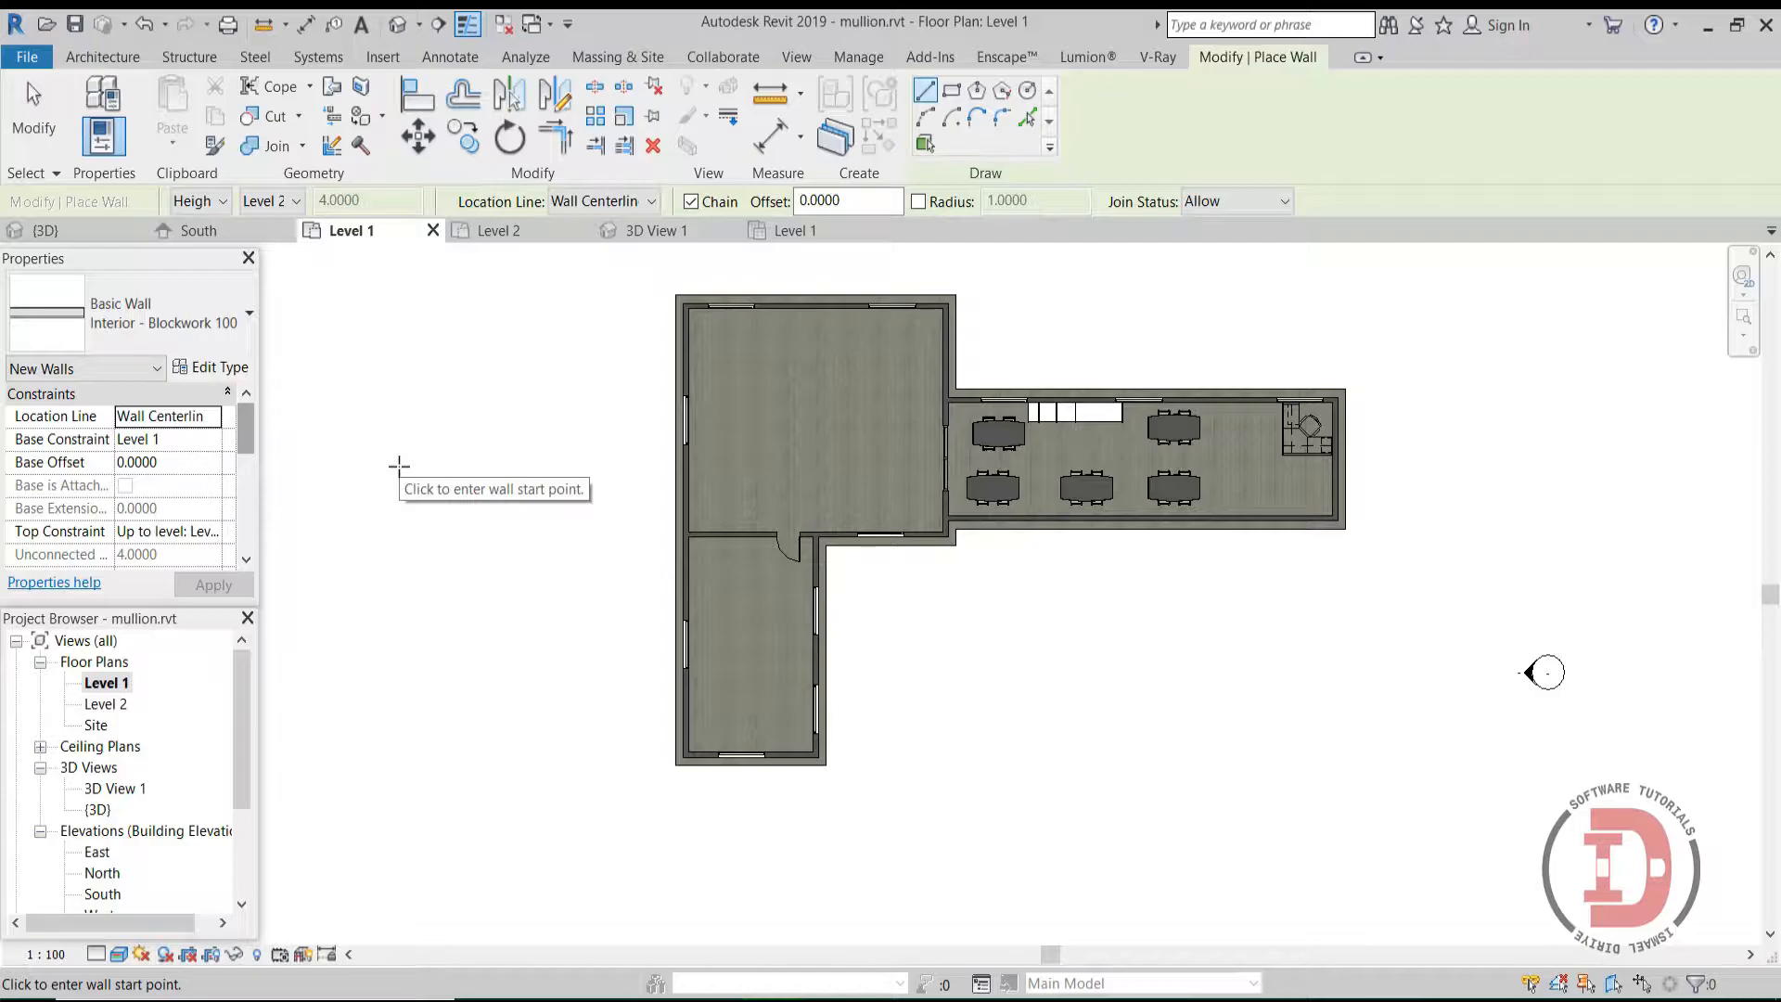
click(139, 316)
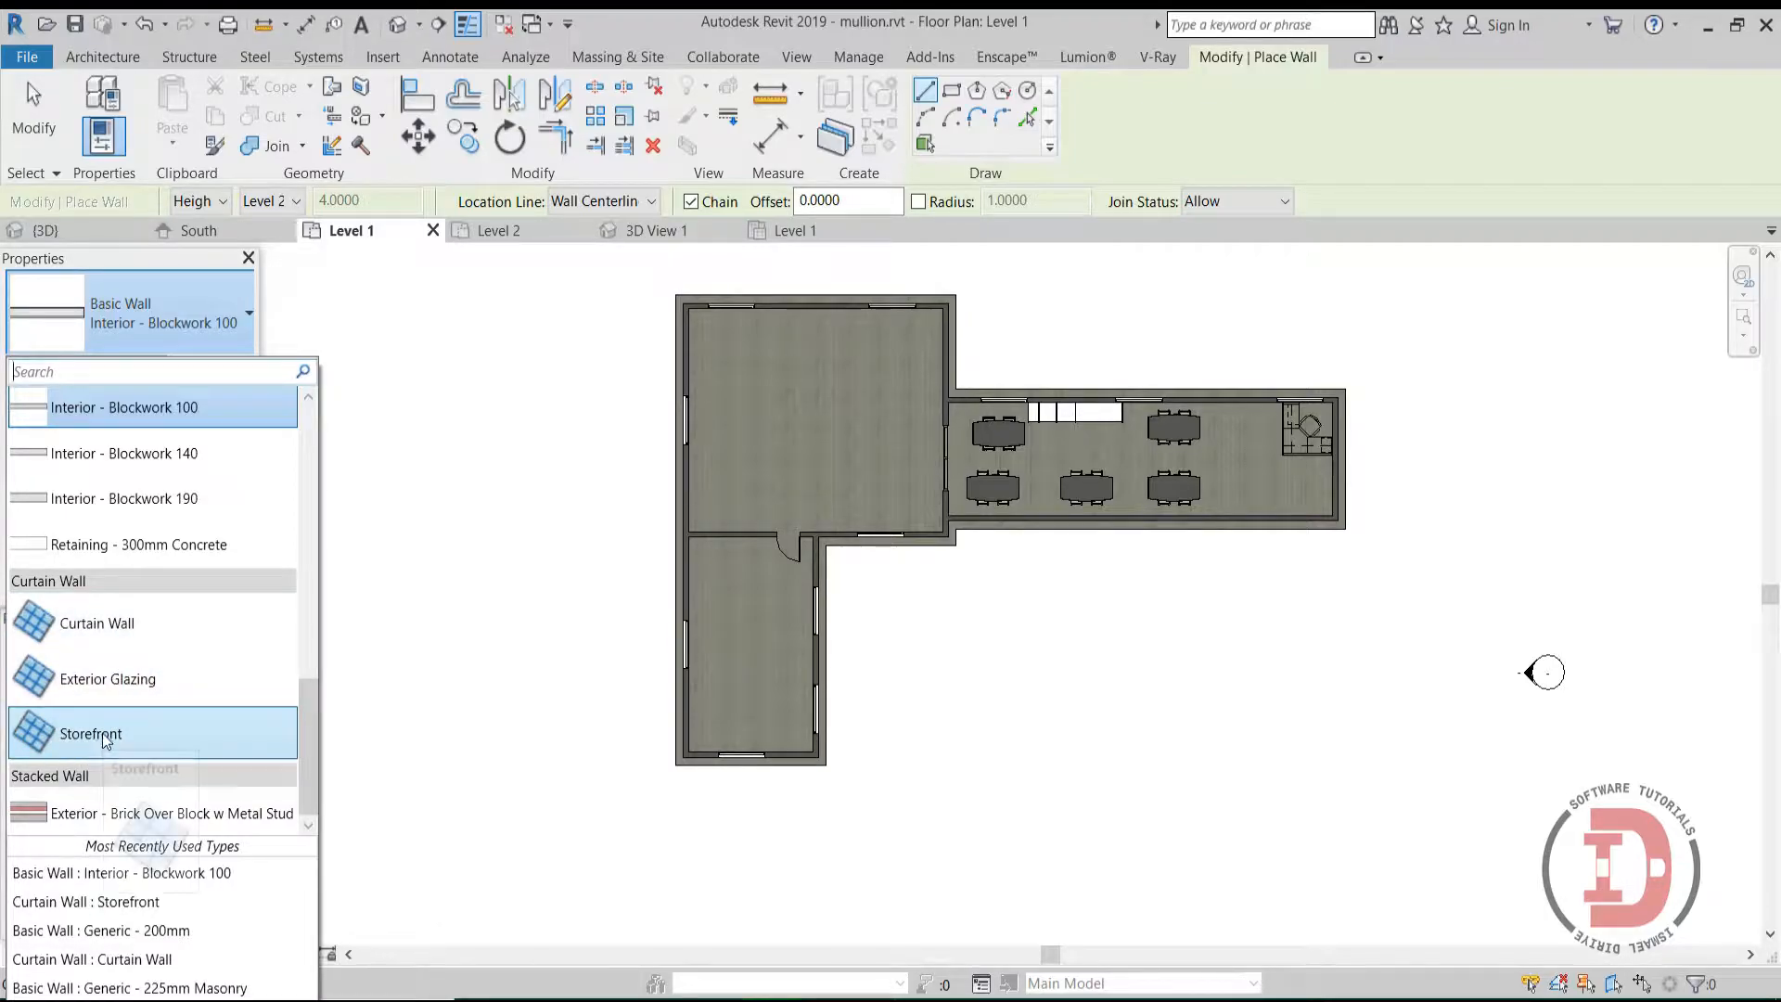
click(65, 623)
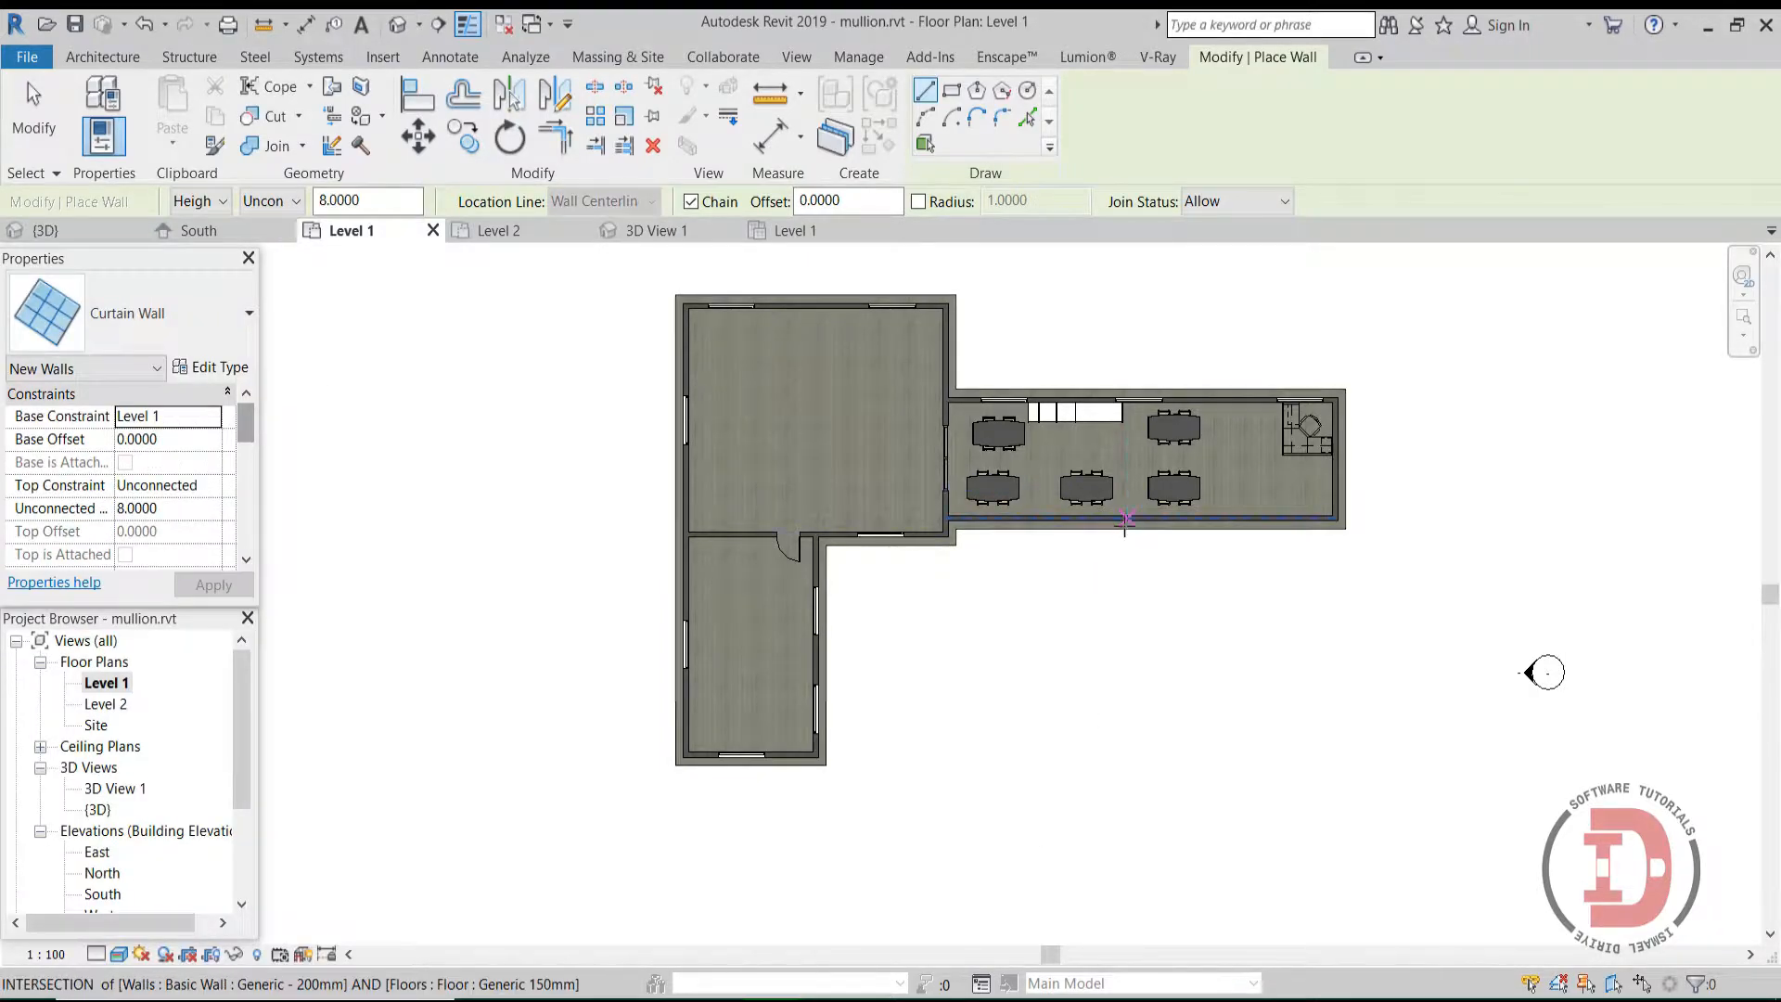
scroll(1038, 528, up, 5)
scroll(1048, 526, up, 2)
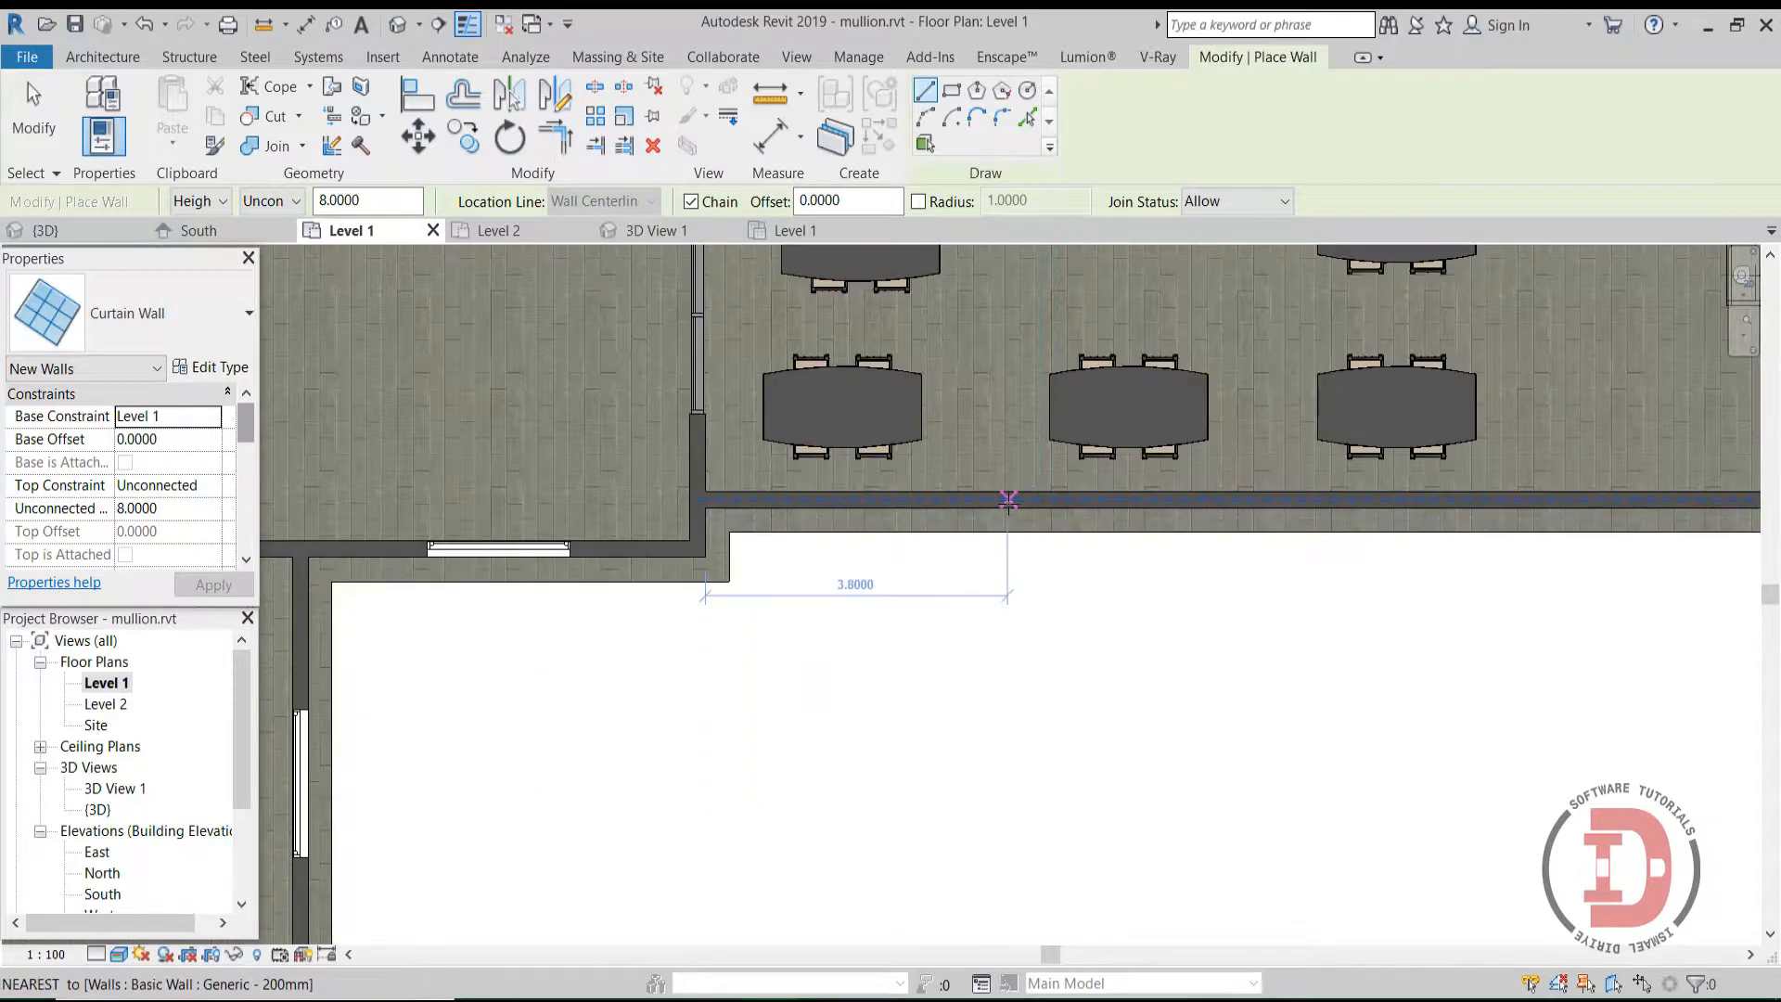
scroll(937, 561, down, 4)
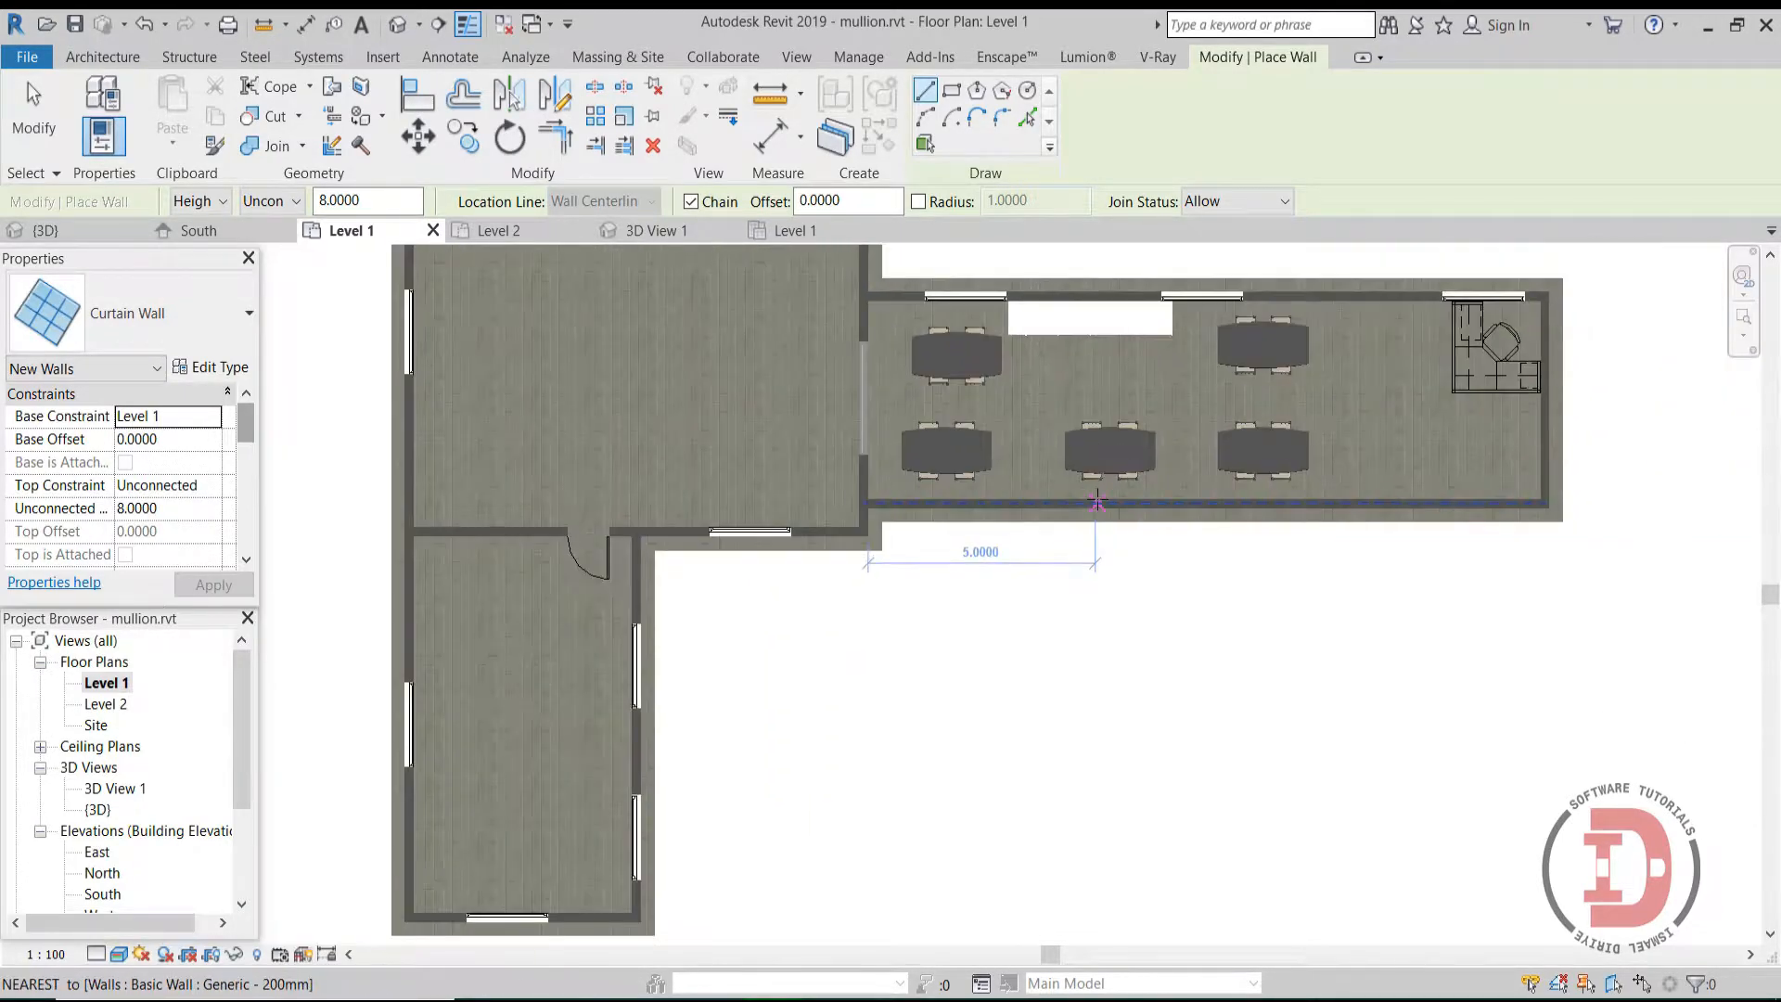
scroll(898, 567, up, 3)
scroll(826, 570, up, 2)
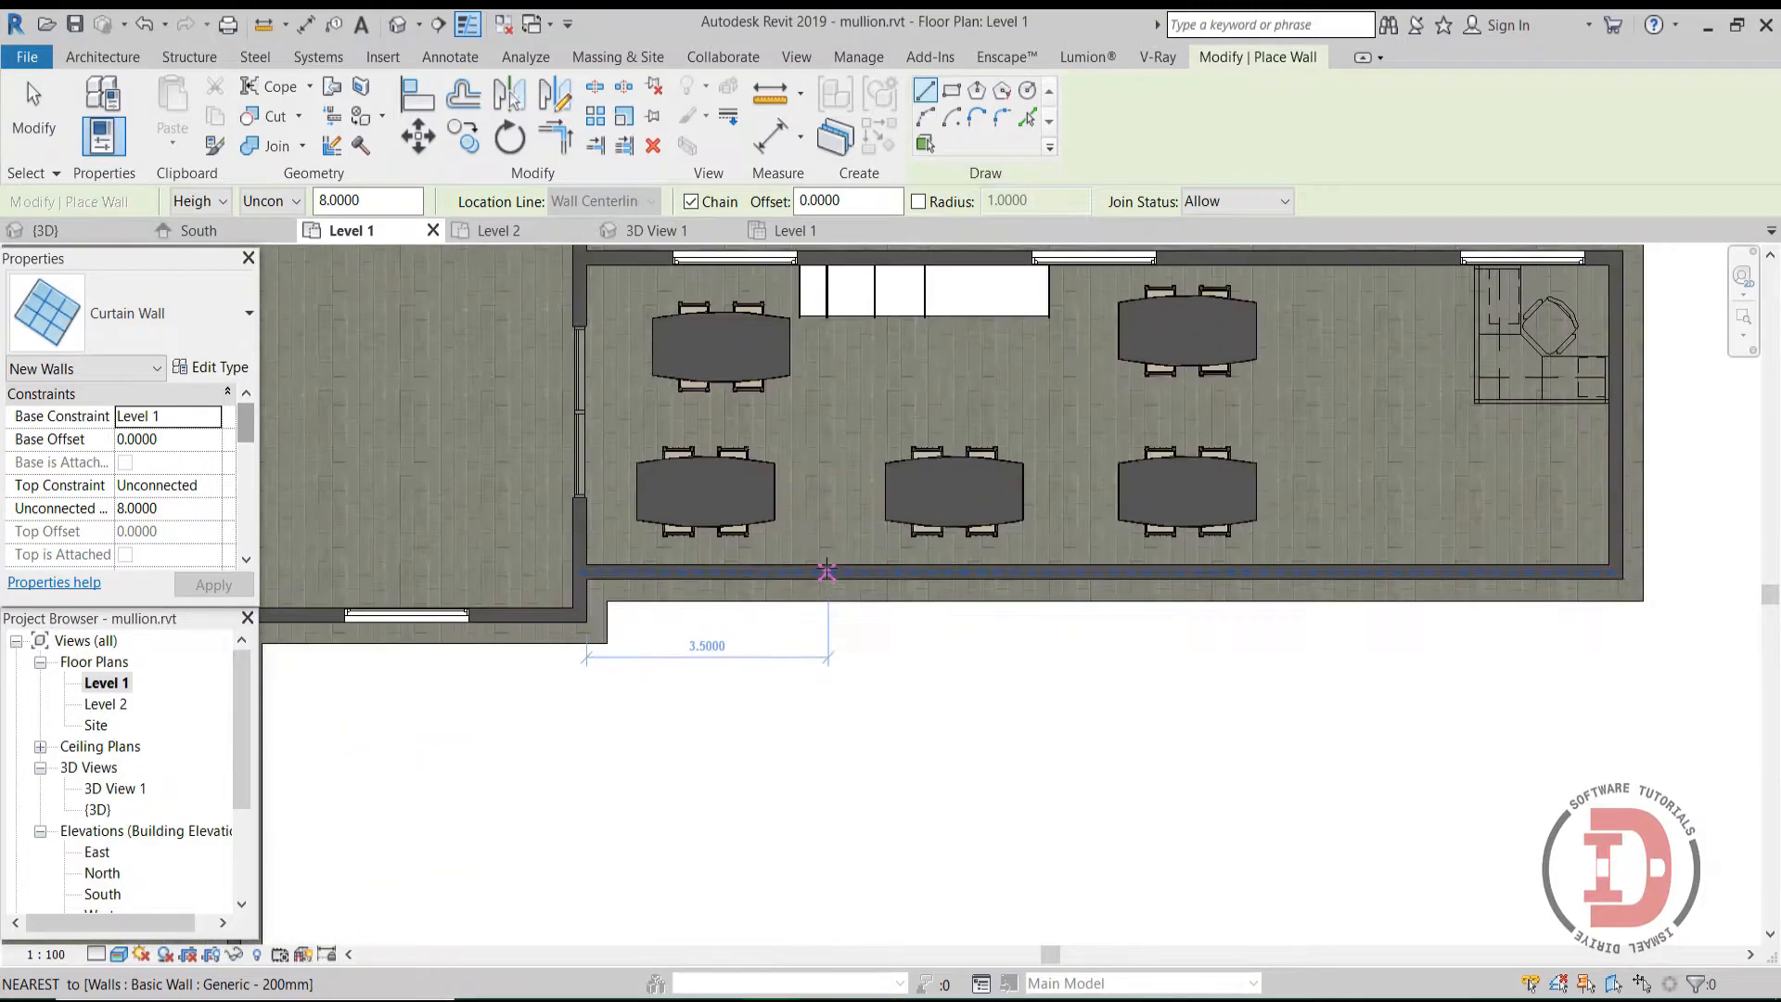
click(827, 570)
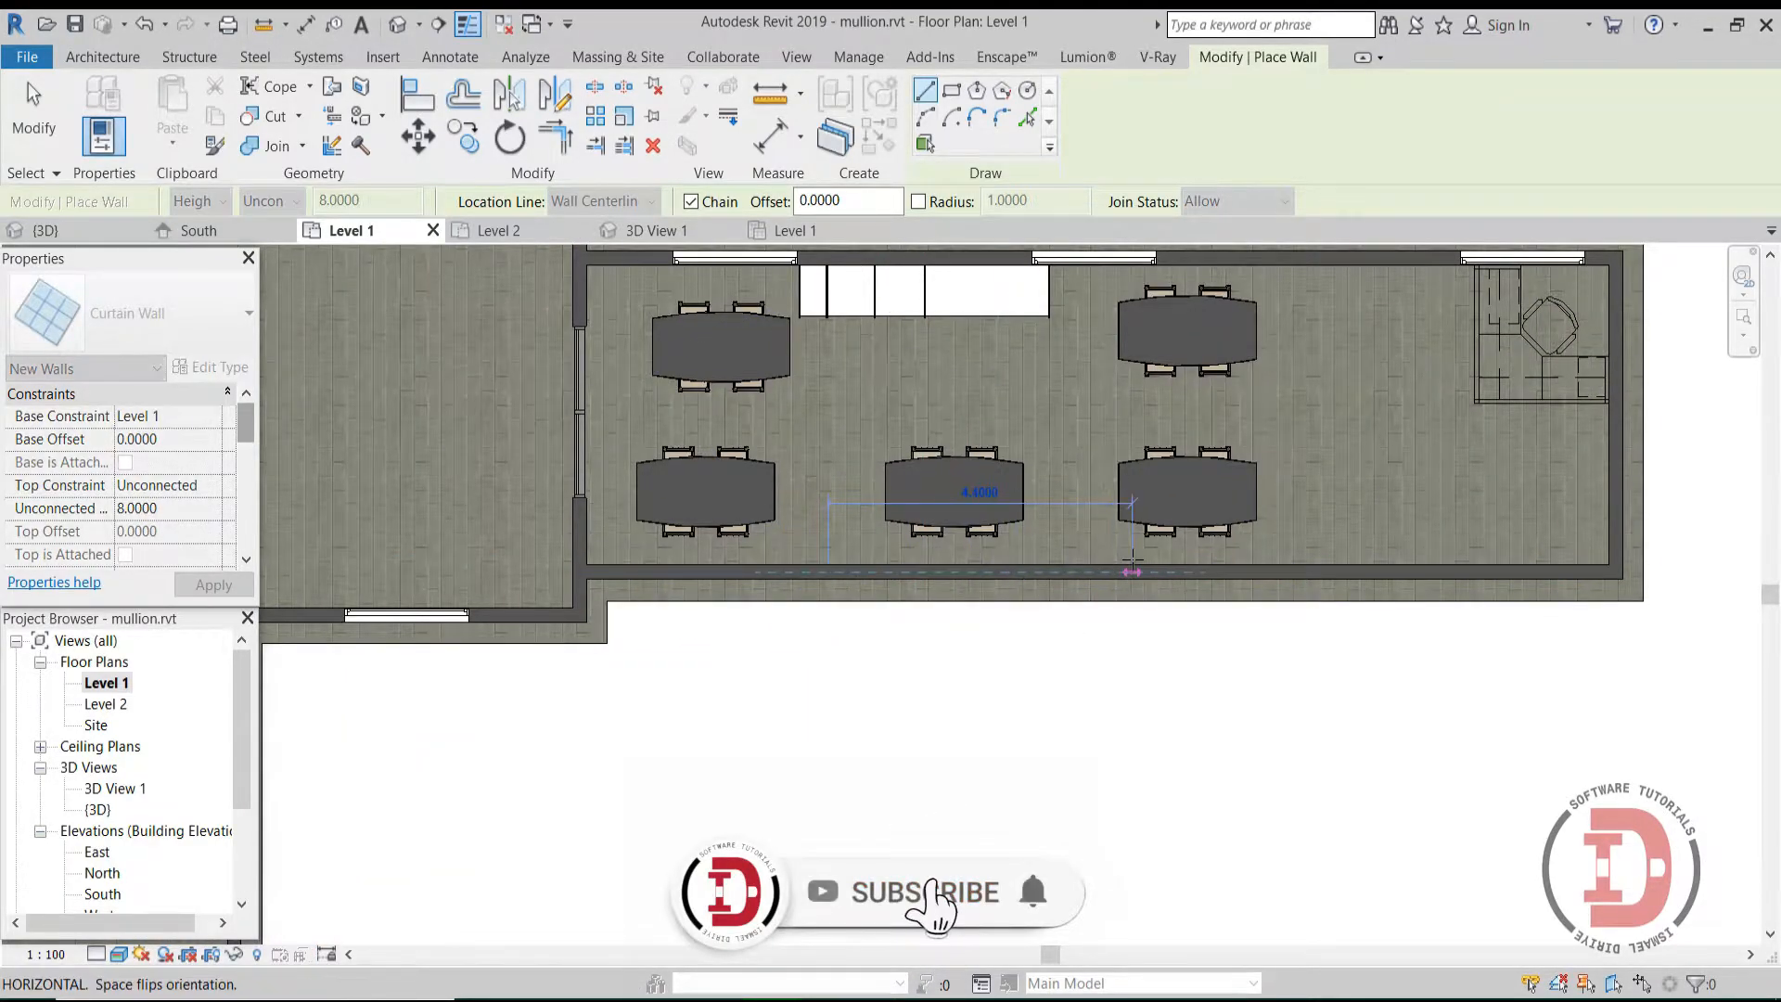
scroll(1141, 557, up, 3)
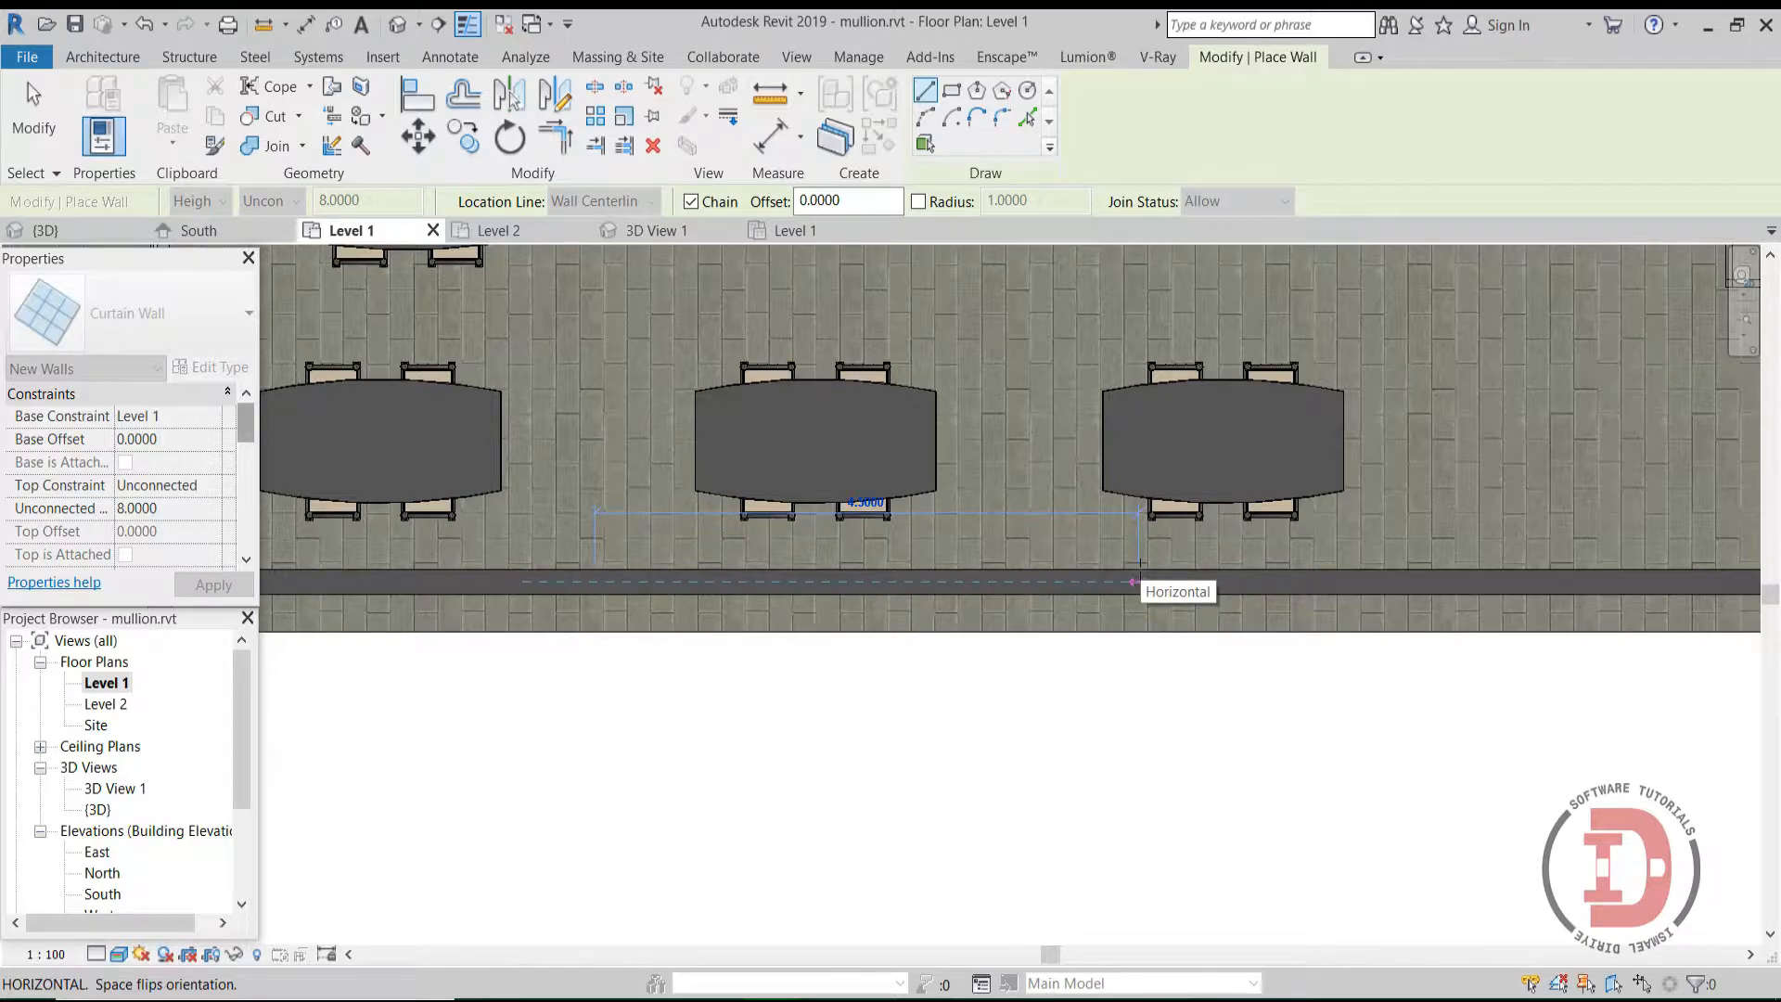
click(1133, 582)
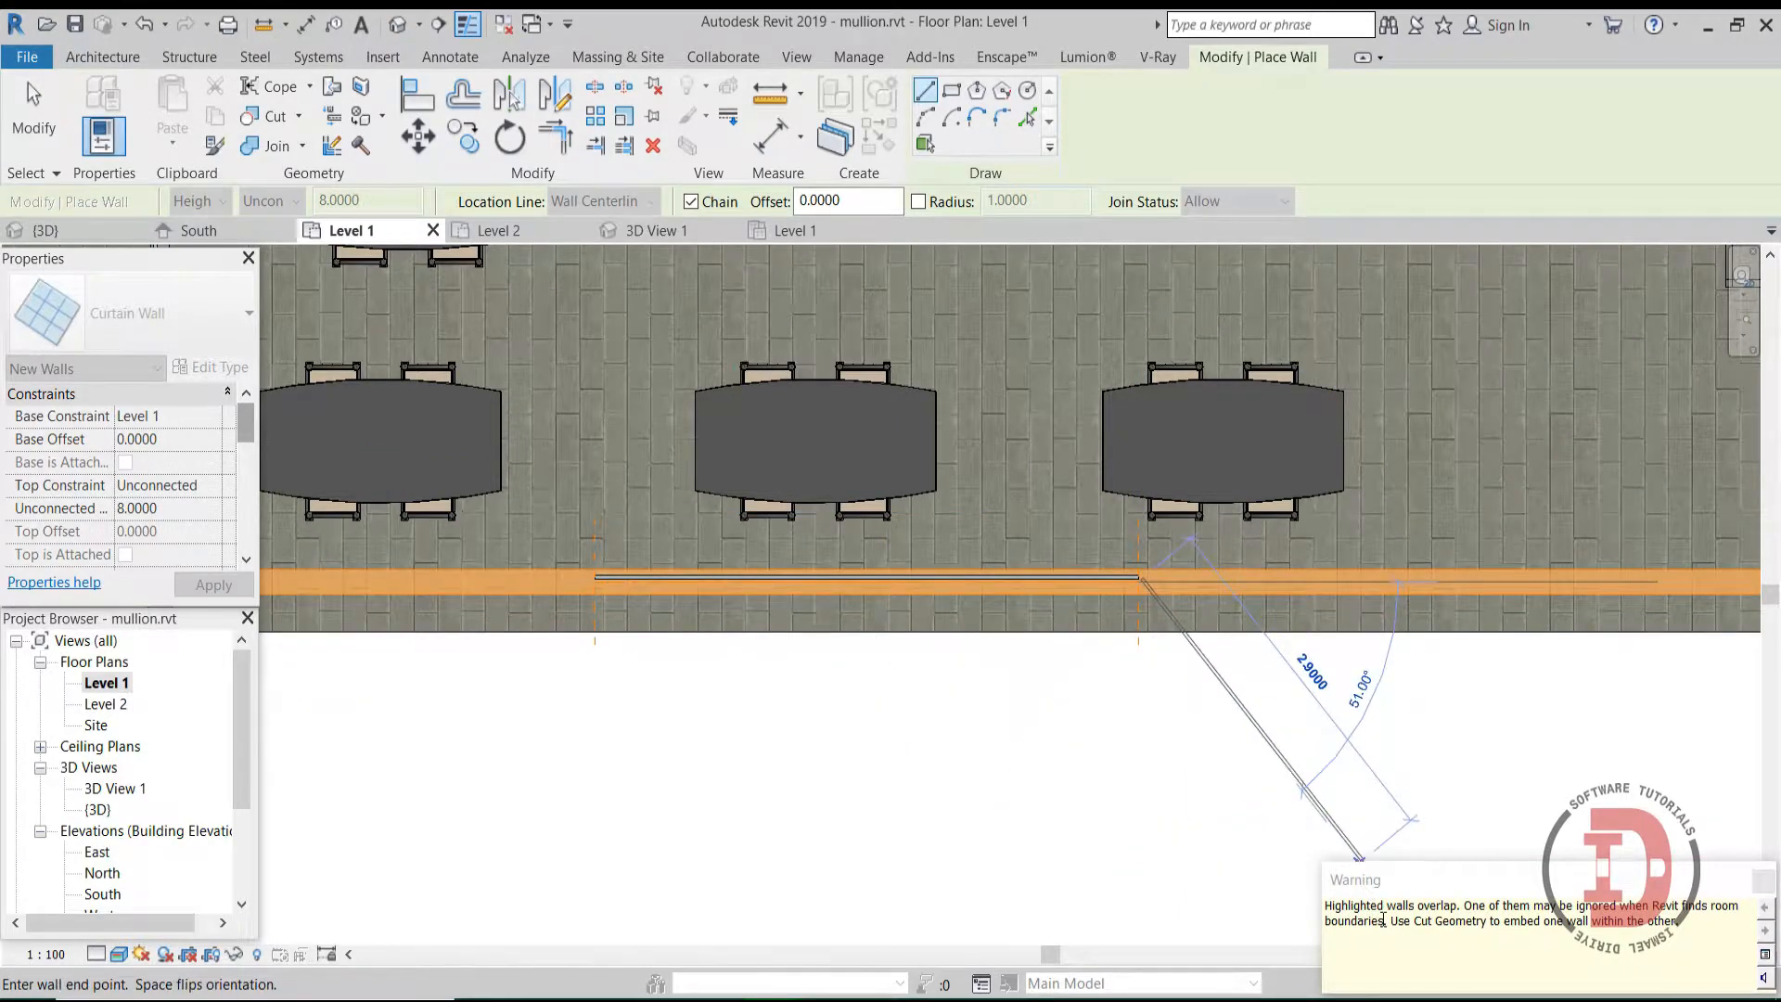
drag(1396, 923, 1476, 928)
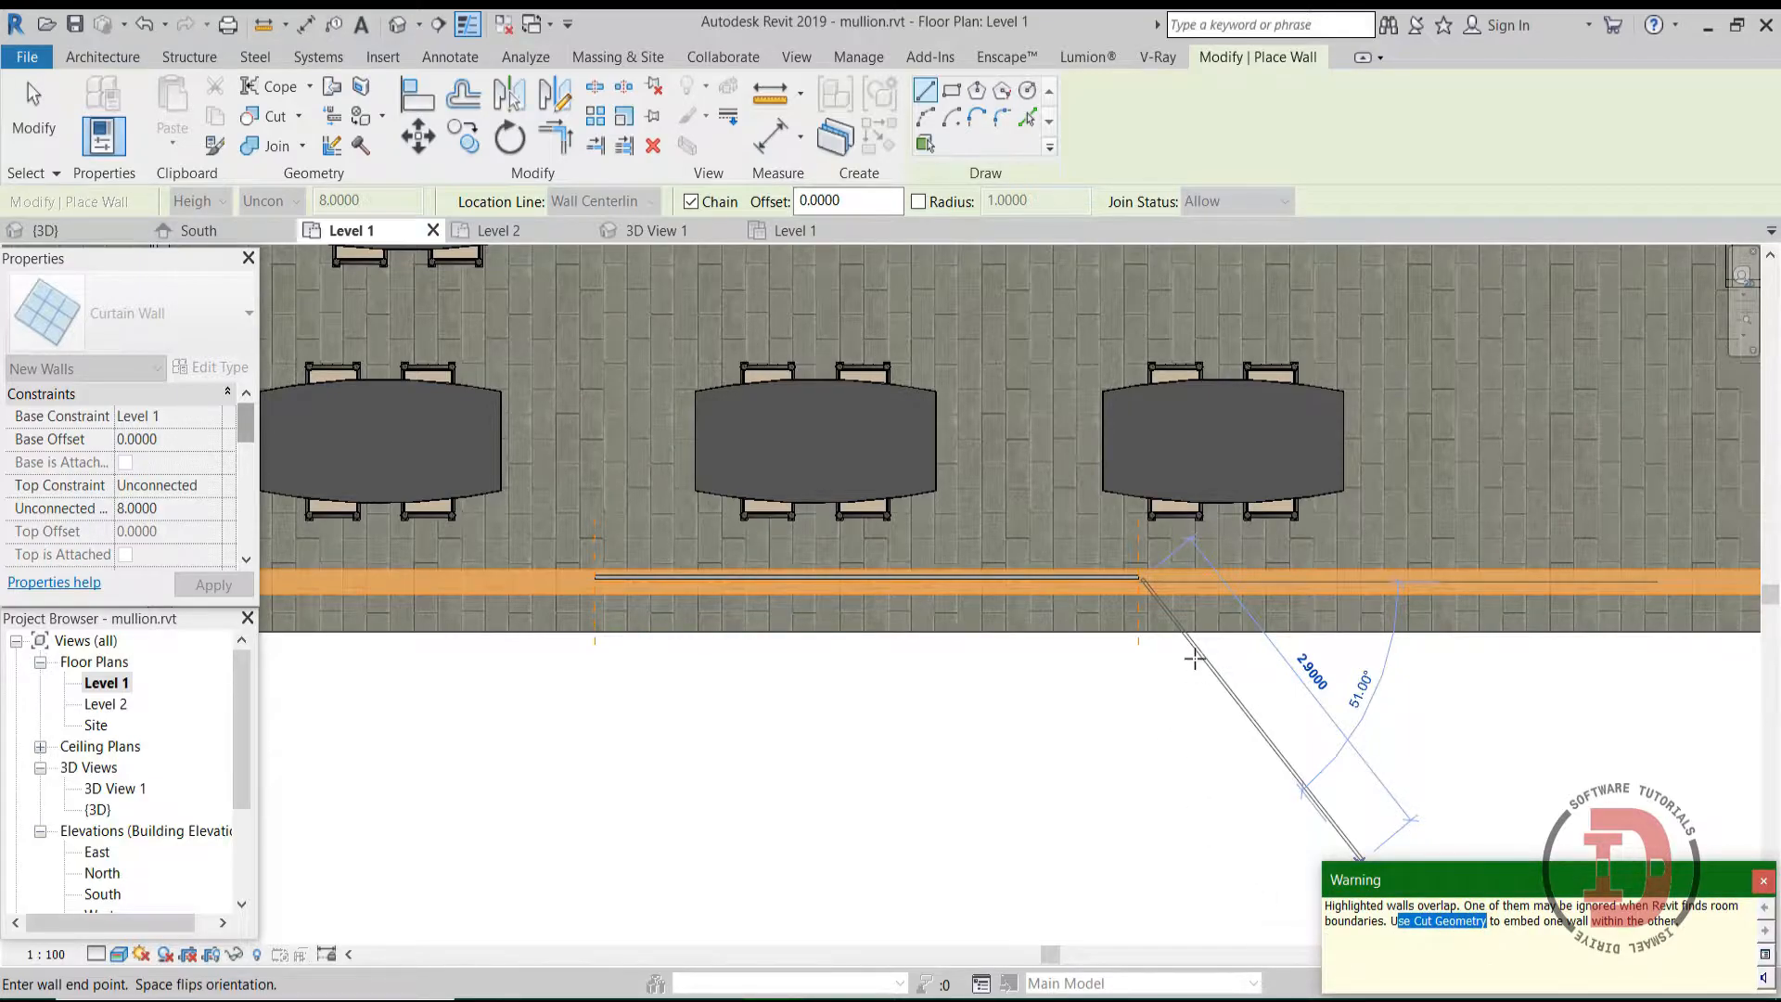
key(Escape)
key(Escape)
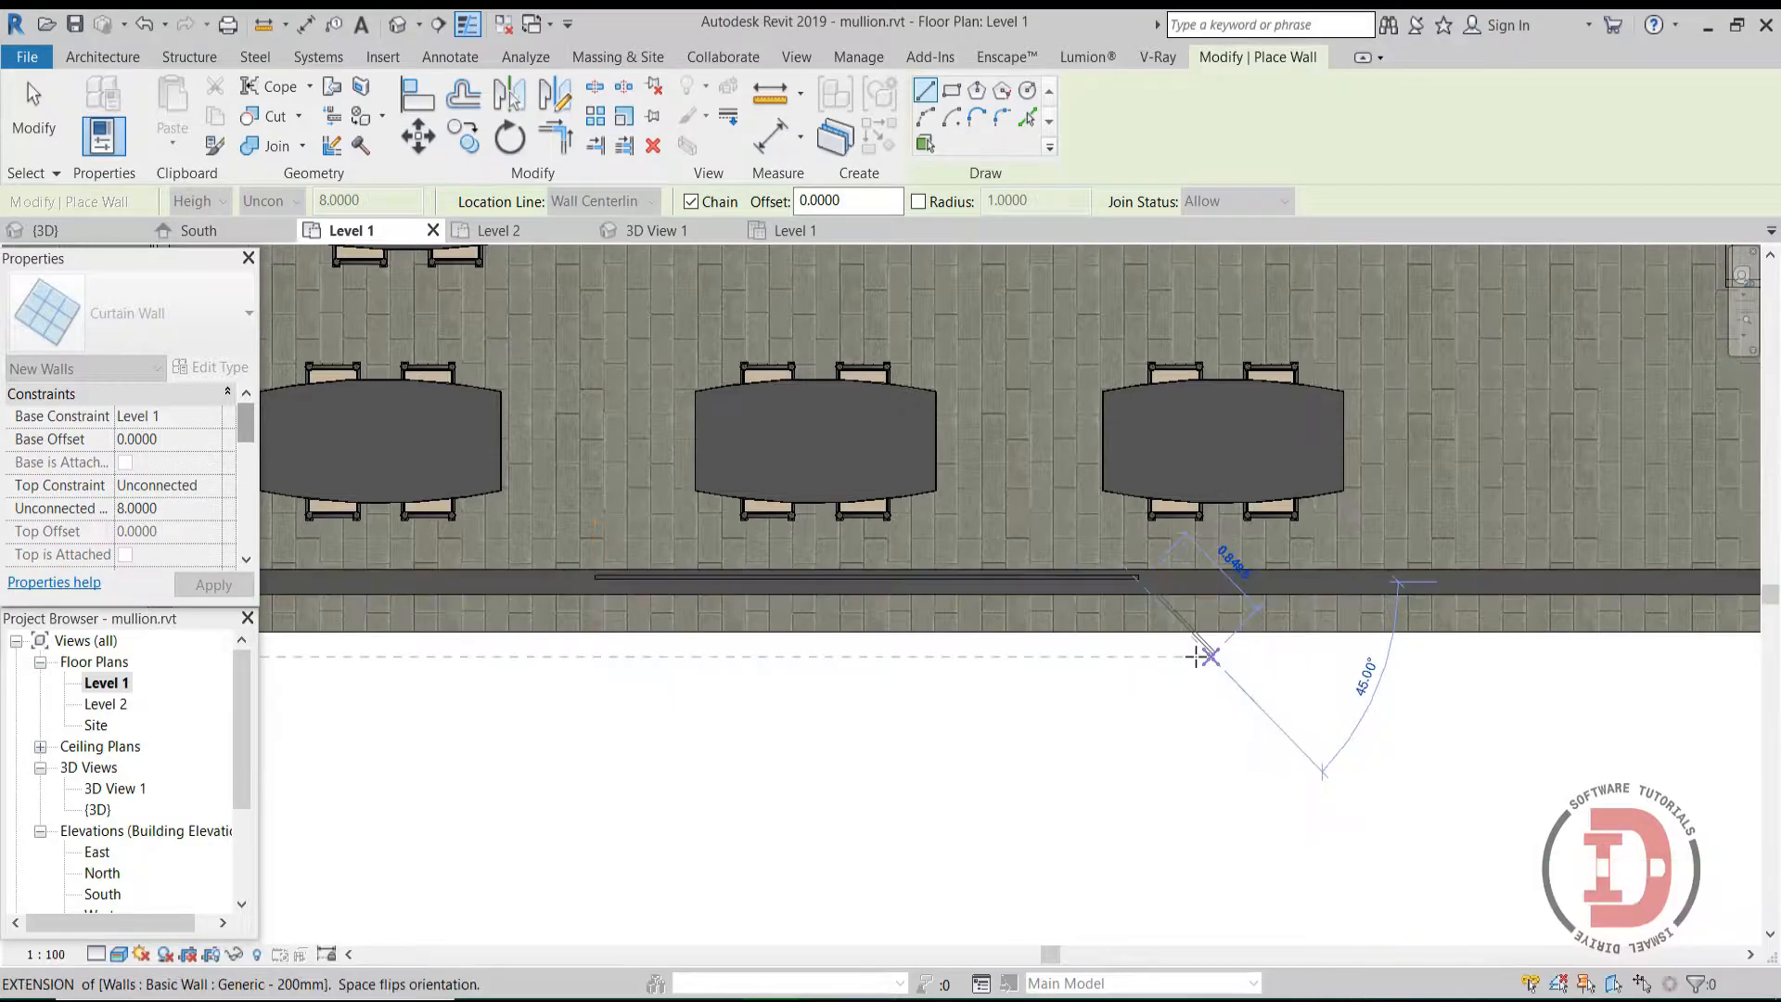
Step: Change the Level 1 floor plan's visual style to Hidden Line
scroll(770, 505, up, 1)
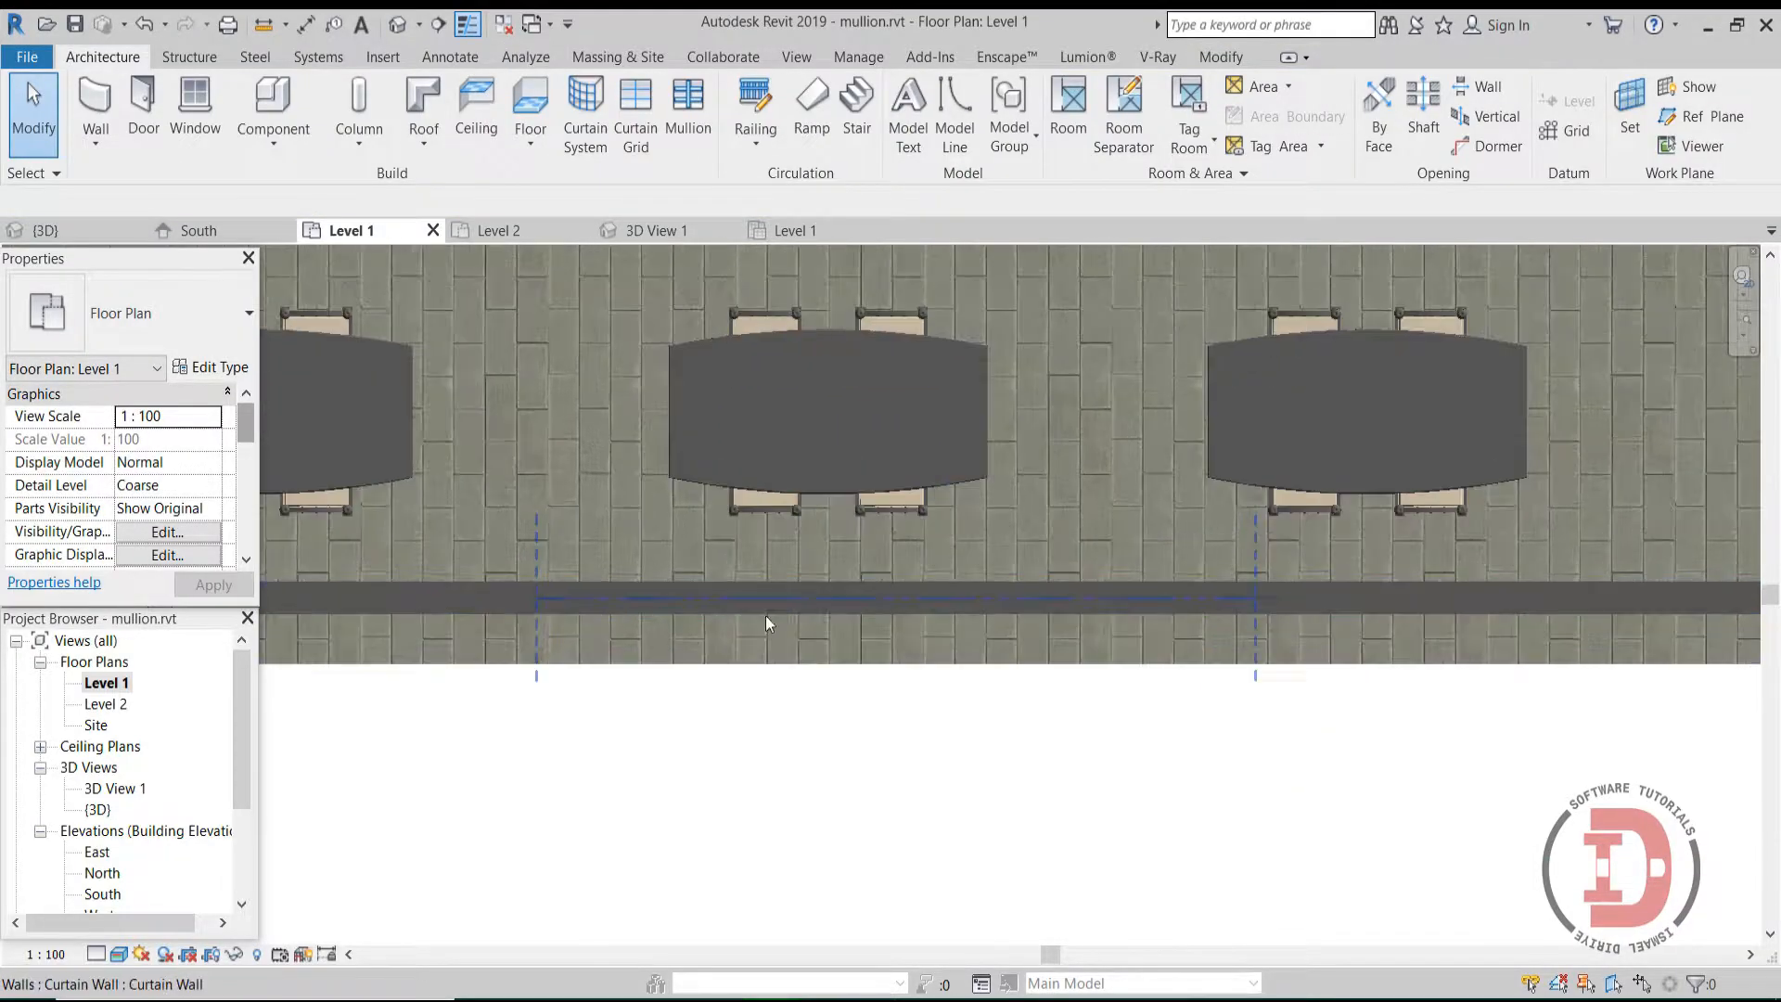
click(119, 954)
click(198, 831)
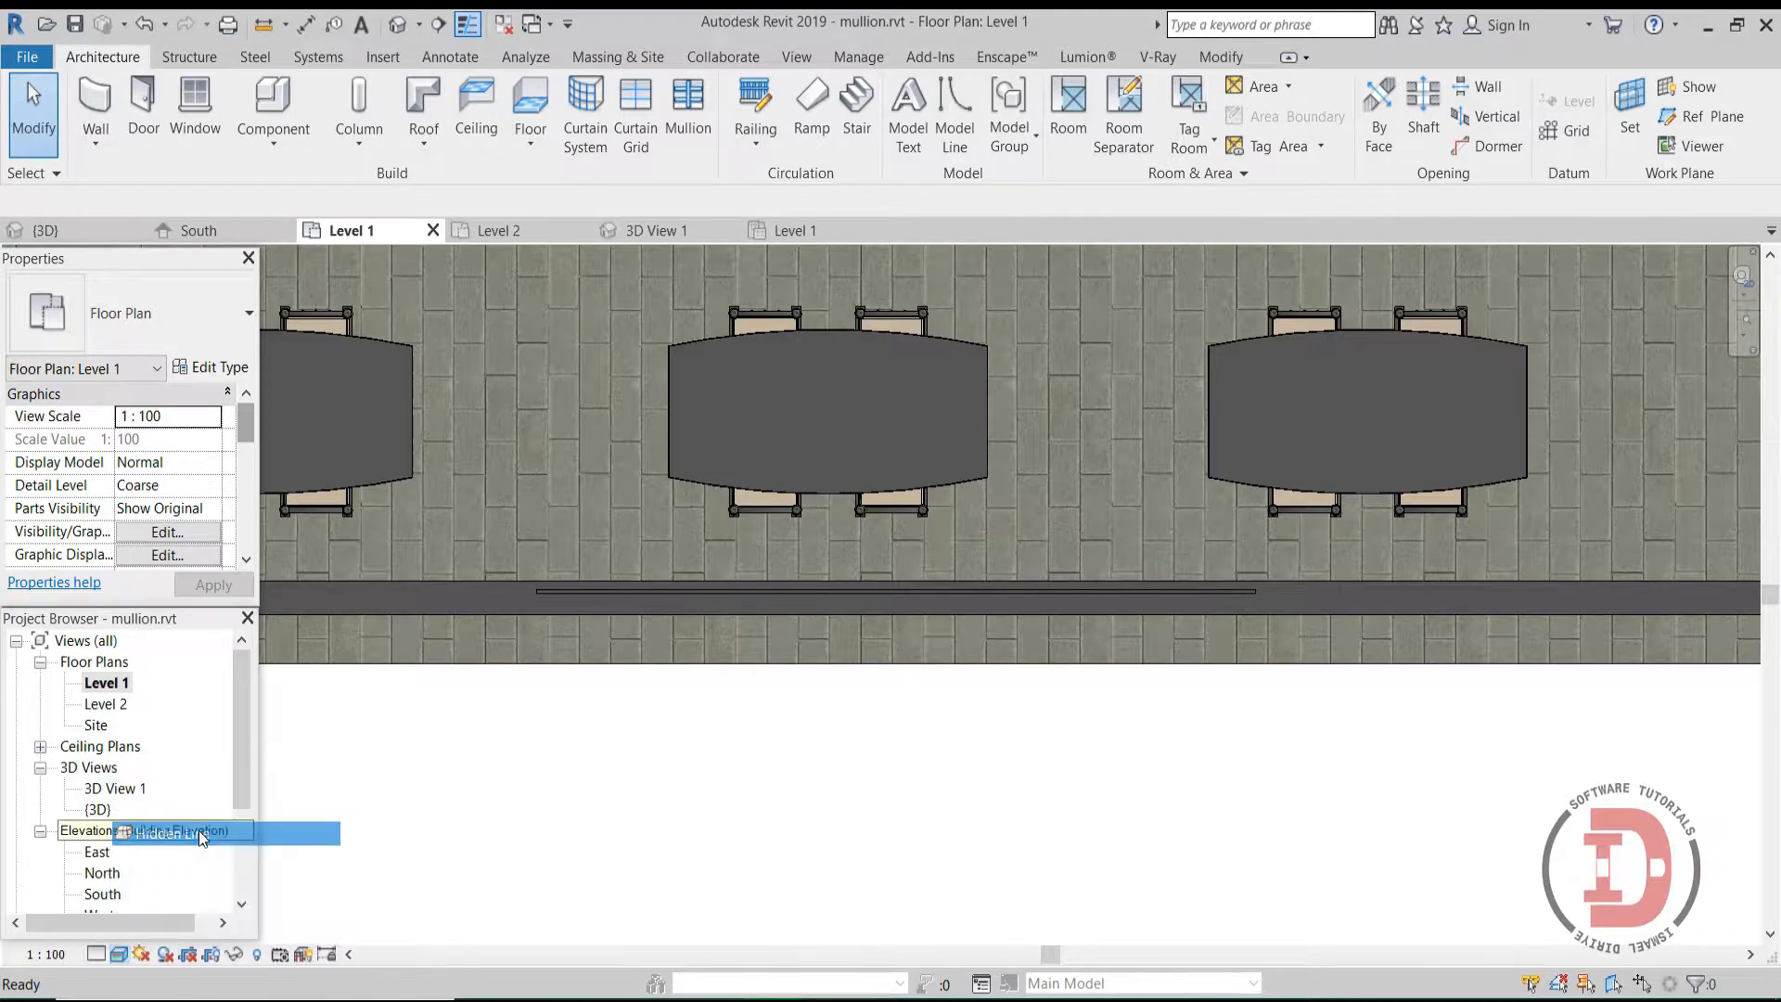
scroll(942, 644, up, 2)
middle_drag(916, 637, 985, 656)
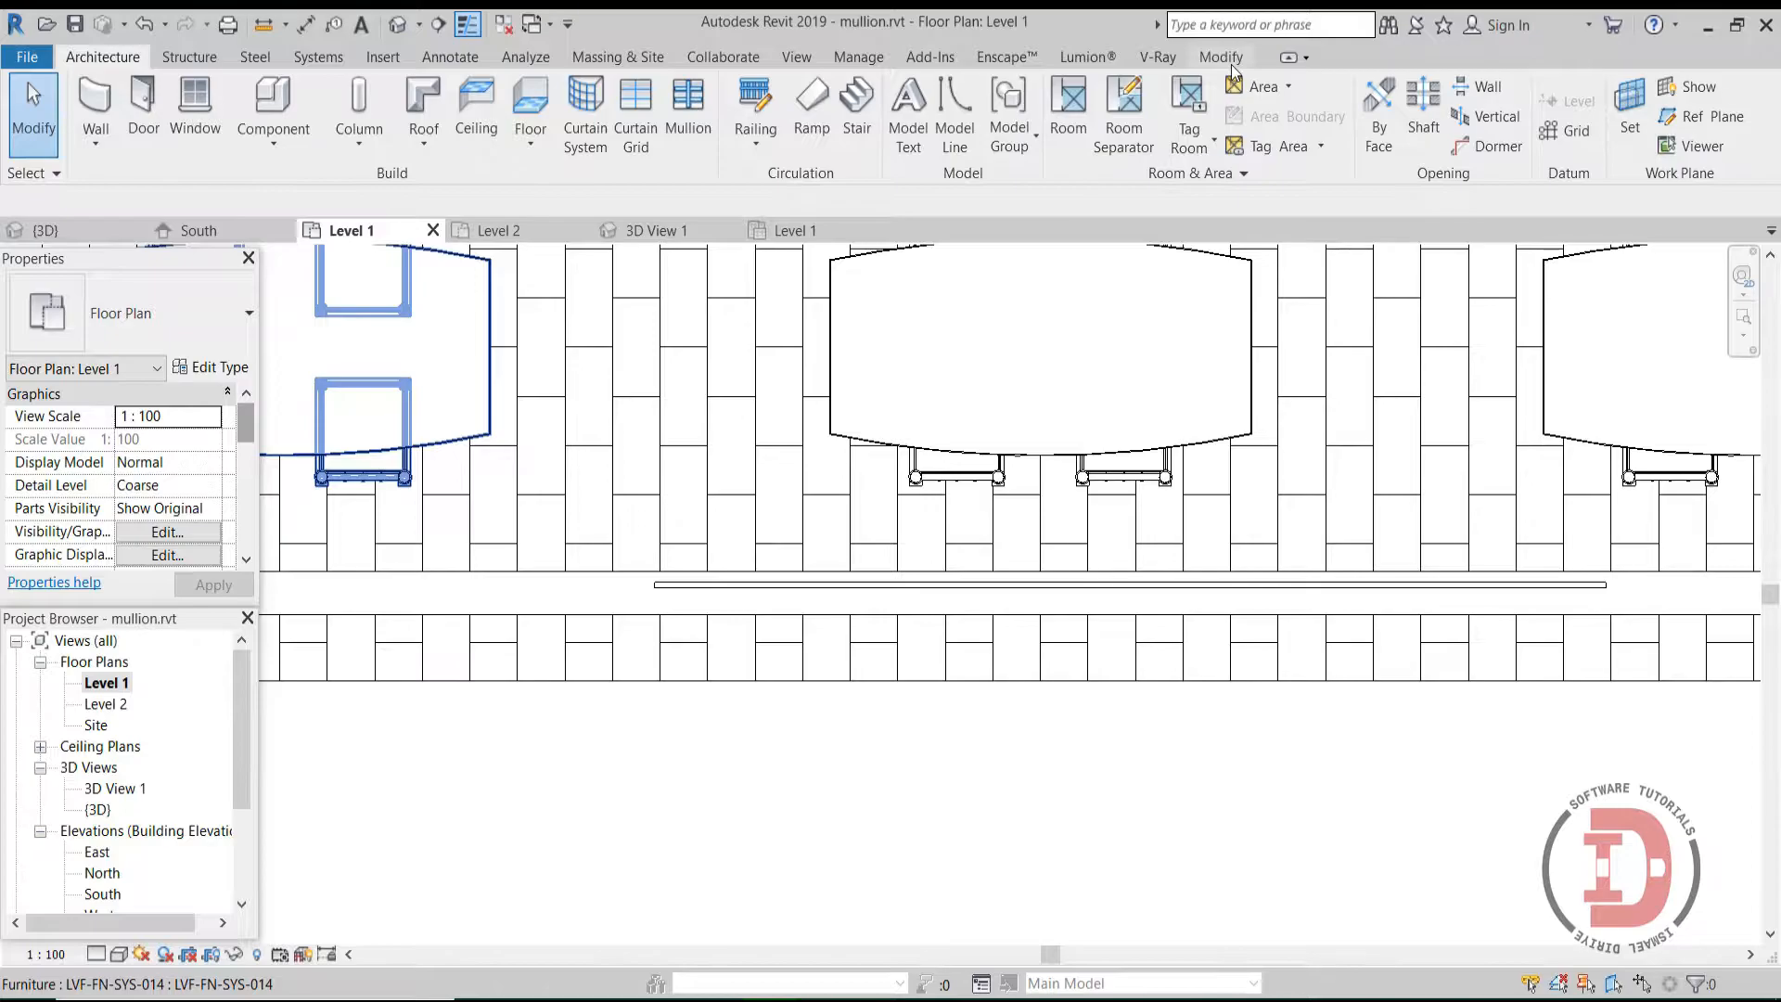
Step: Use Cut Geometry to cut the Generic - 200mm wall with the overlapping curtain wall
click(1223, 59)
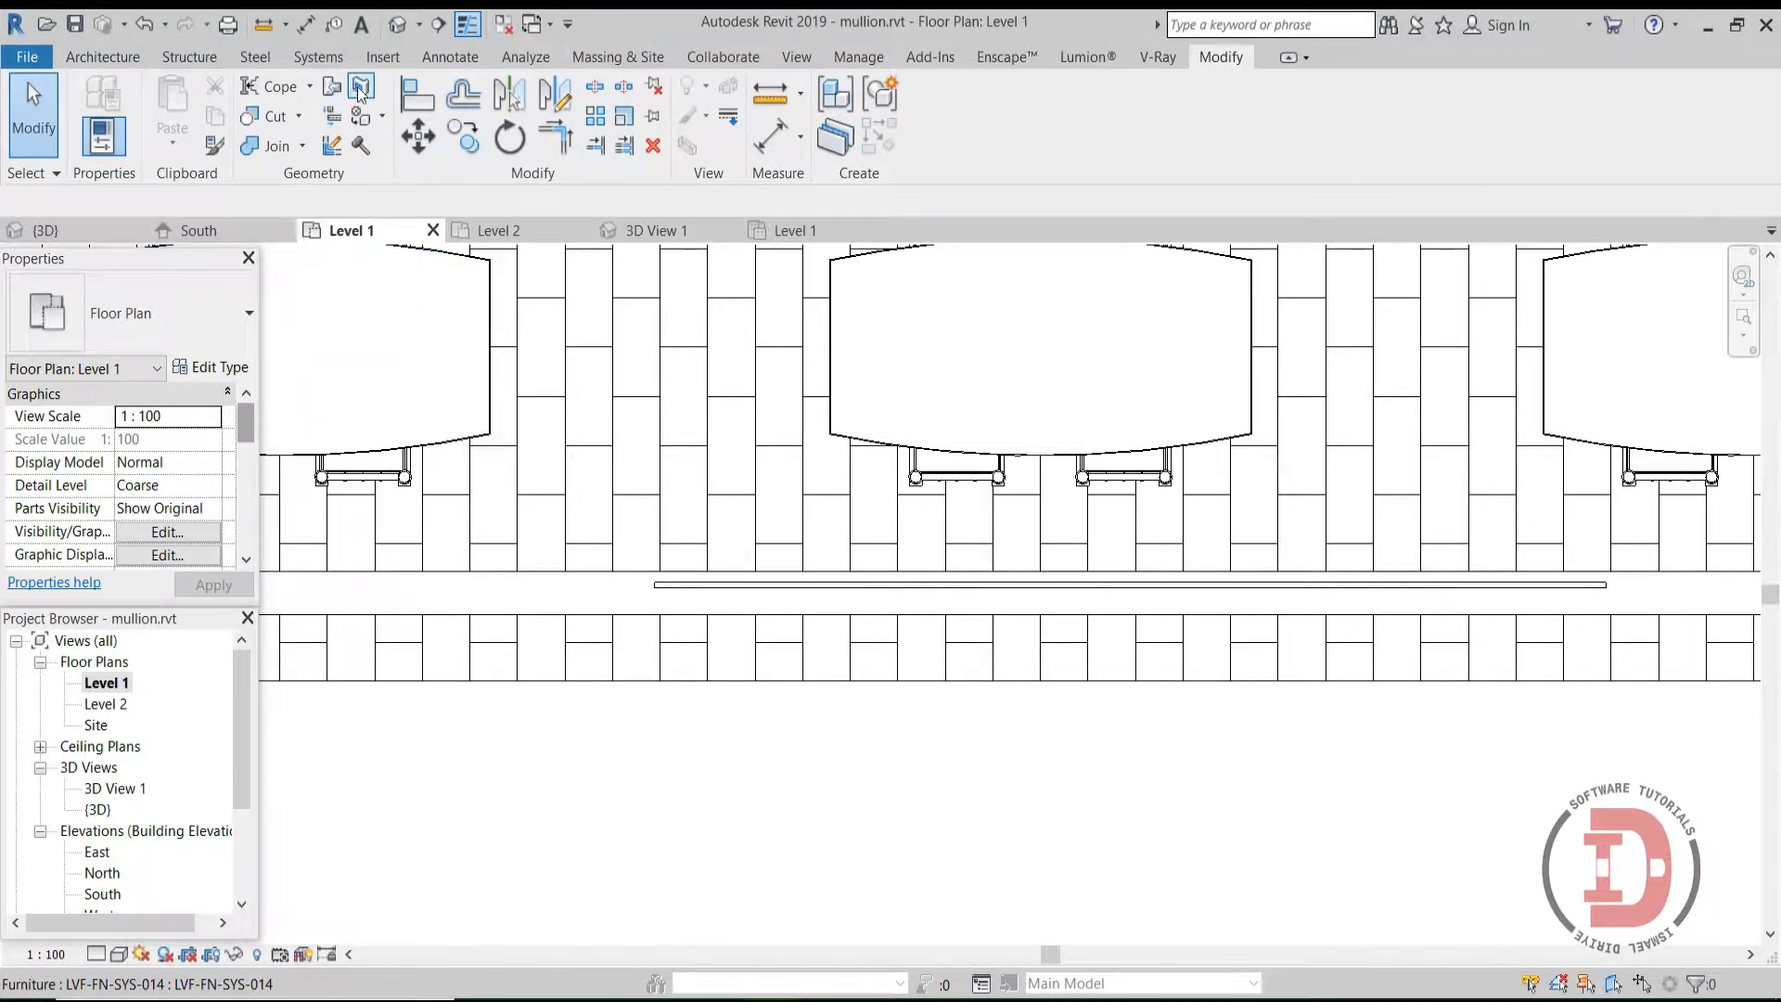
click(268, 116)
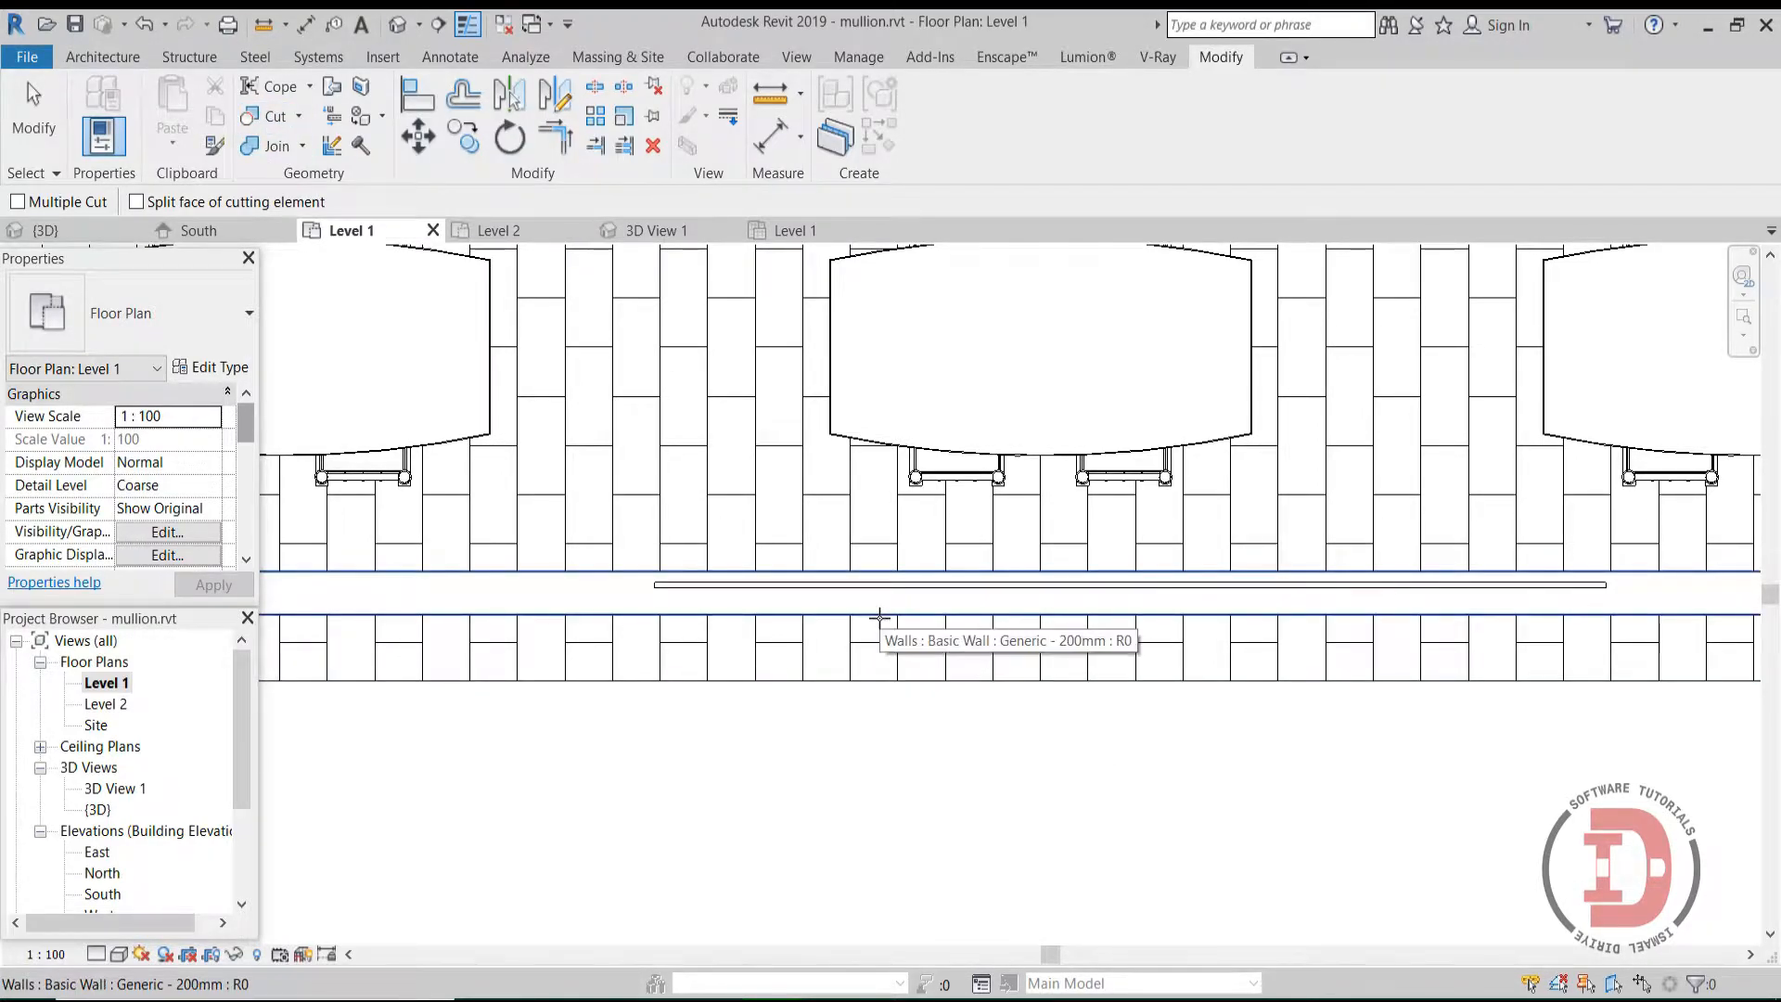
click(879, 616)
click(922, 587)
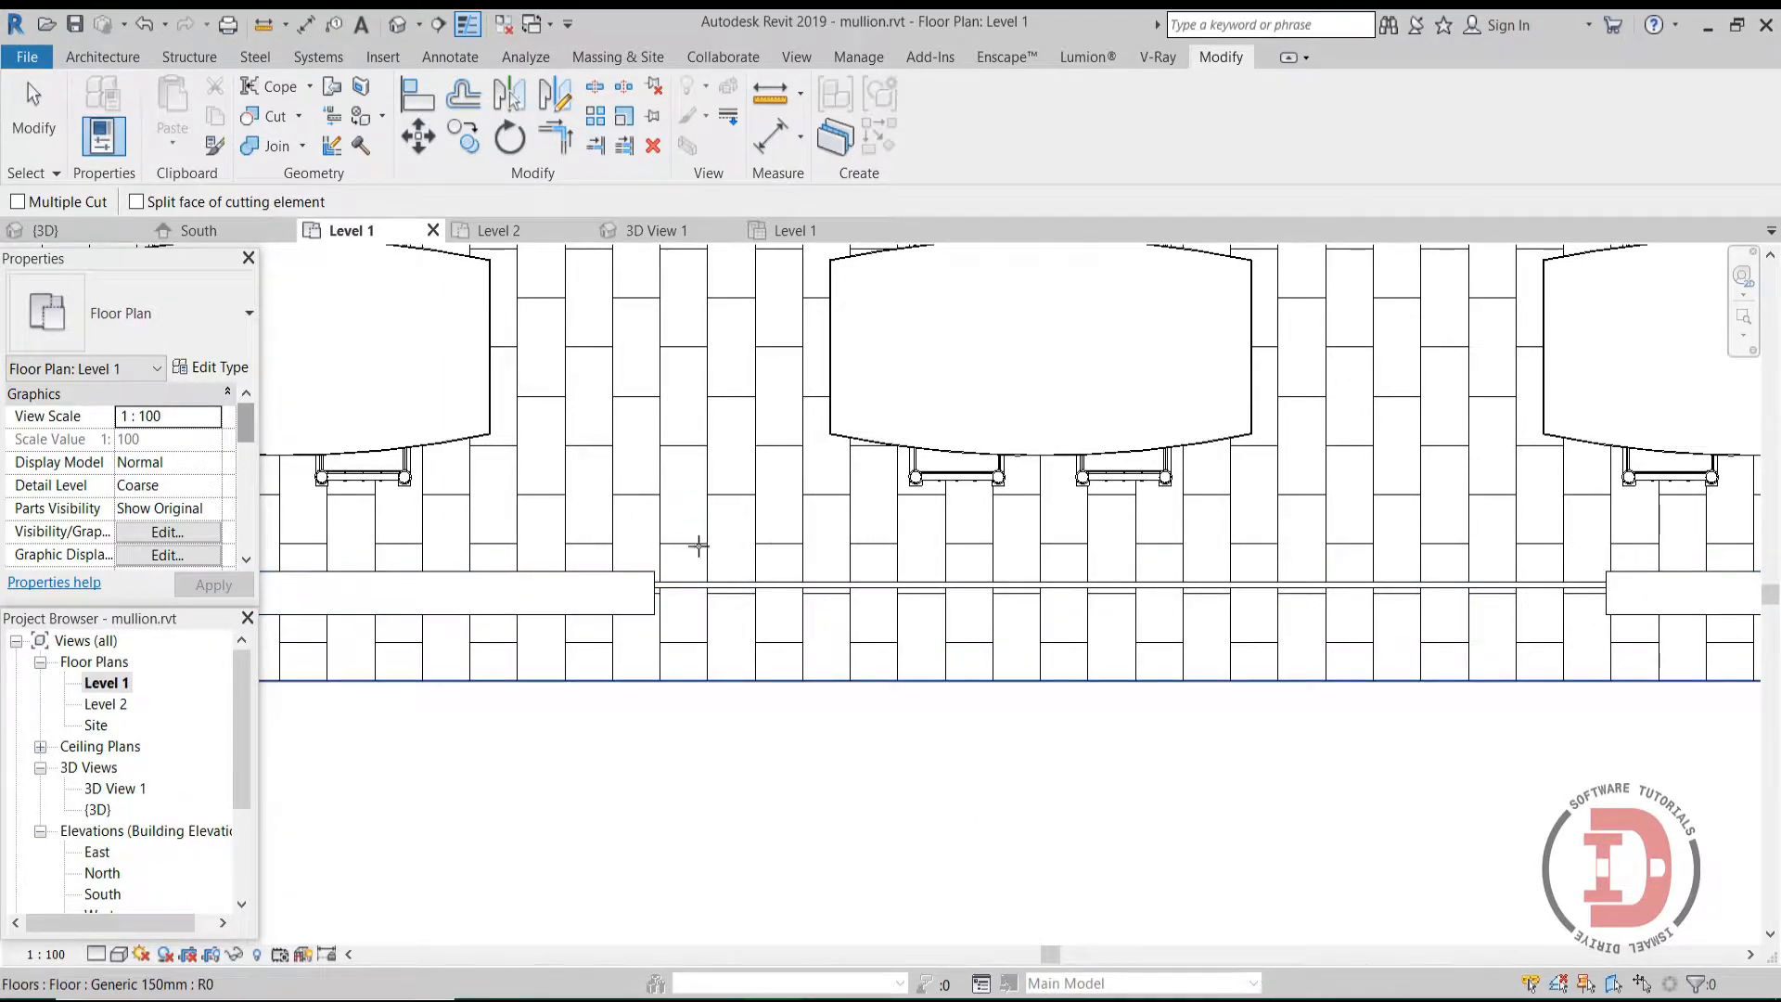
click(20, 139)
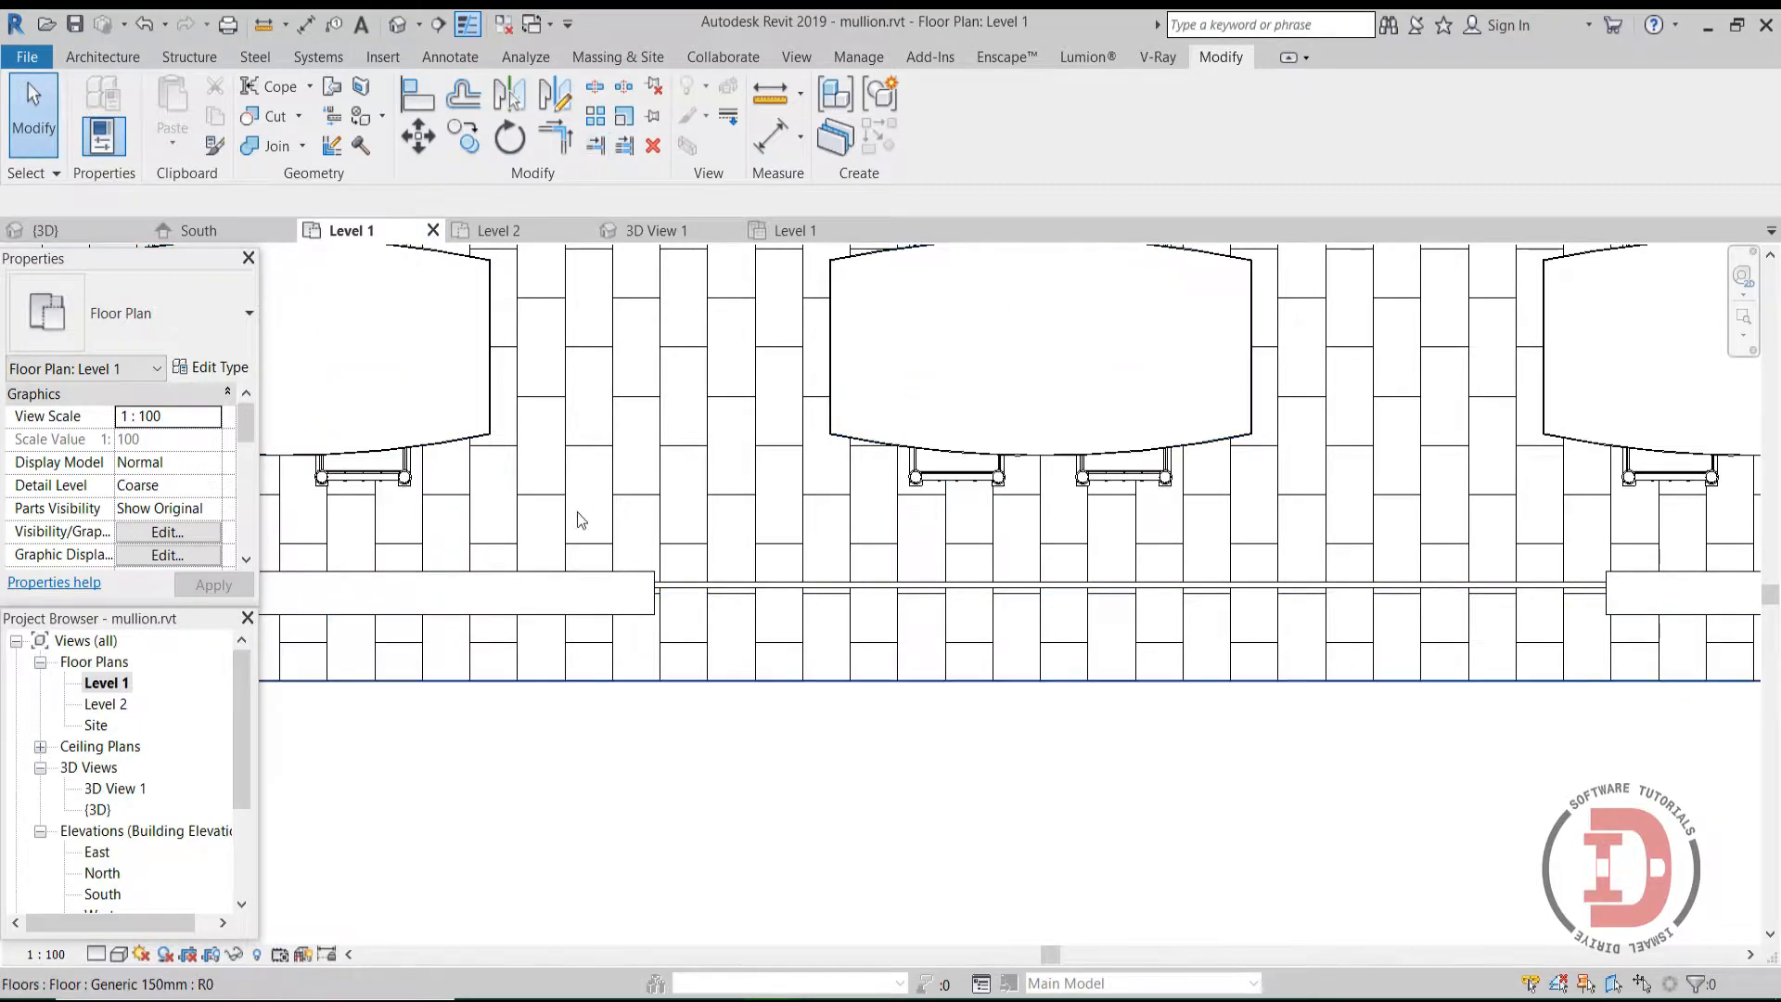
Step: Set the curtain wall's unconnected height to 3 m in the default 3D view
click(397, 27)
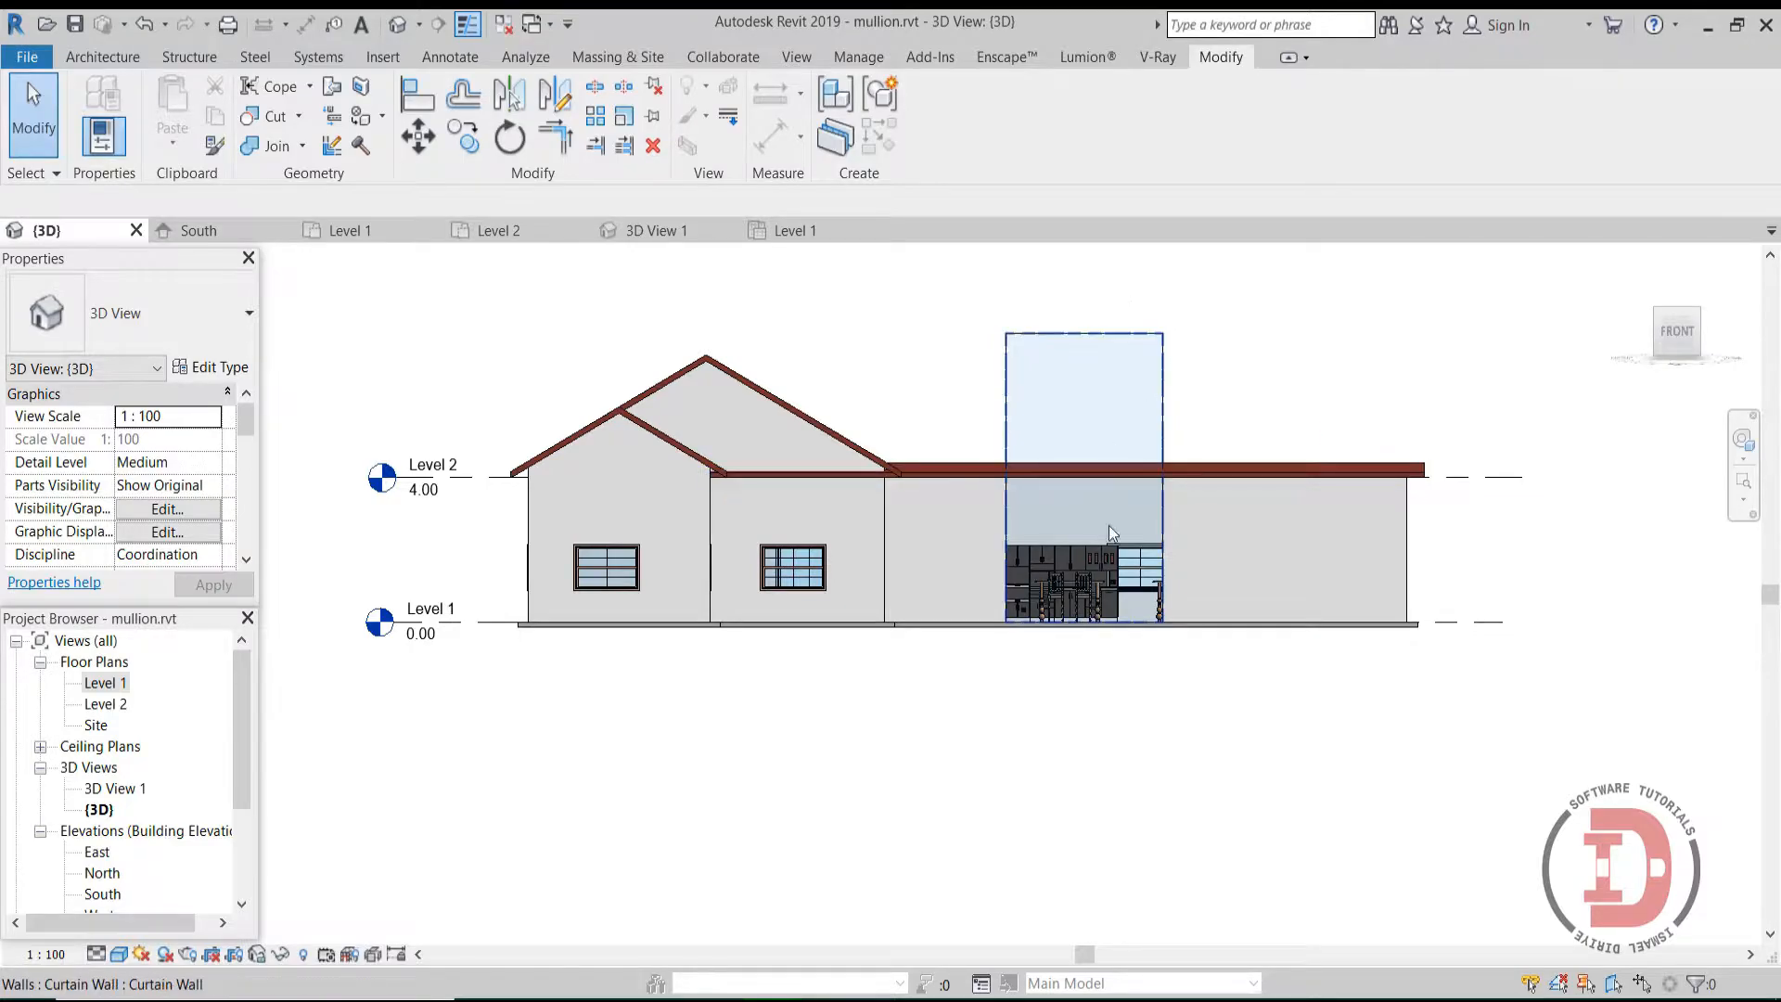
click(1066, 349)
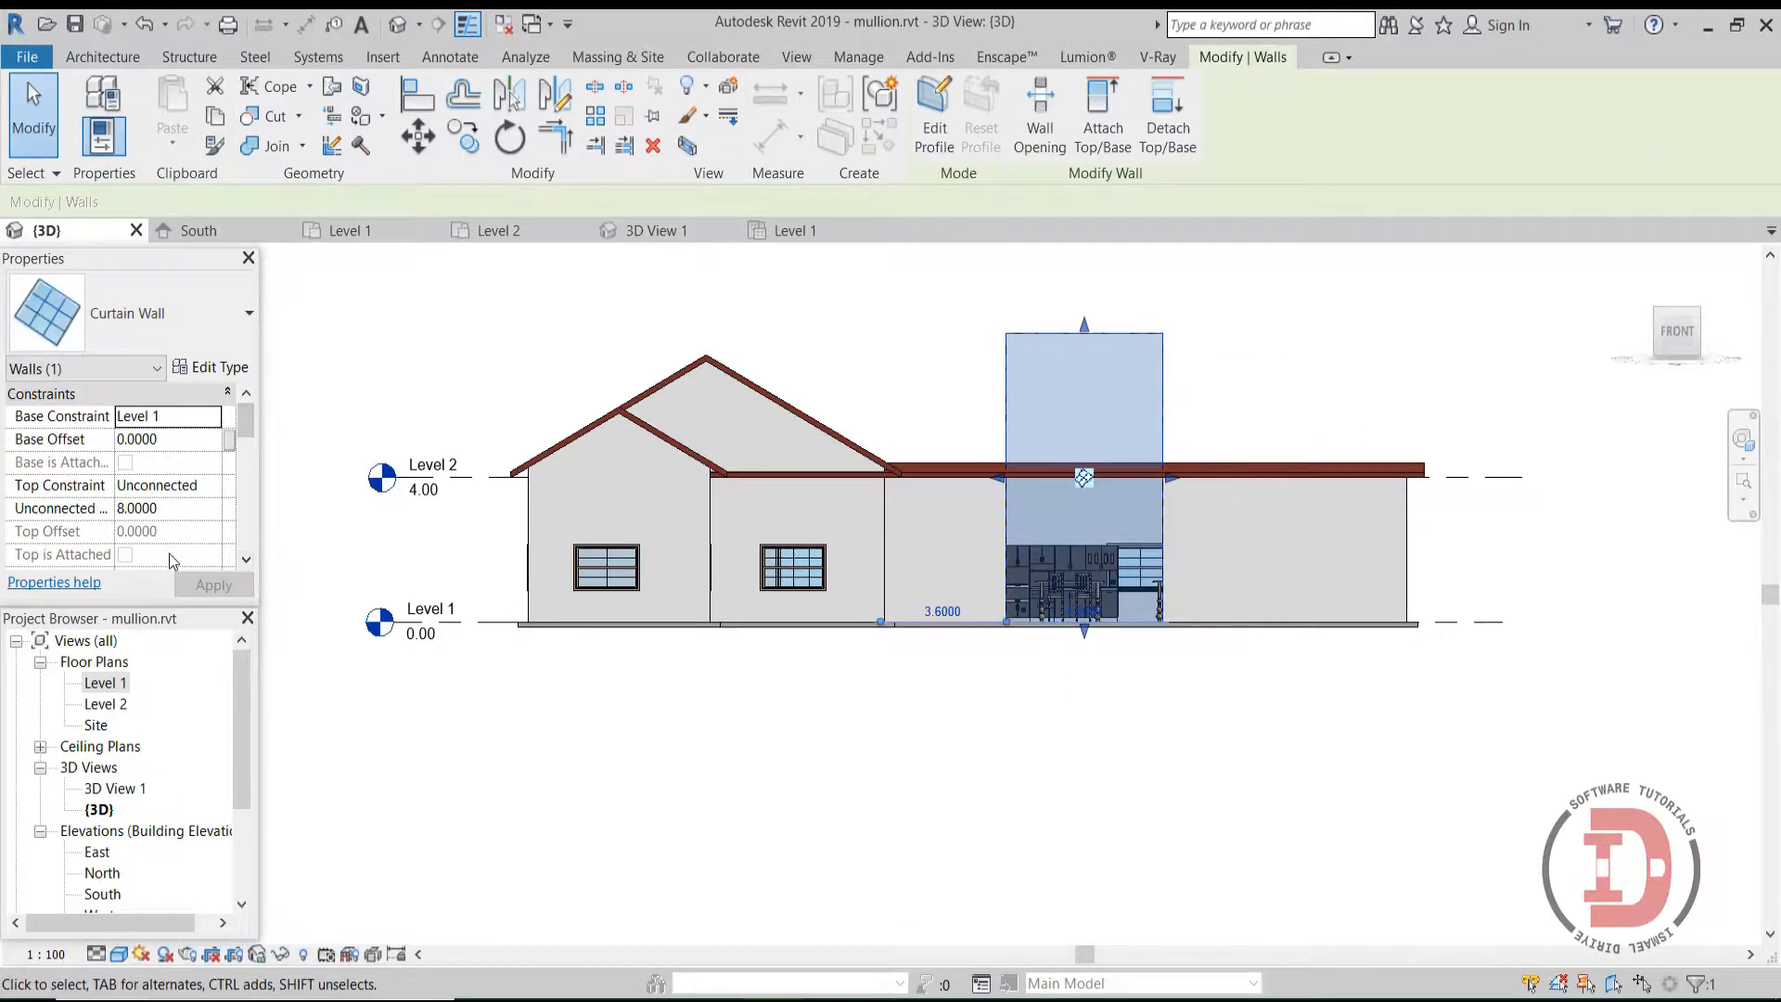
click(173, 512)
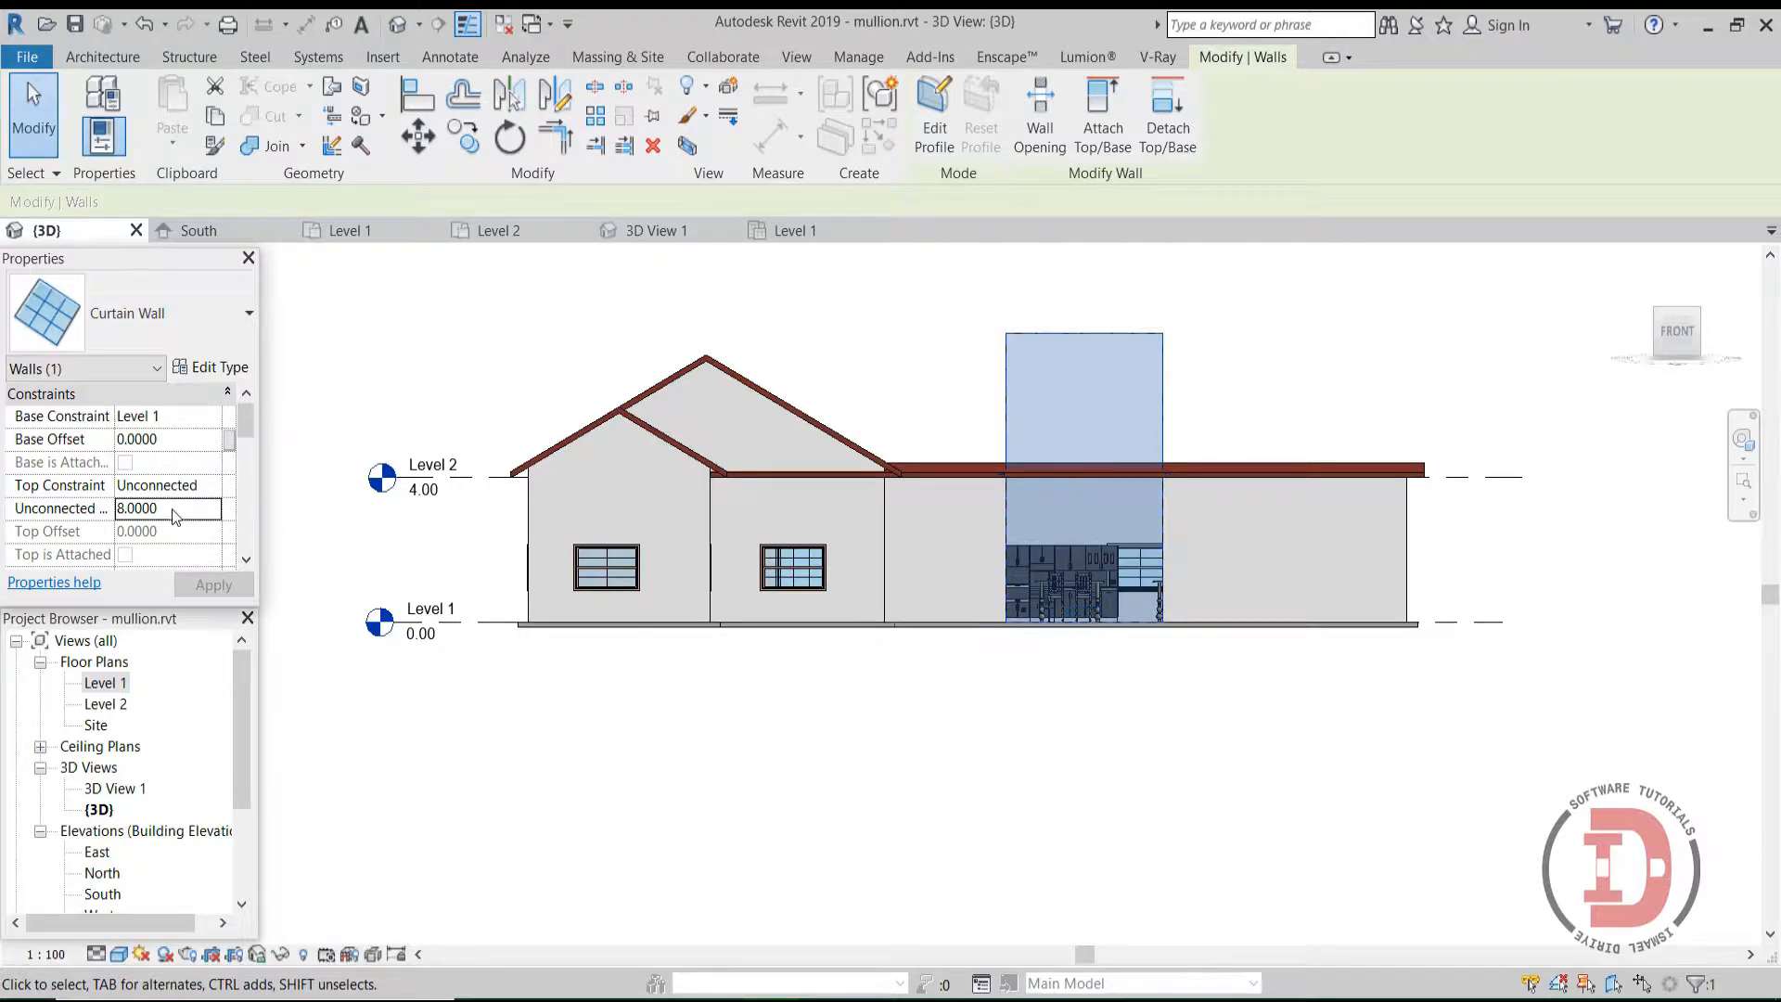
text(3)
key(Return)
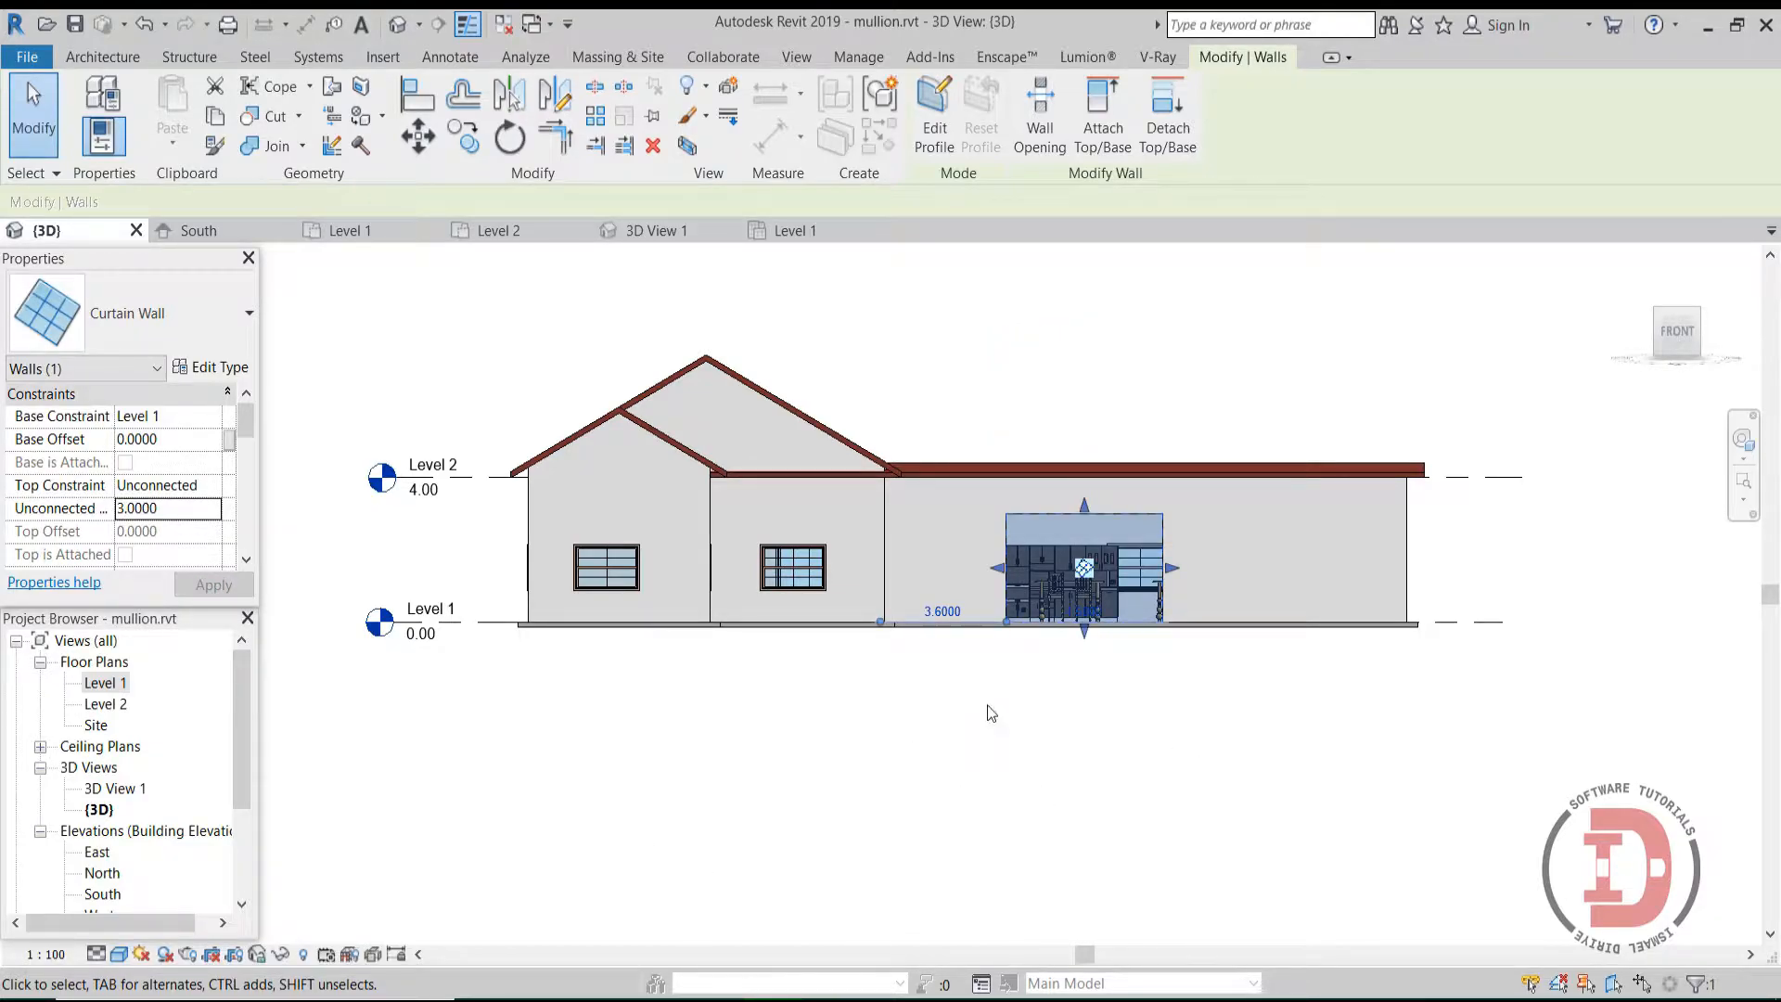
key(Escape)
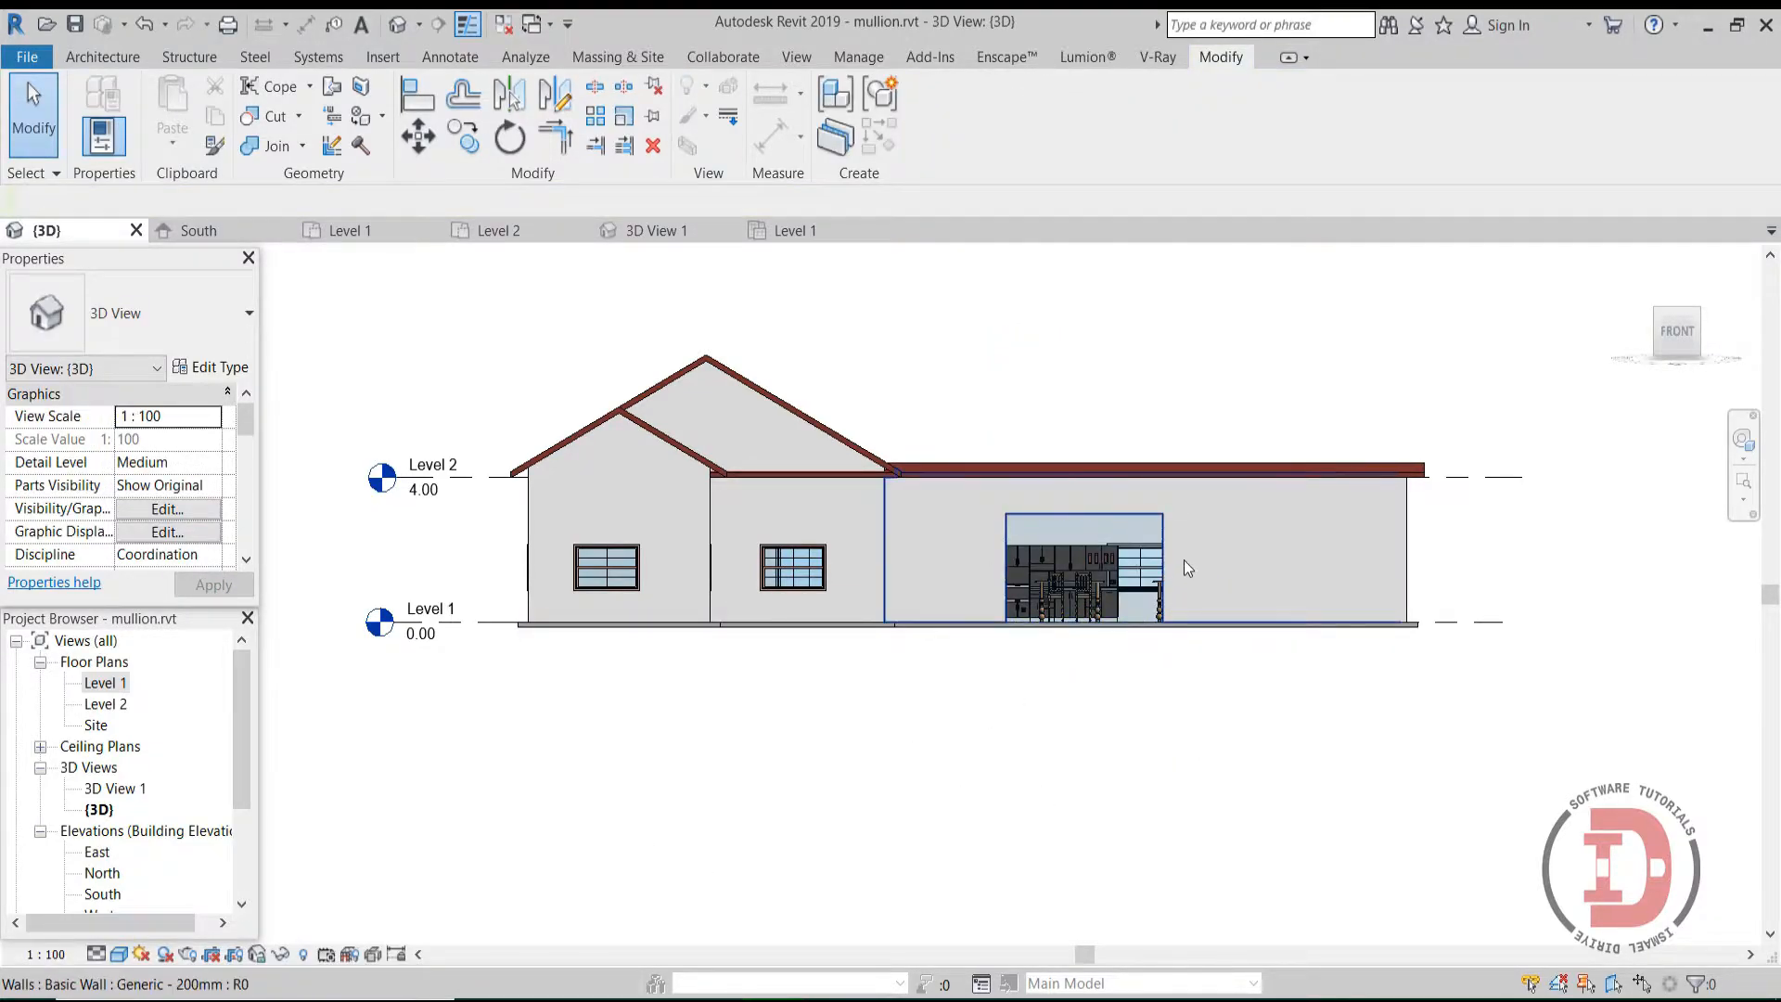
Step: Examine the curtain wall and its opening in the front facade up close
right_click(1187, 517)
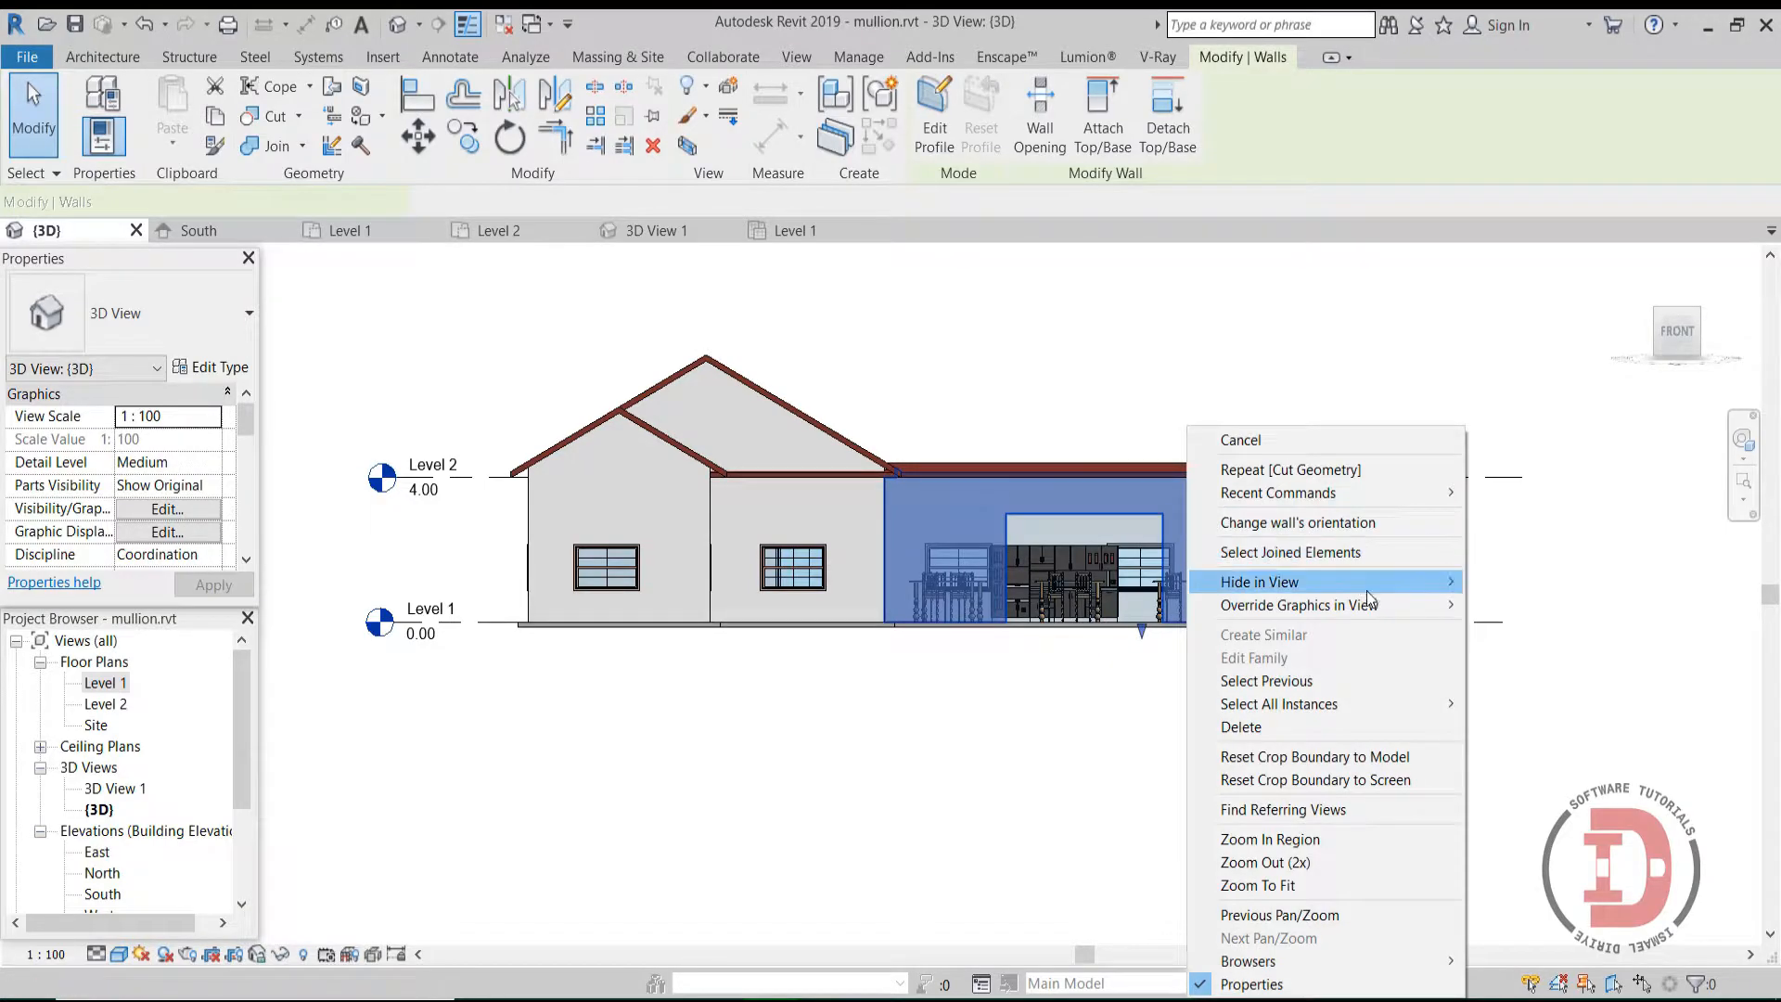
mouse_move(1369, 603)
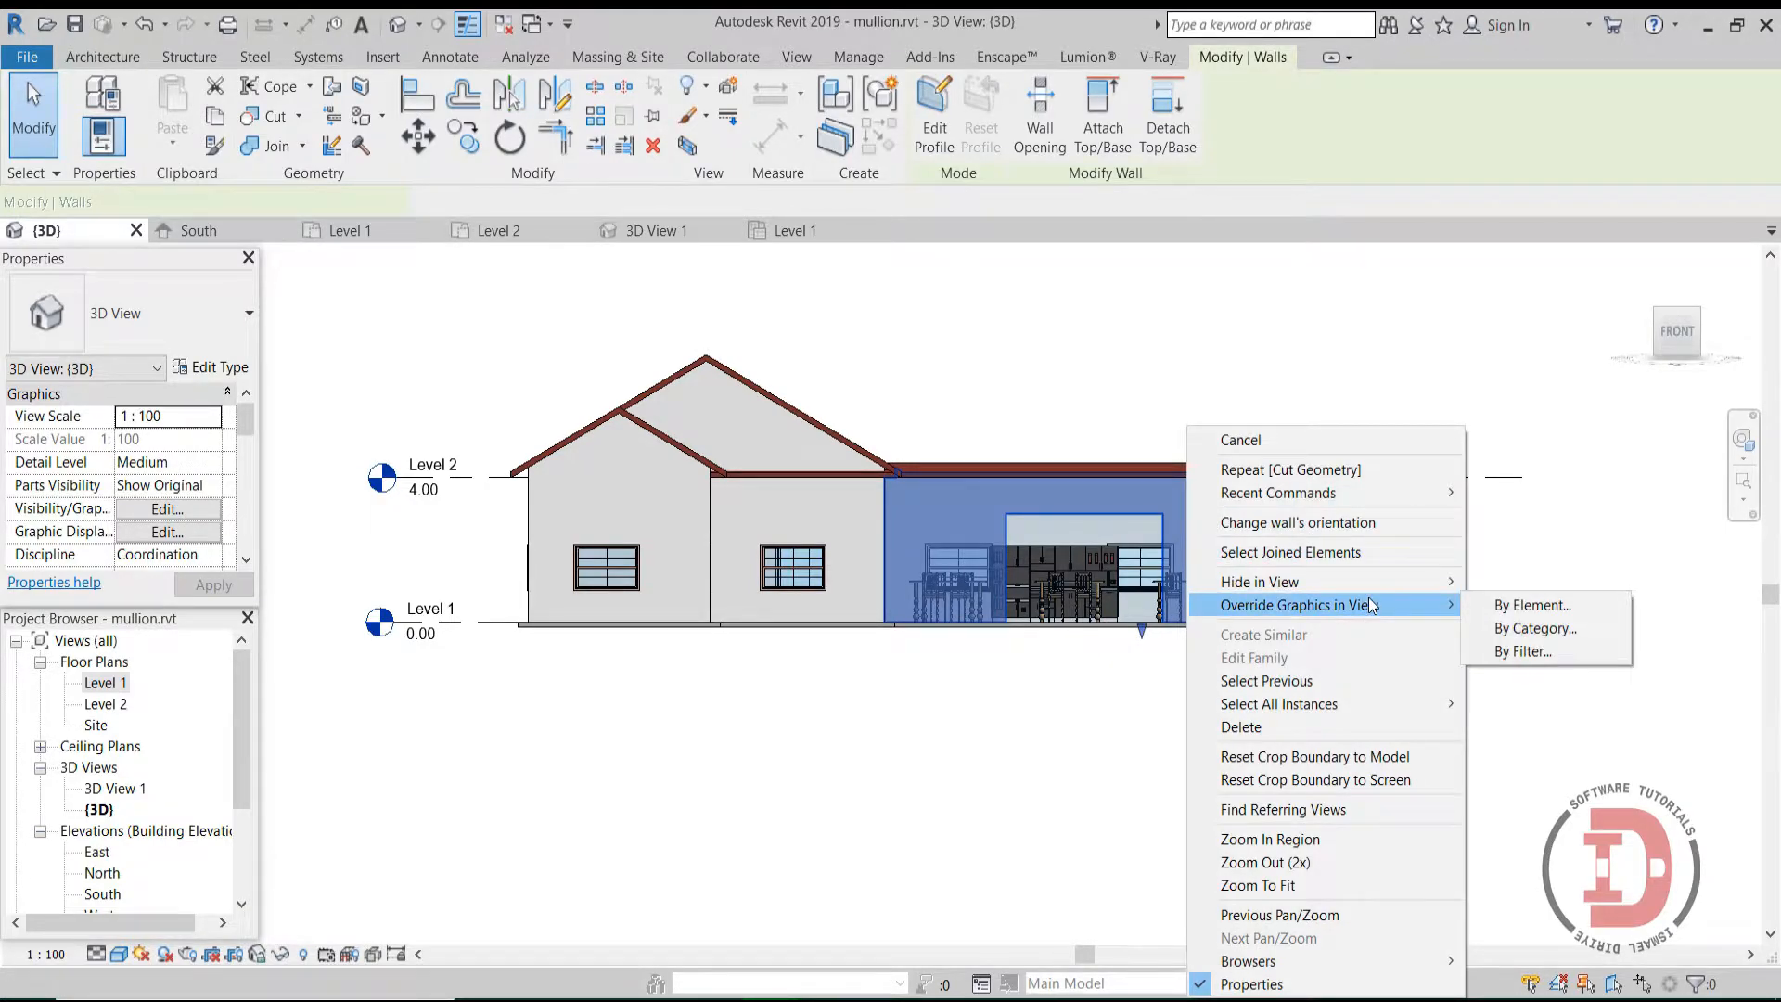
click(1276, 841)
drag(972, 501, 1215, 653)
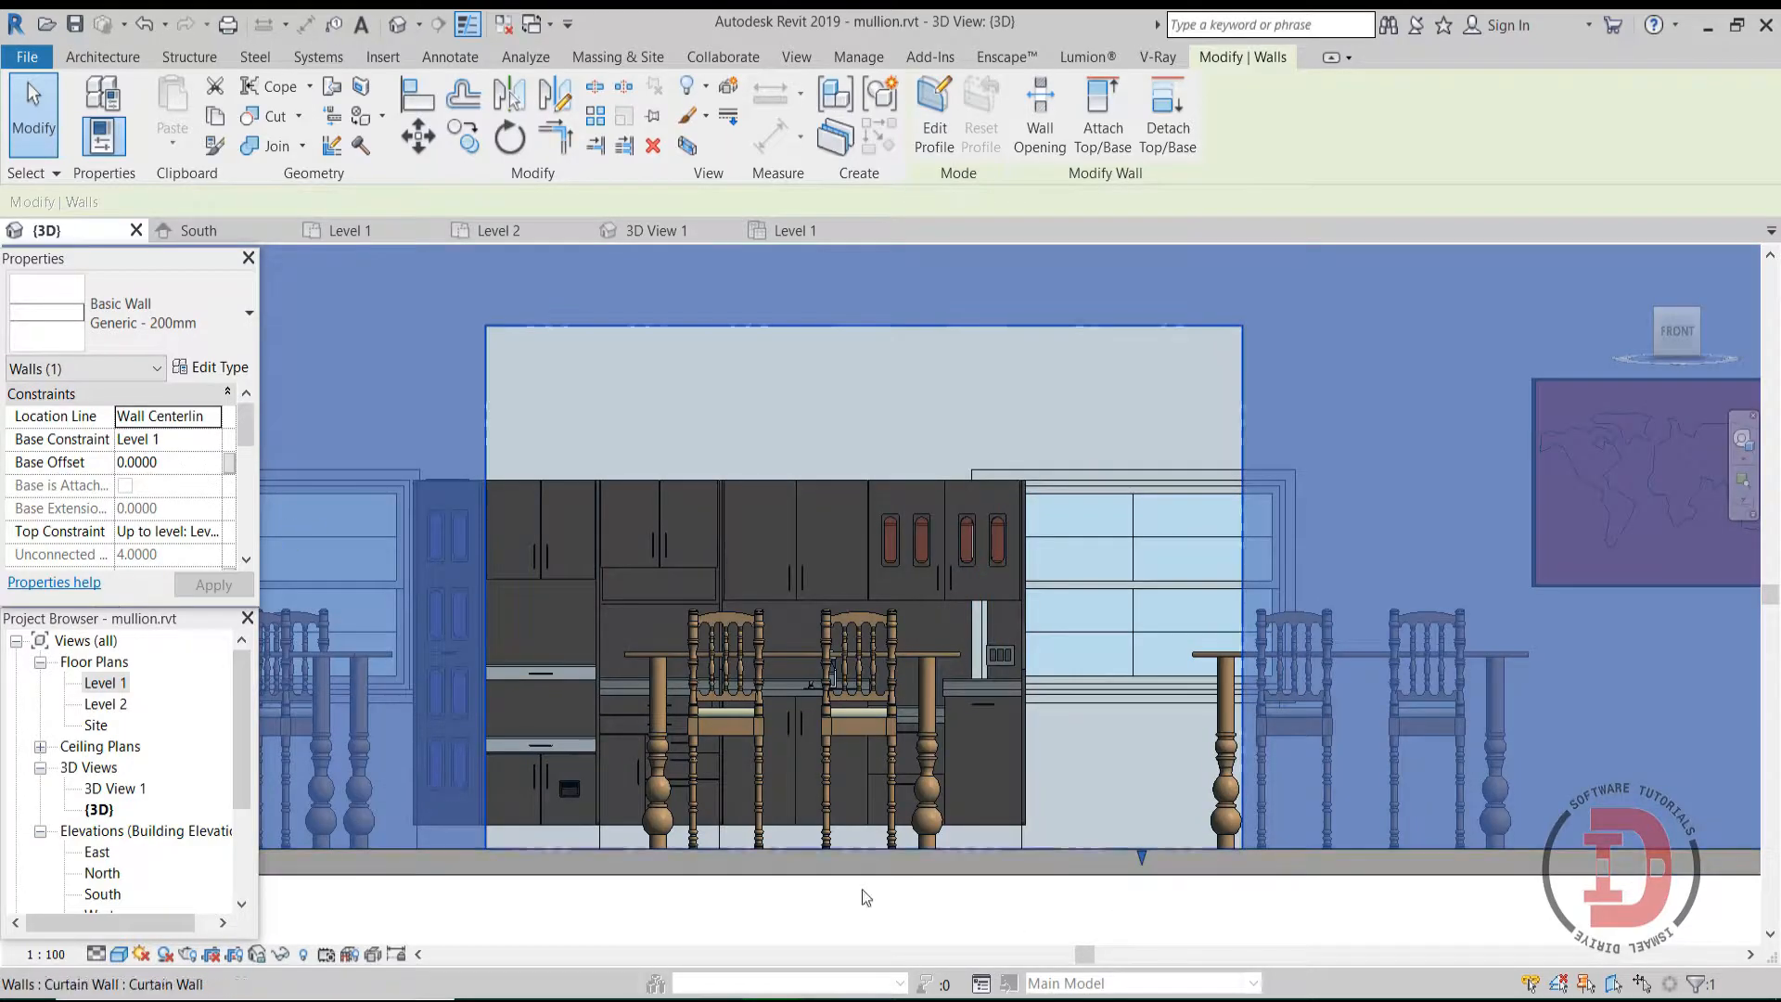
click(881, 912)
scroll(842, 521, up, 1)
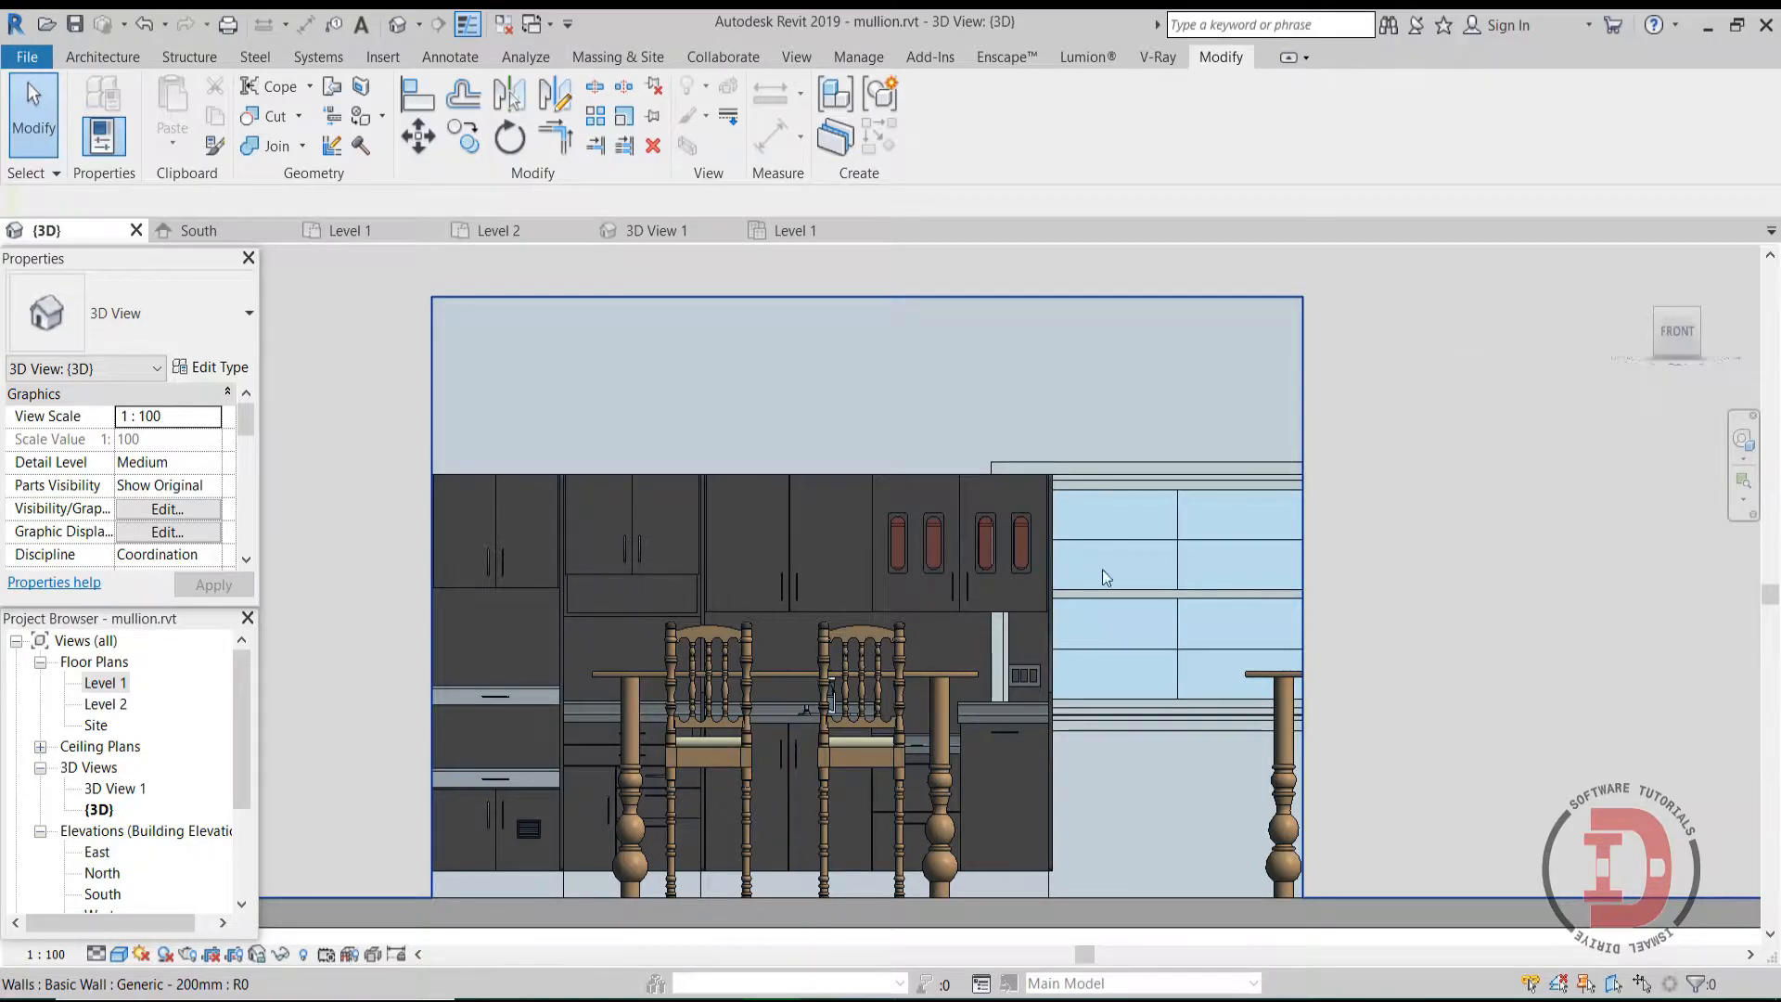
scroll(332, 838, down, 3)
scroll(610, 892, down, 1)
middle_drag(610, 892, 794, 819)
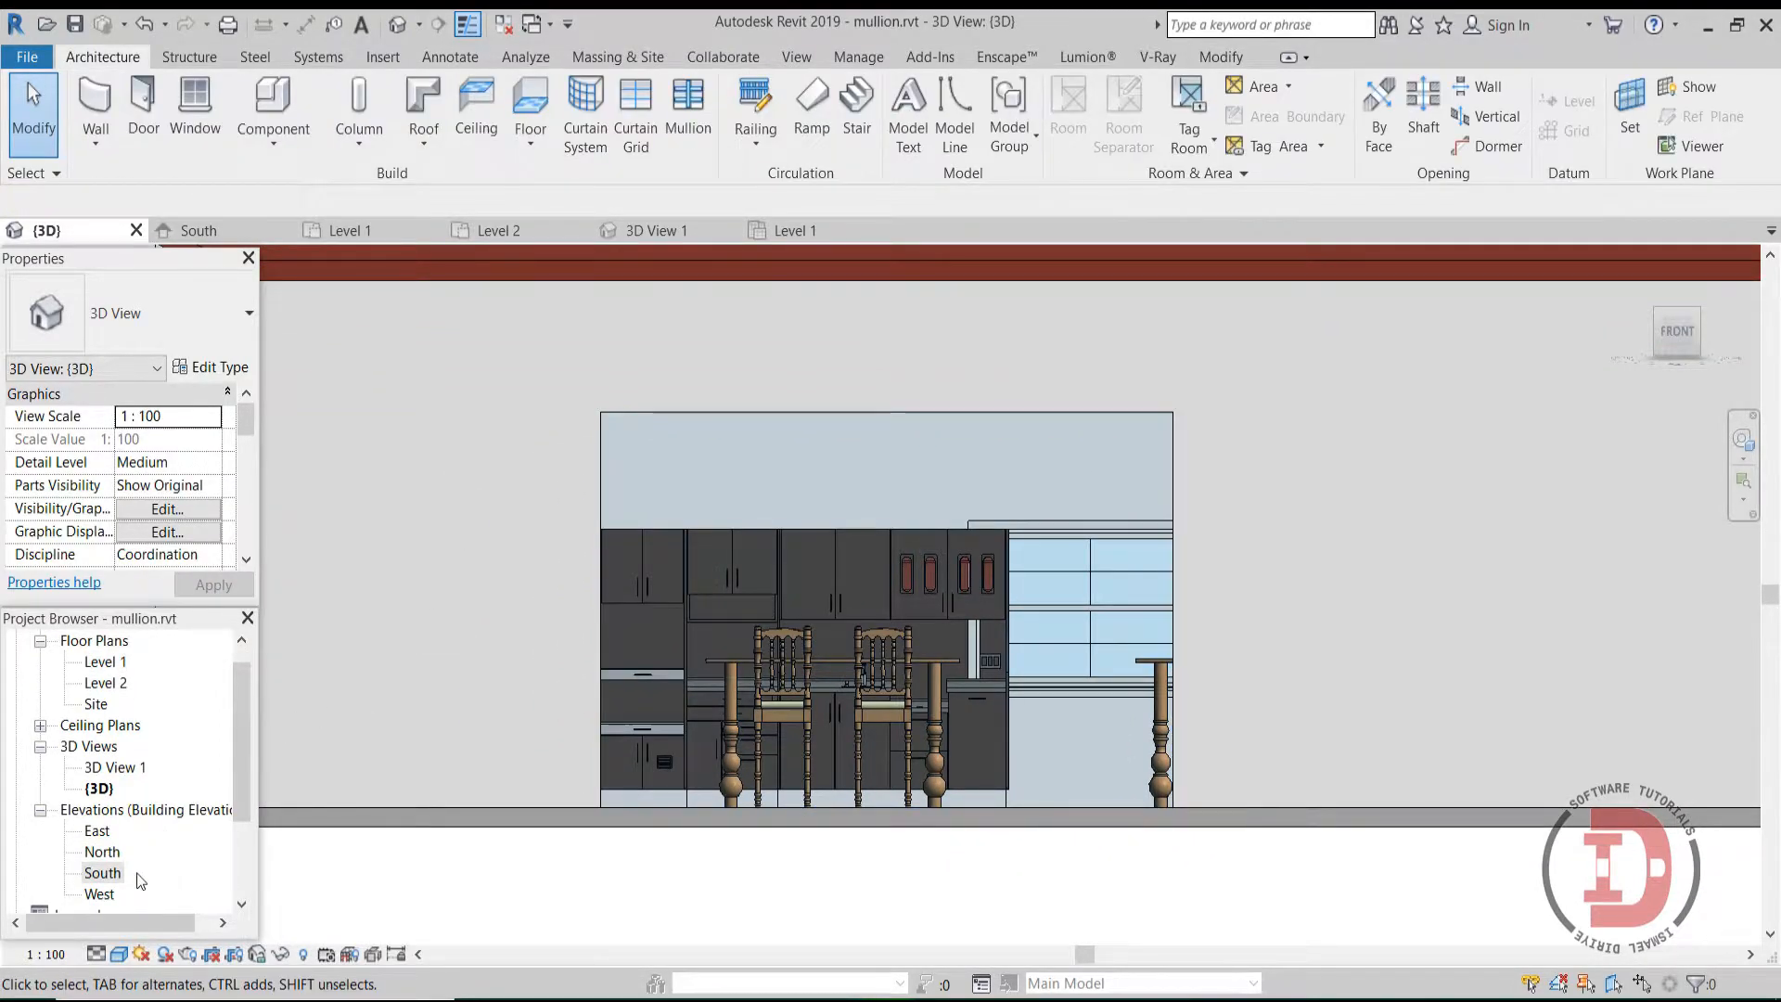
Step: Open the South elevation and check the curtain wall's size and position in the facade
double_click(103, 876)
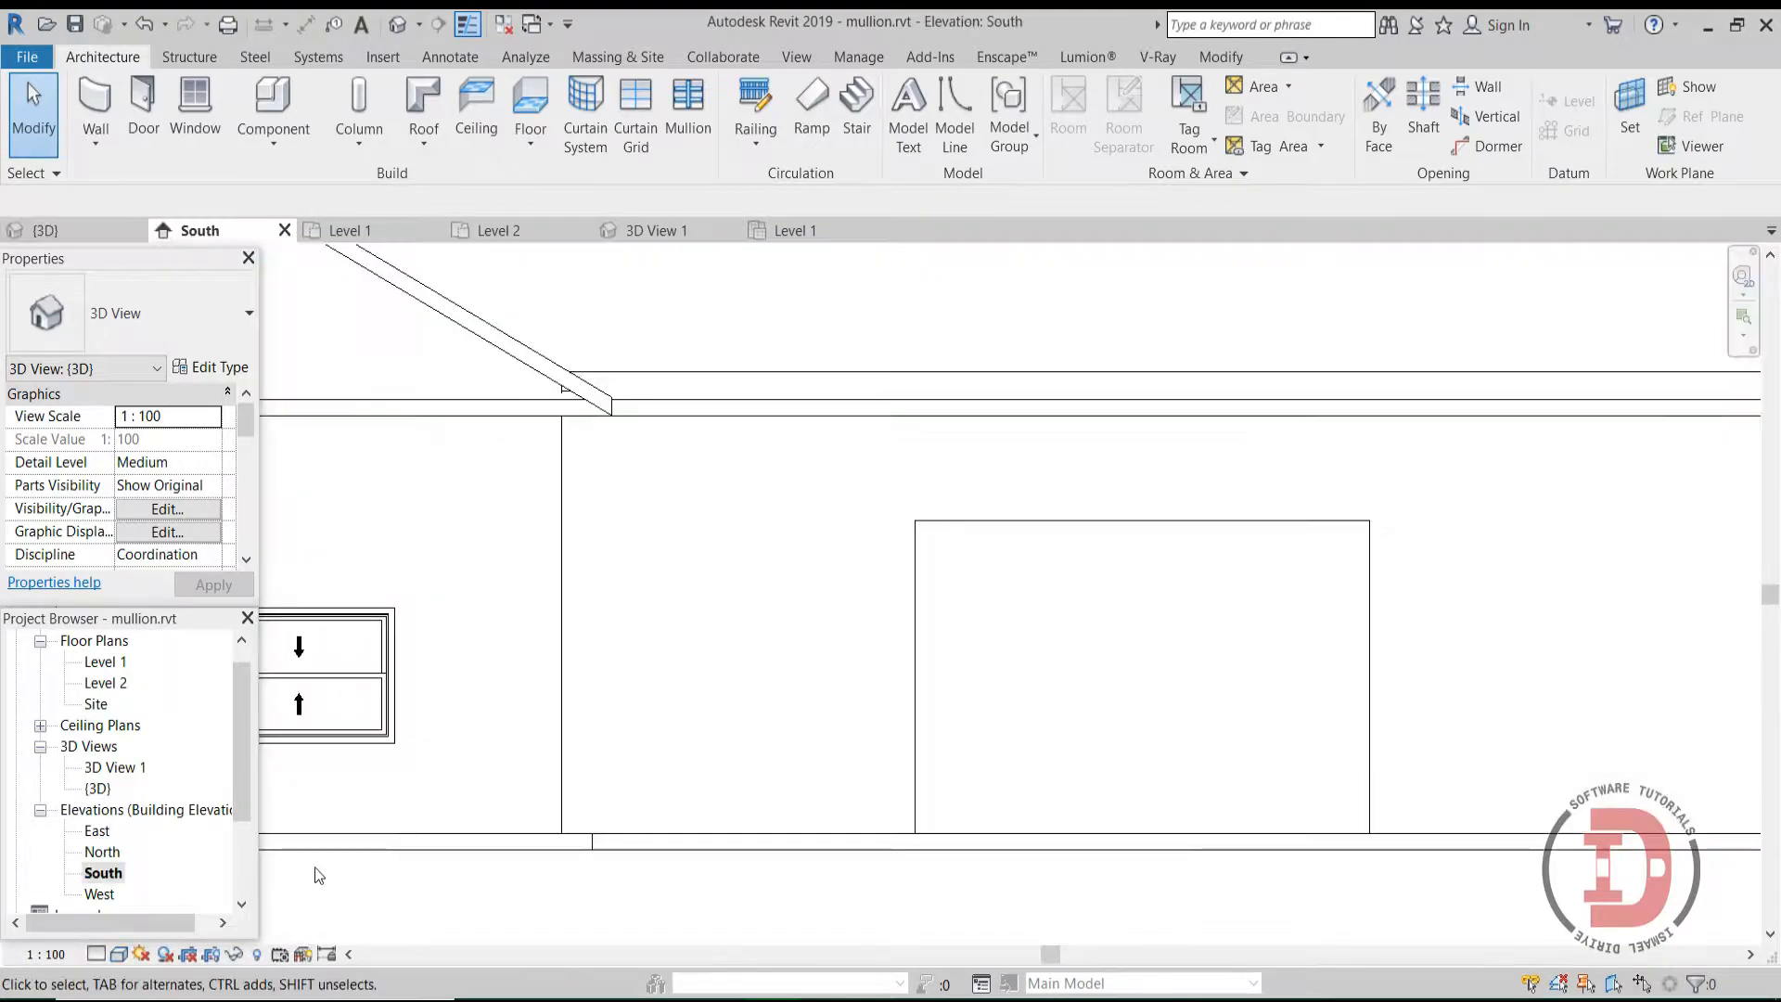
scroll(1127, 732, up, 2)
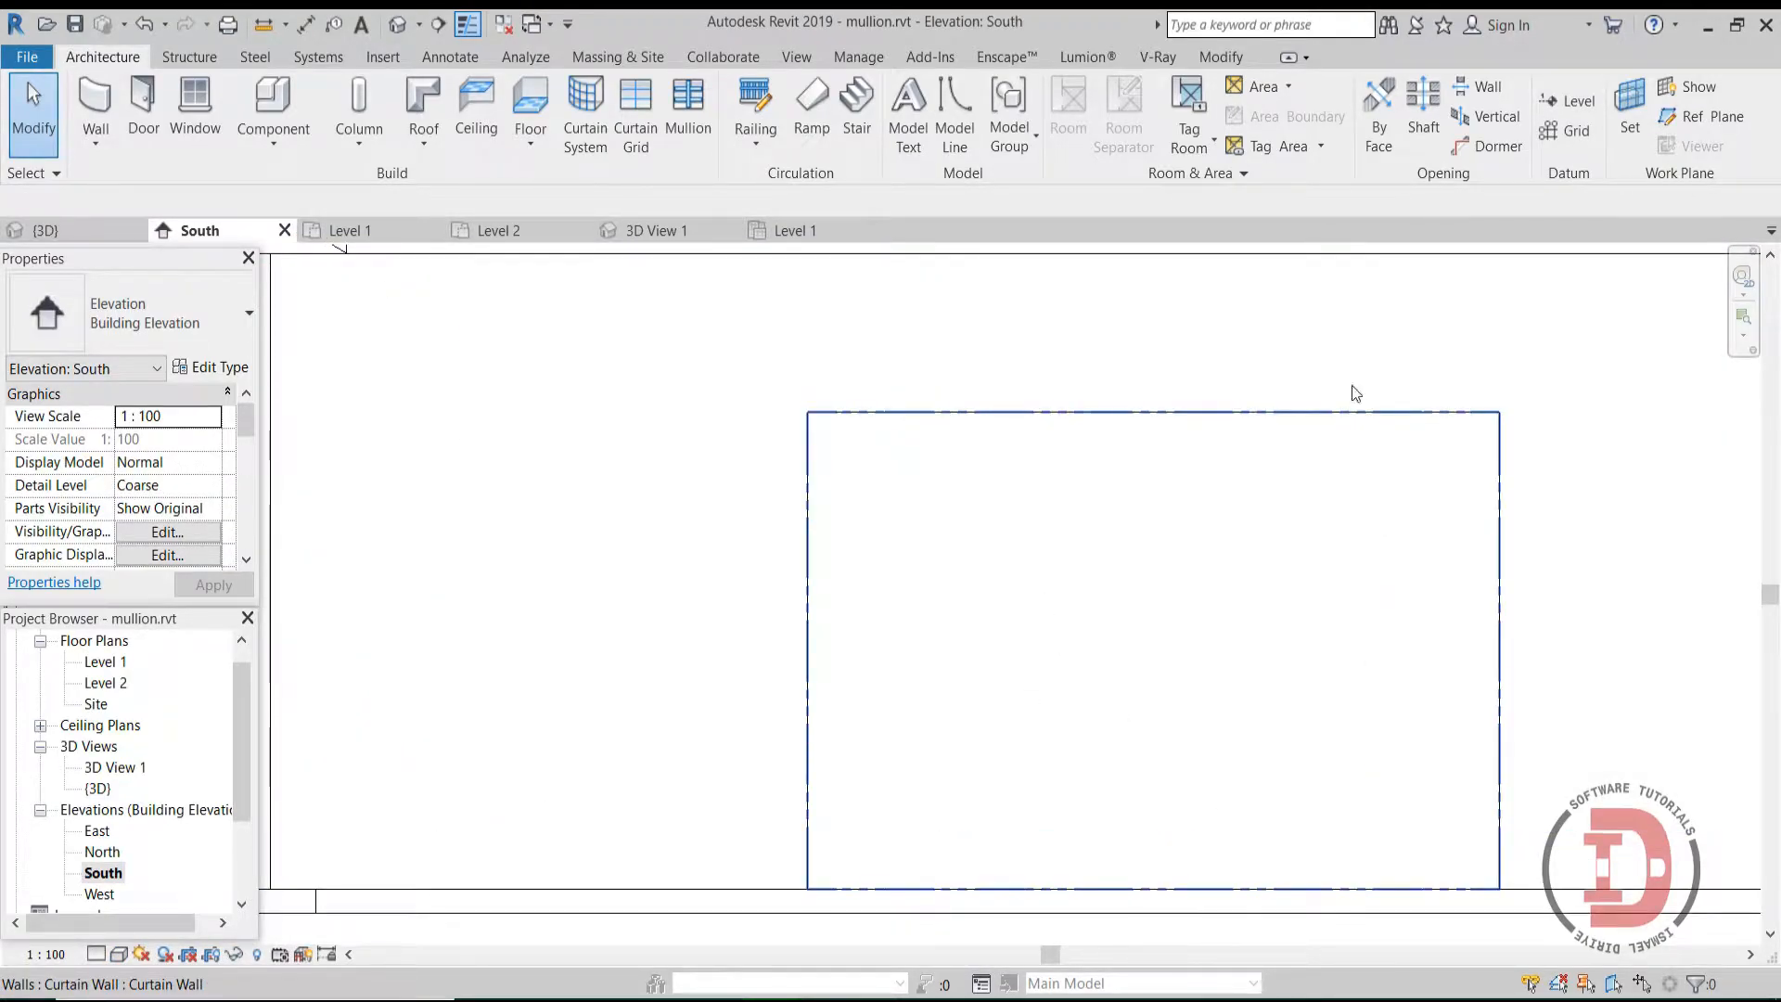
scroll(1296, 724, down, 3)
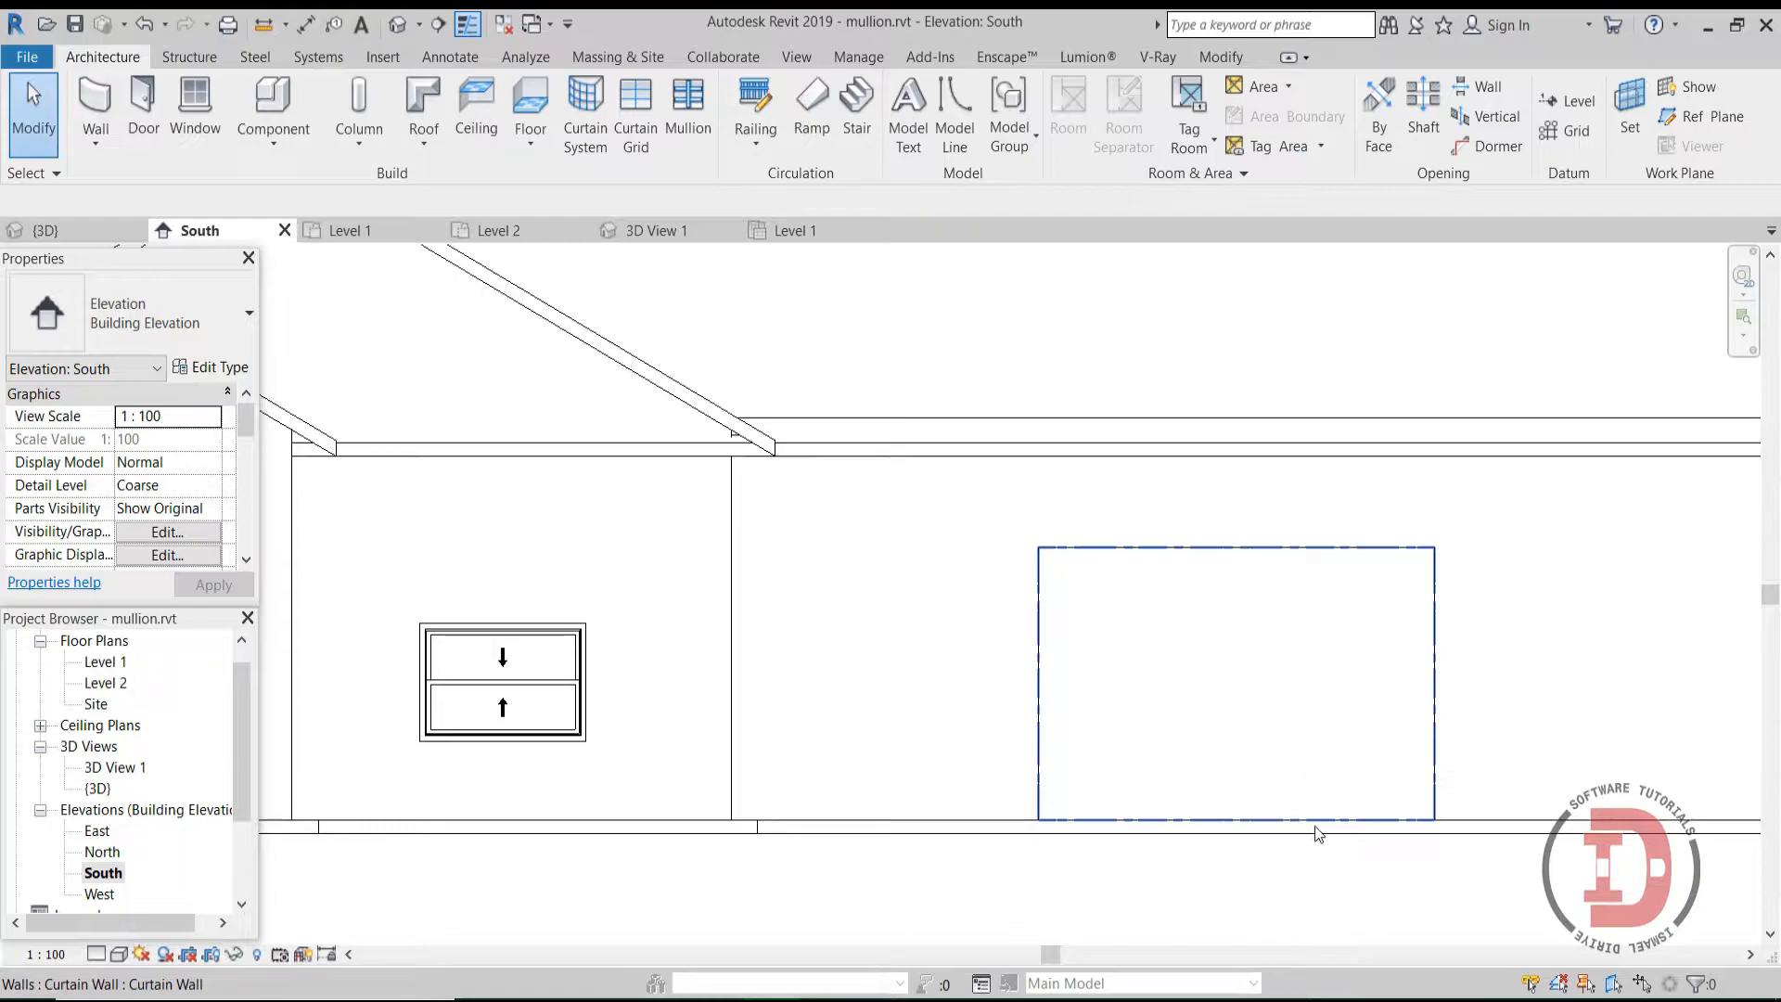
click(1344, 810)
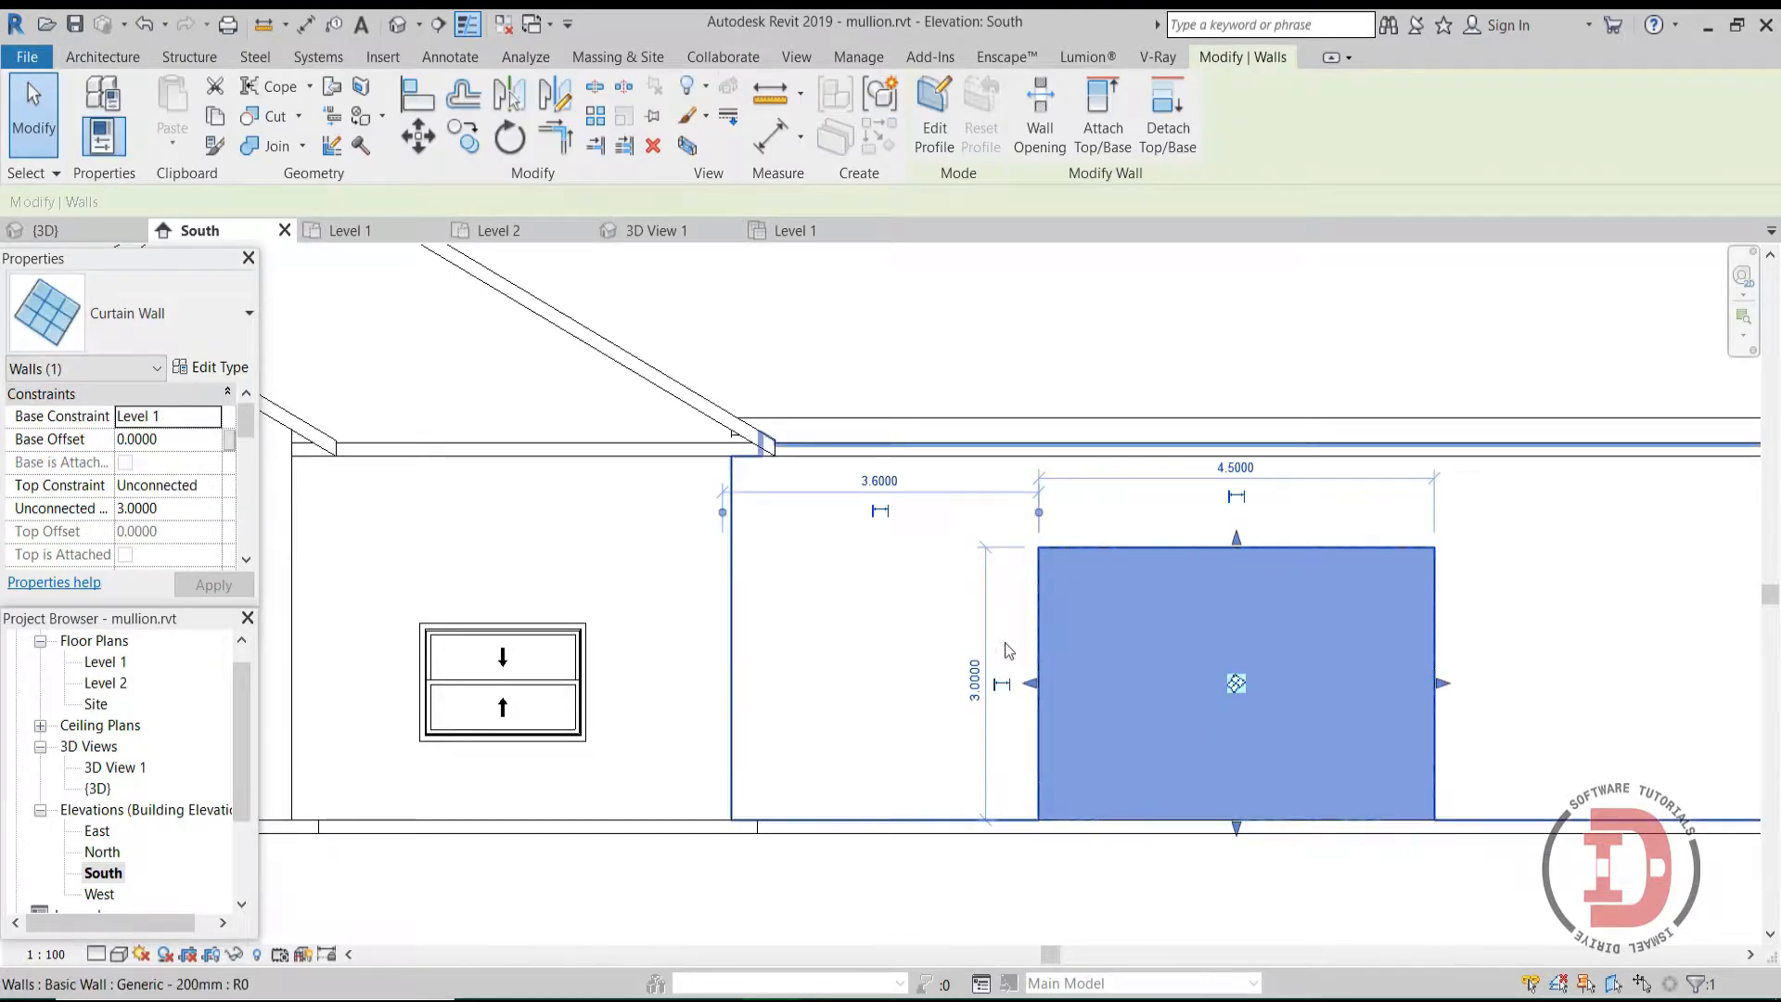
click(1359, 883)
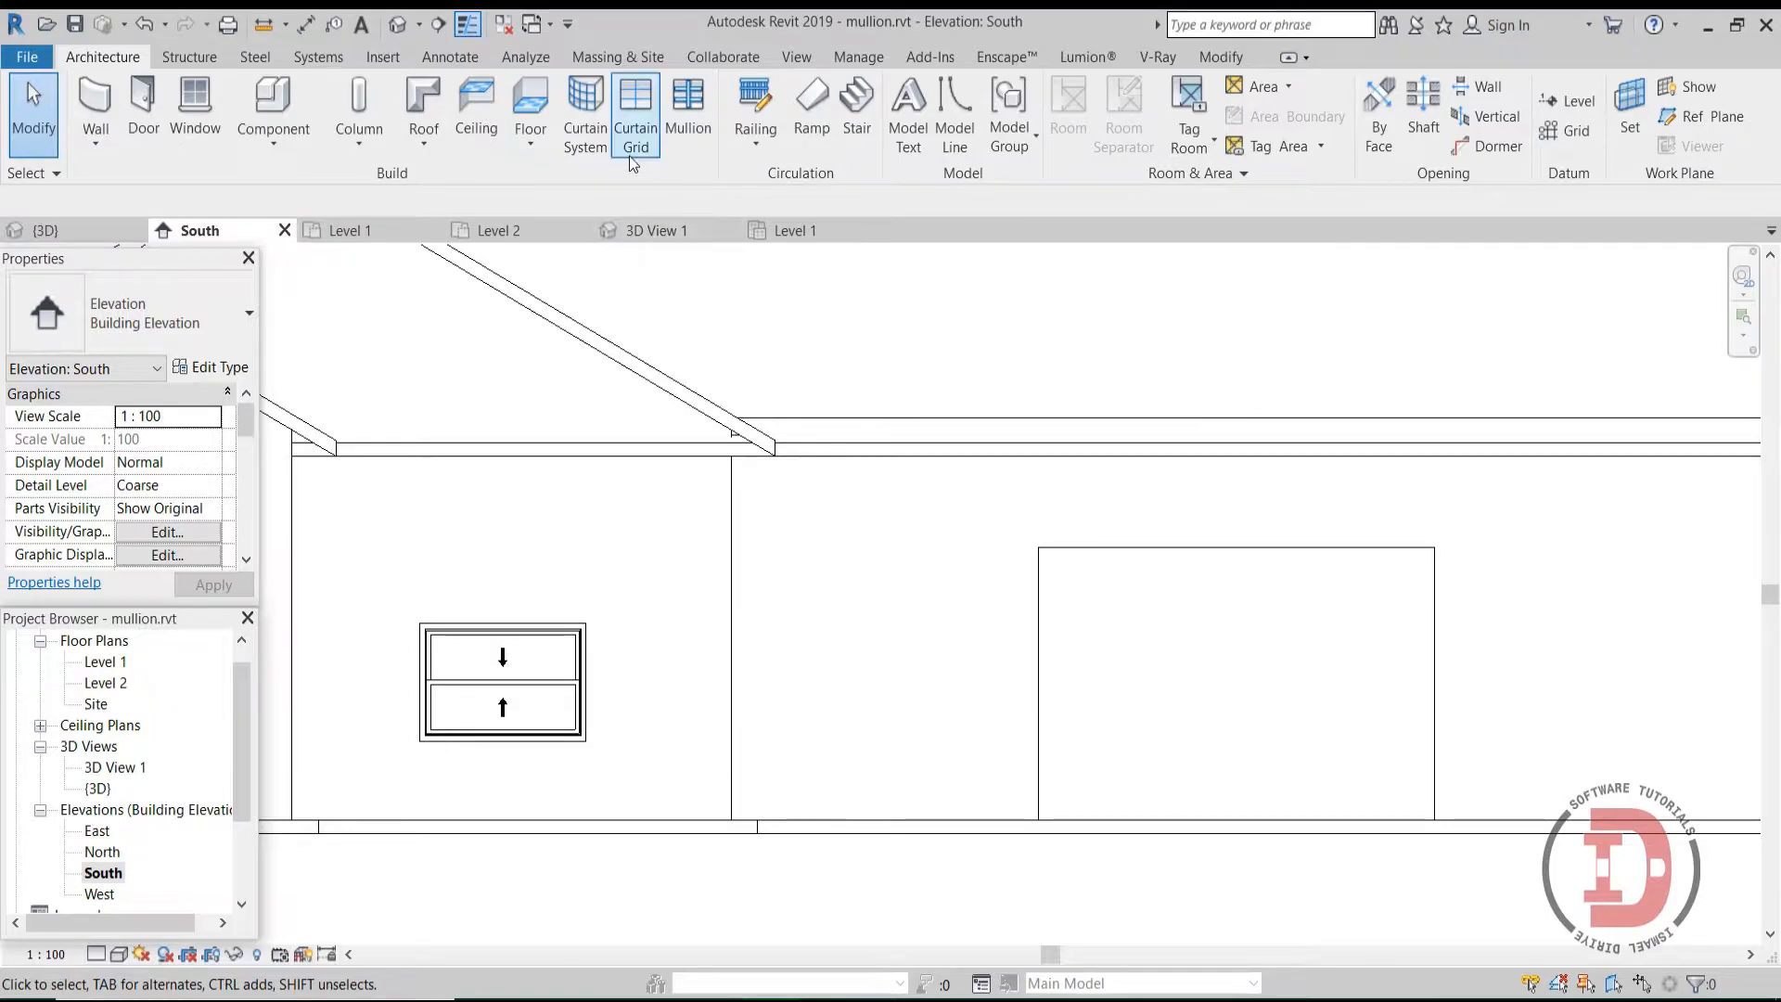
Step: Place two horizontal curtain grid lines across all segments, about 0.4 m below the curtain wall's top edge and 0.3 m above its base
click(636, 127)
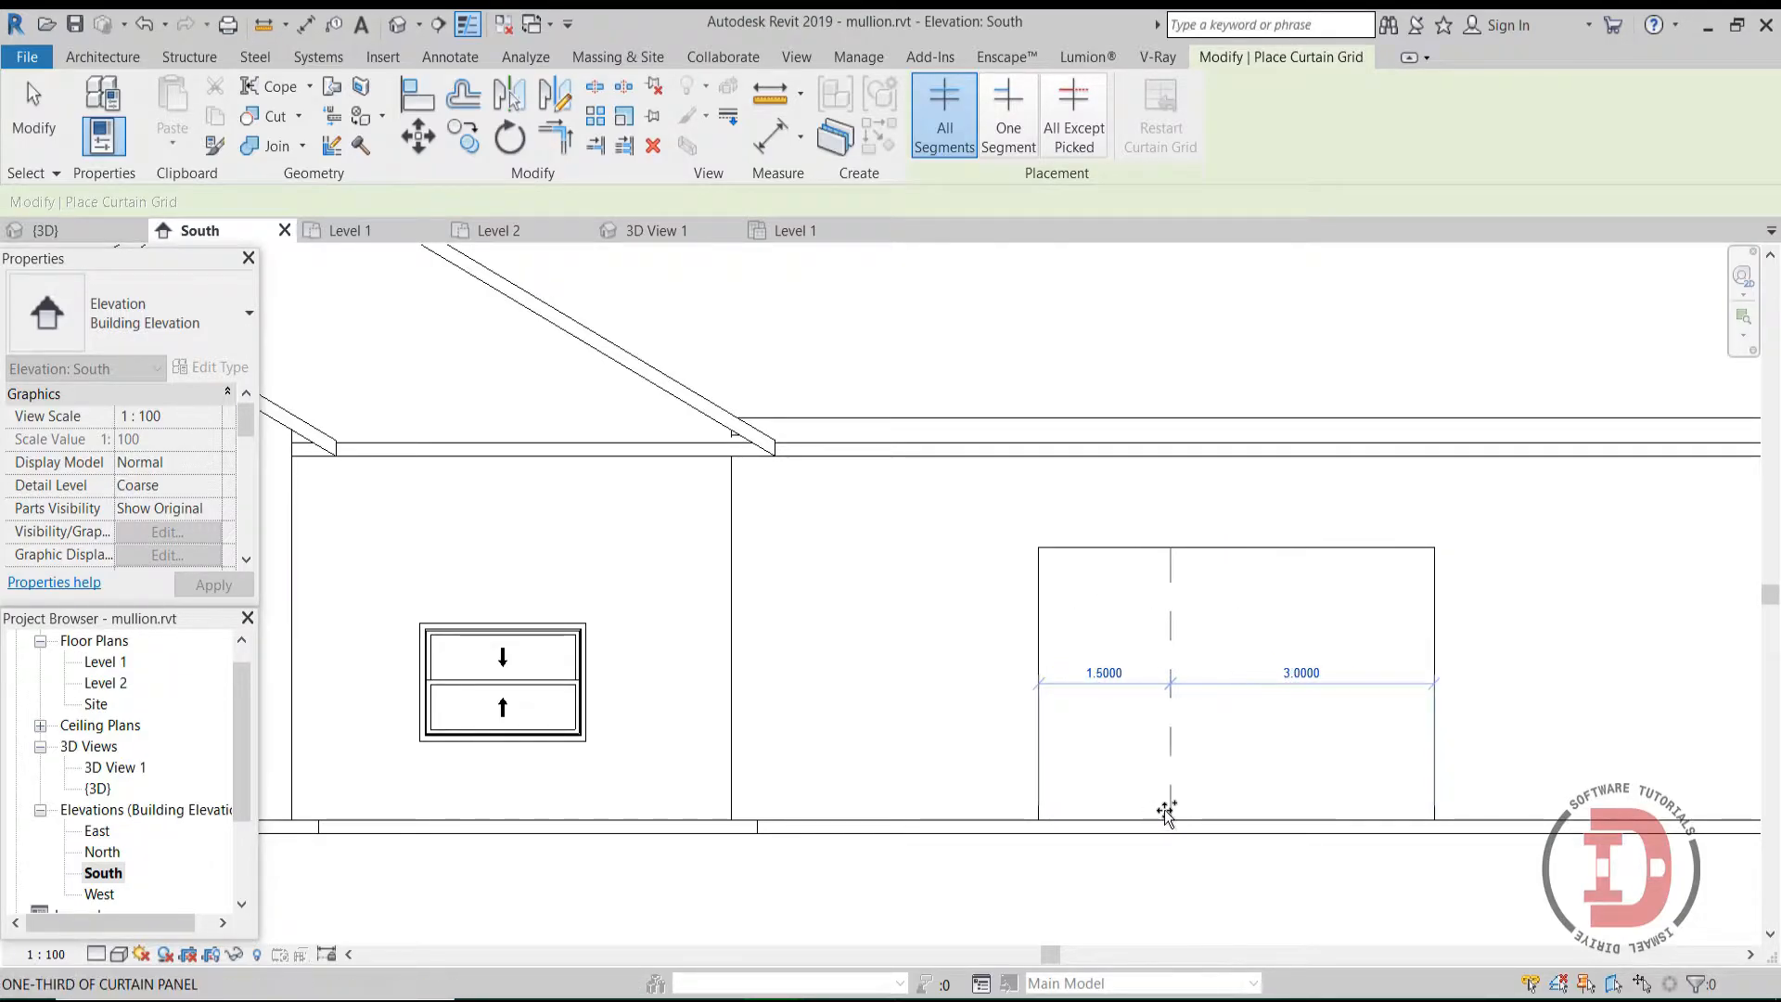
click(1038, 582)
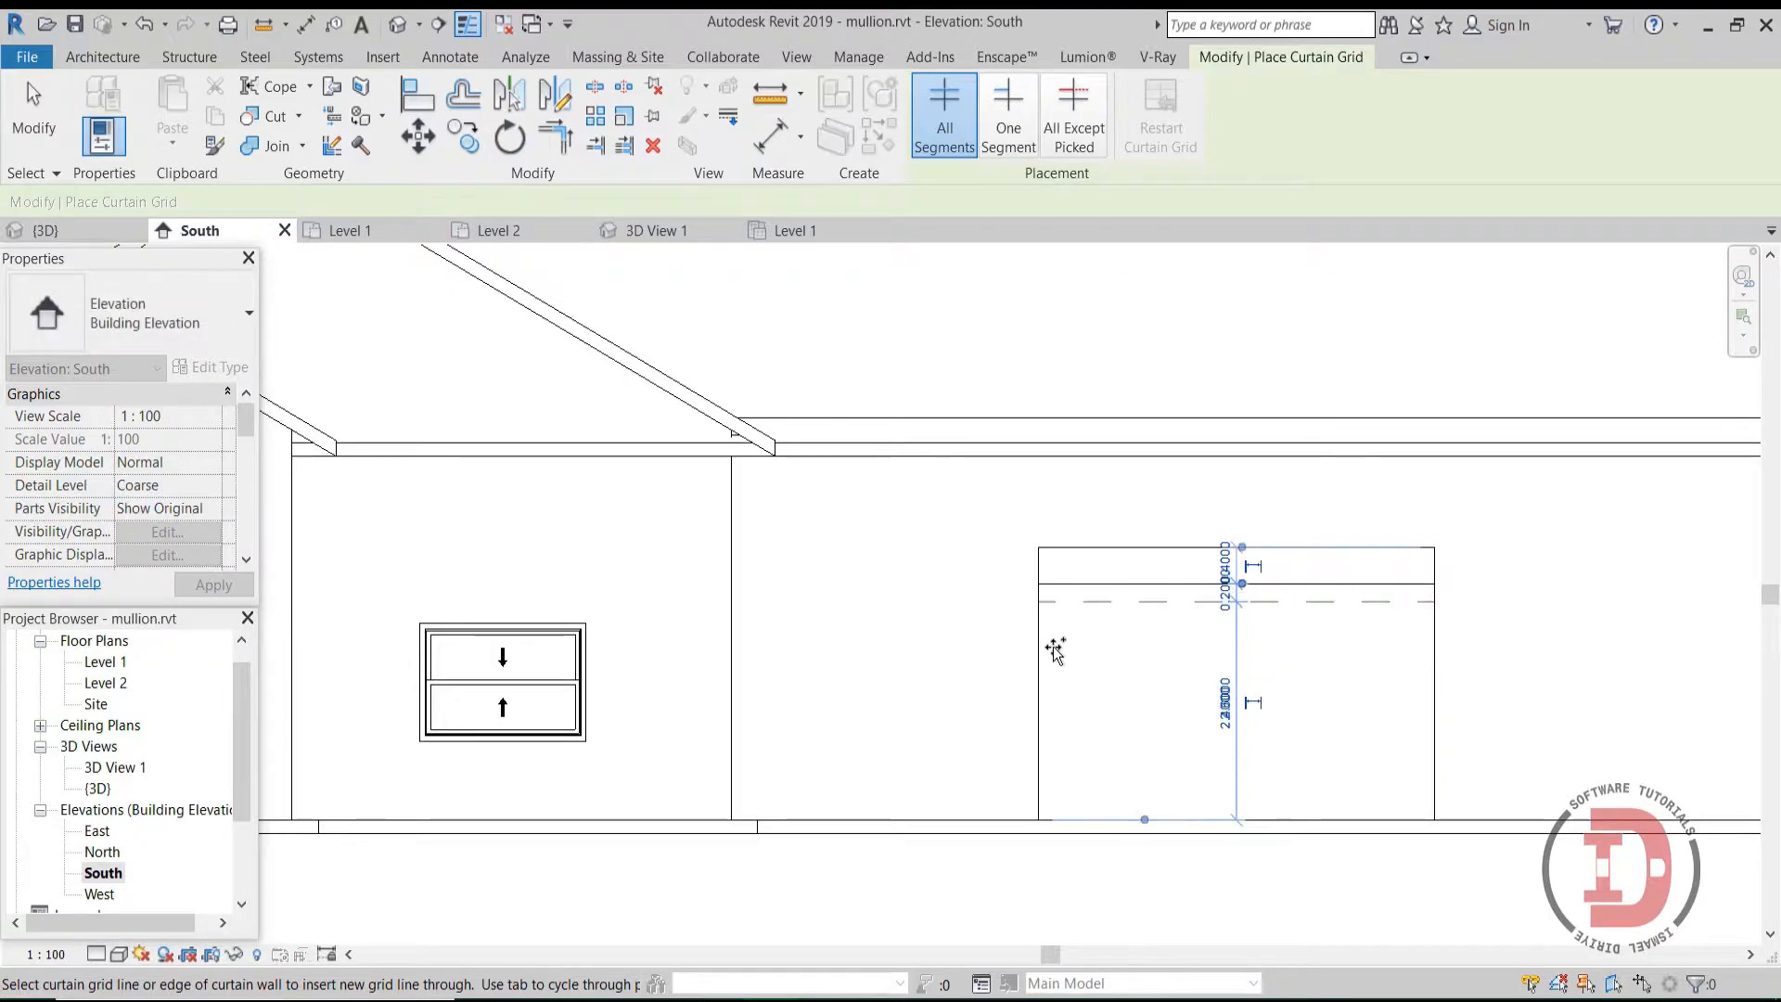
click(1038, 793)
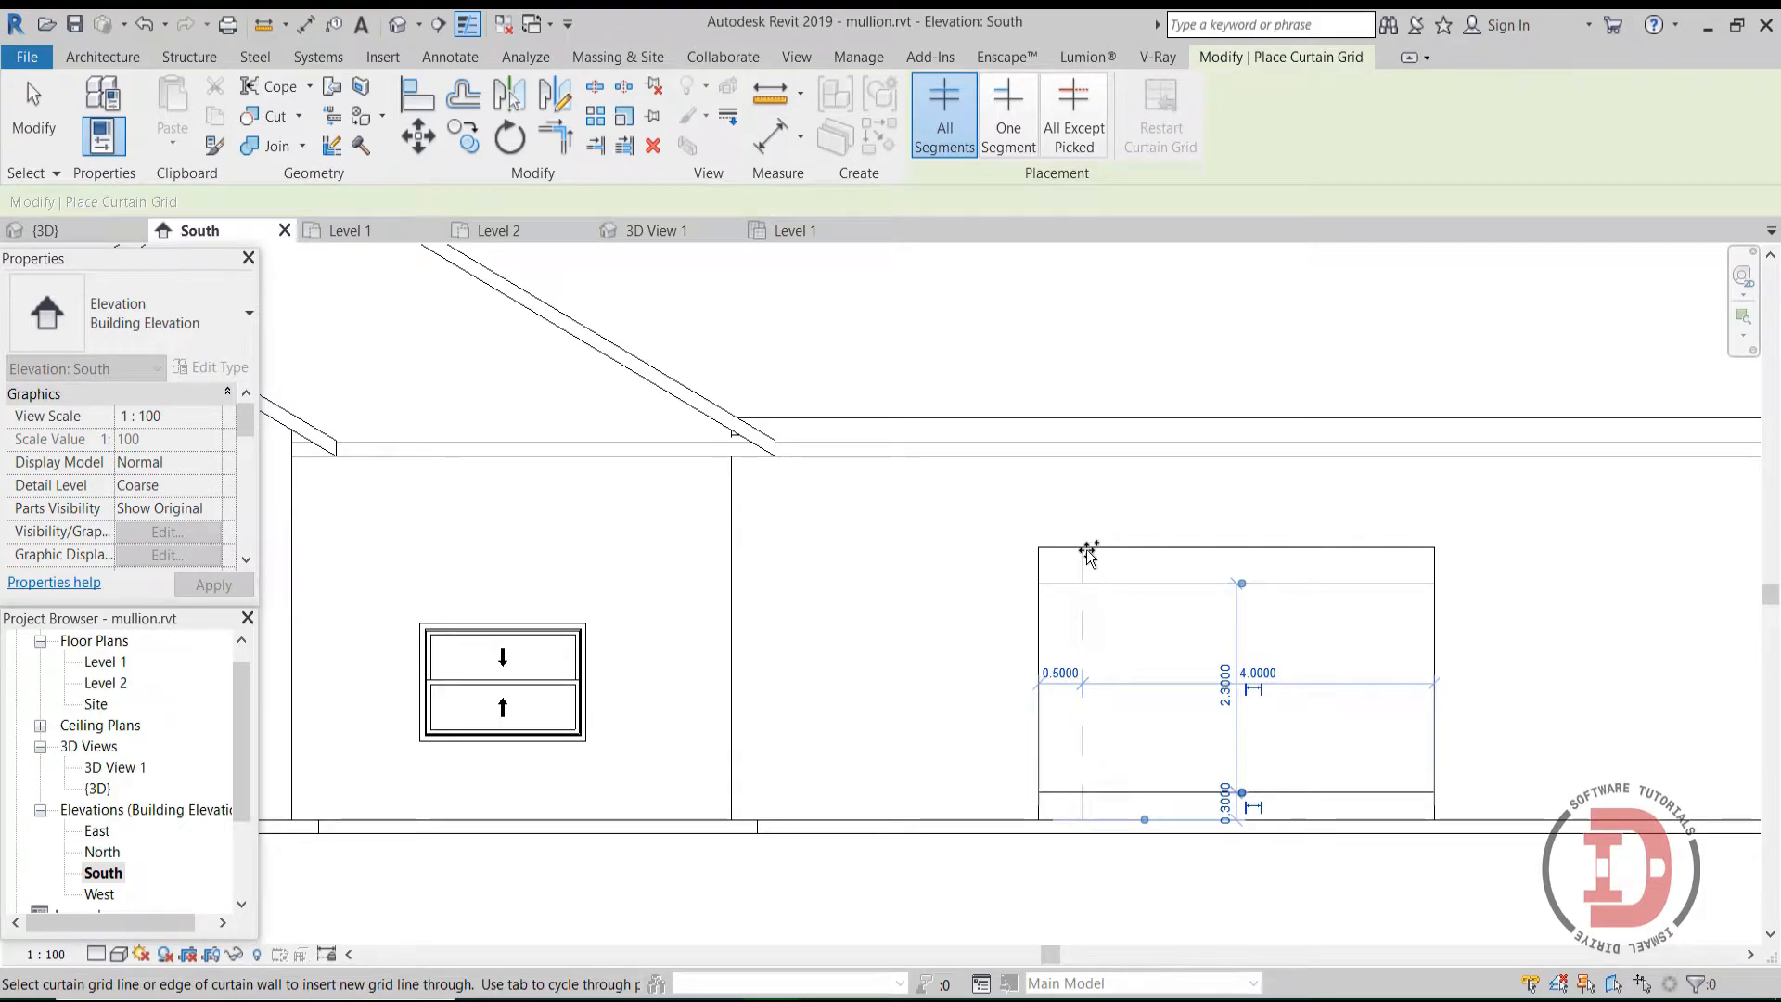
Step: Add five vertical curtain grid lines, spaced successively about 0.5, 0.7, 0.7, 0.87 and 0.87 m from the curtain wall's left edge
click(1087, 555)
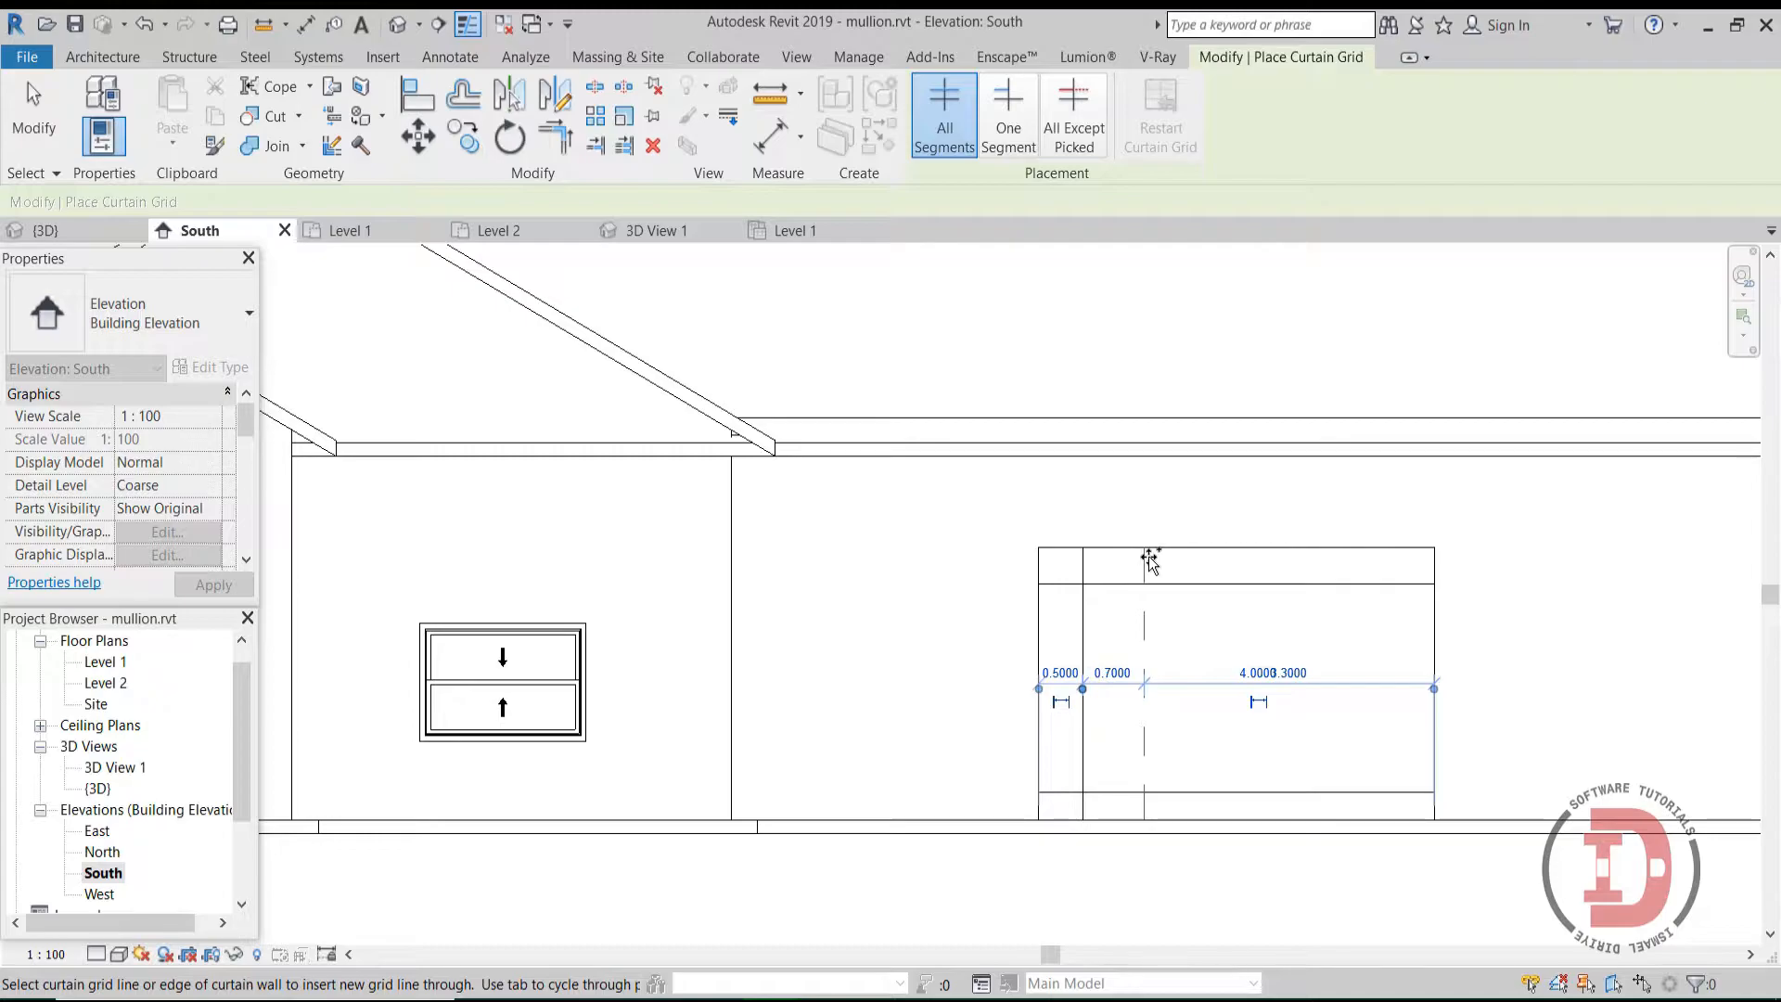
click(1150, 556)
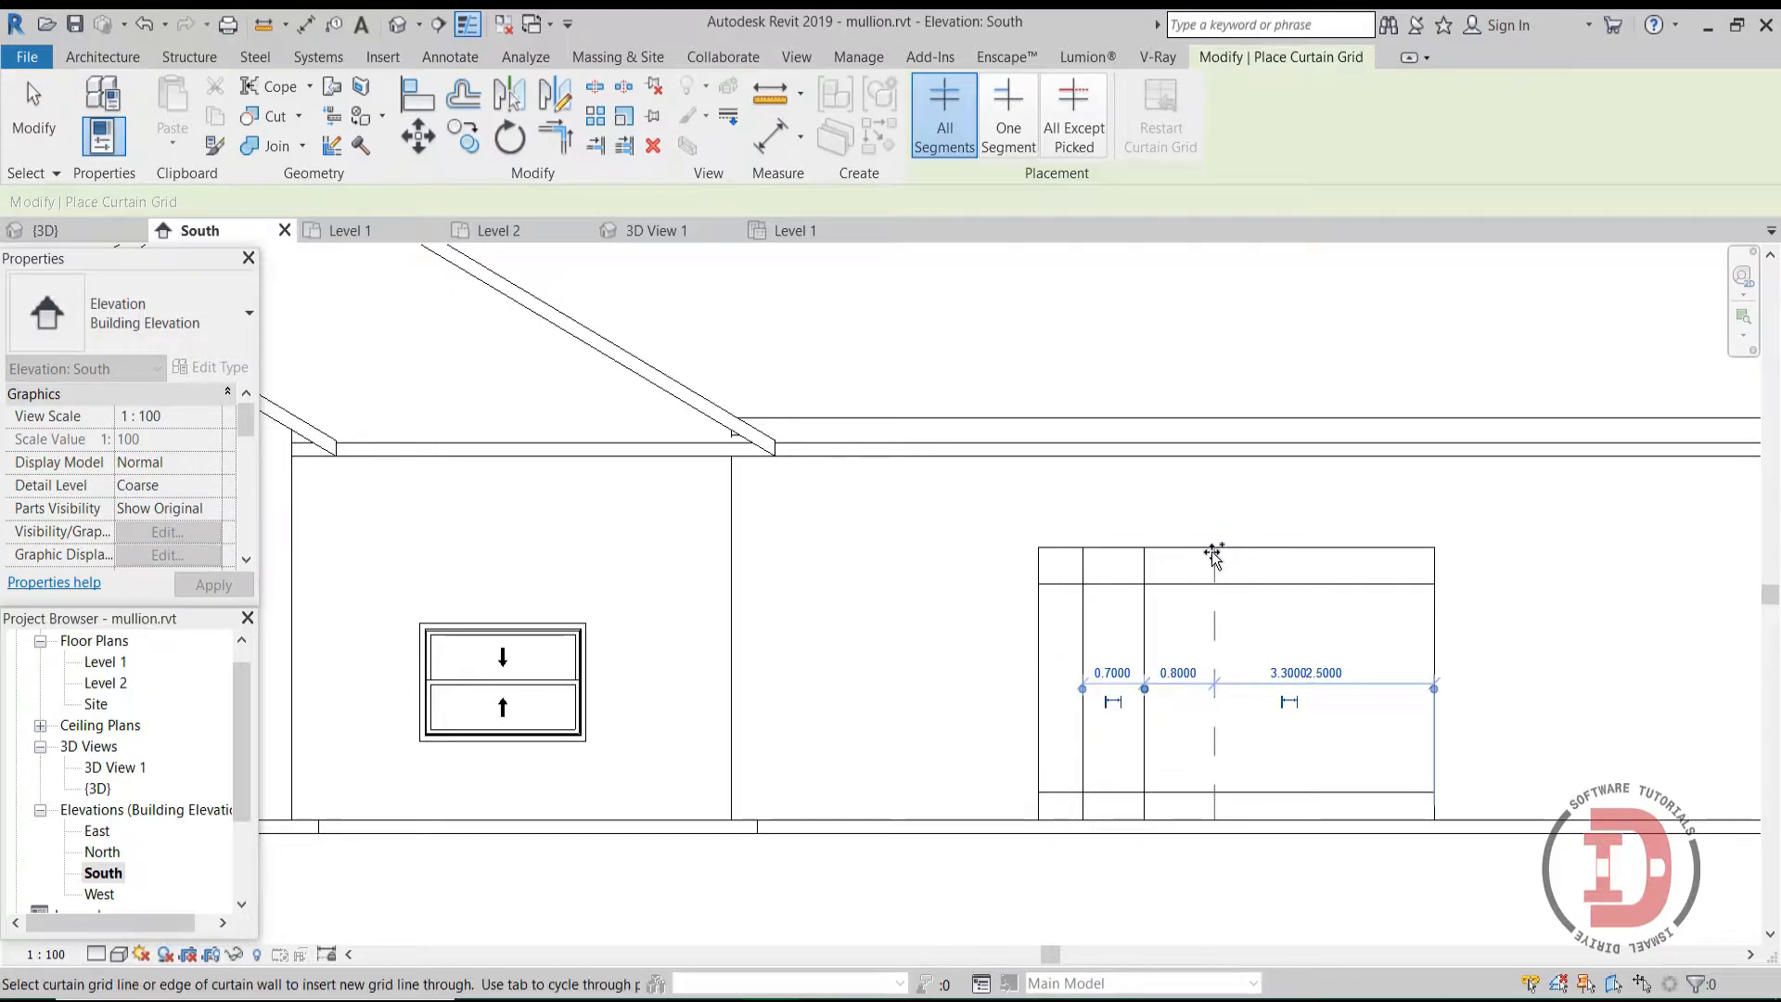
click(1210, 550)
click(1280, 556)
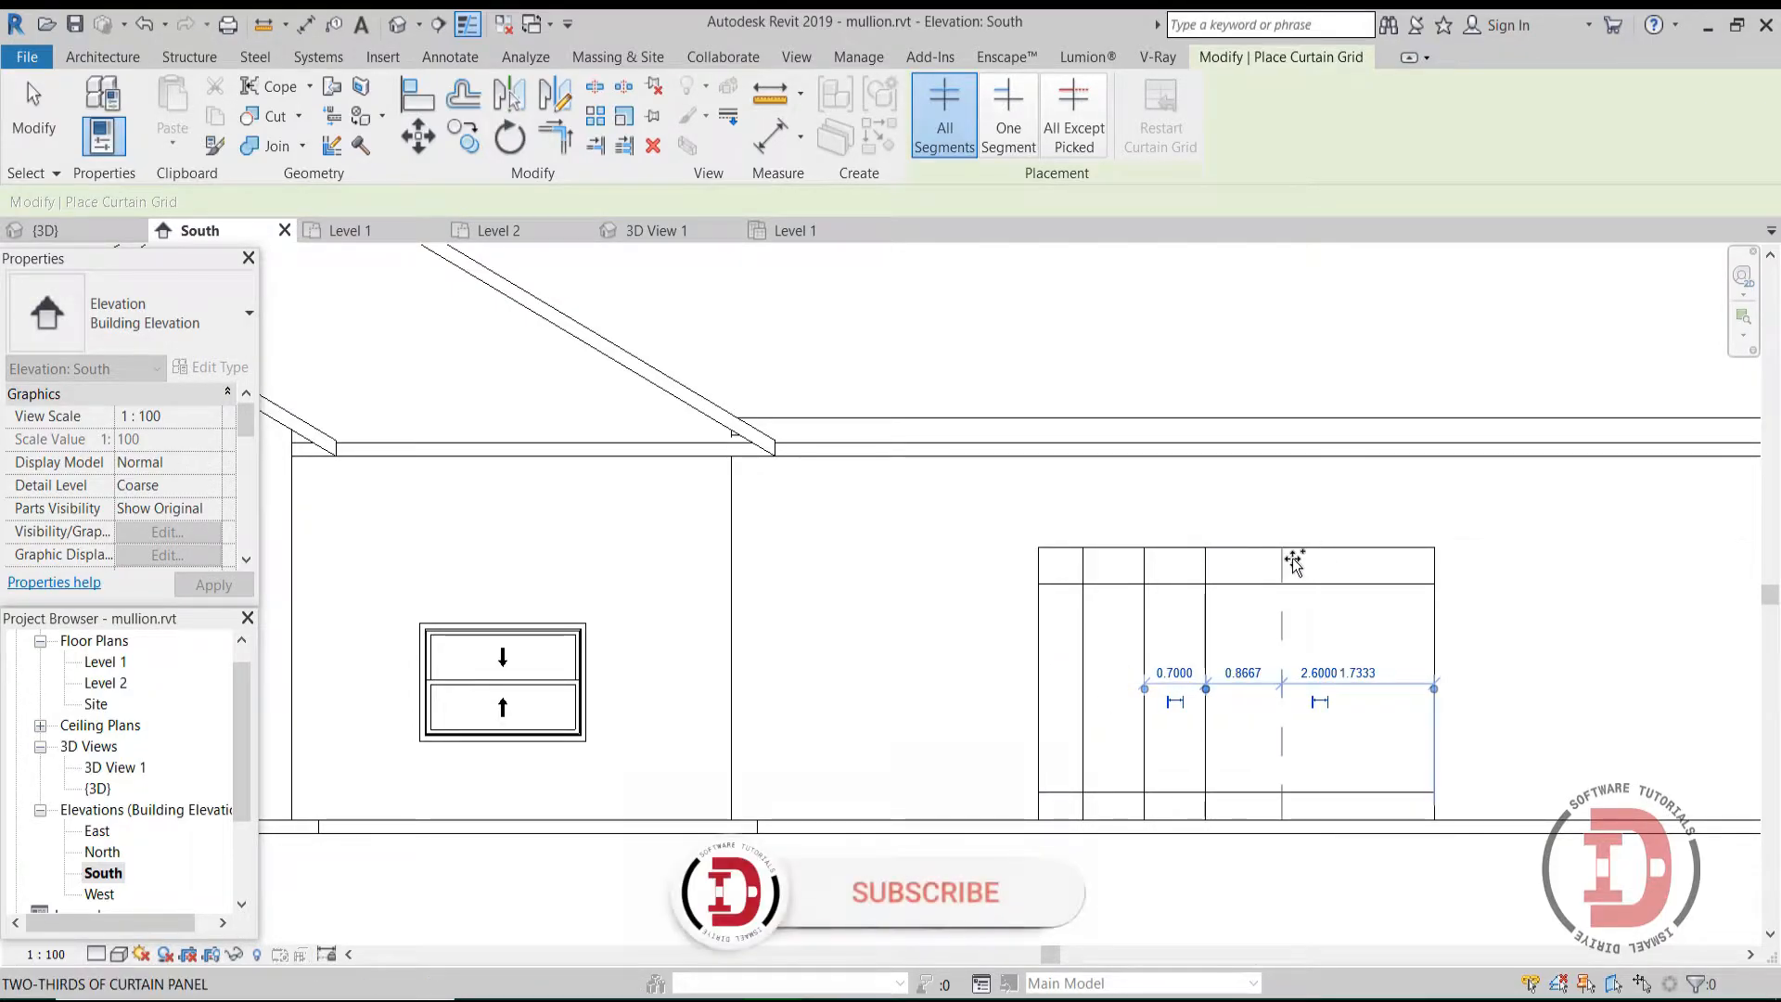
click(1358, 561)
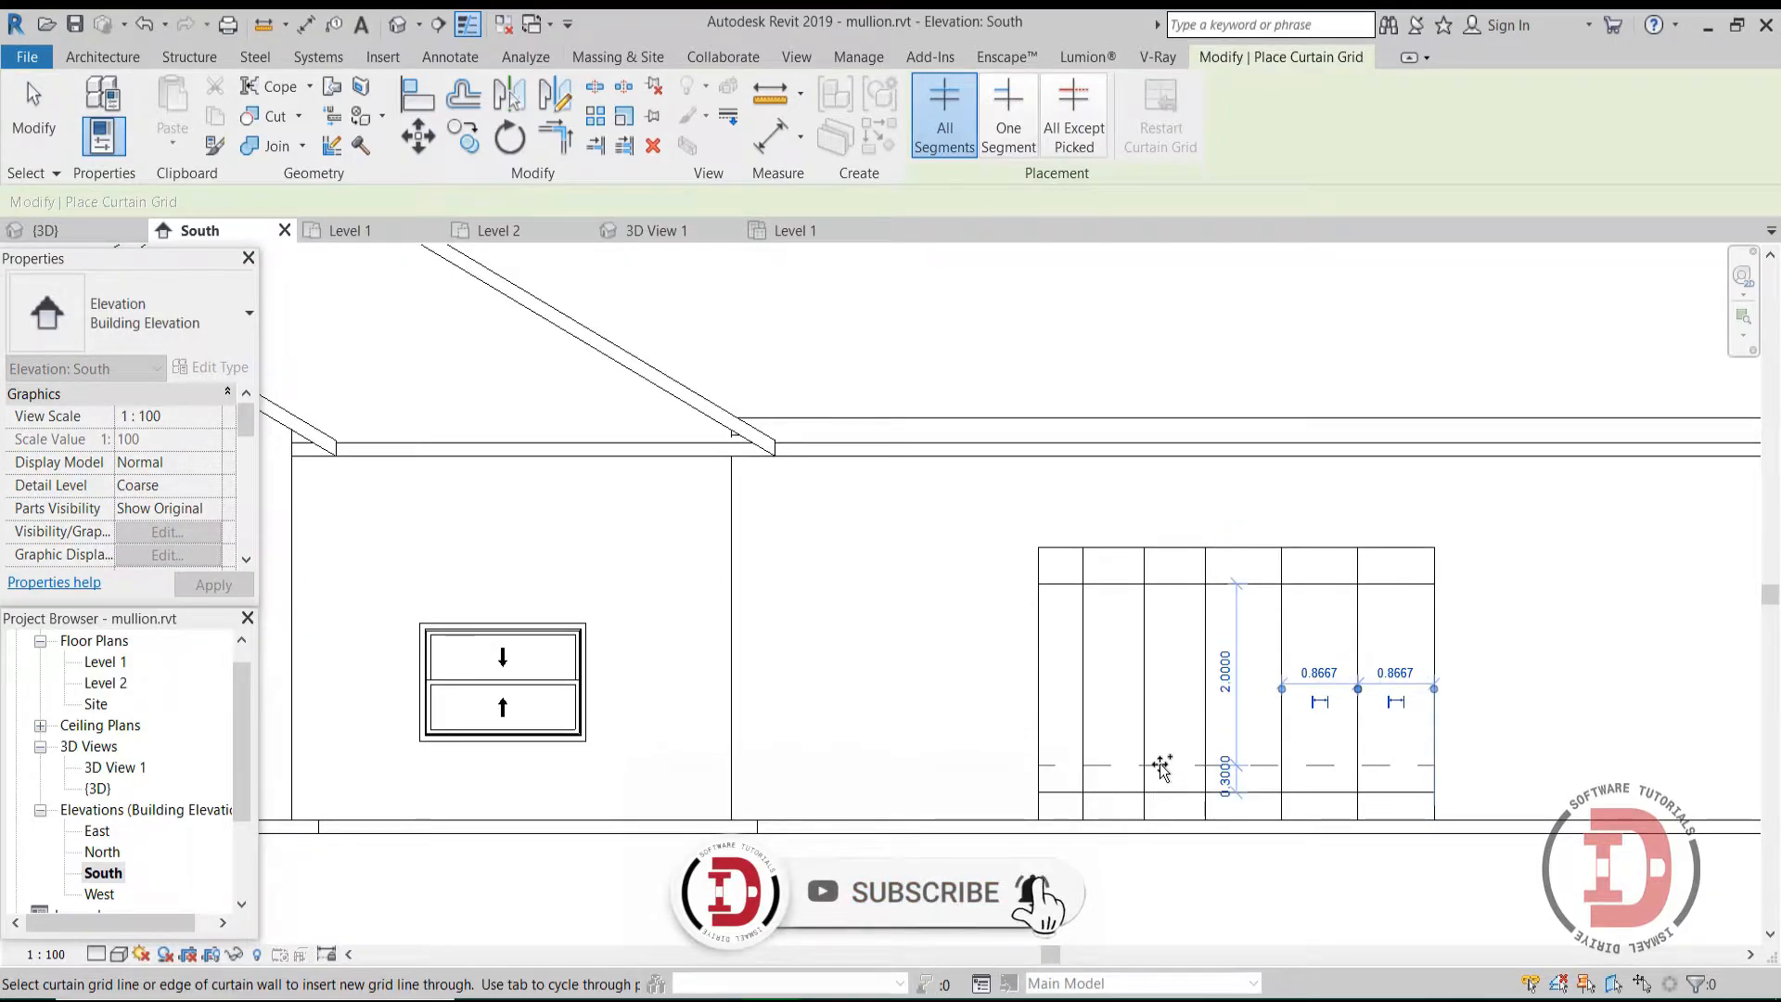
key(Escape)
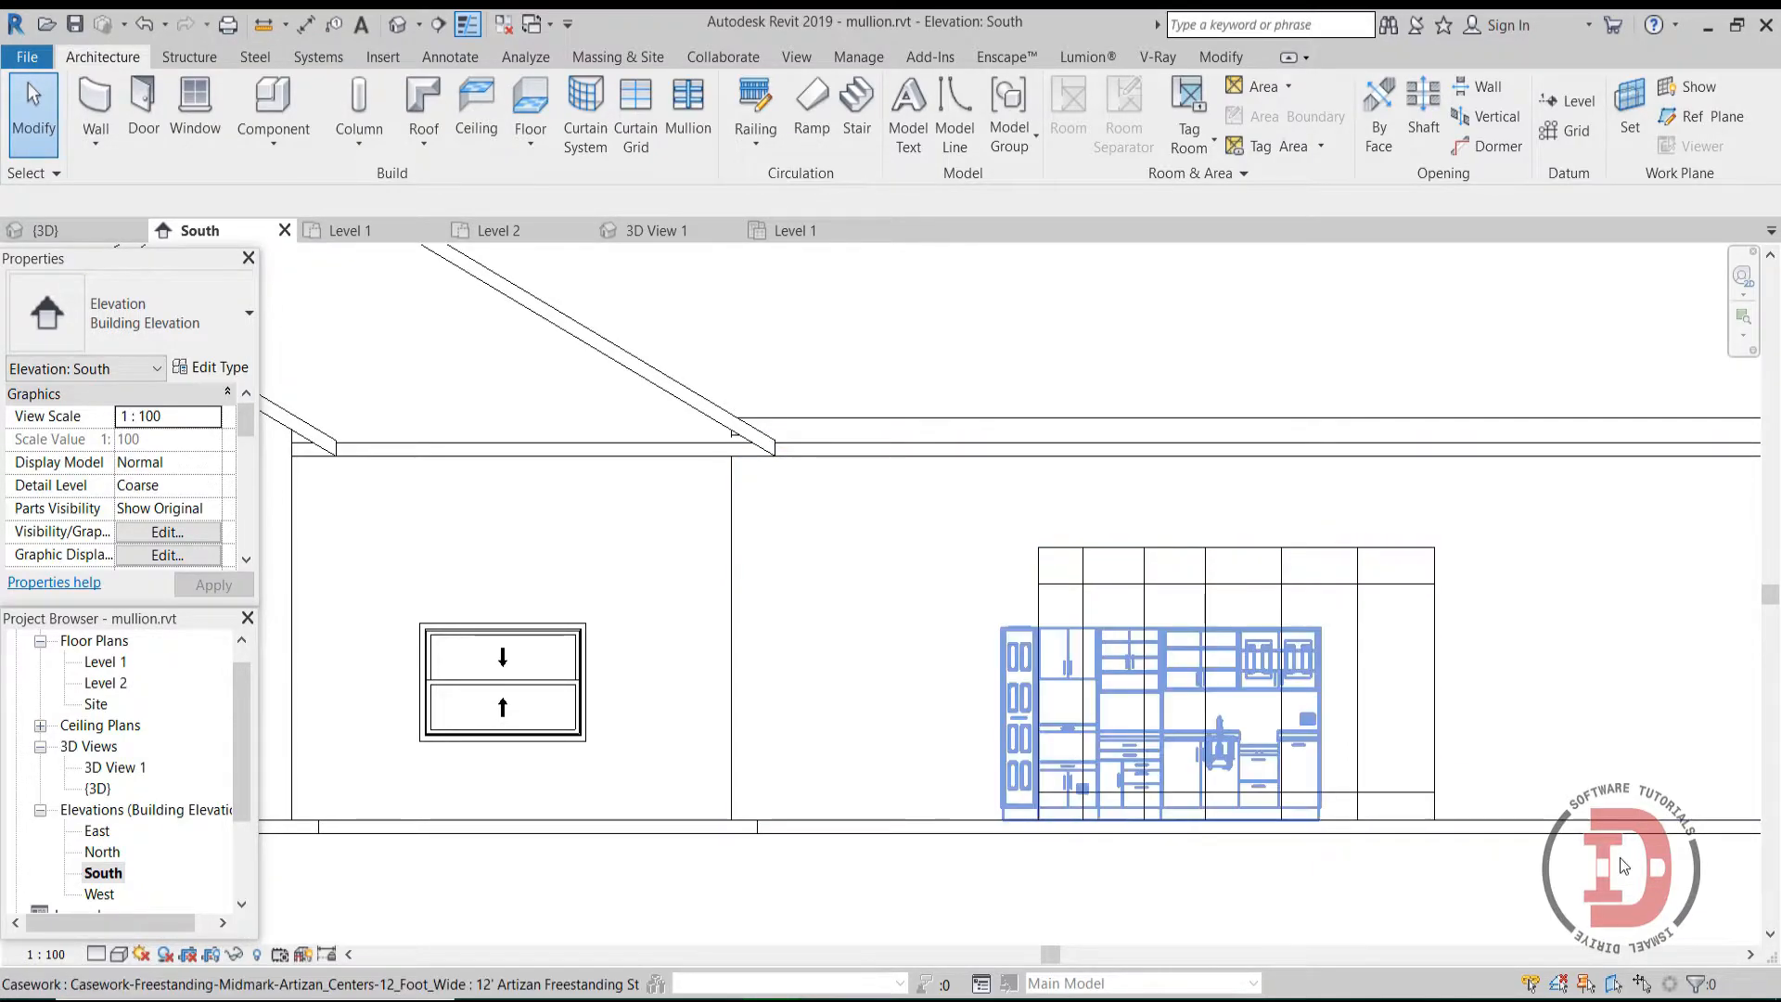
key(Delete)
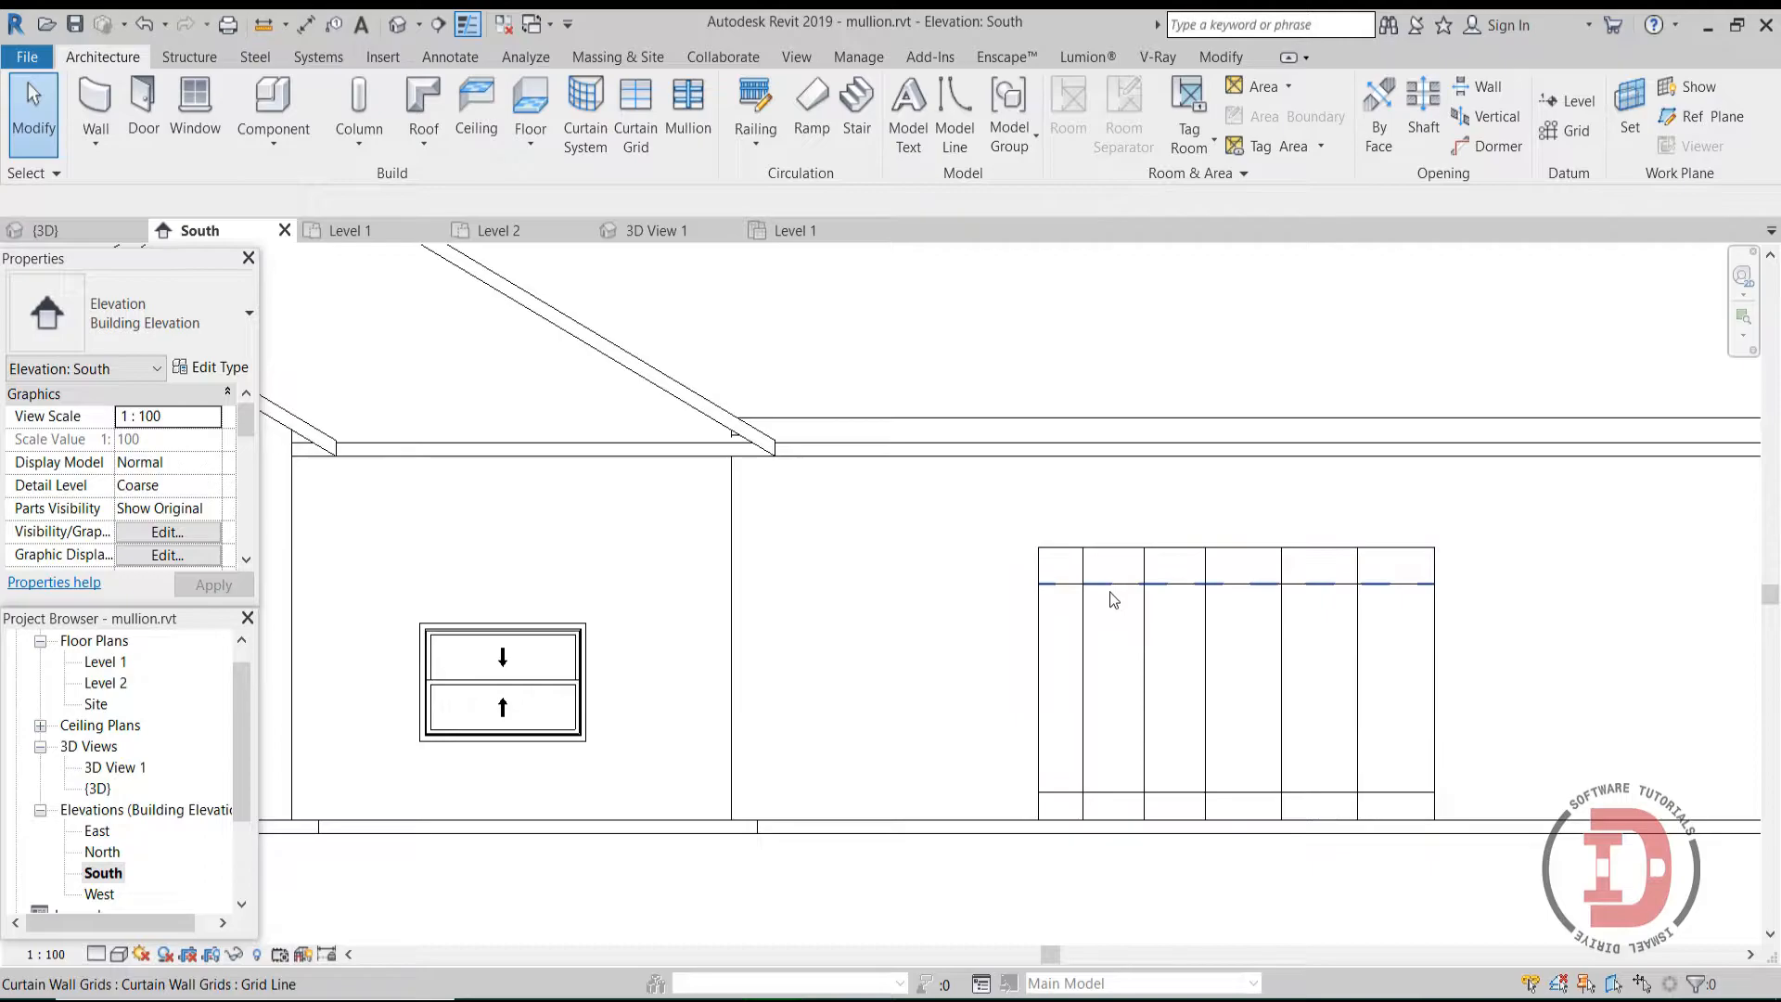
Step: Set the upper horizontal grid line 0.6 m below the curtain wall's top edge
click(1233, 584)
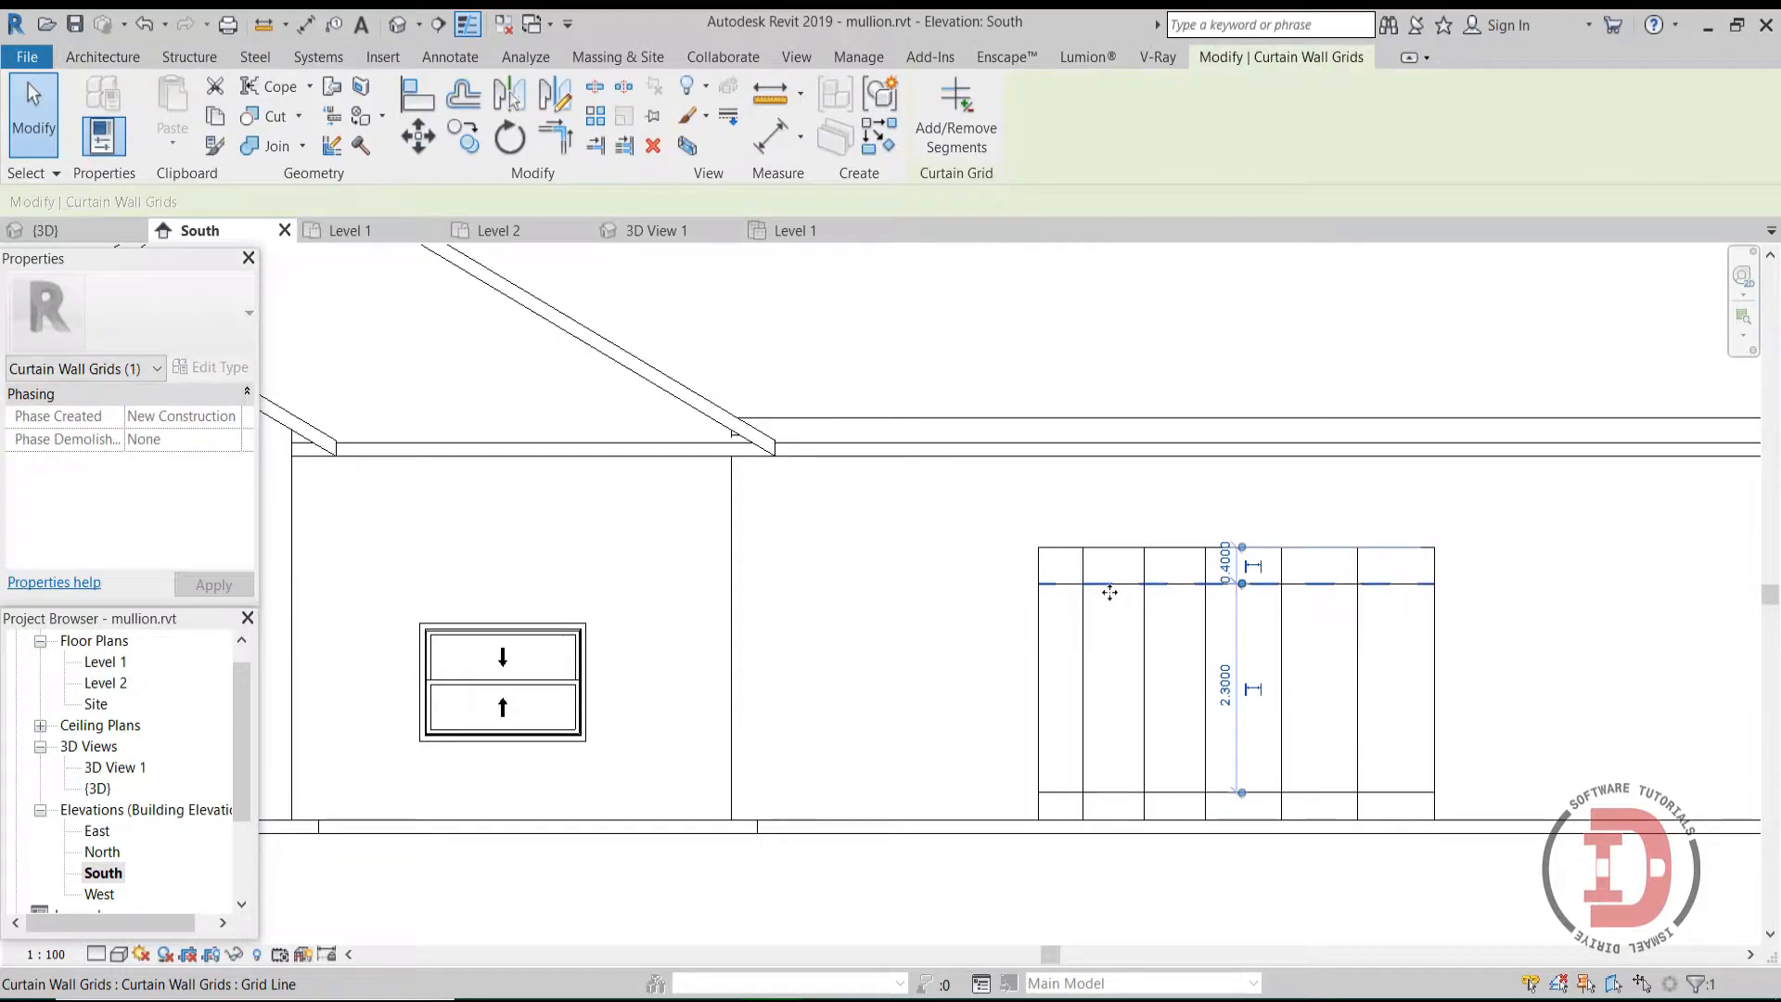
click(1226, 568)
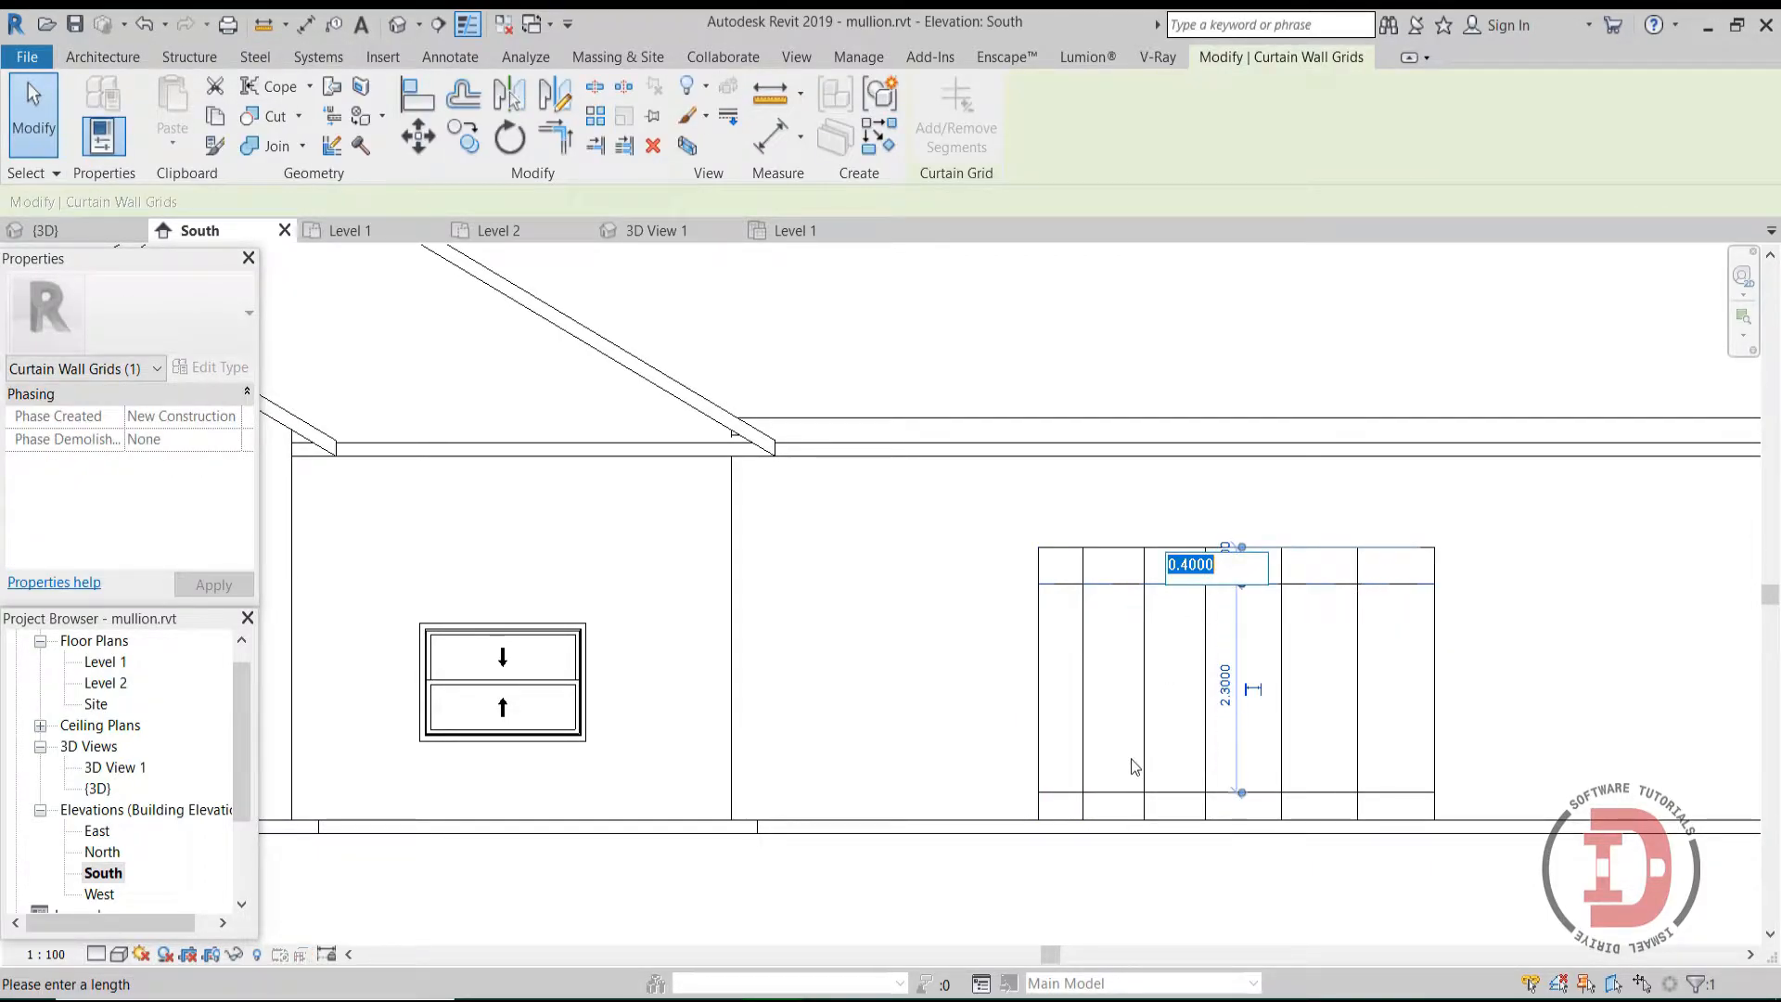
text(0.6)
key(Return)
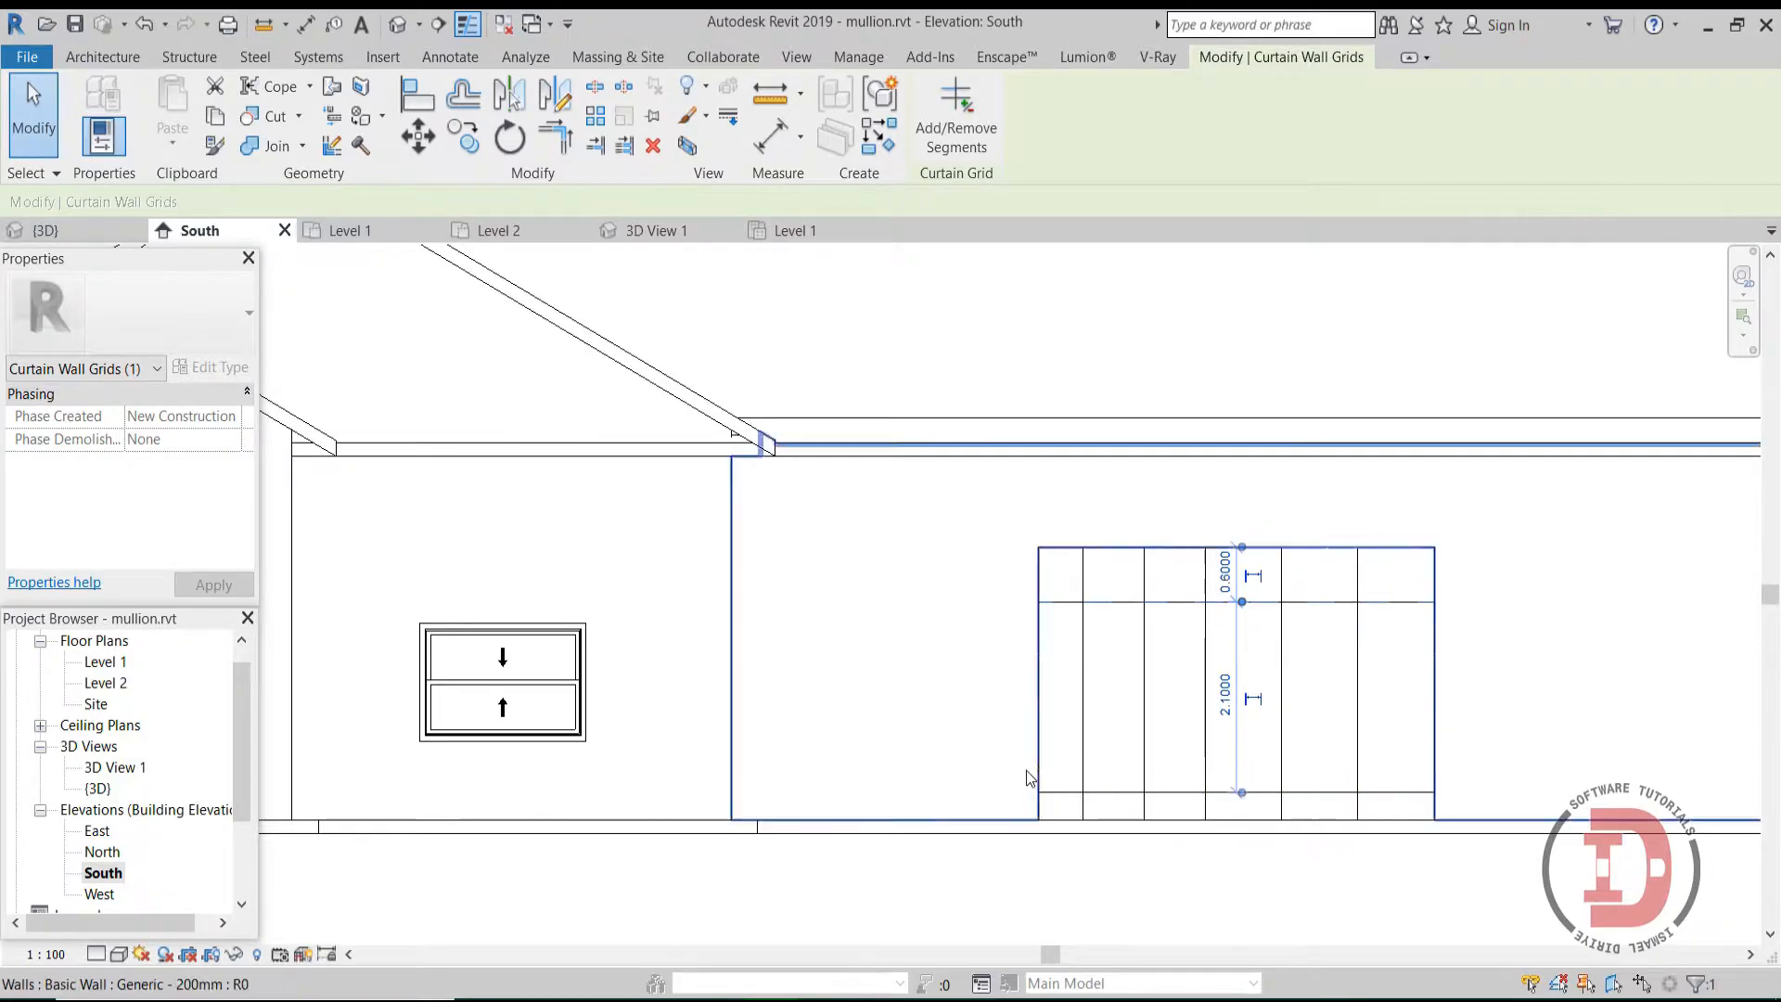
Step: Set the lower horizontal grid line 0.6 m above the curtain wall's base
click(1106, 803)
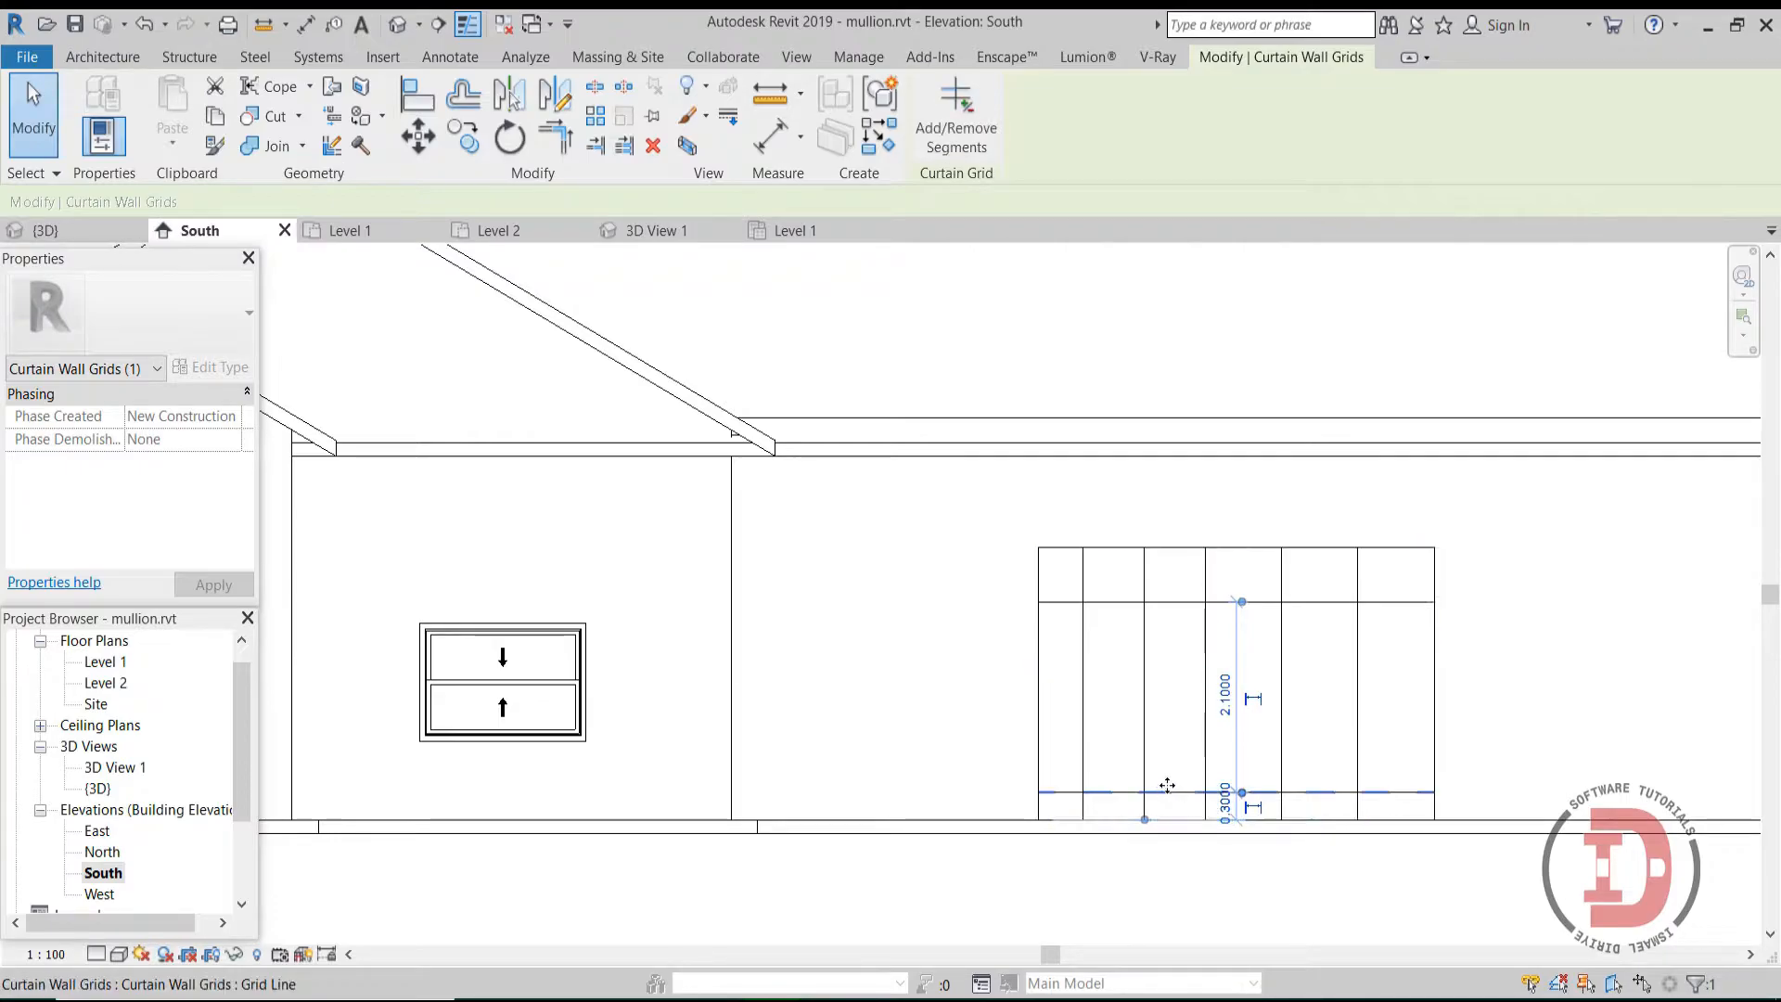
click(1224, 804)
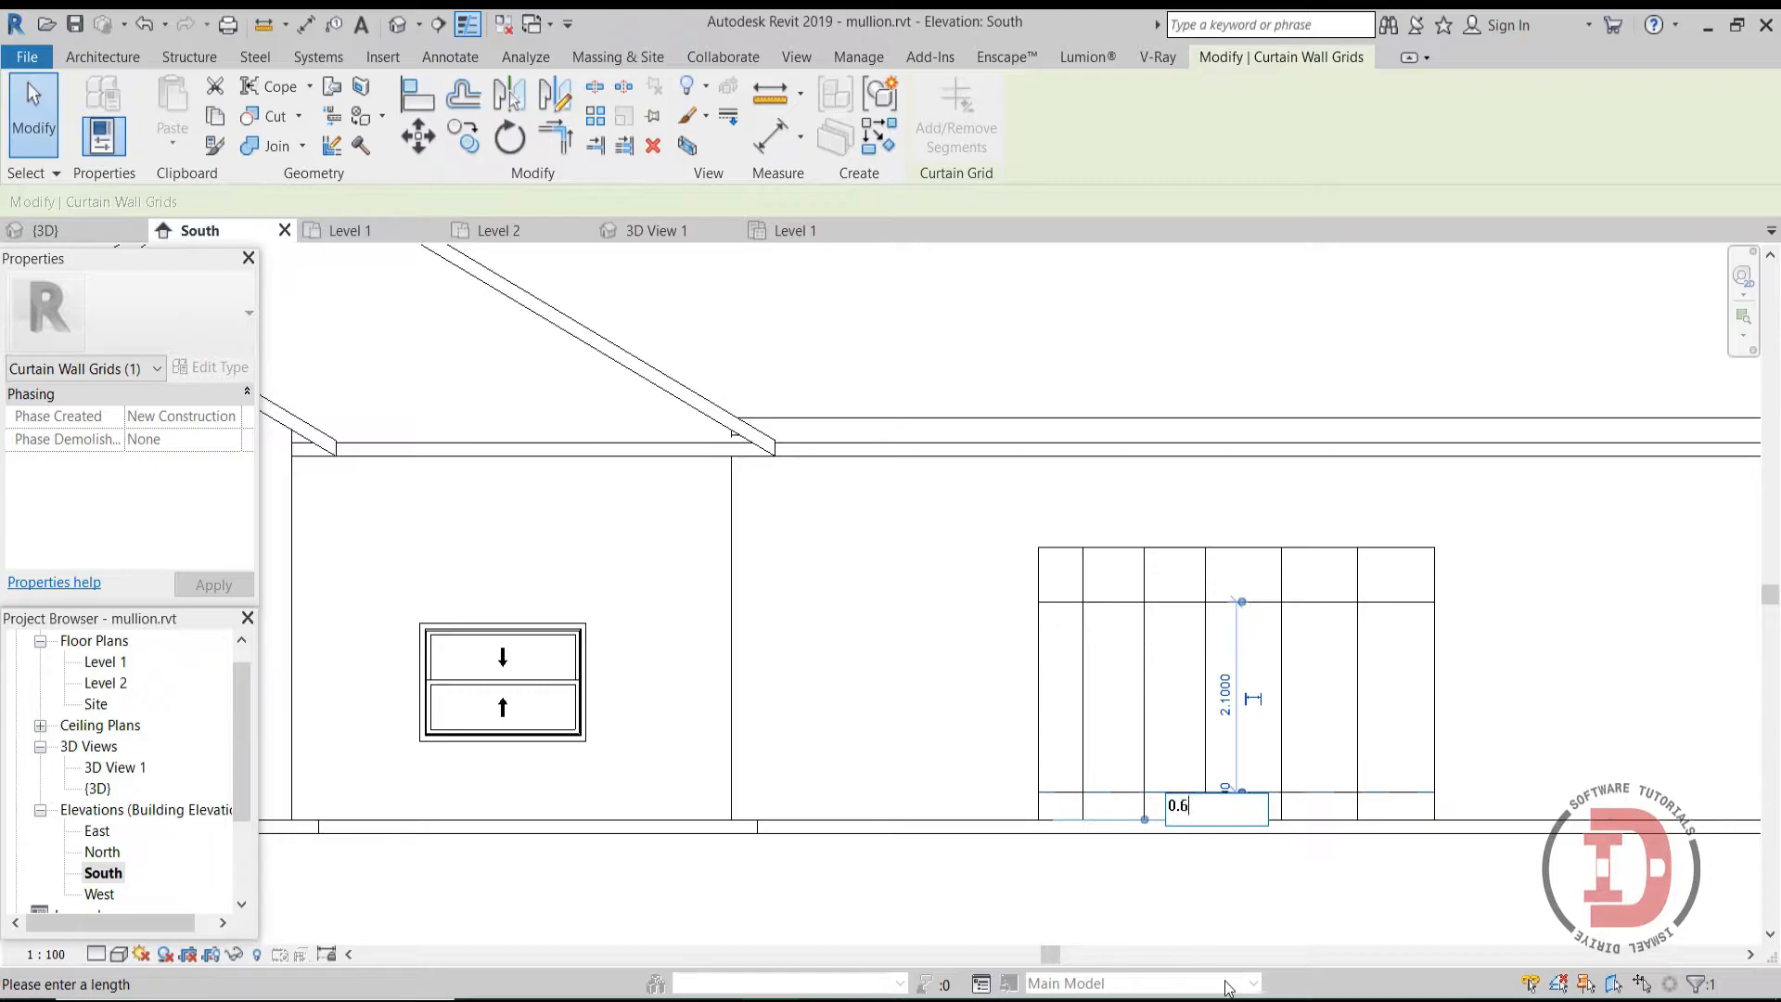
text(0.6)
key(Return)
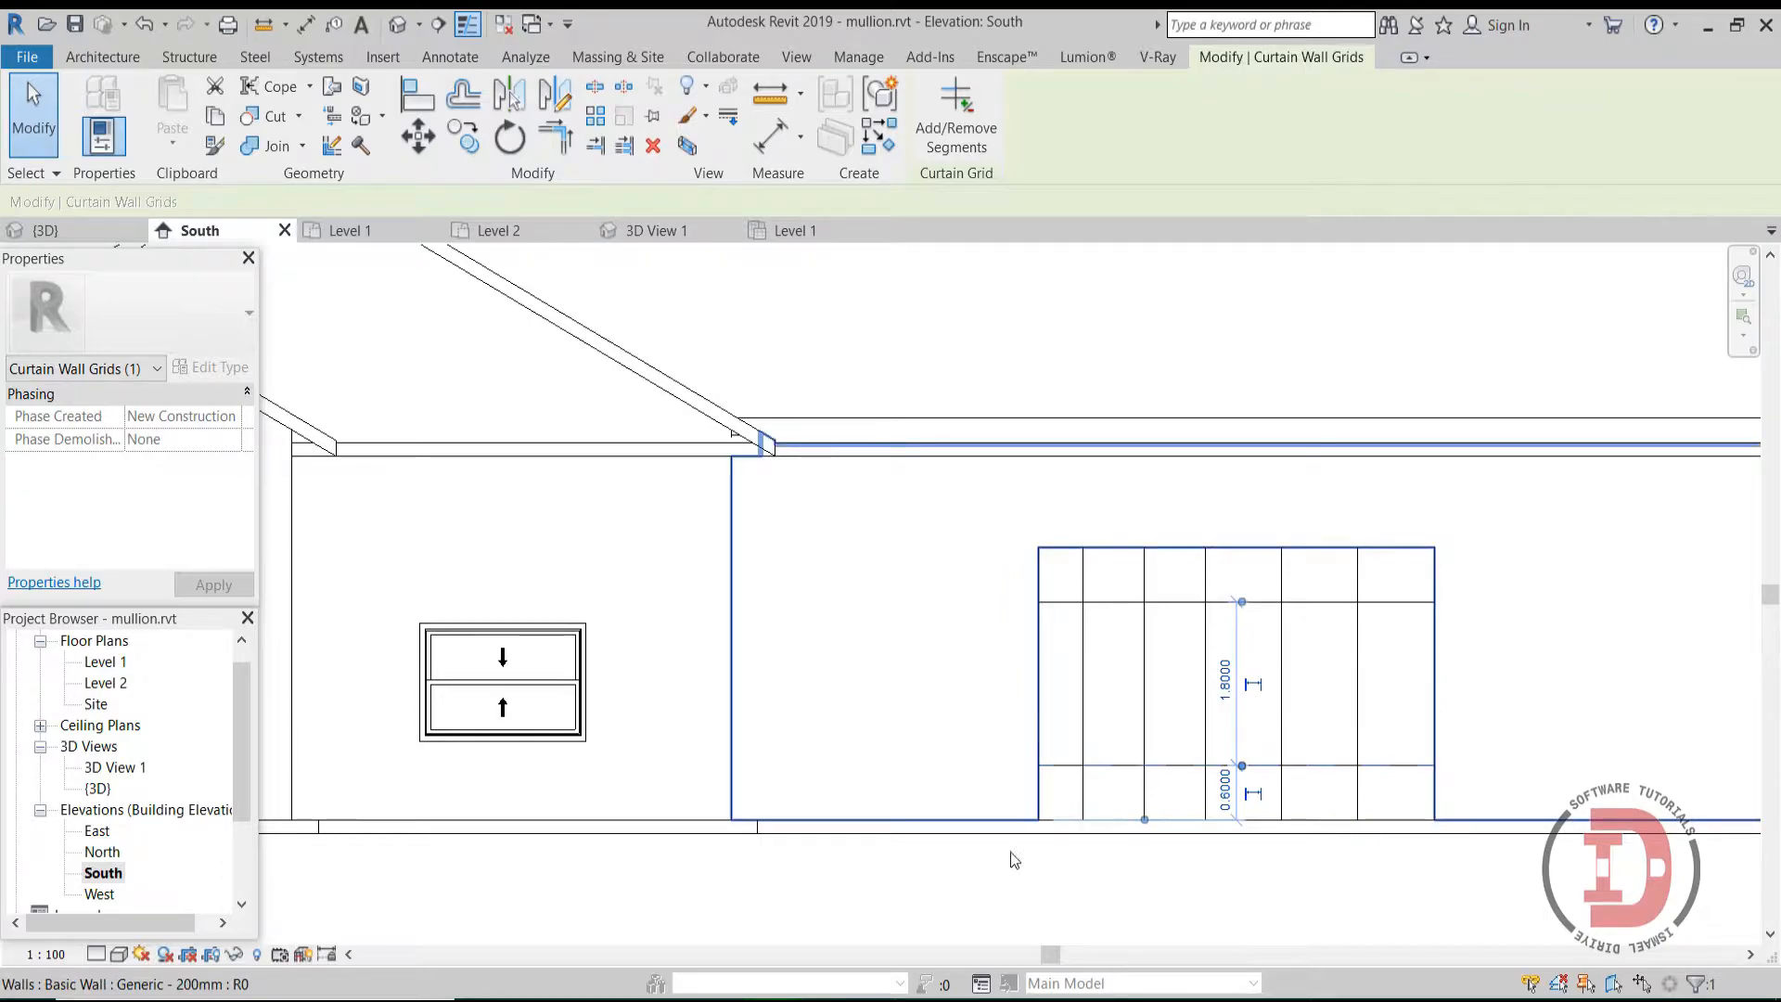
click(1050, 904)
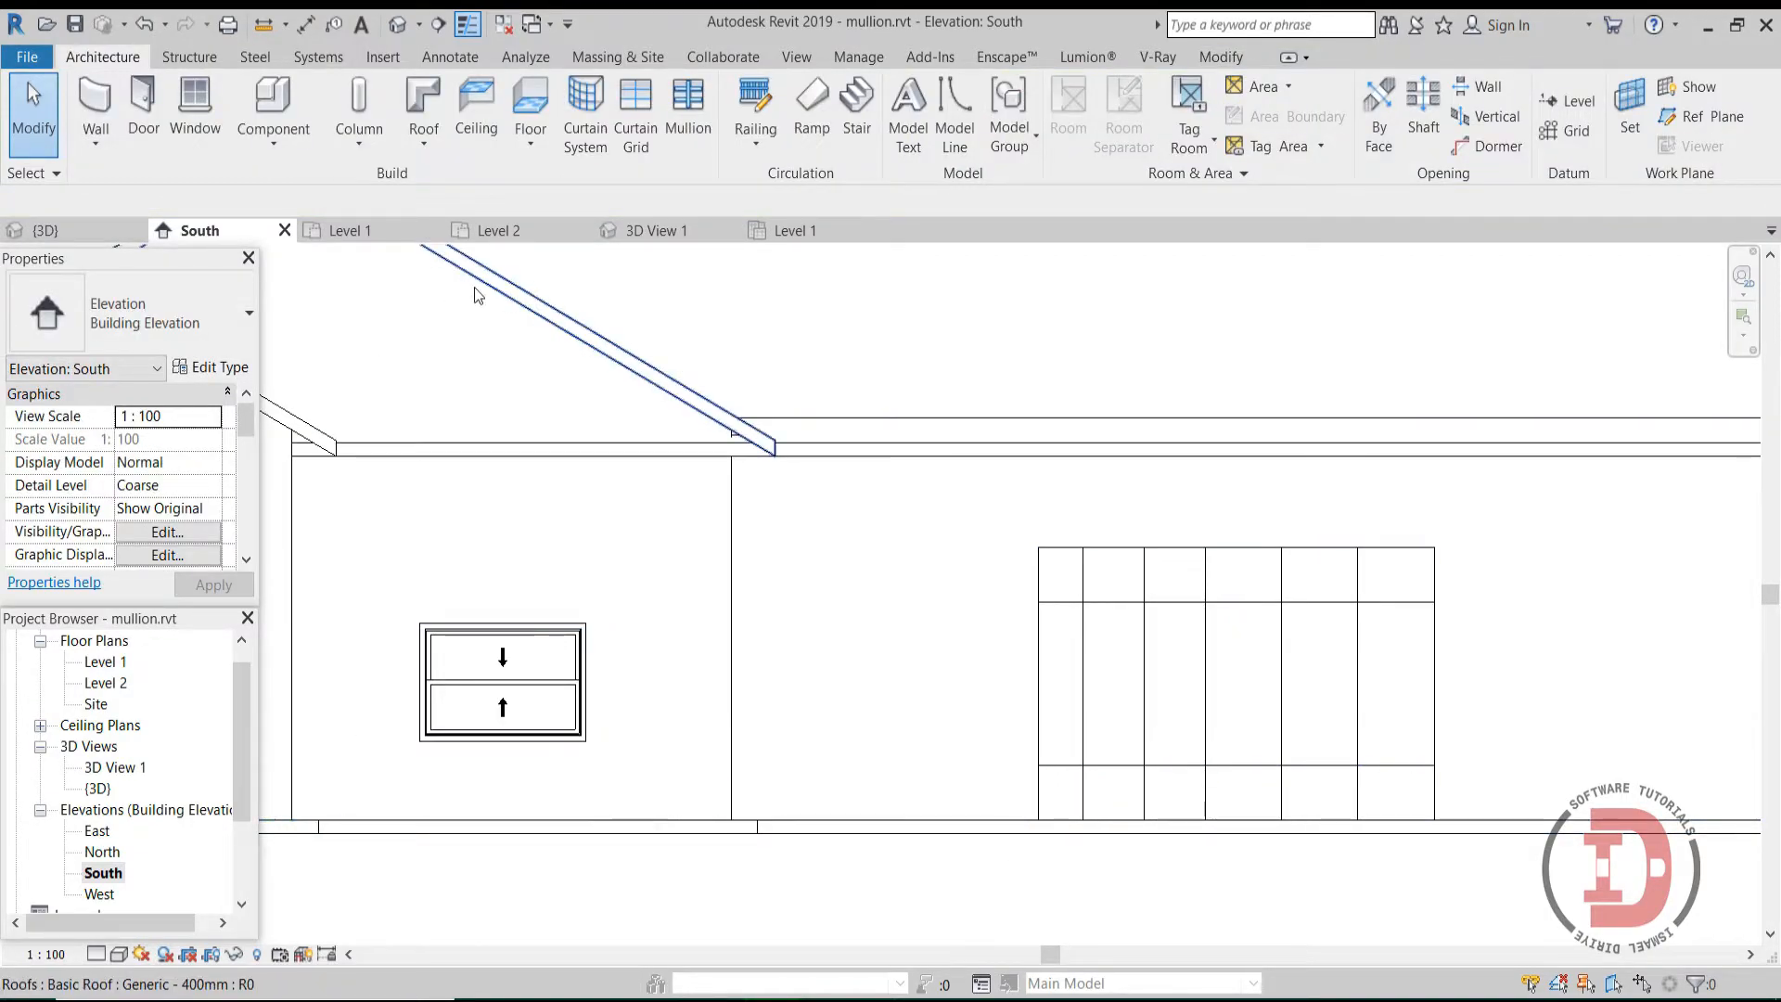
Step: Place one continuous aligned dimension string below the curtain wall, covering all five vertical grid lines and both side edges
click(305, 28)
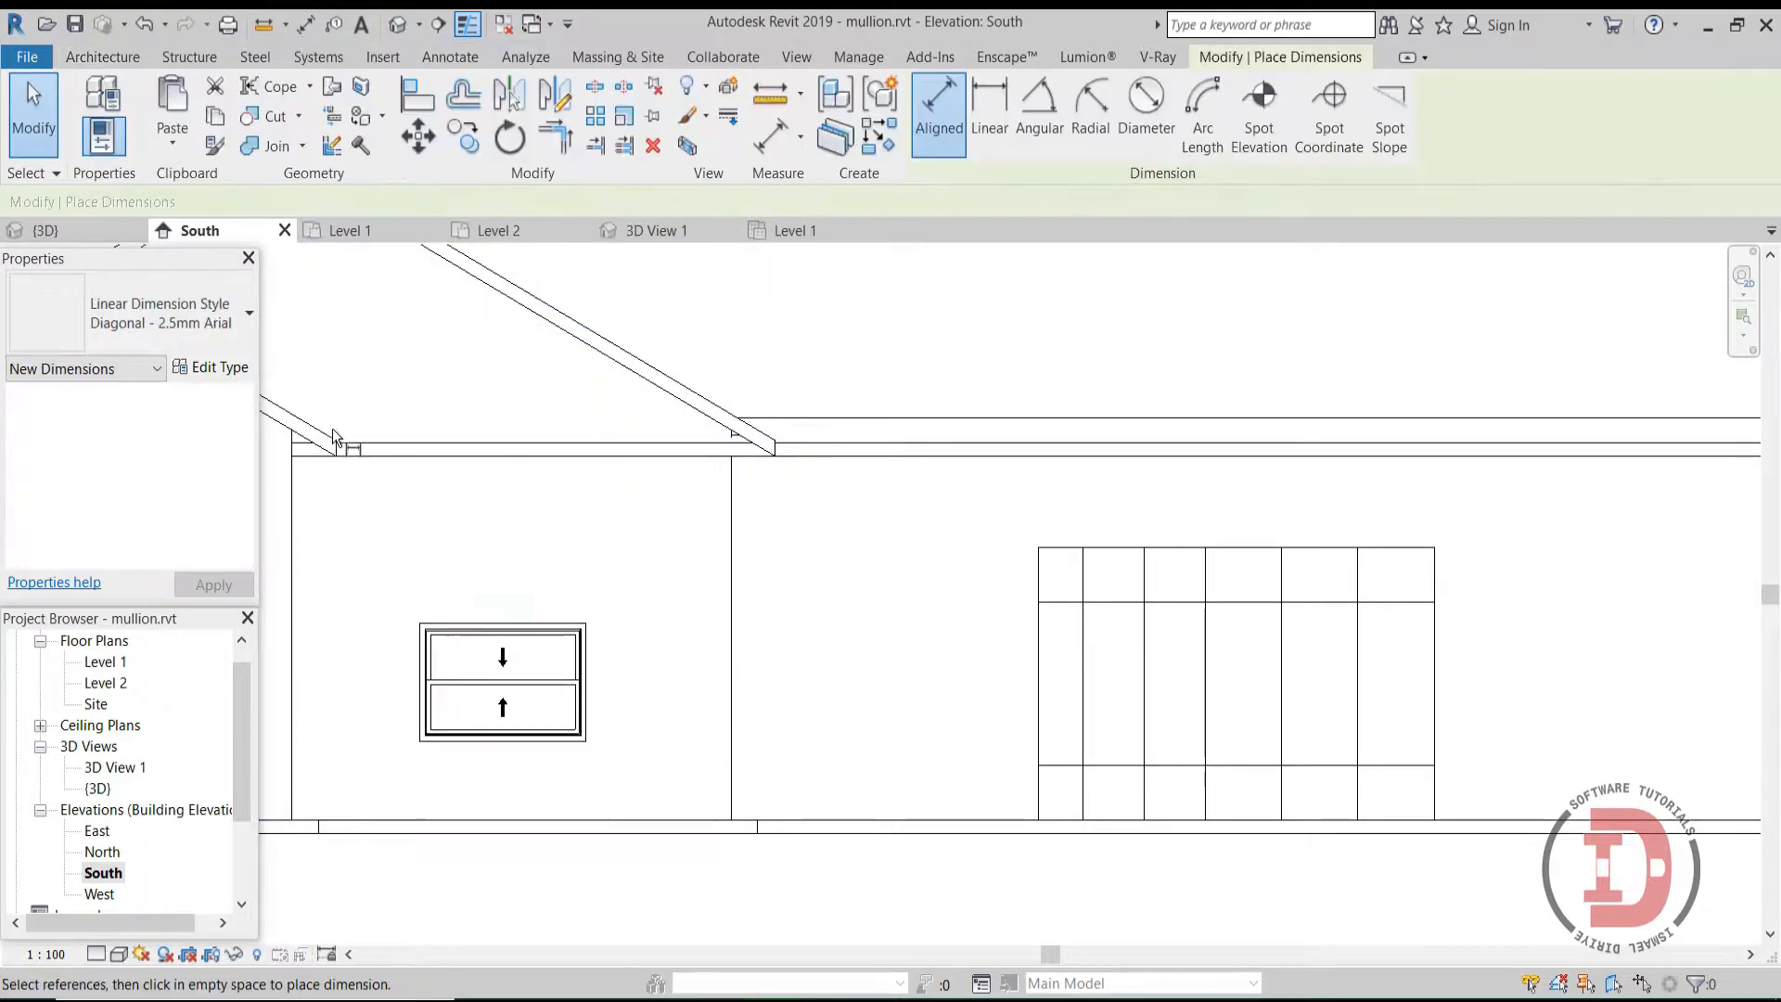
click(1083, 746)
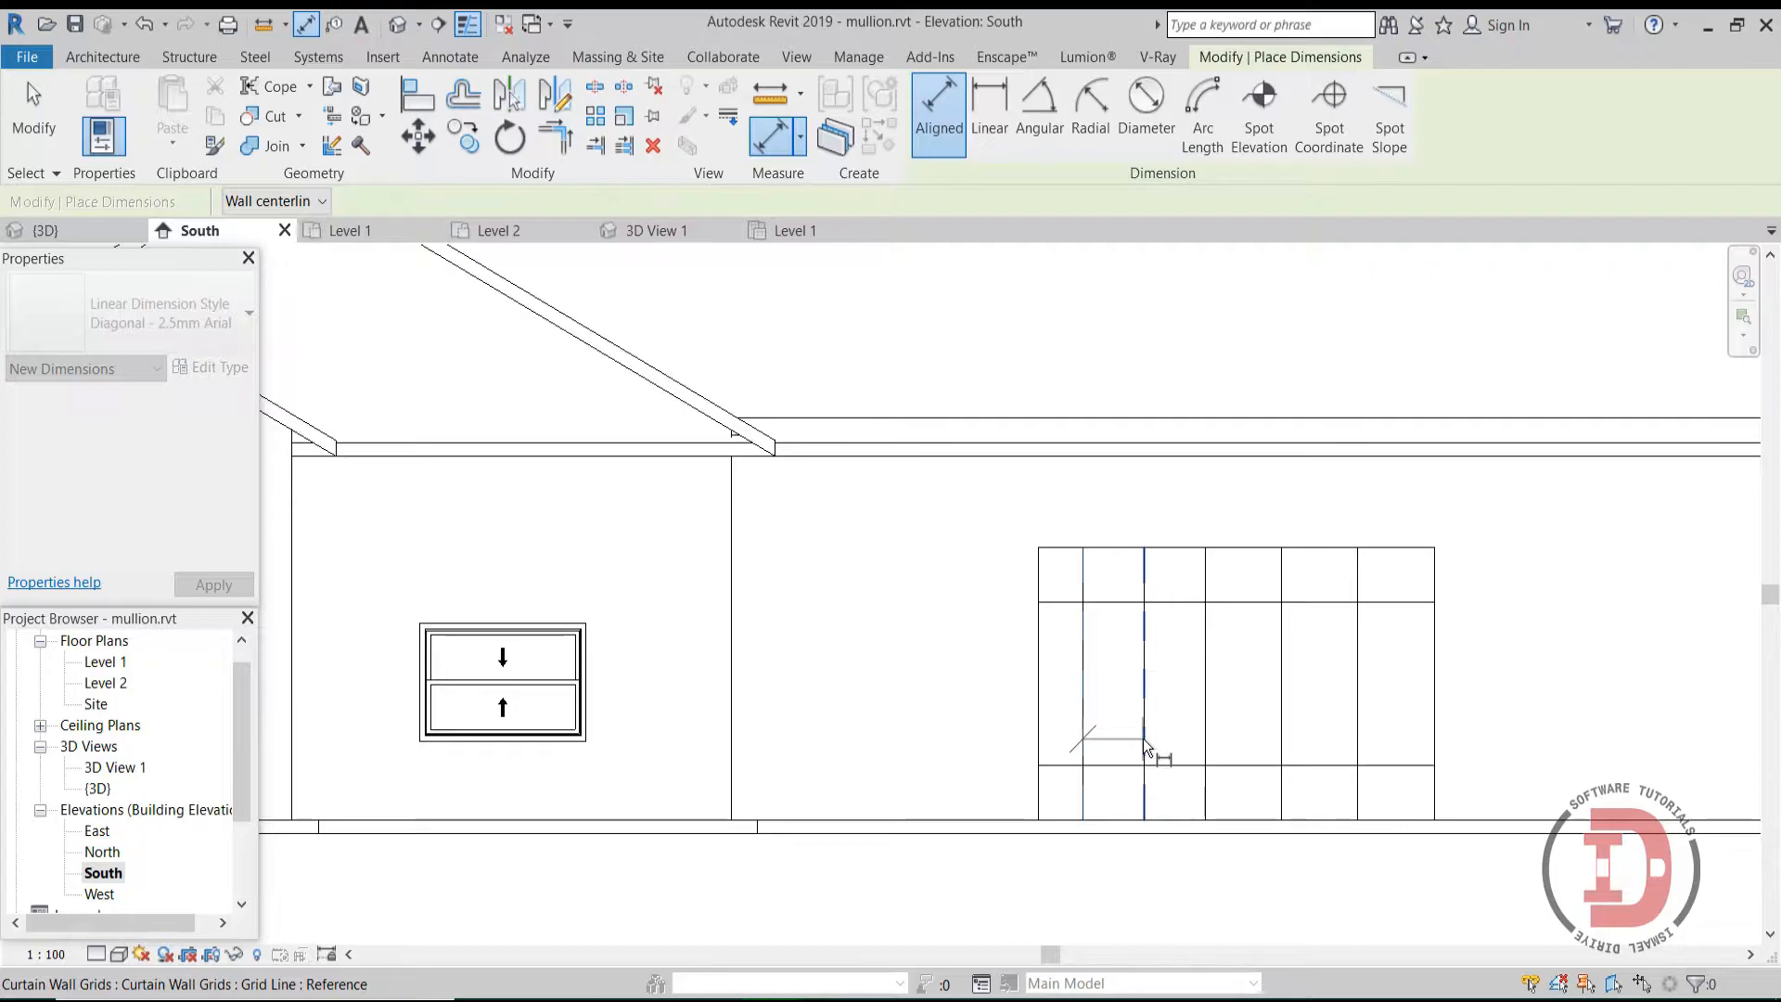
click(1145, 743)
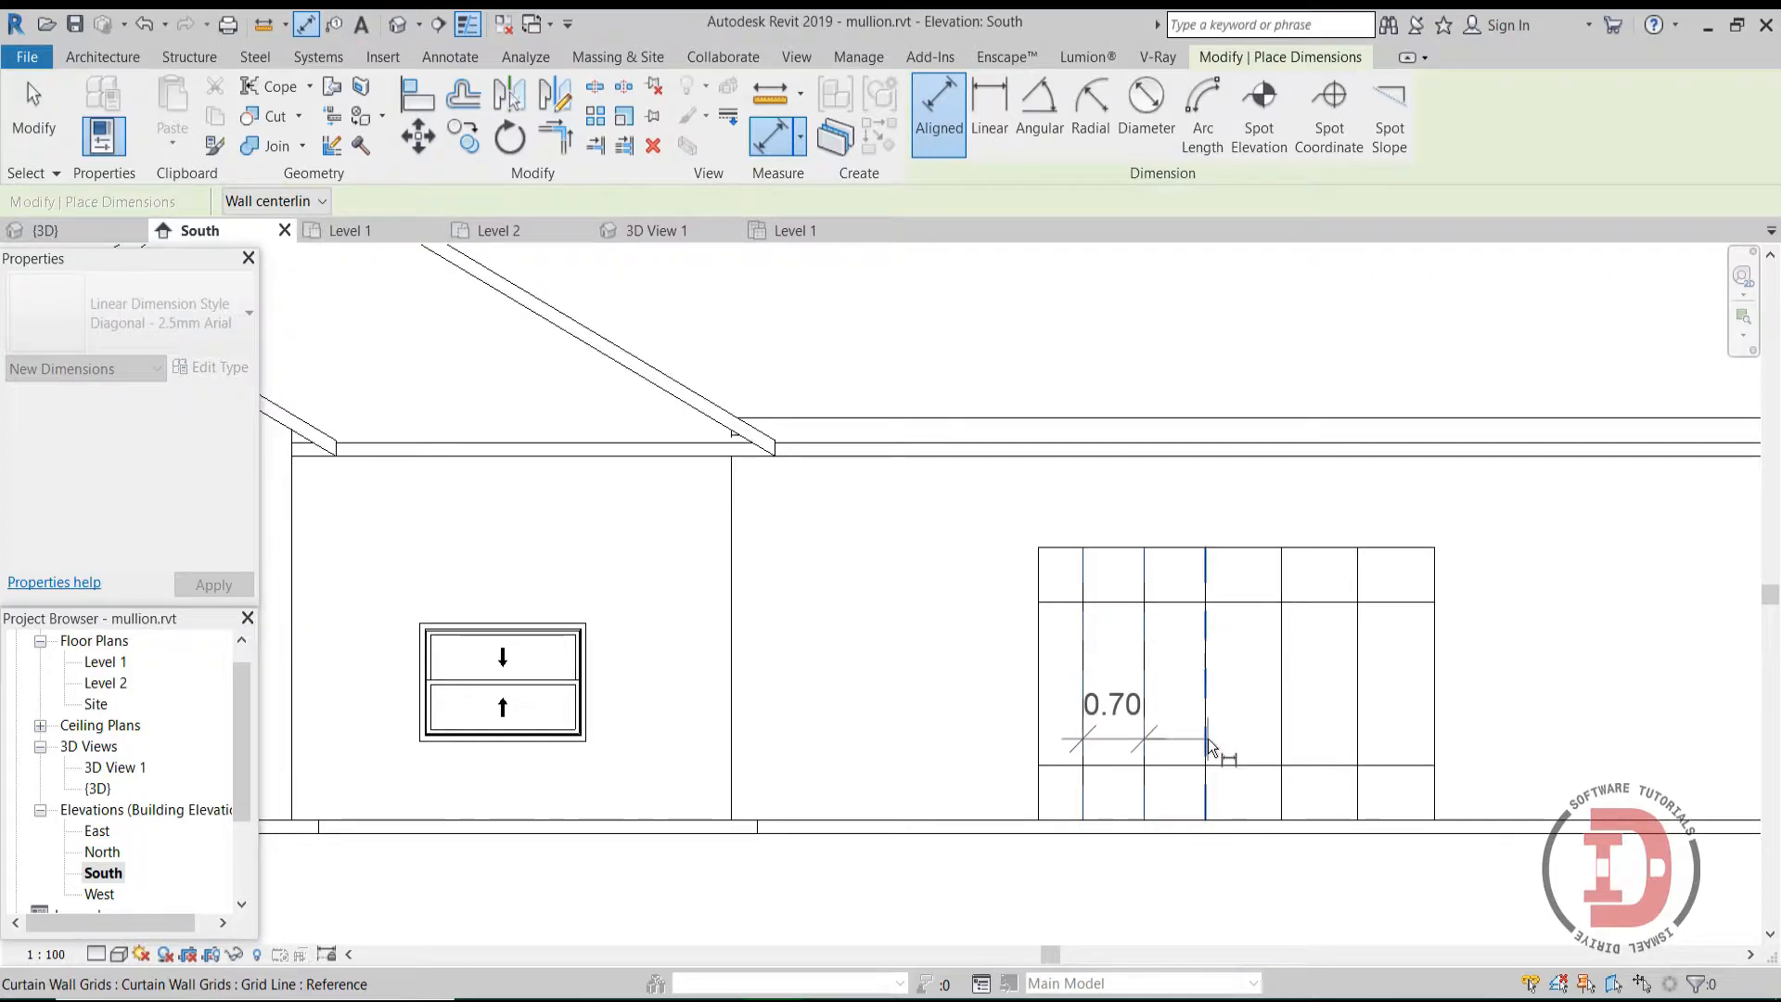
click(1206, 742)
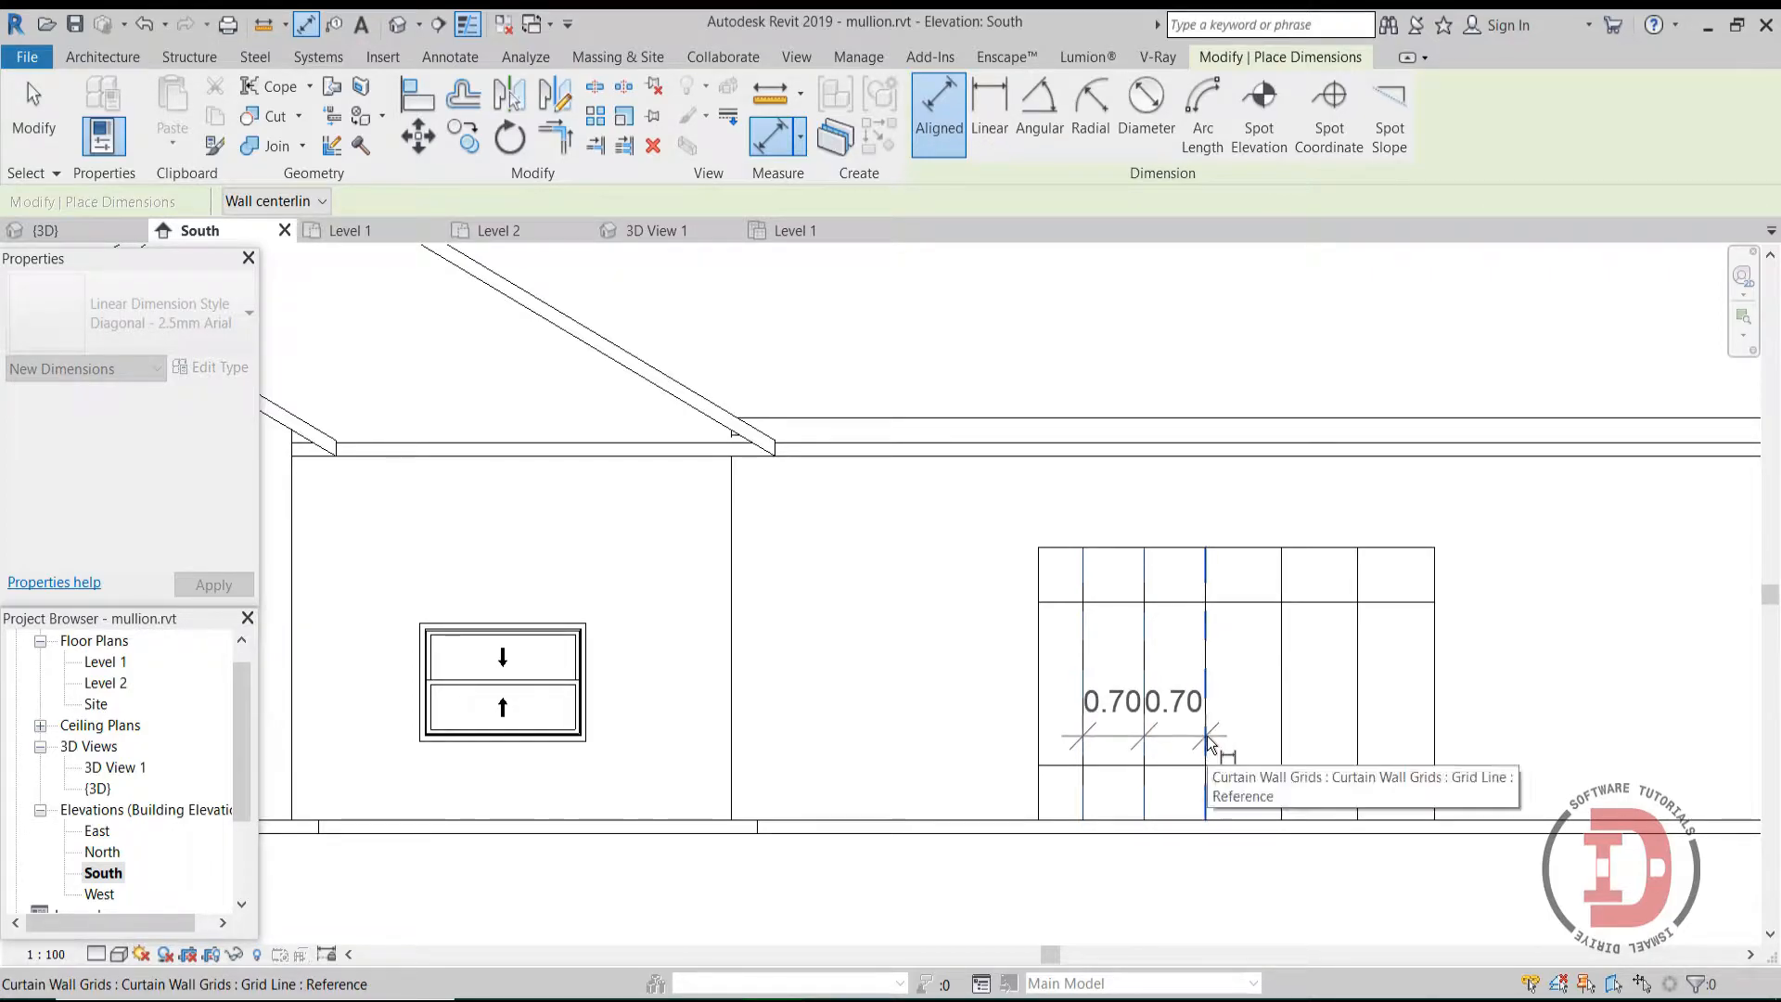
click(1285, 742)
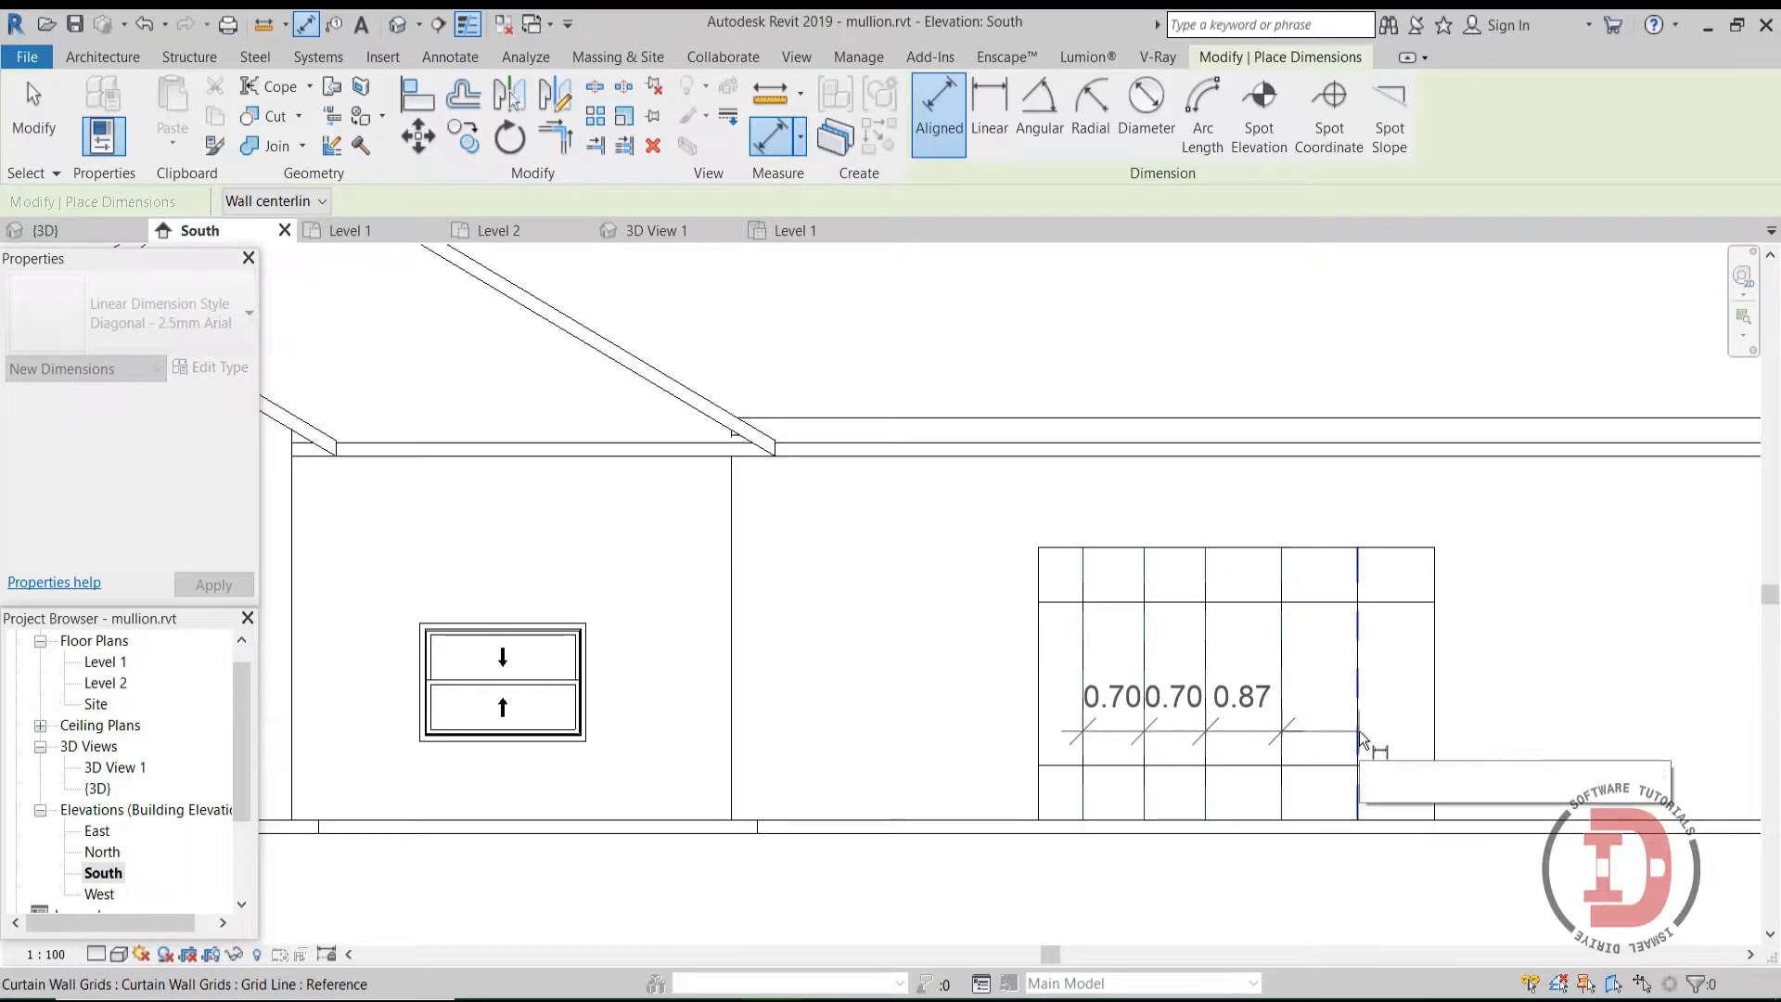
click(1359, 740)
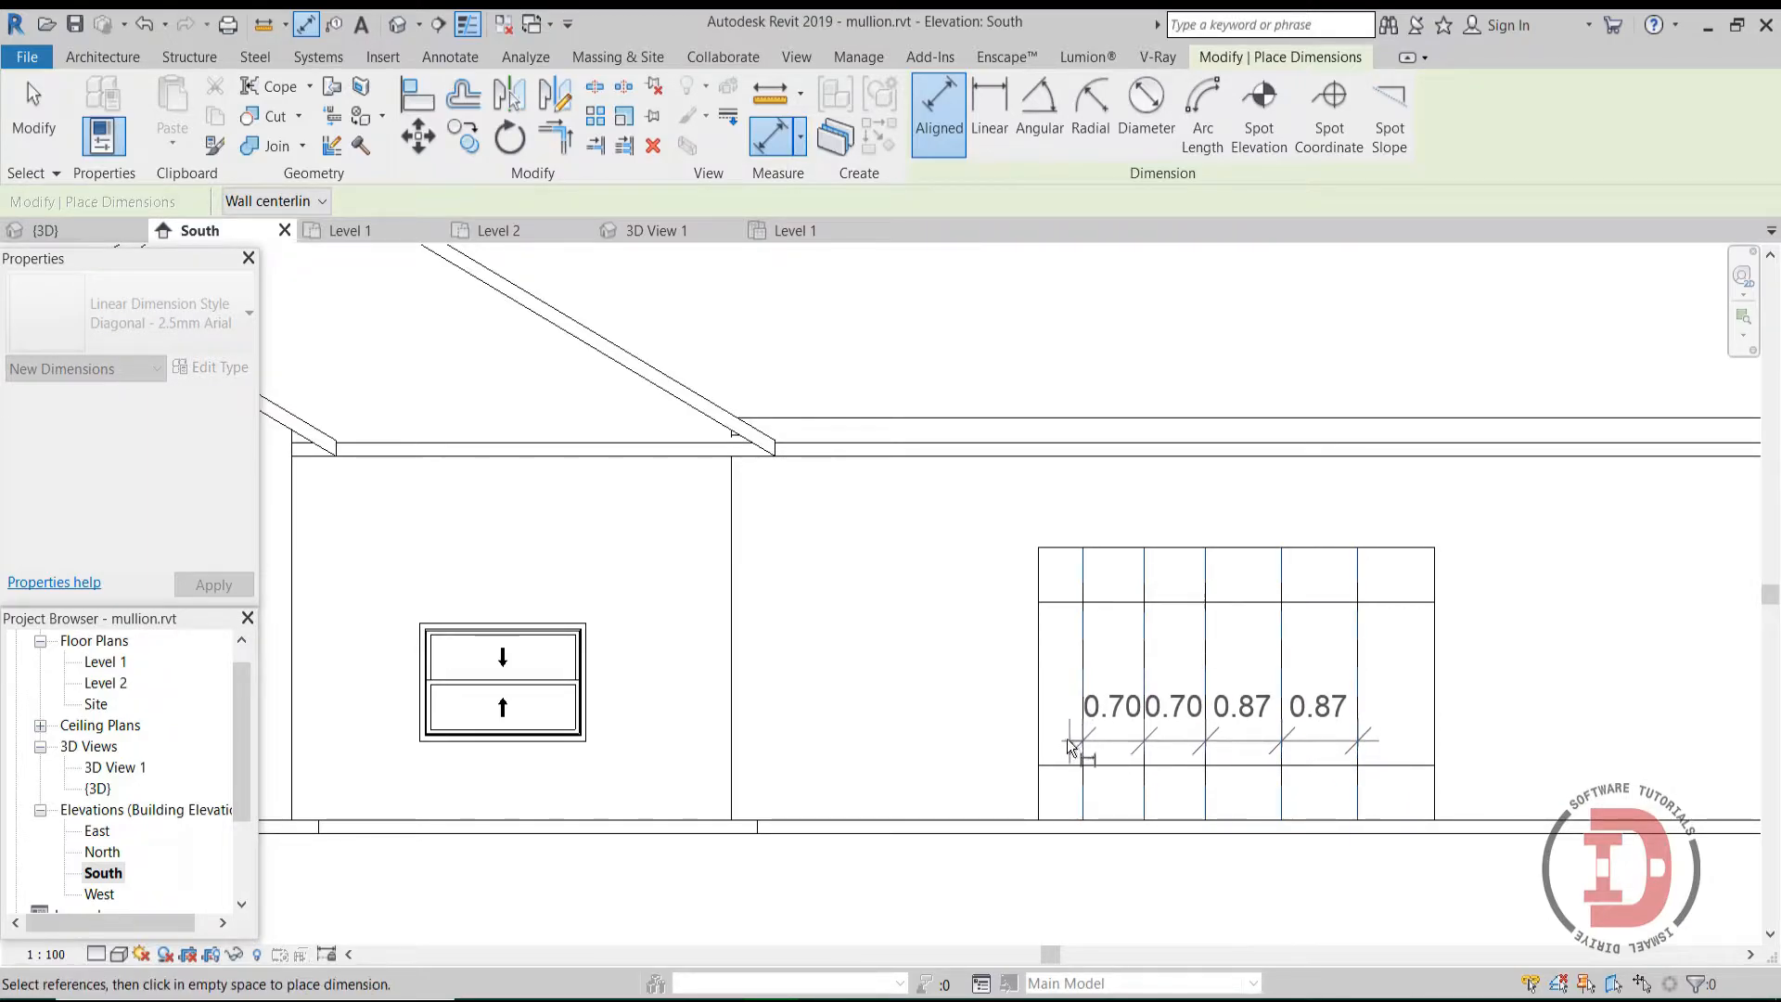
click(1039, 733)
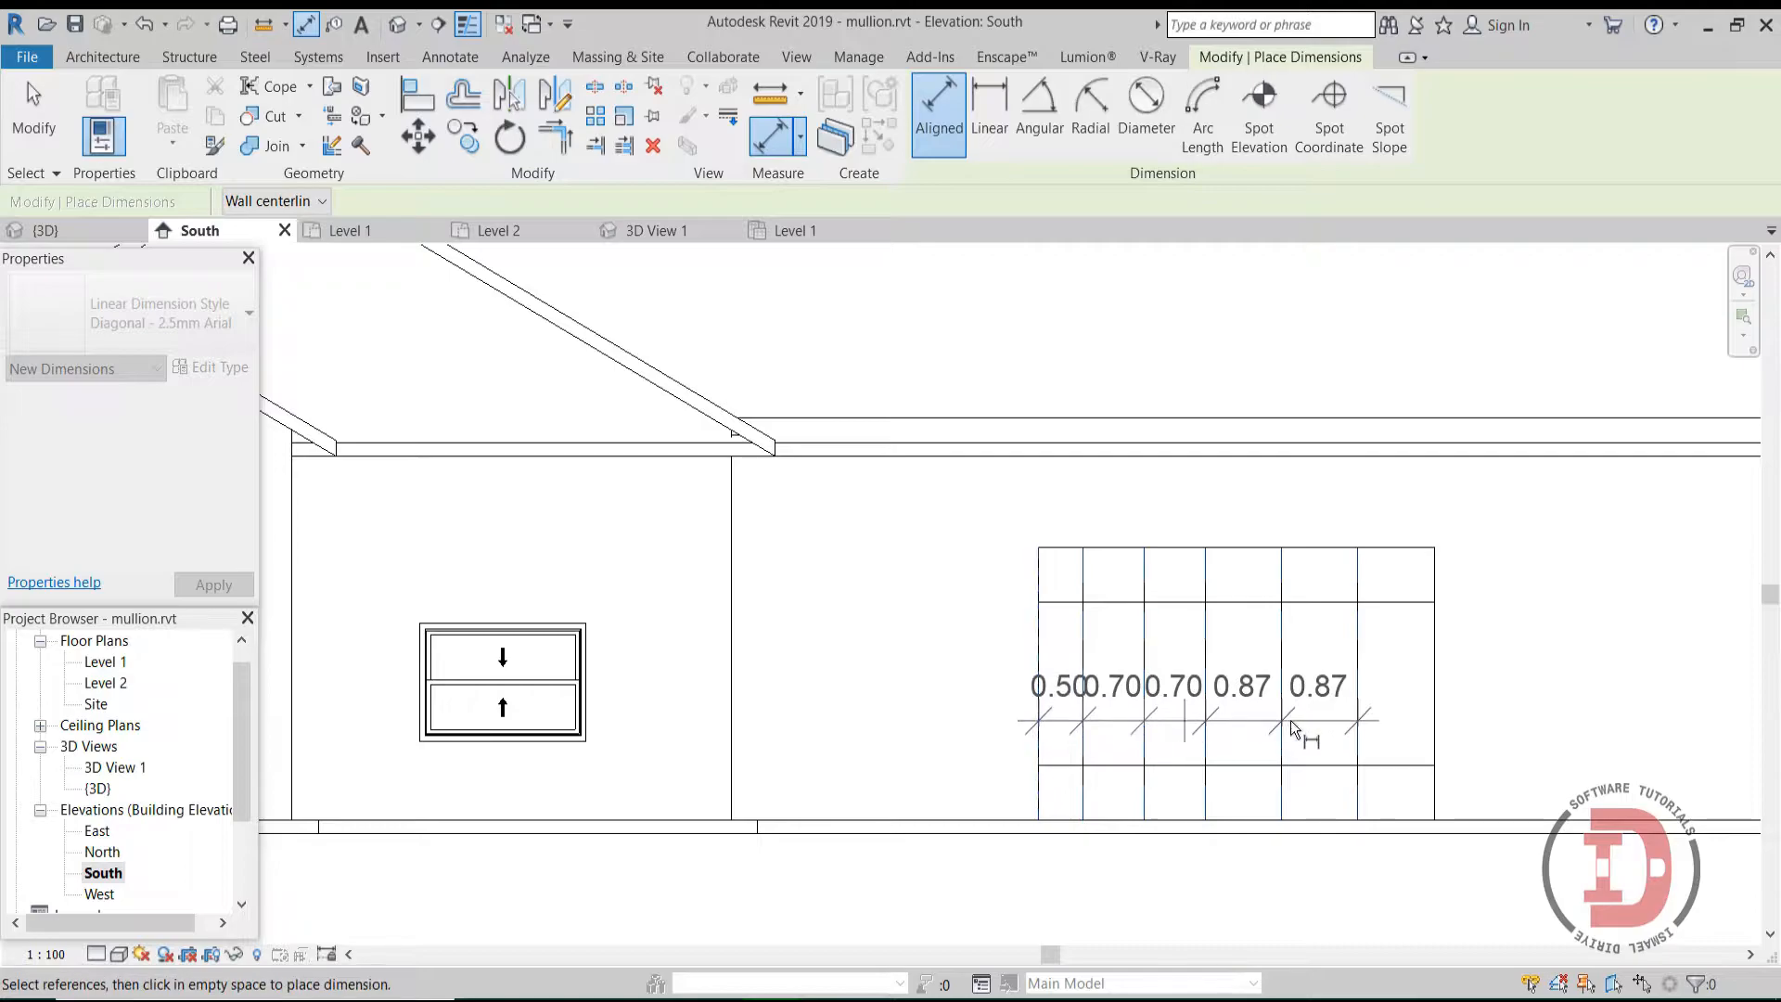
click(1435, 722)
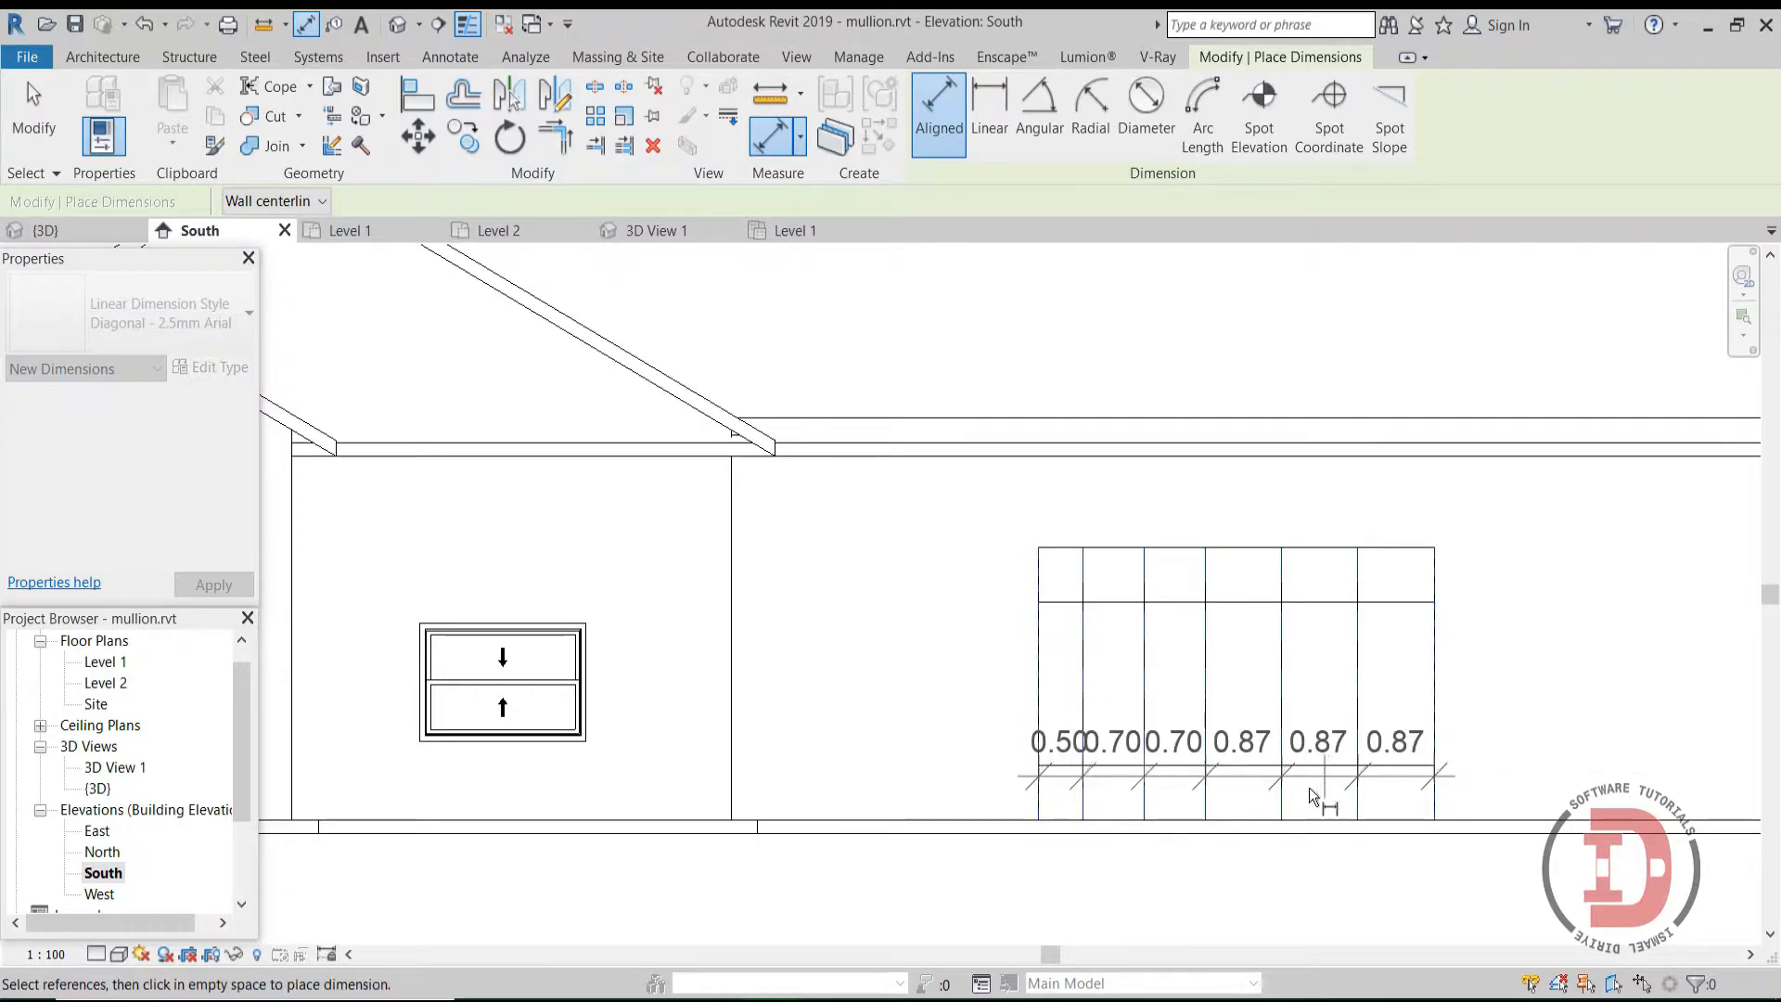
scroll(1286, 826, down, 2)
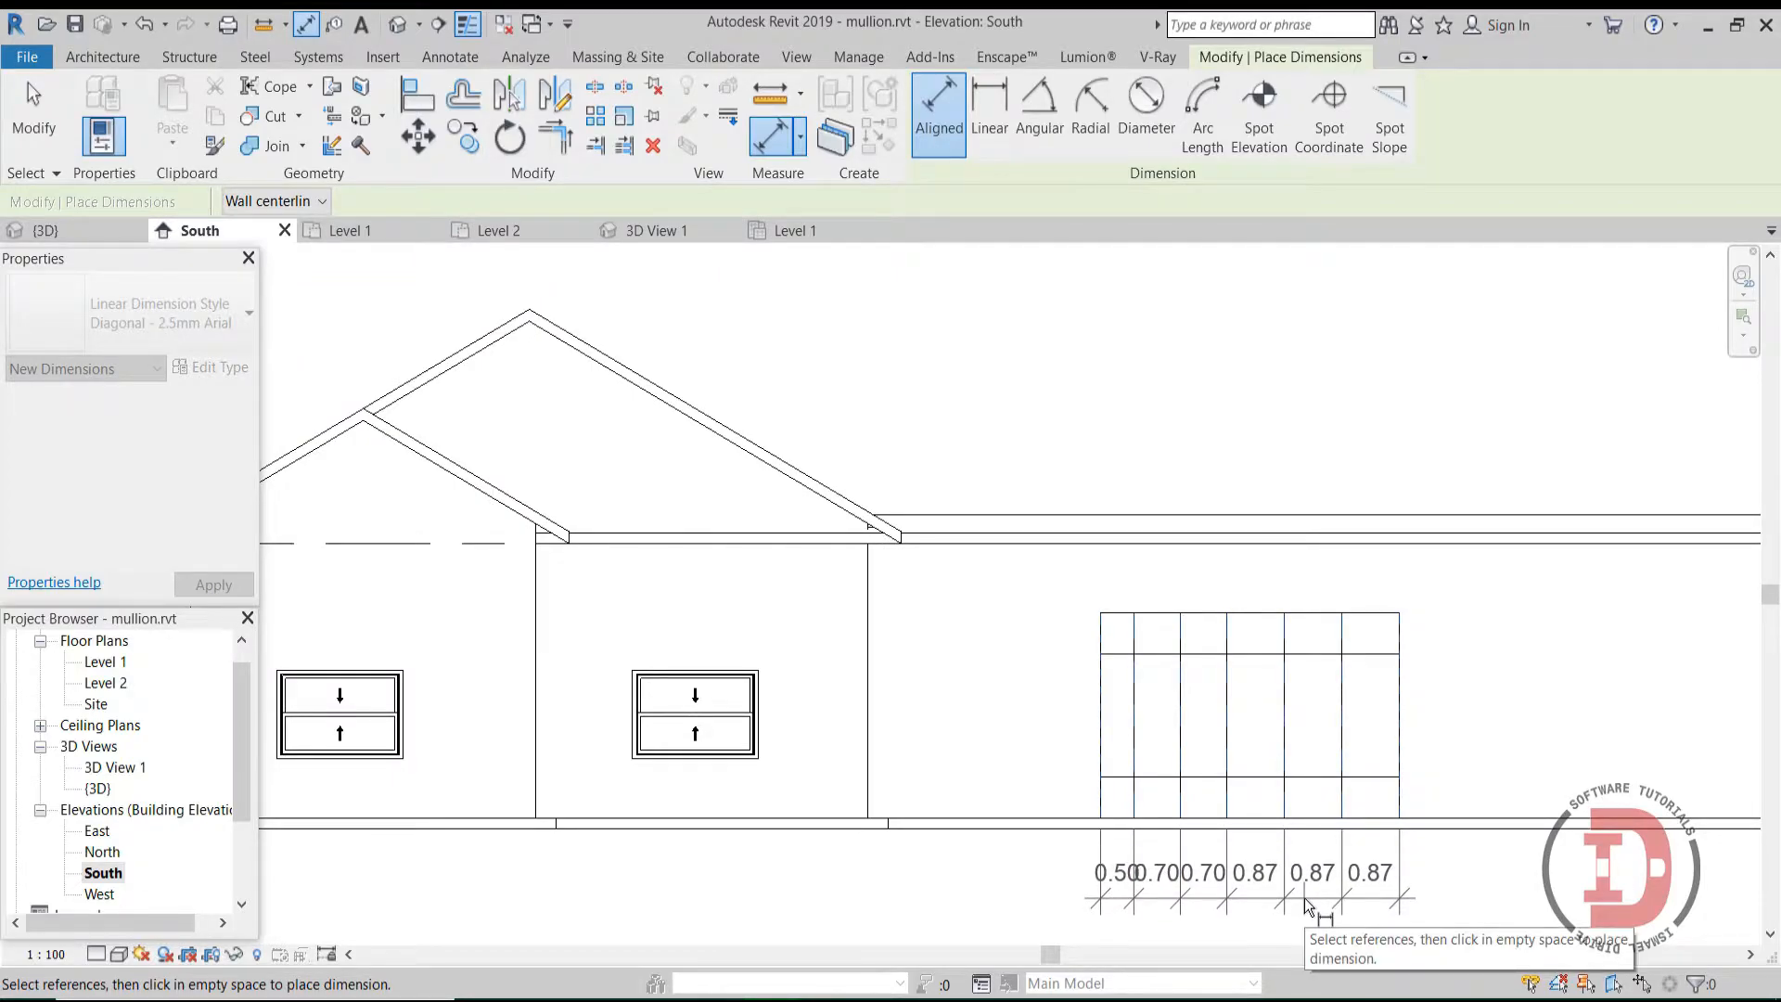
click(1306, 904)
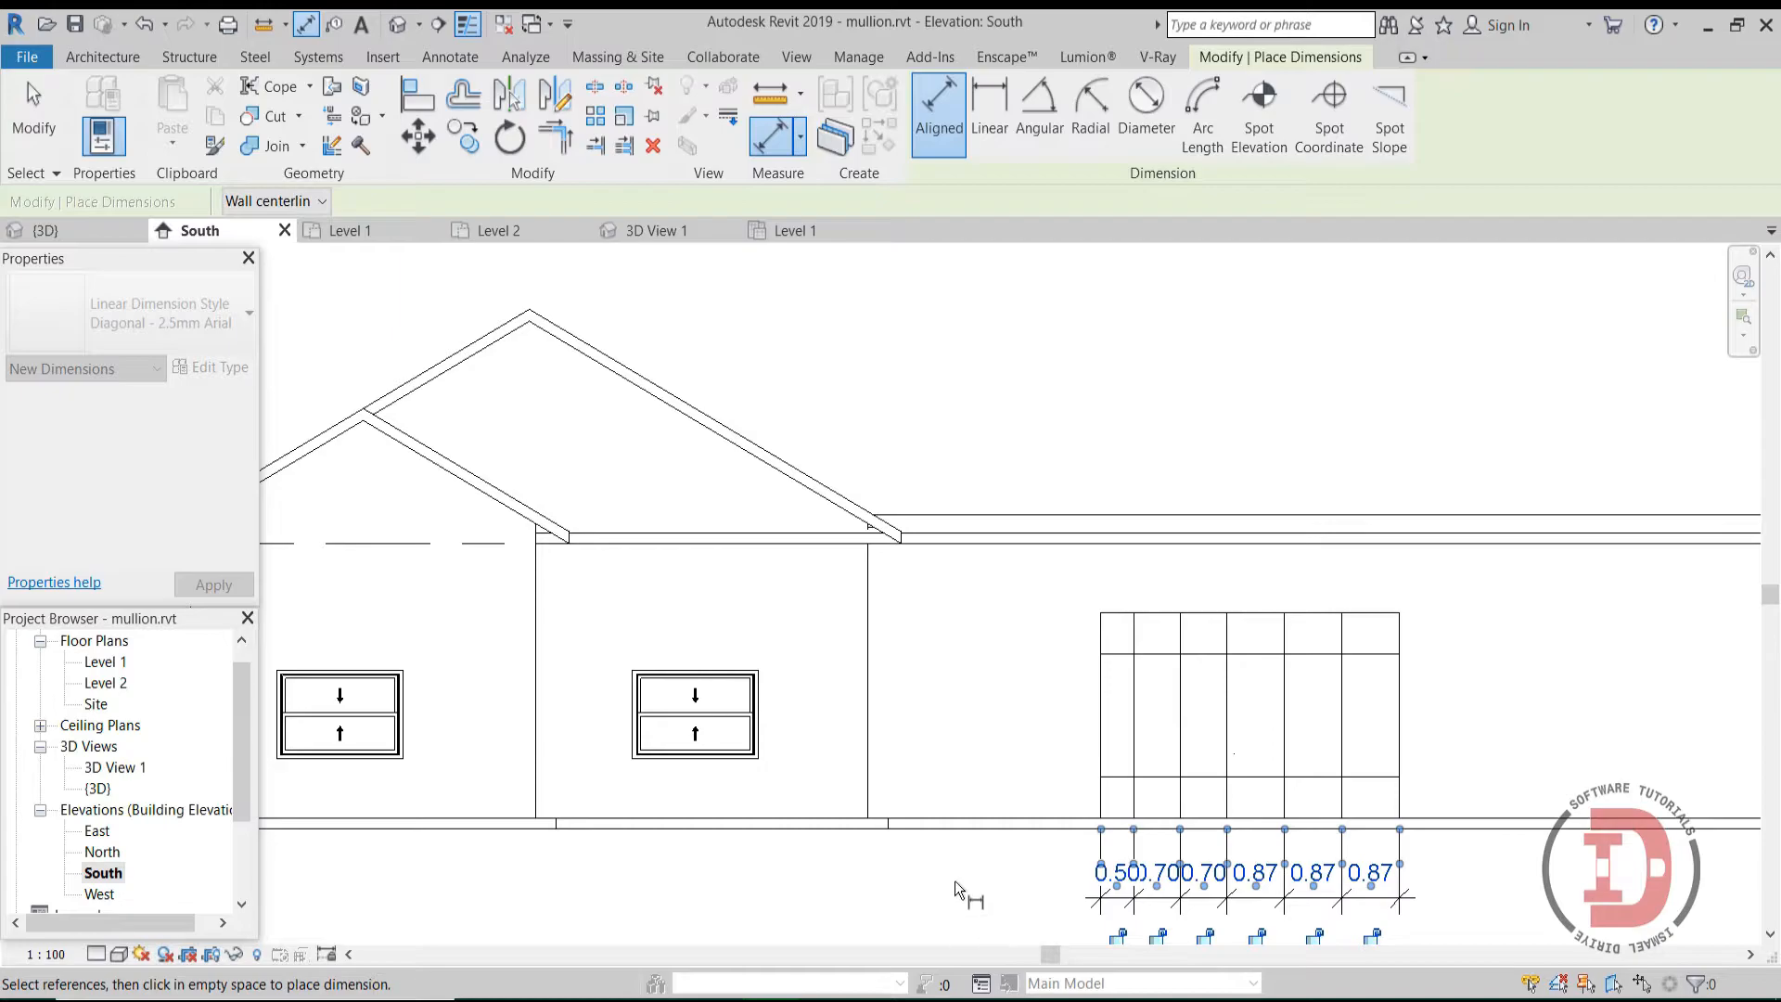
key(Escape)
key(Escape)
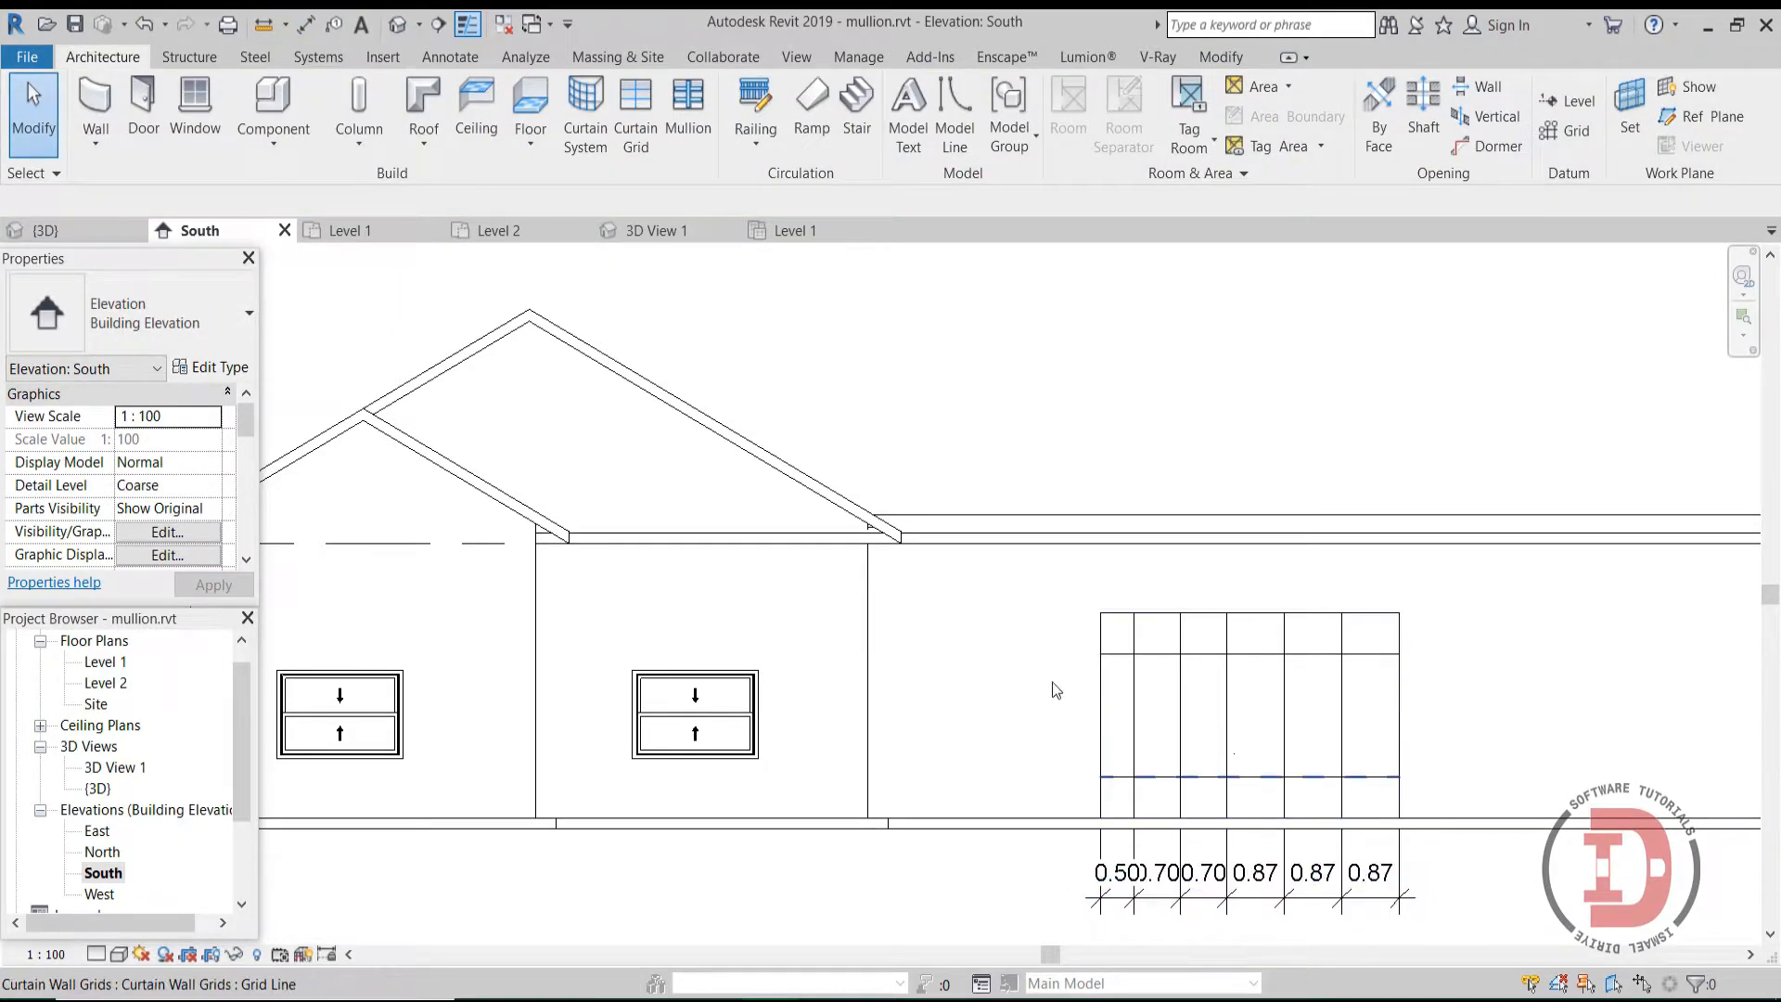
Step: Set the first vertical curtain grid line 0.45 m from the curtain wall's left edge
right_click(1029, 658)
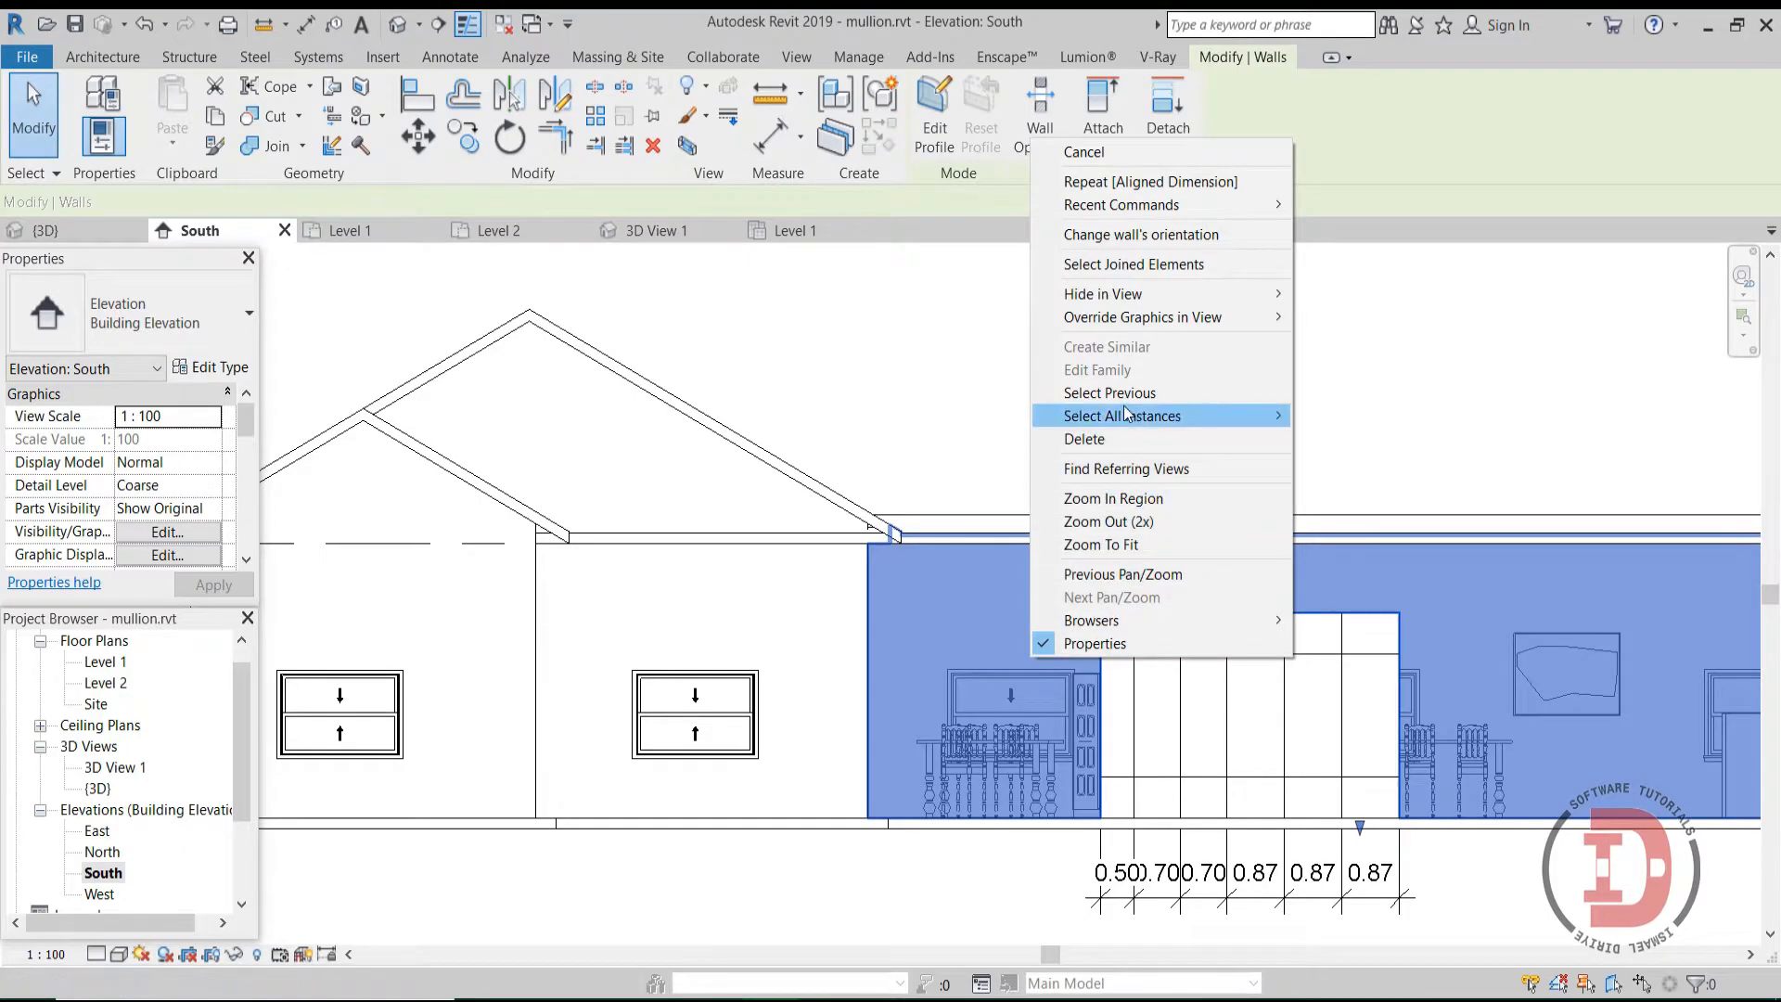
click(1112, 501)
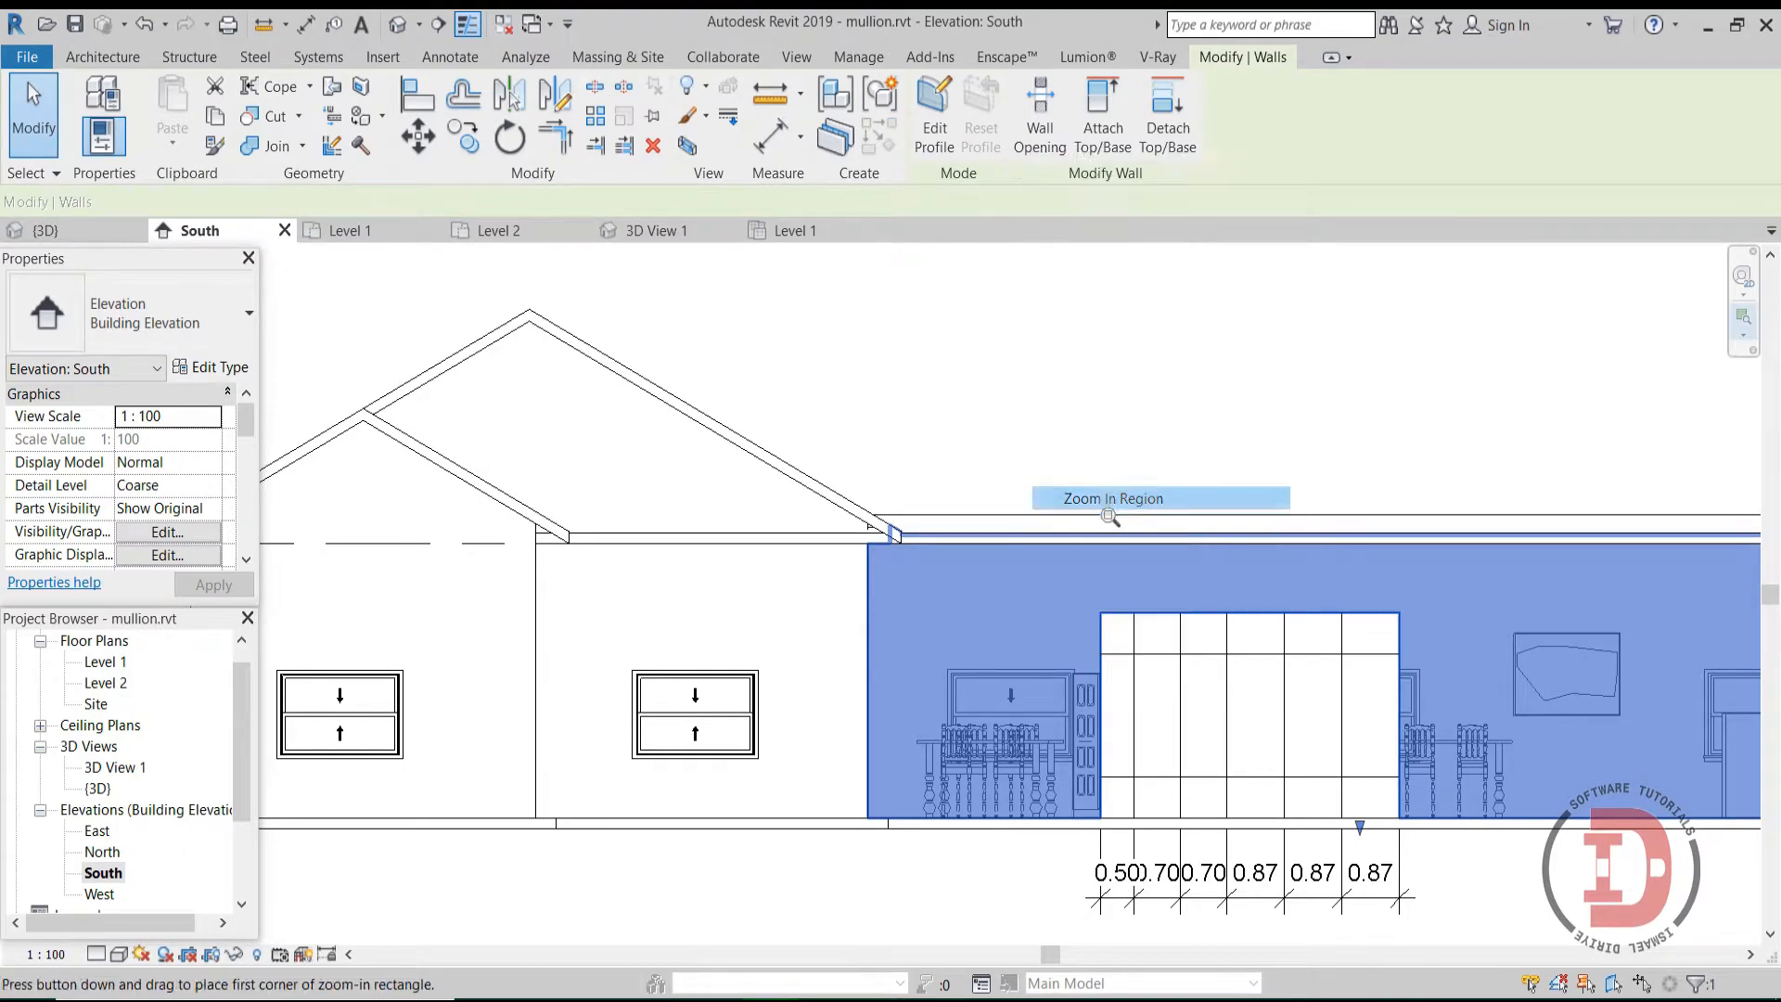
drag(1057, 586, 1440, 960)
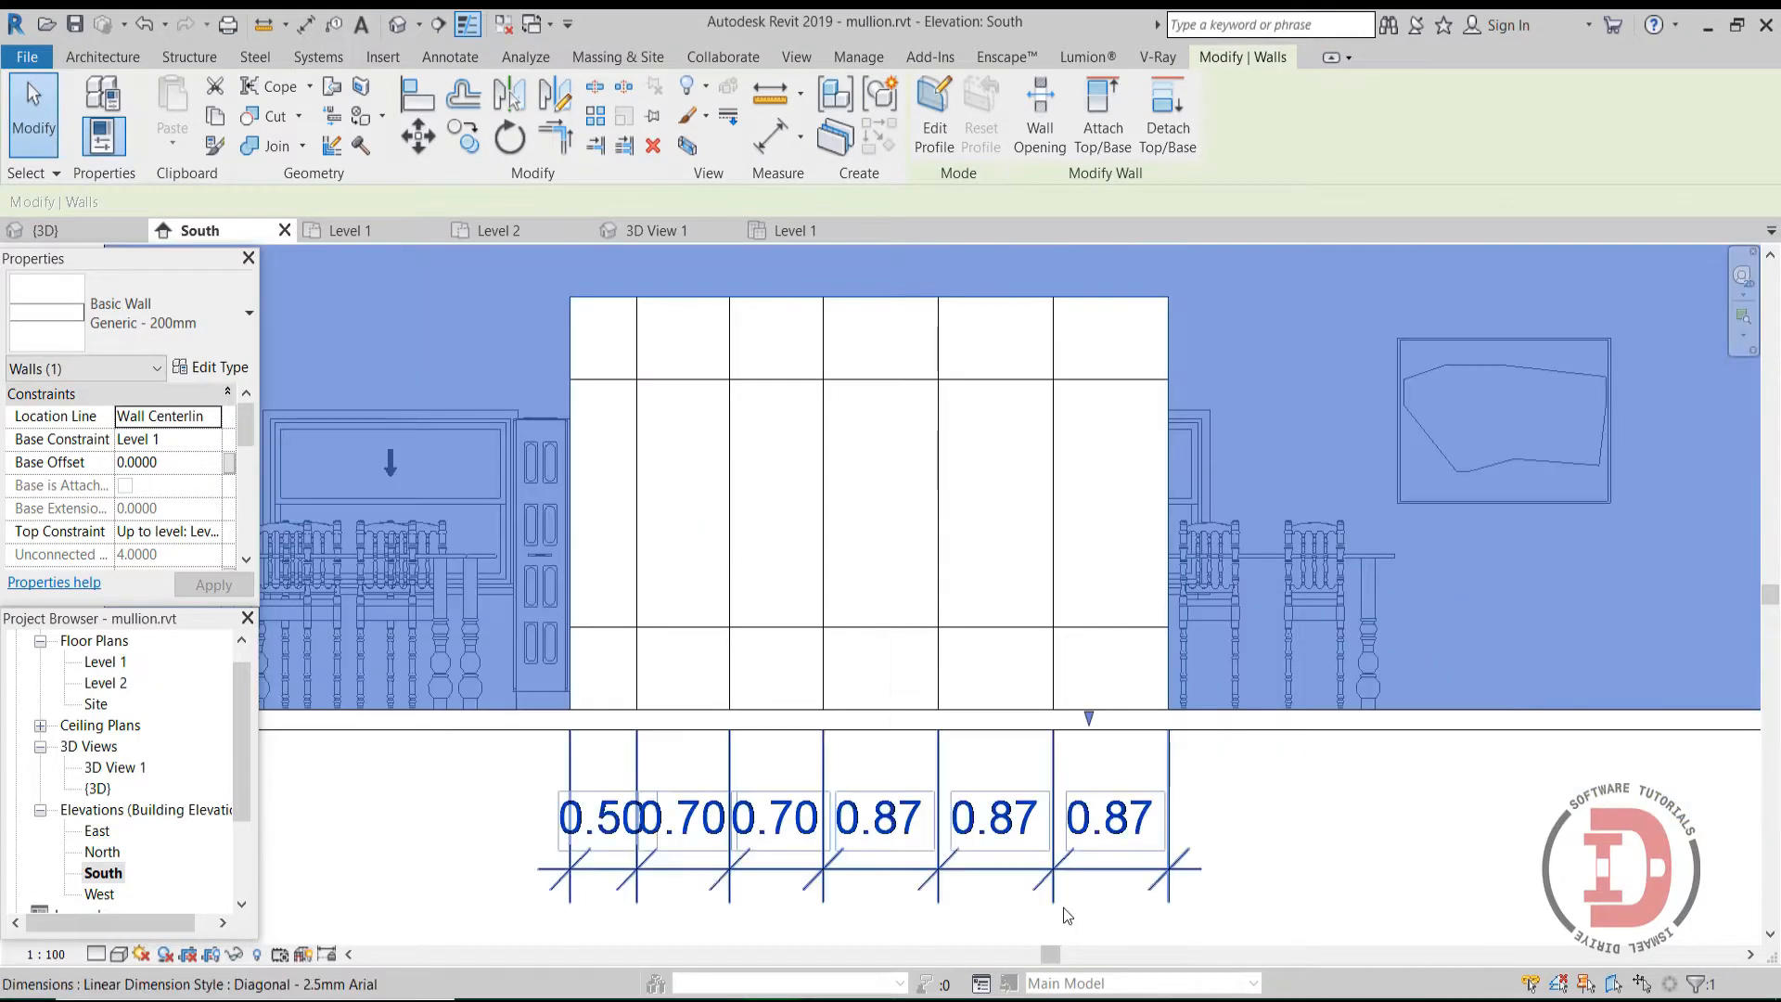
click(1433, 805)
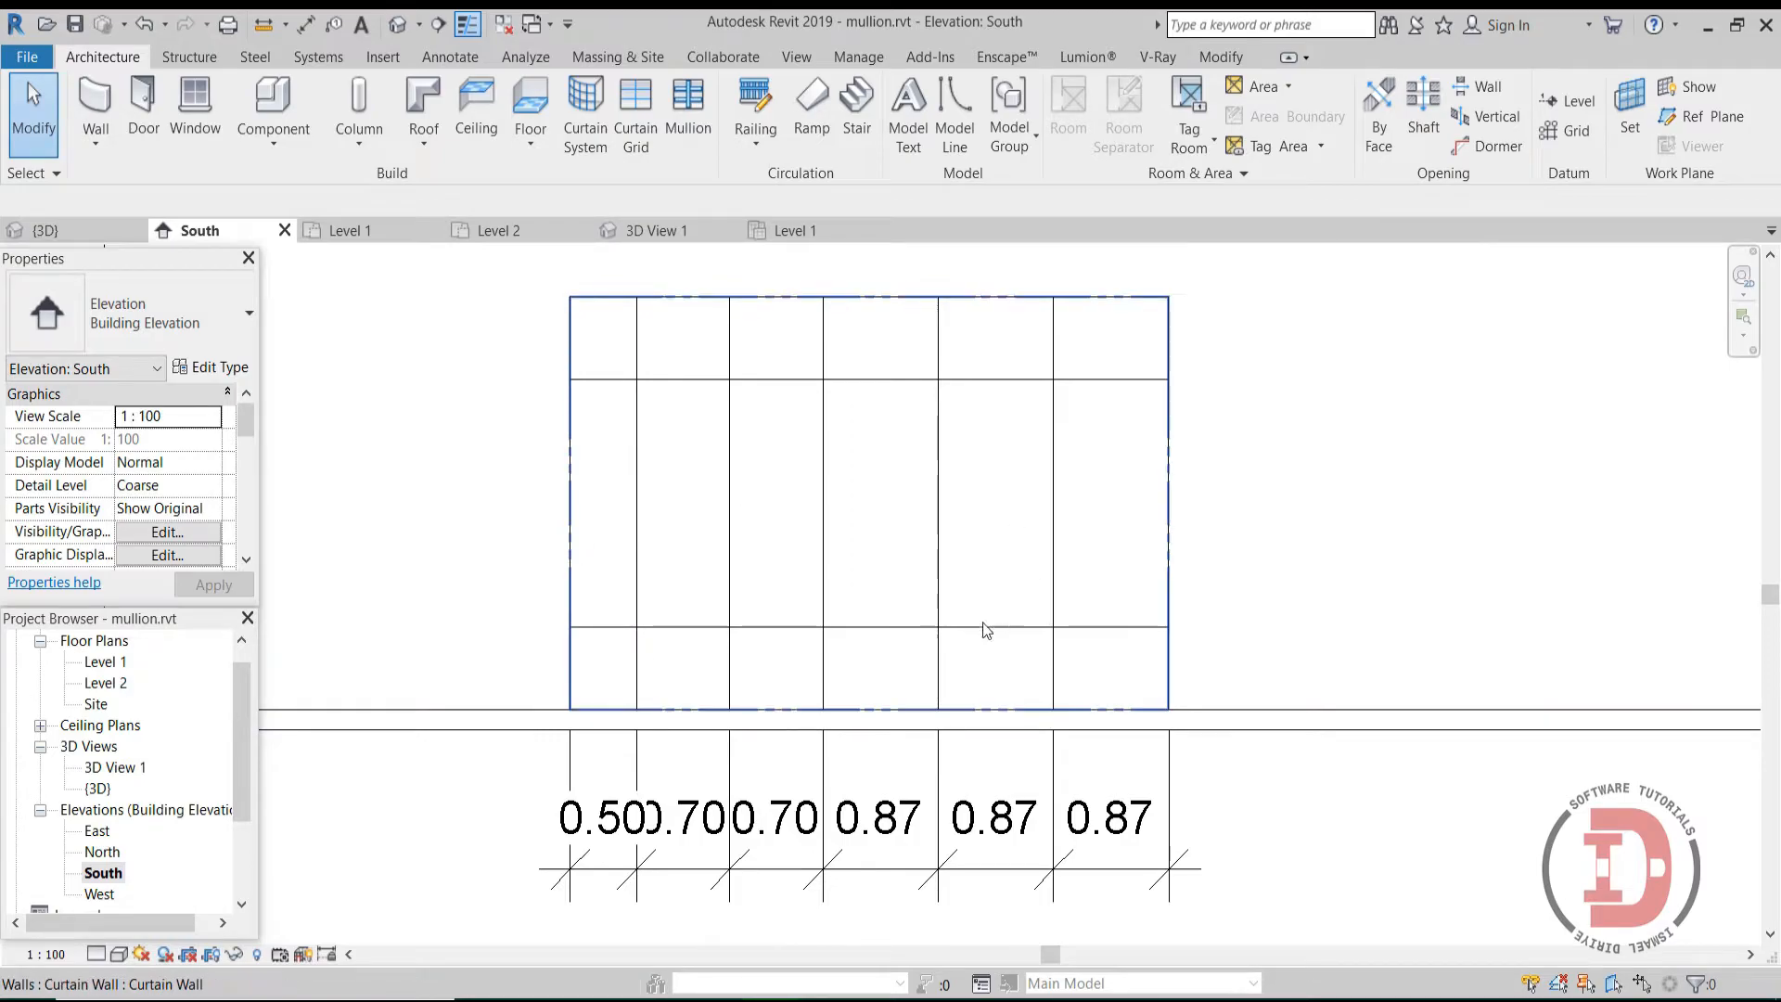
click(646, 525)
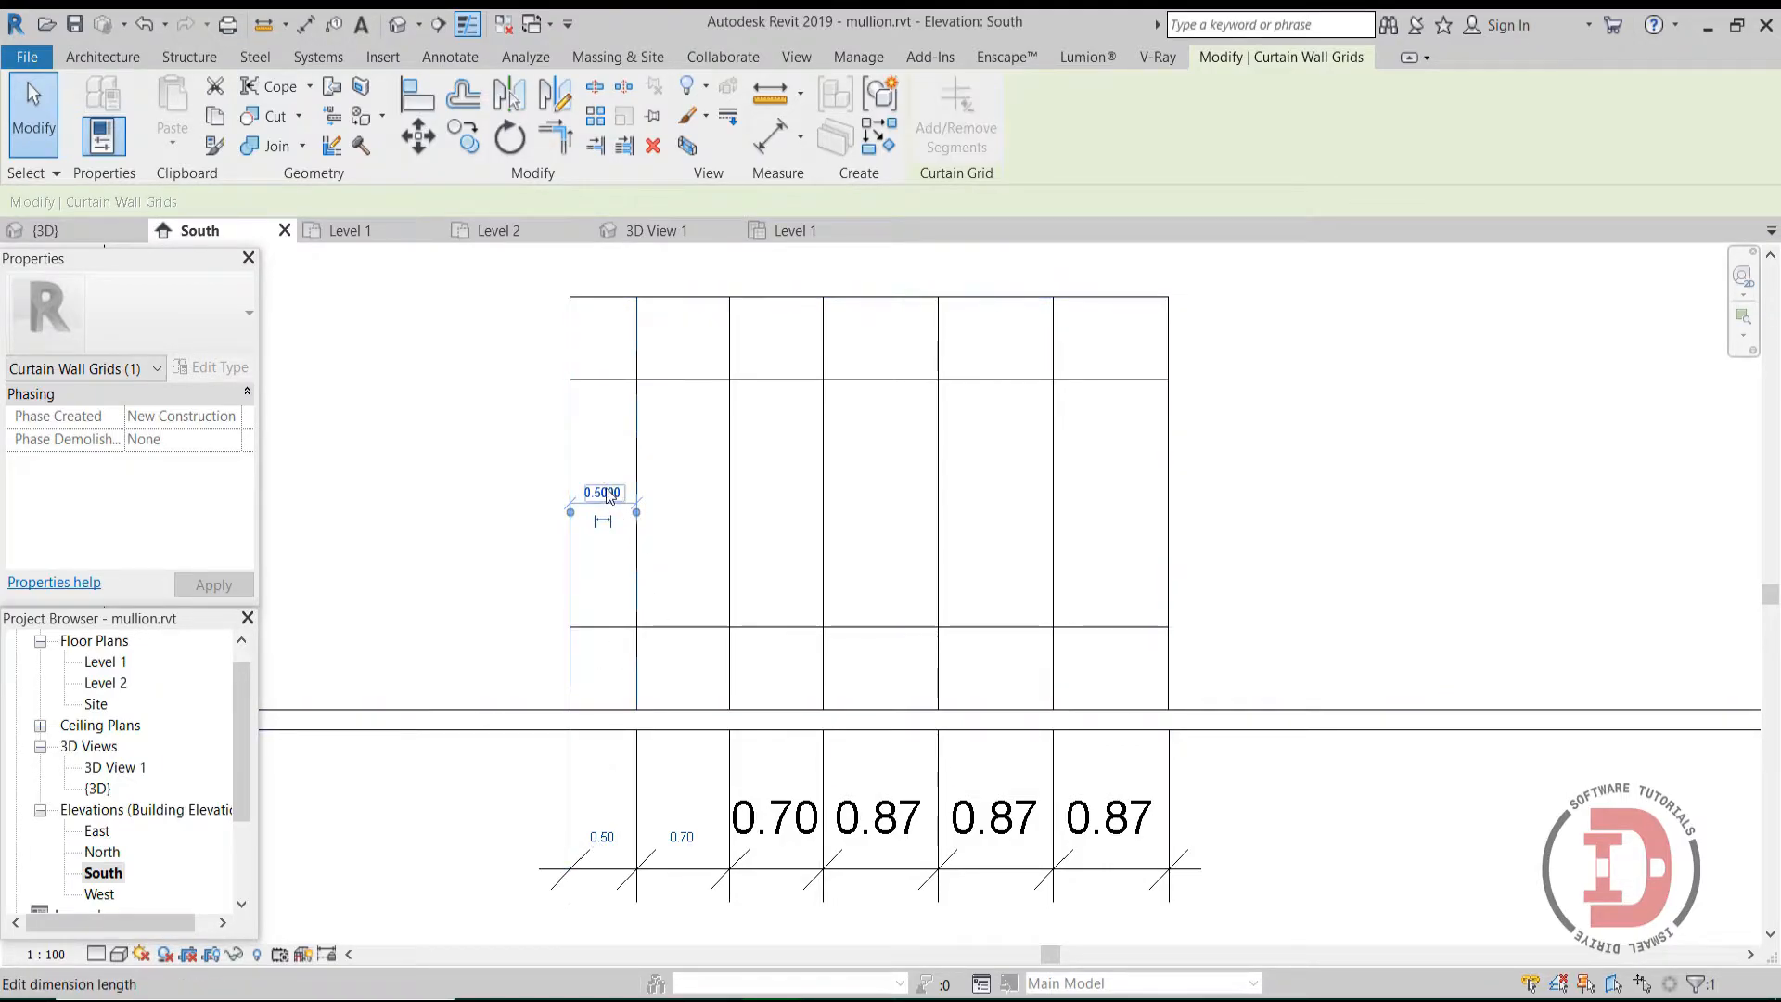
click(609, 493)
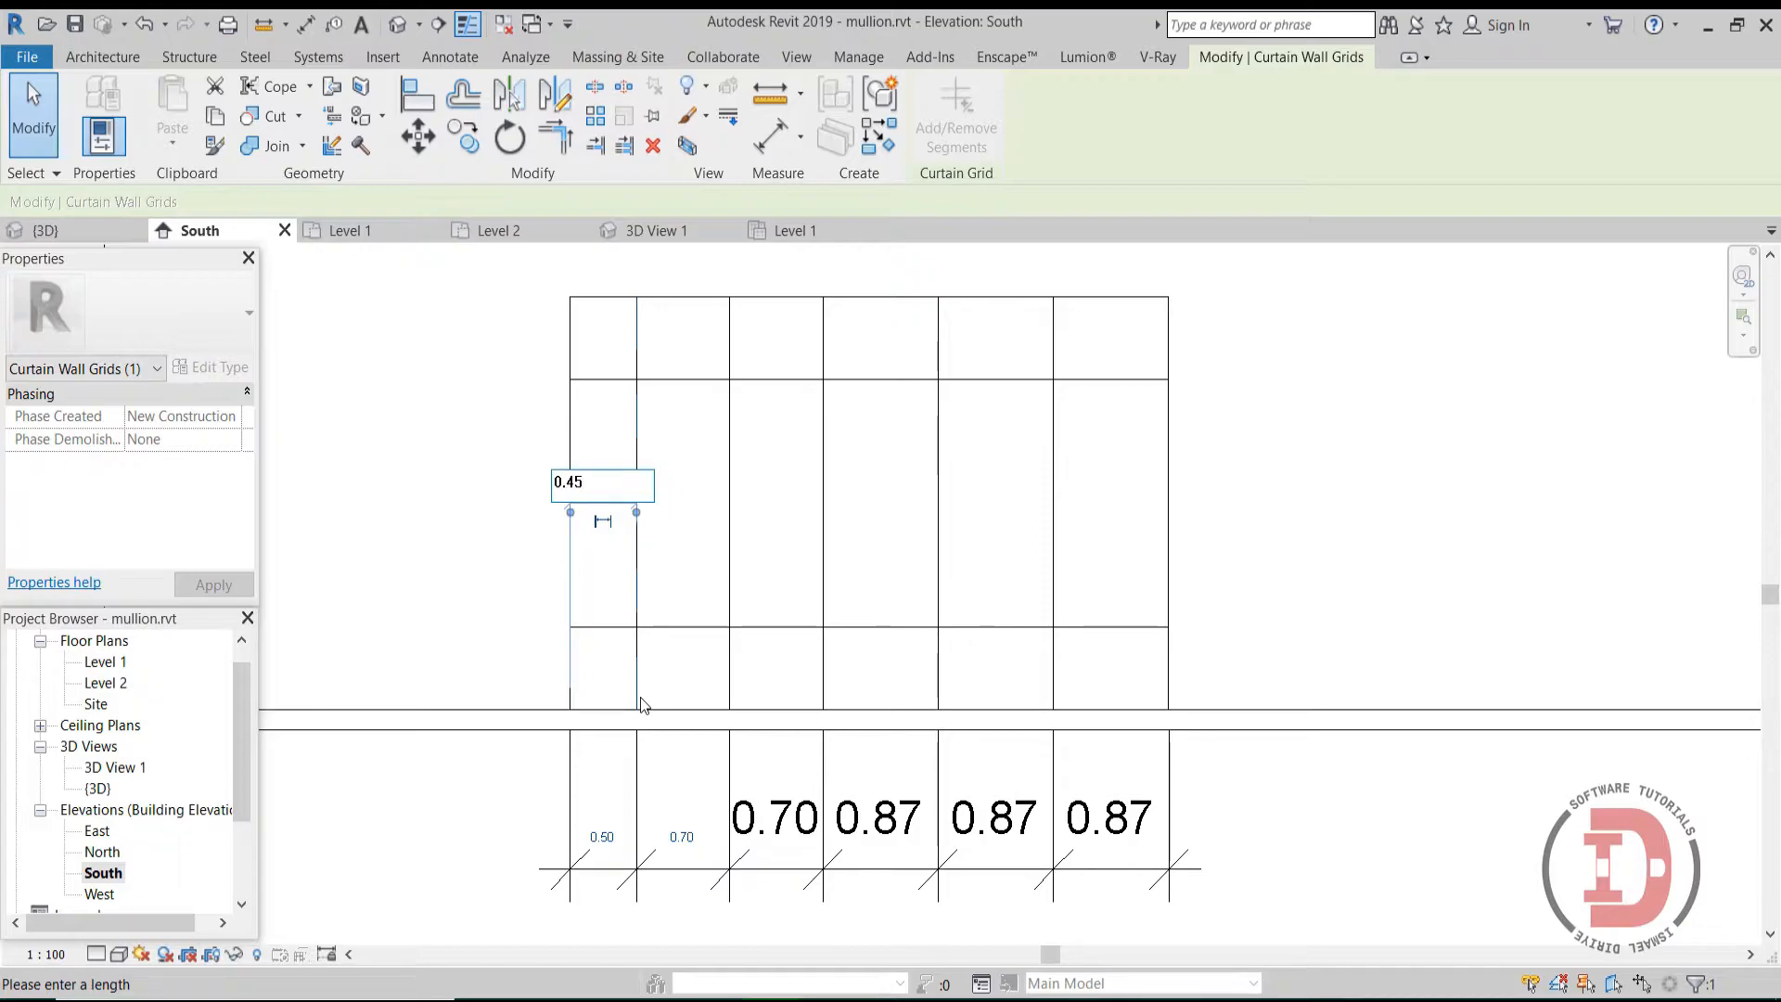
key(Return)
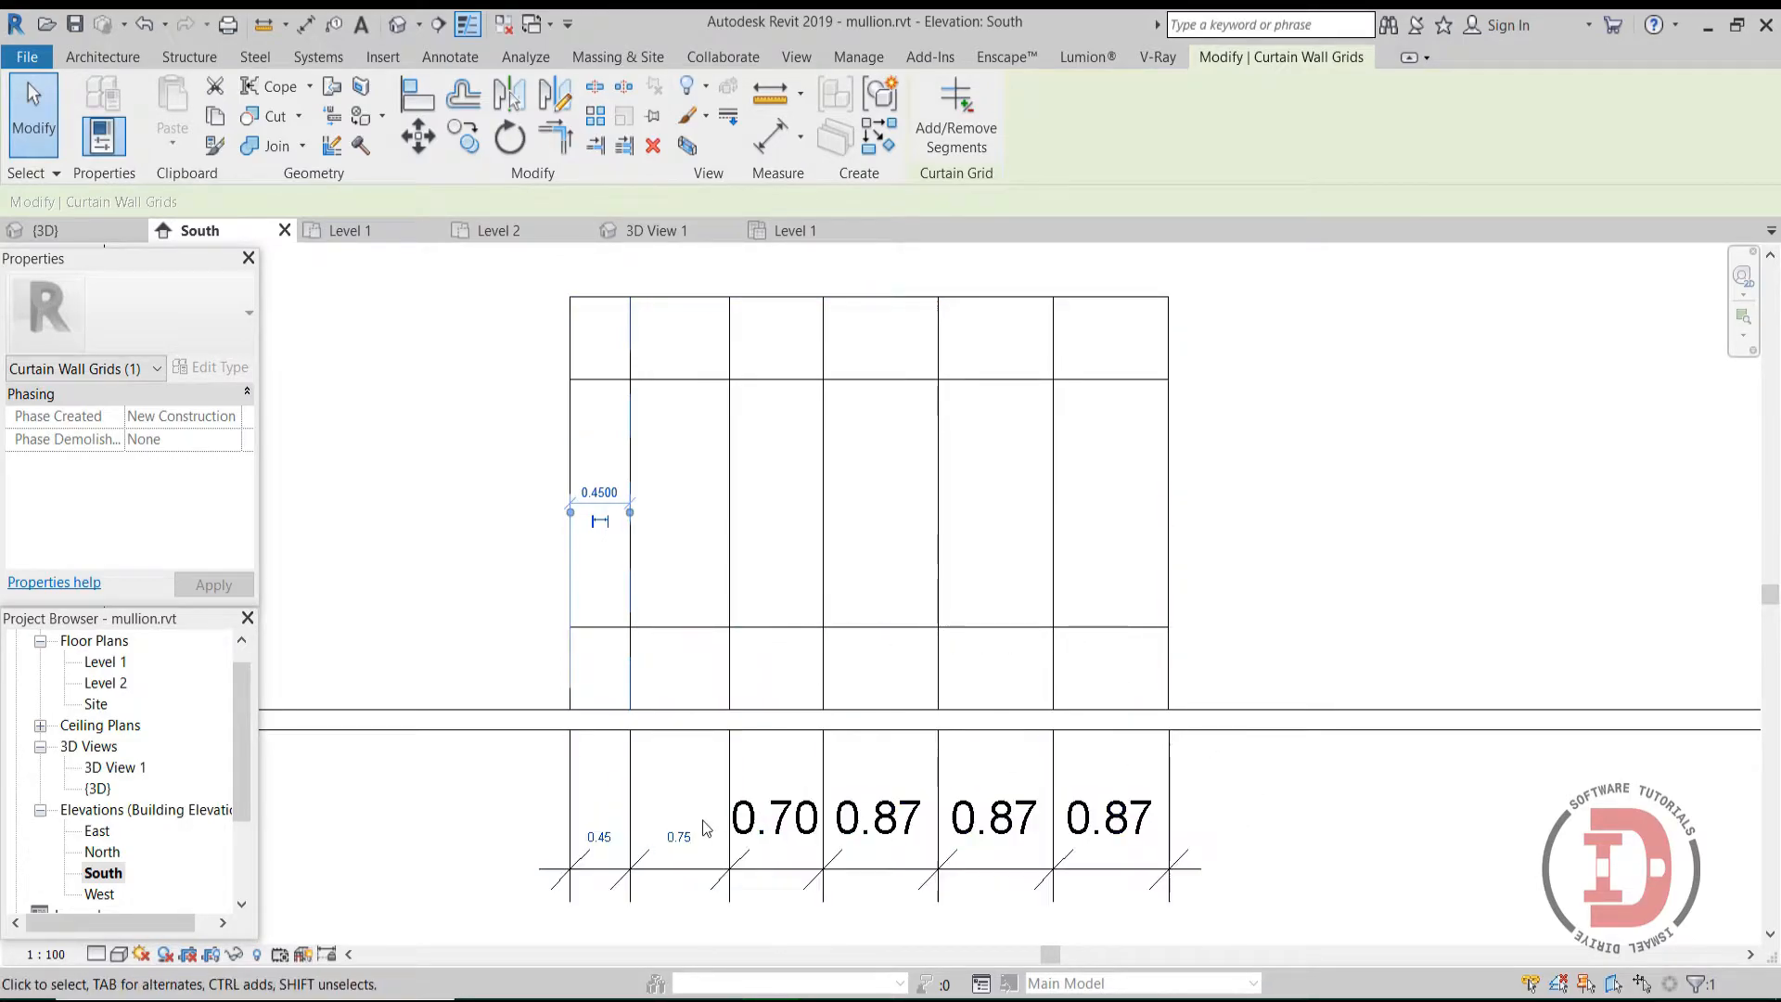
Step: Position the second and third vertical grid lines so each is 0.9 m from the line to its left
click(729, 569)
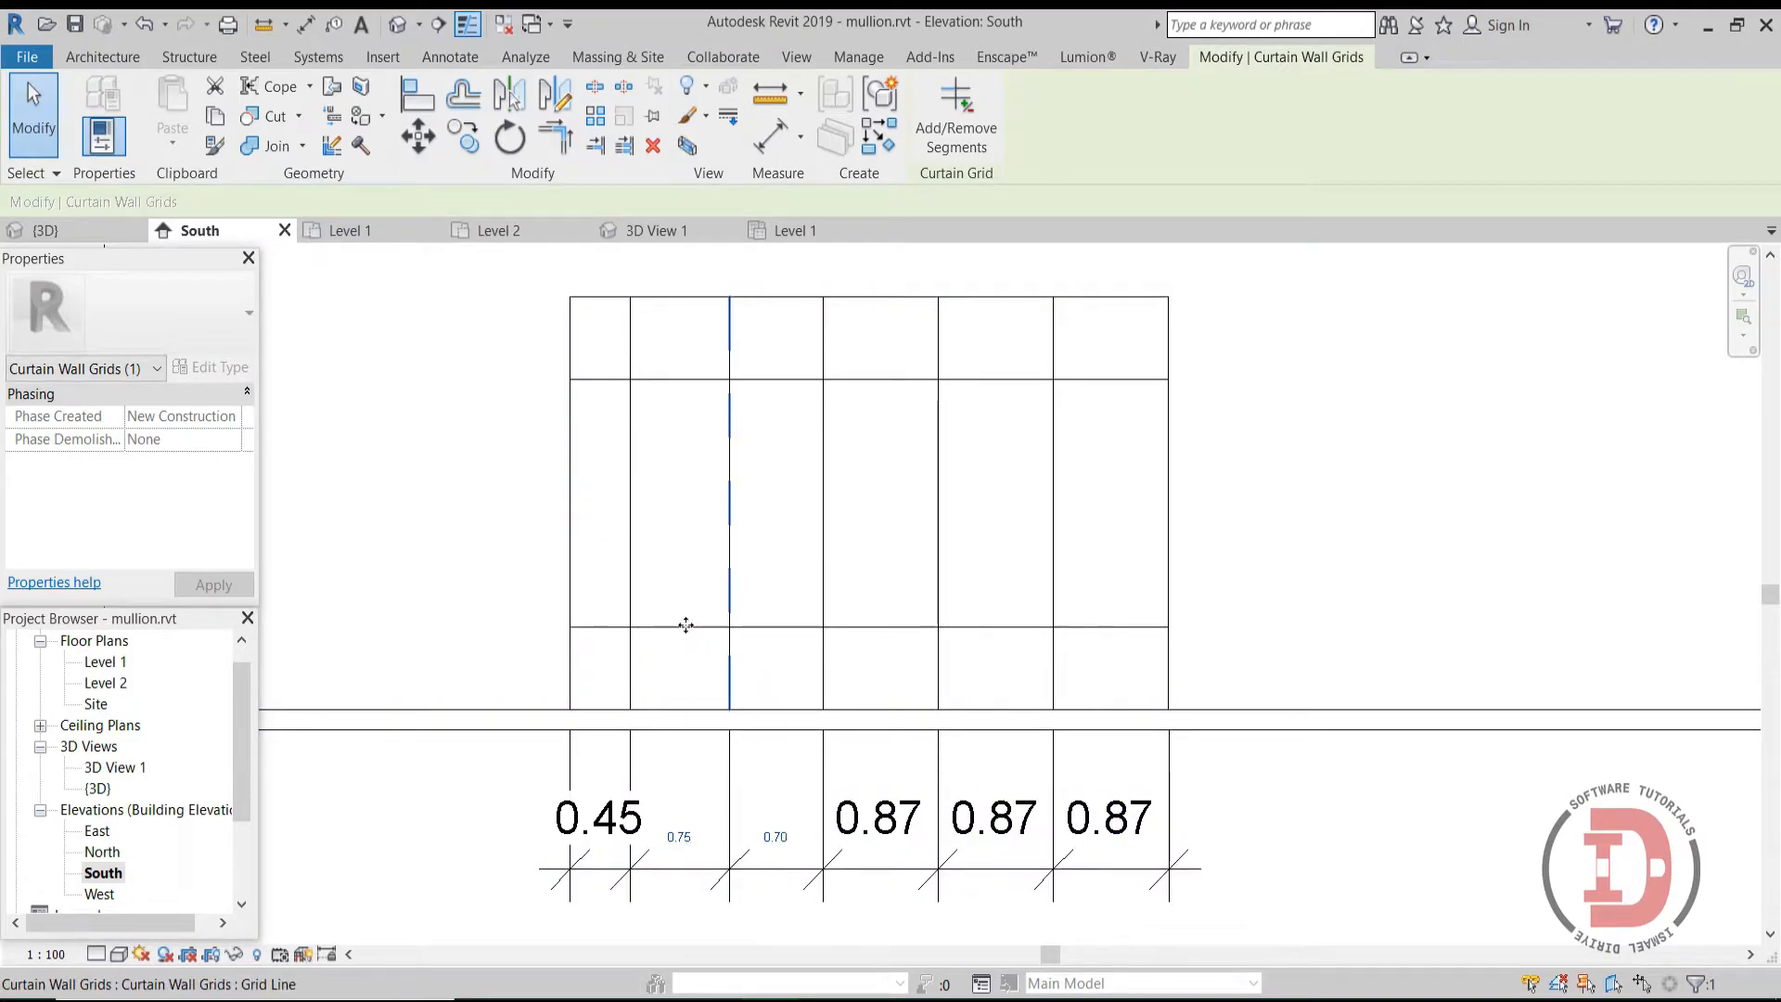
click(679, 837)
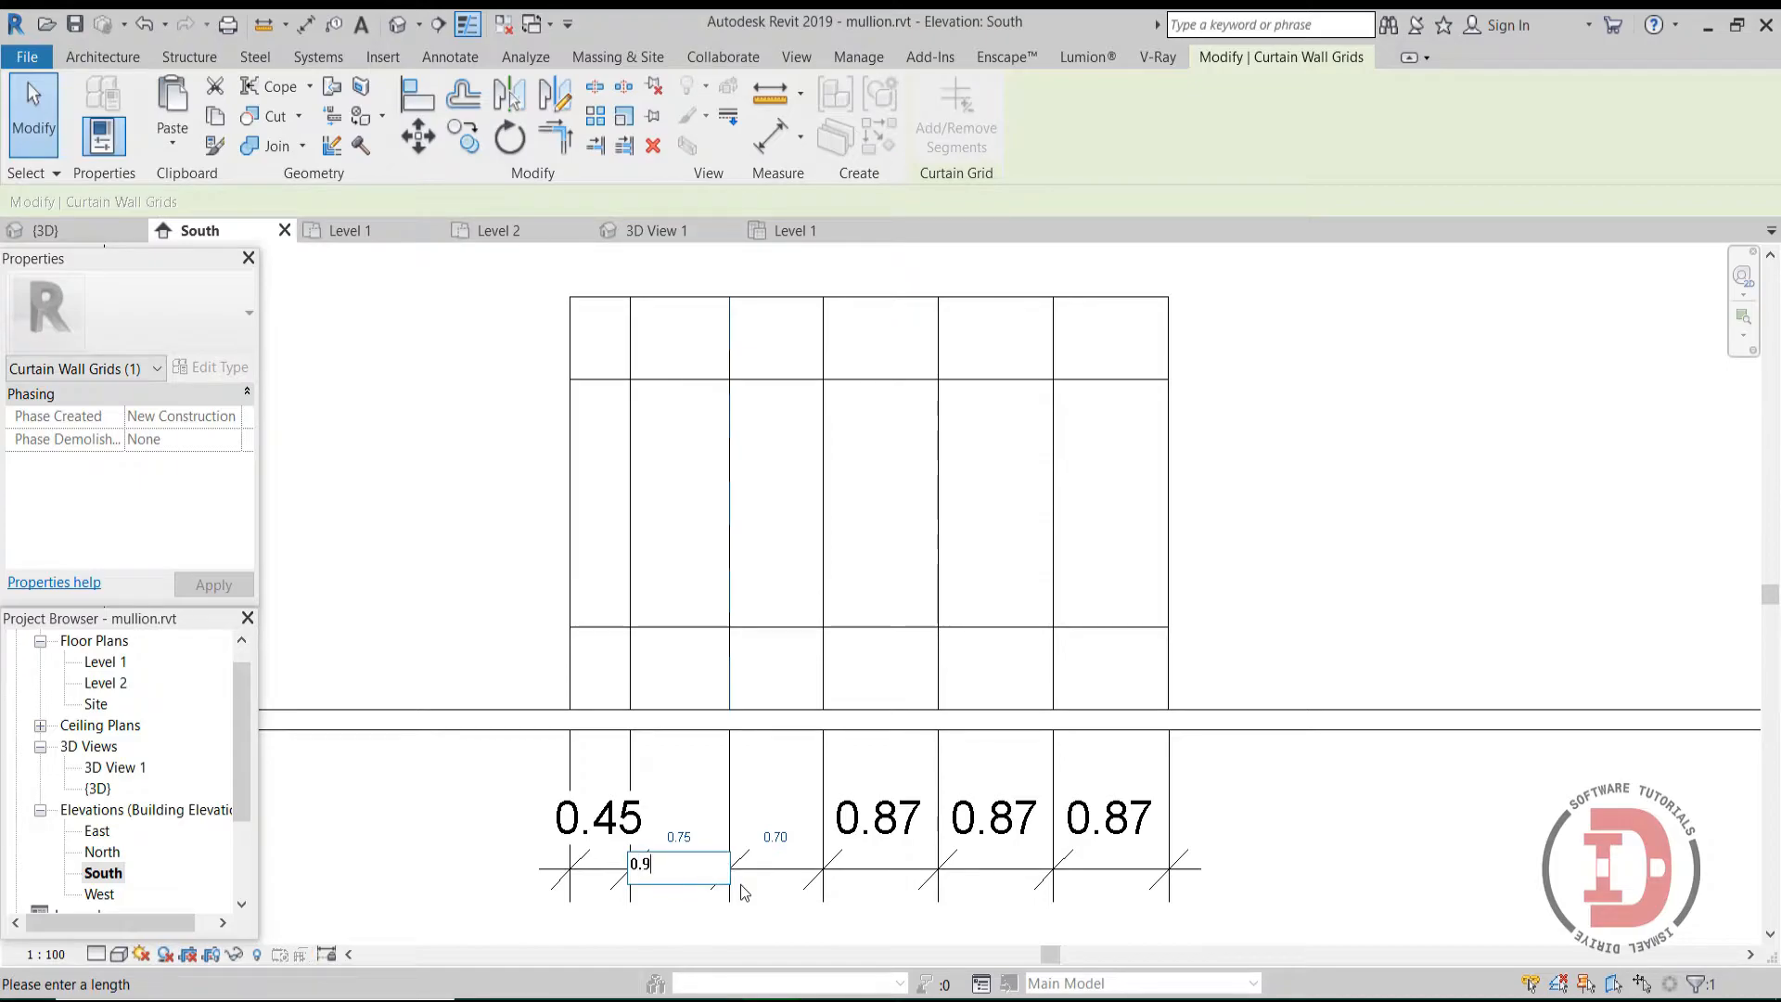
key(Return)
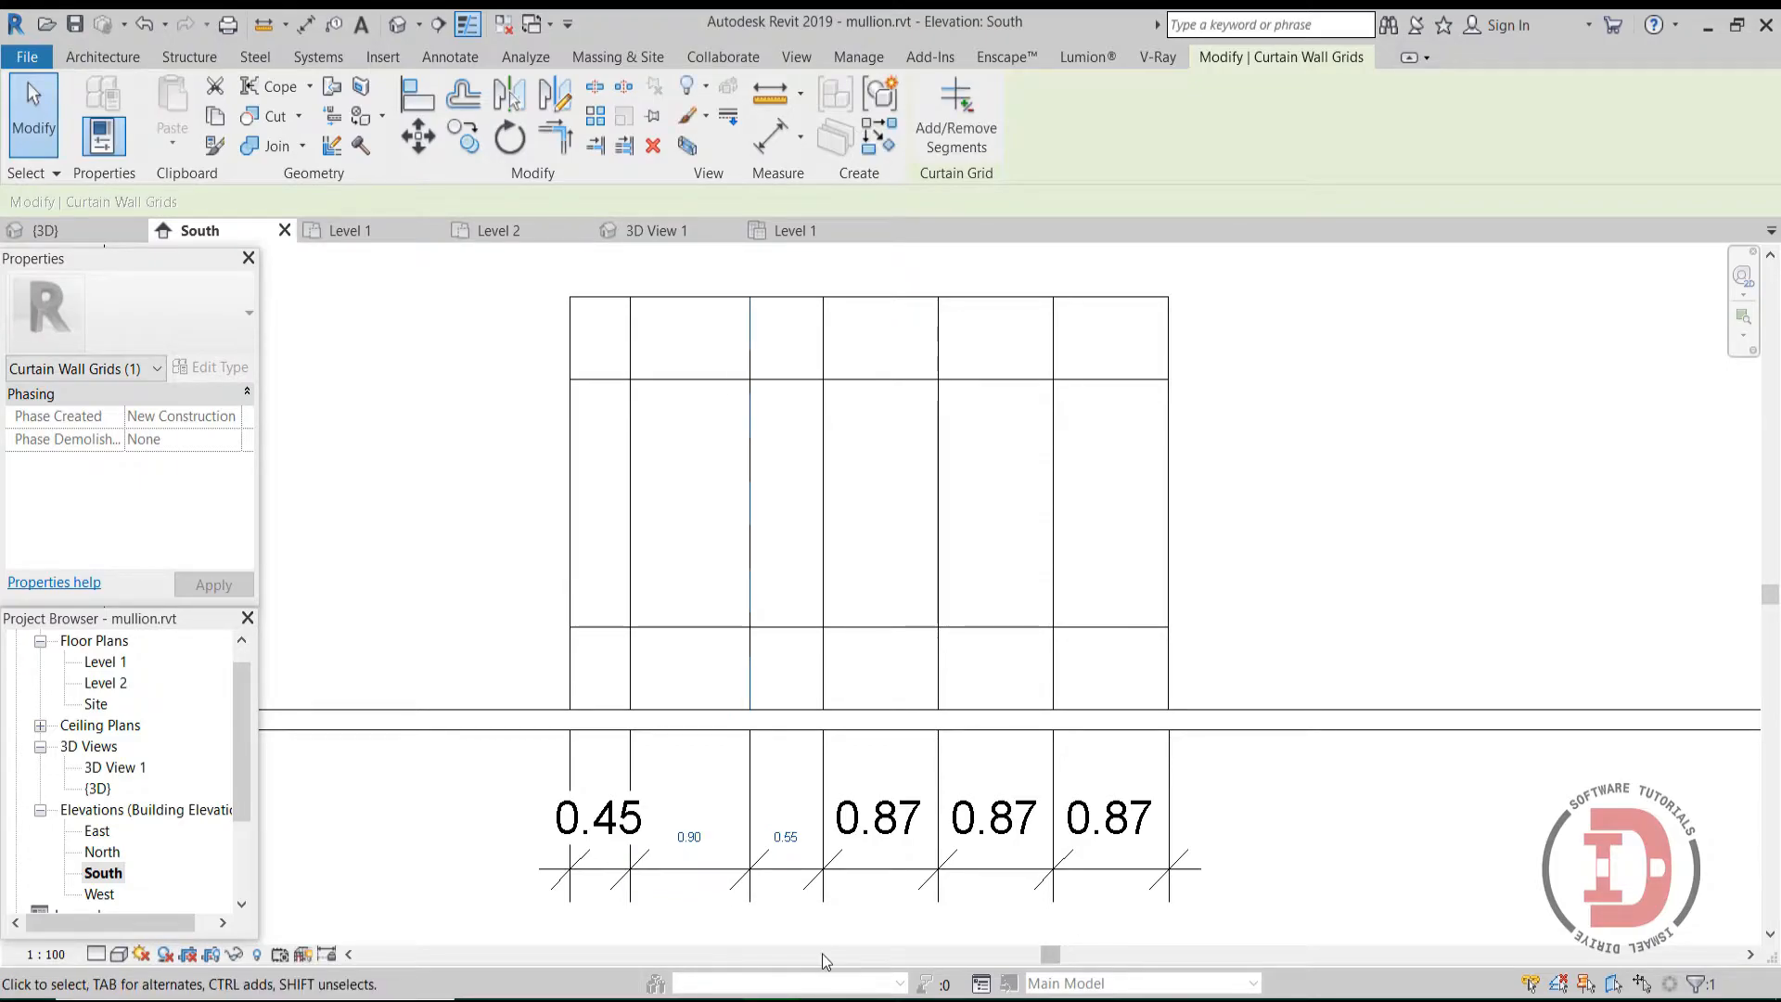
click(824, 533)
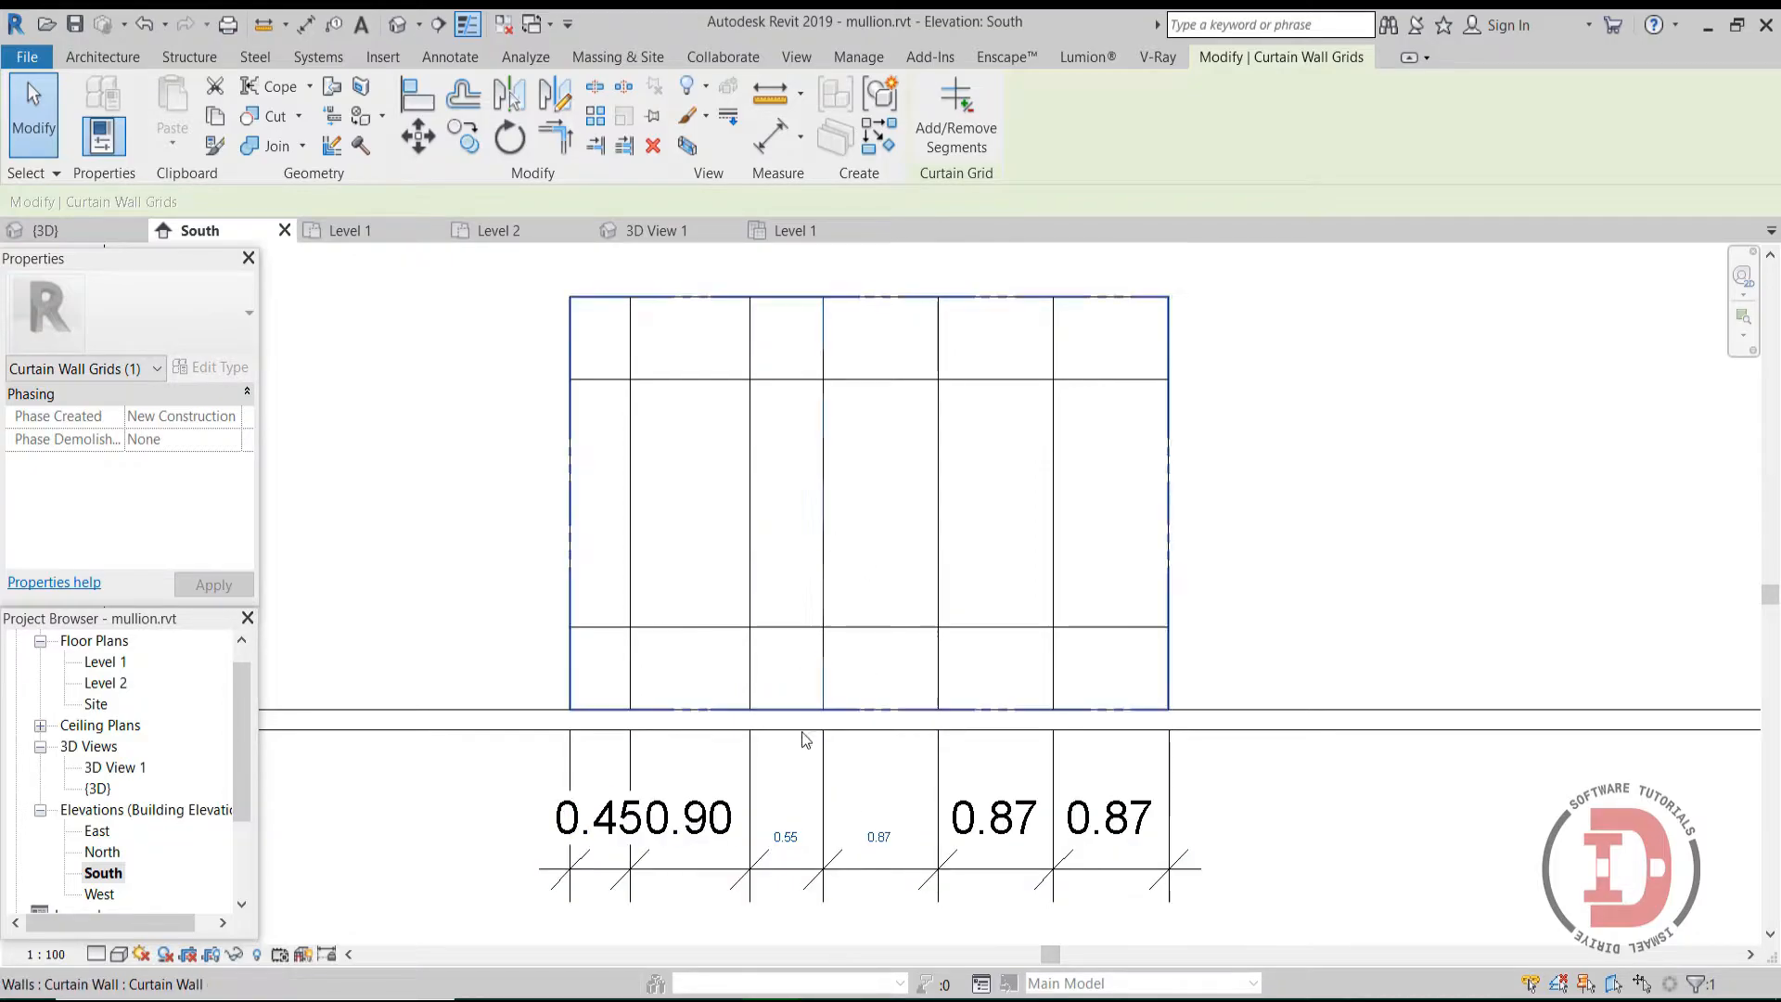
click(786, 836)
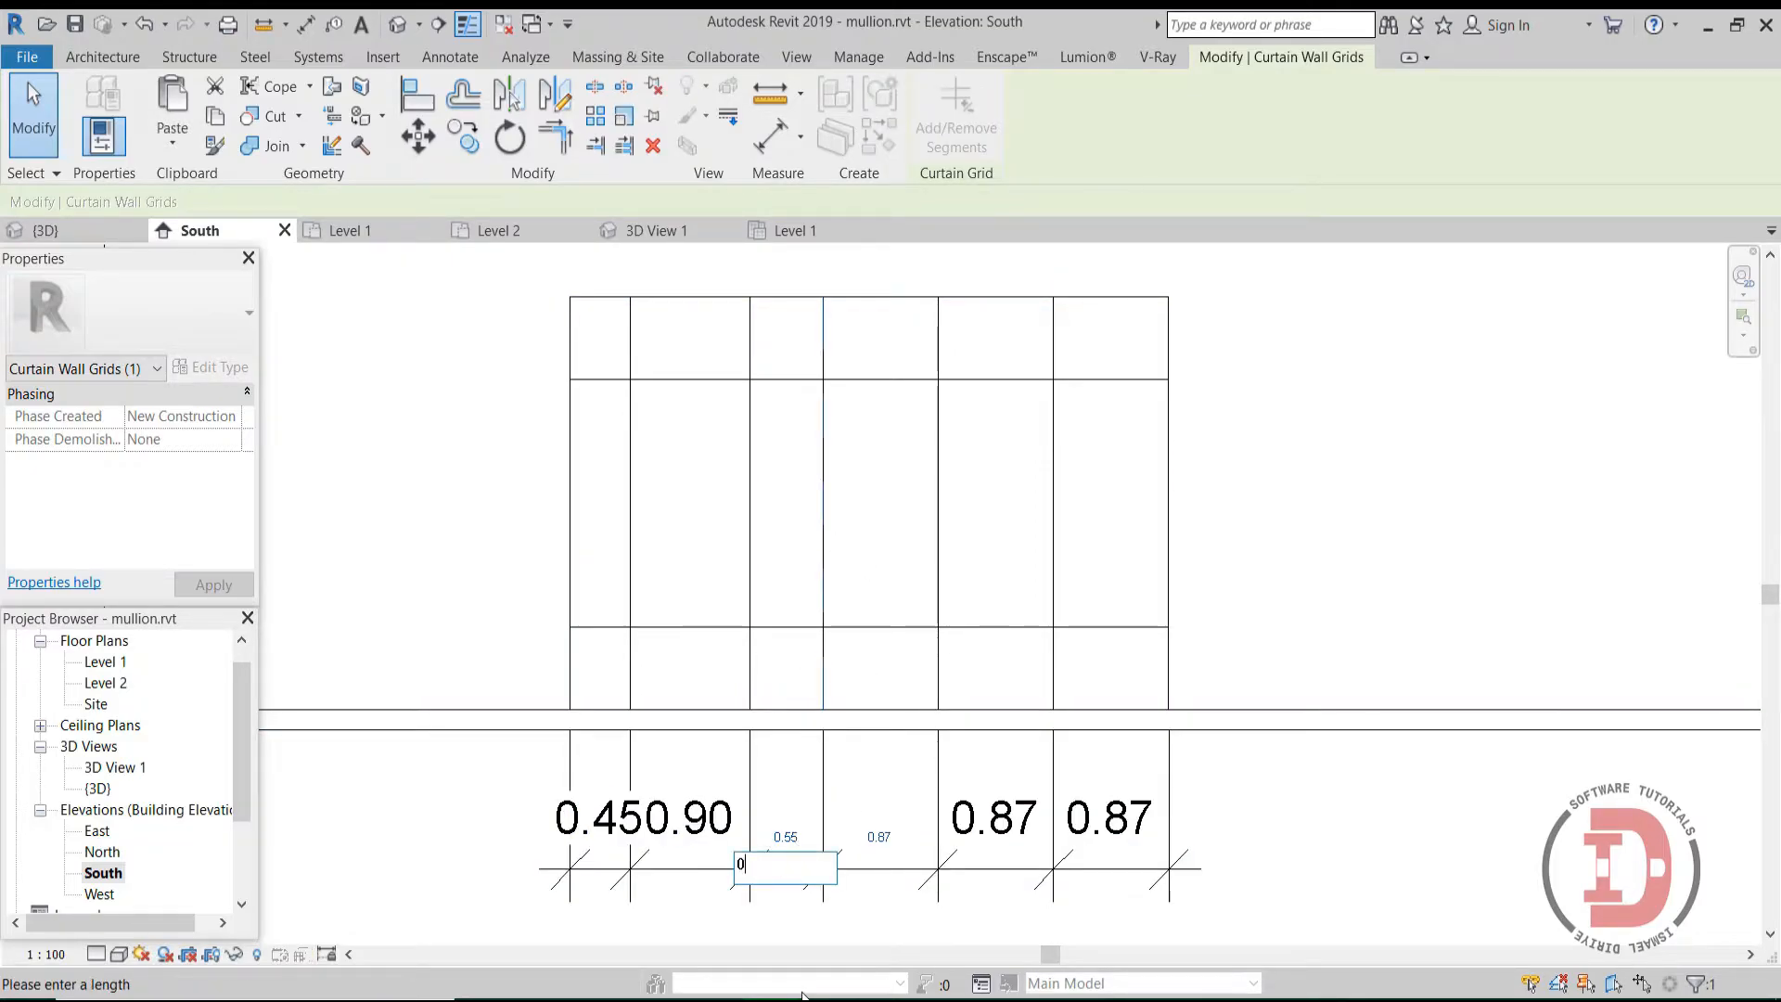
text(0.9)
key(Return)
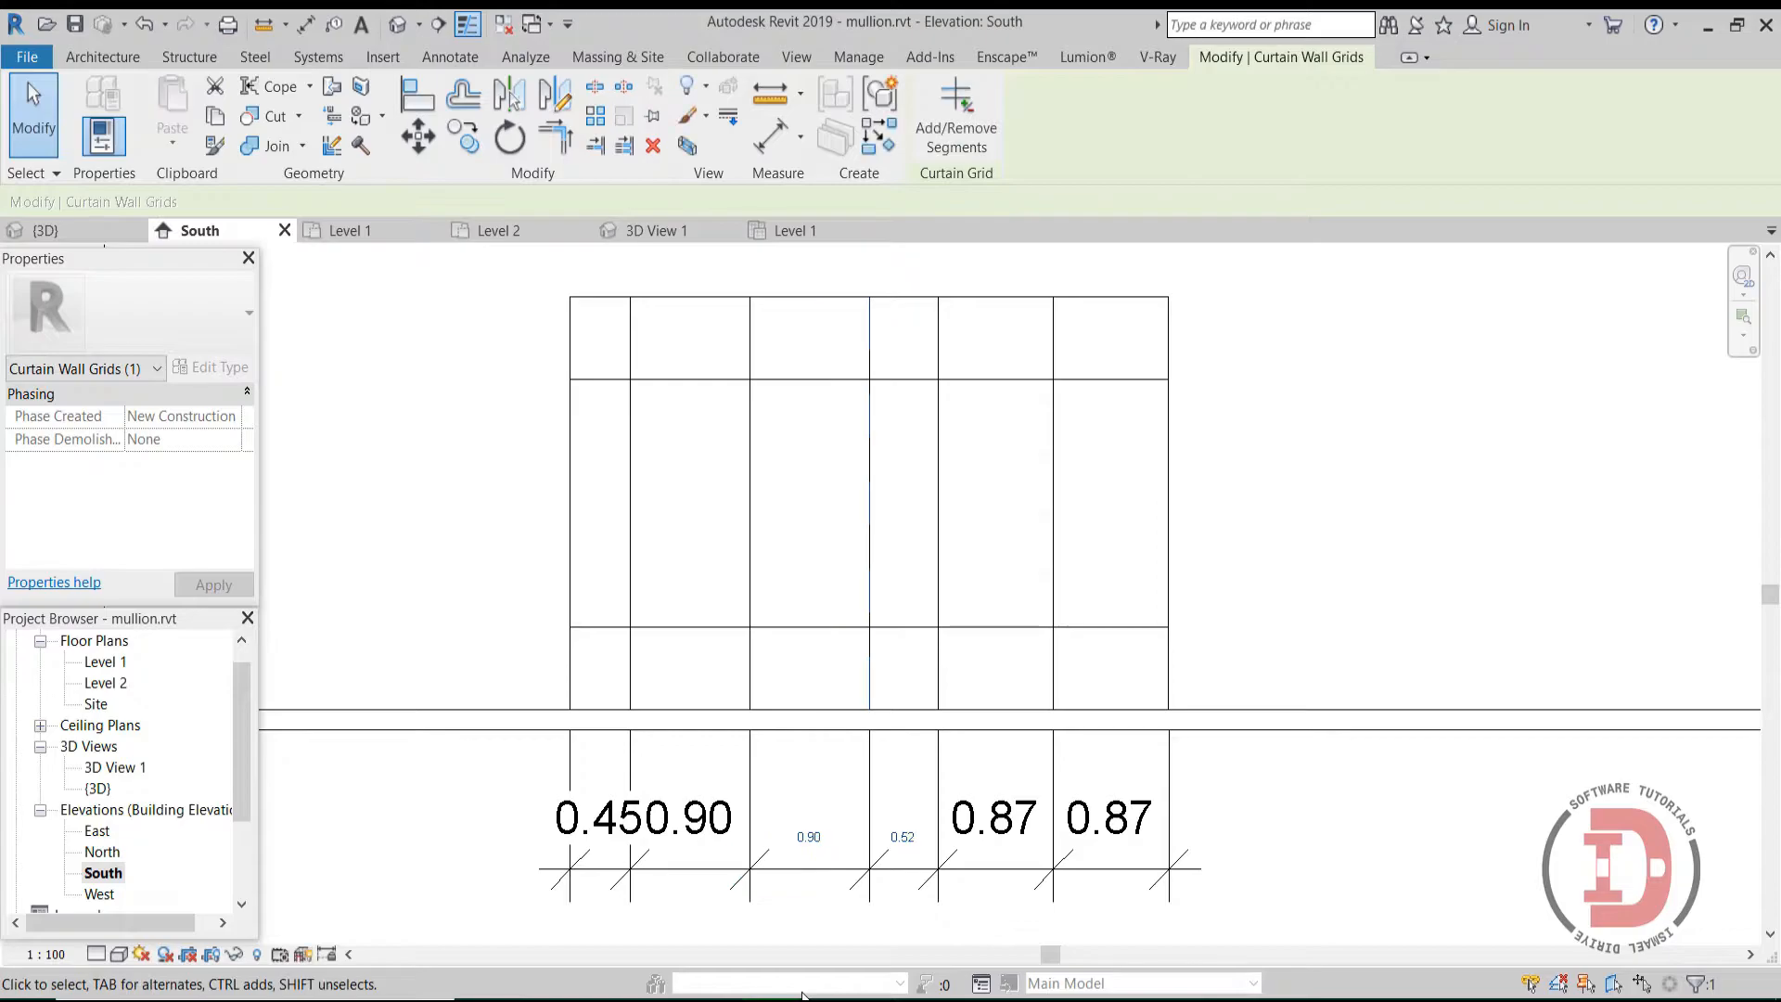
Step: Position the fourth and fifth vertical grid lines so each is 0.9 m from the line to its left
click(938, 588)
click(901, 846)
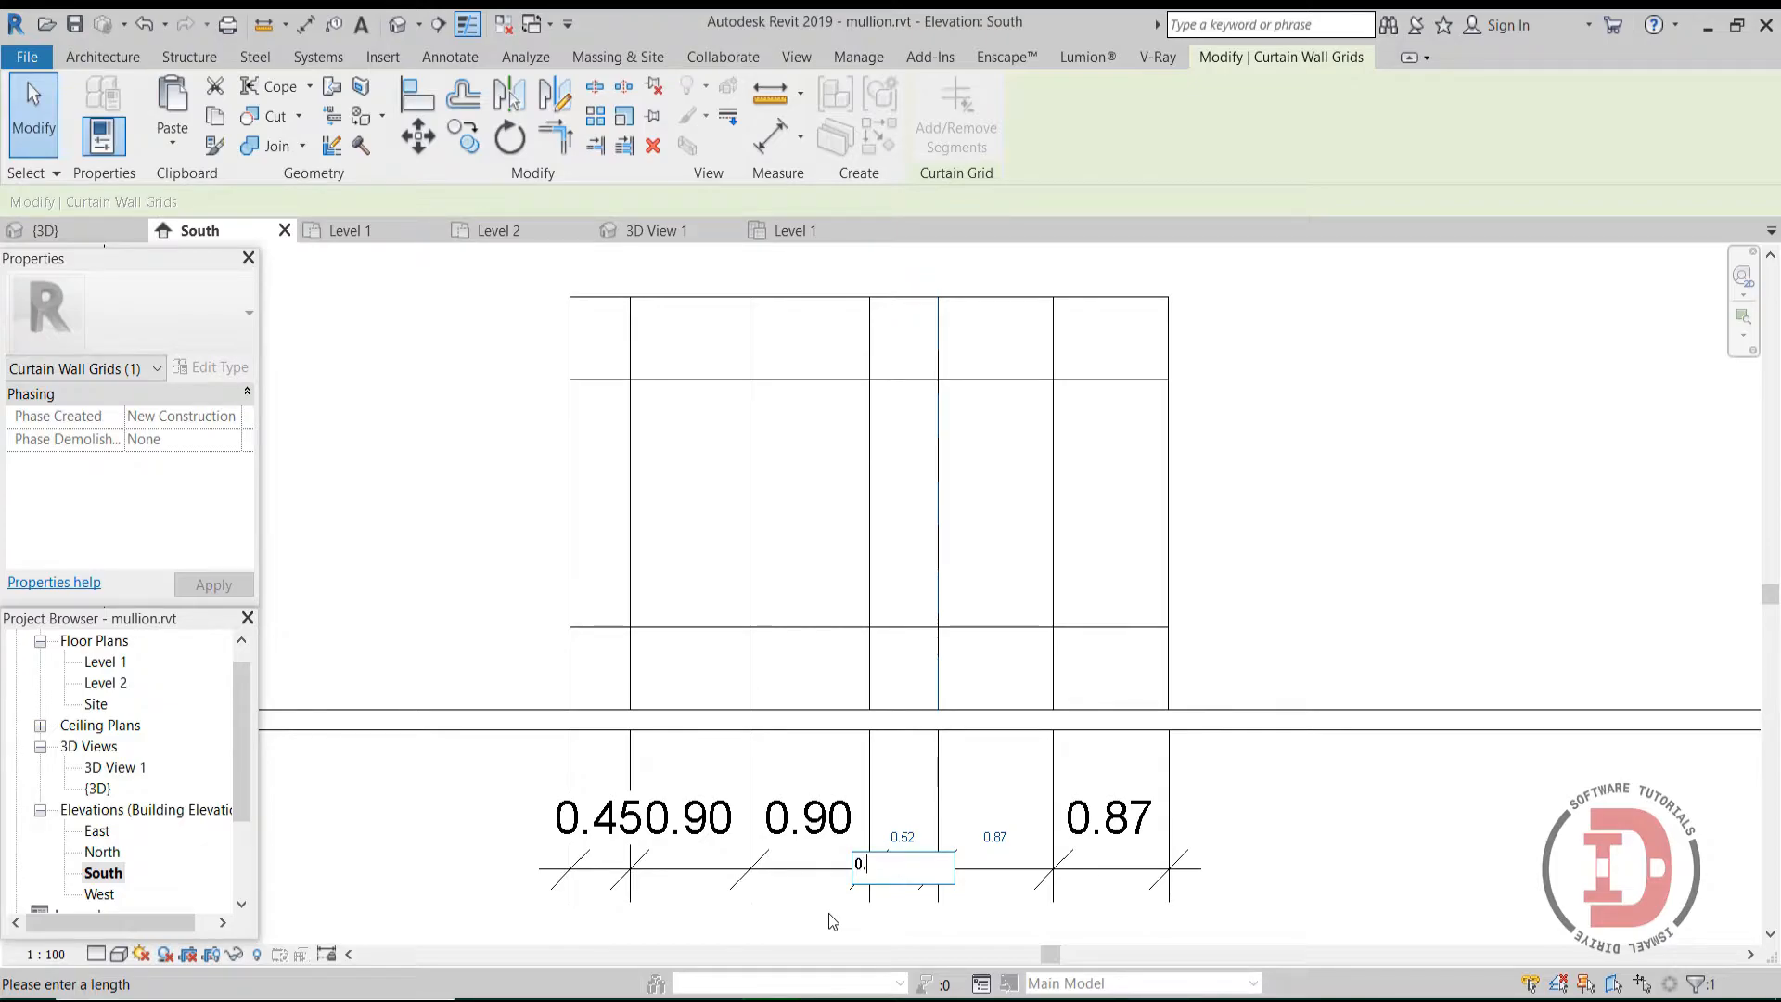
key(Return)
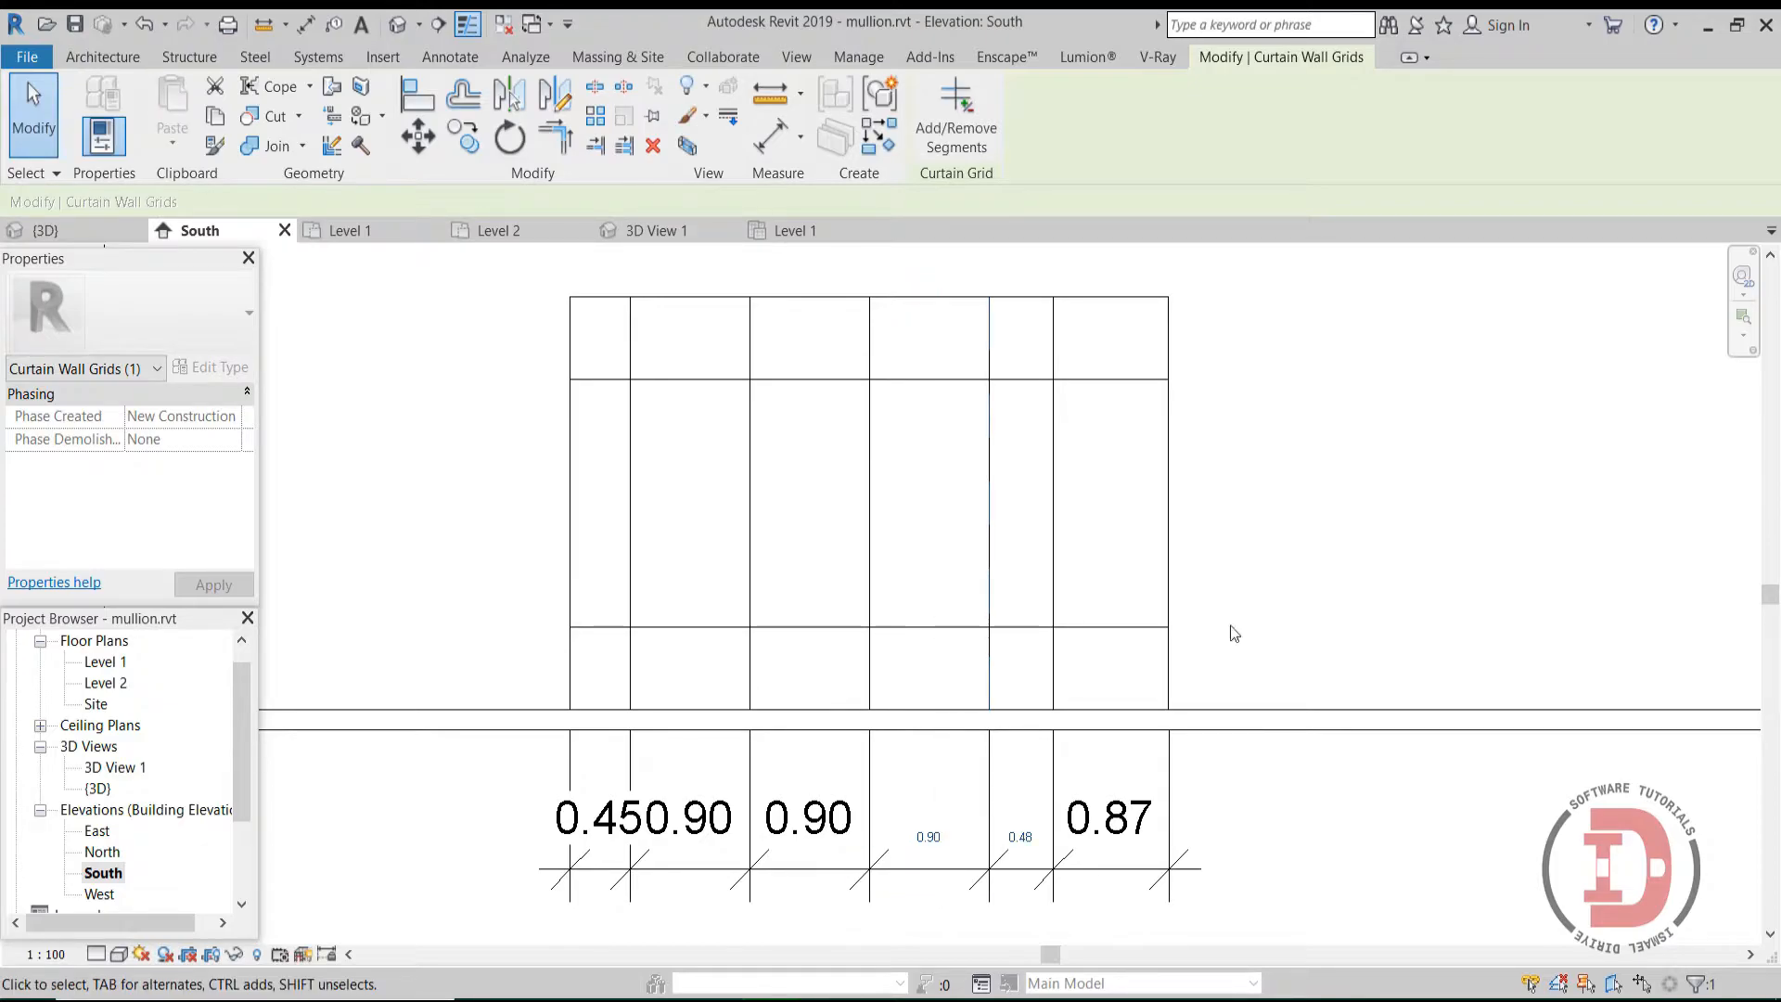
click(1056, 470)
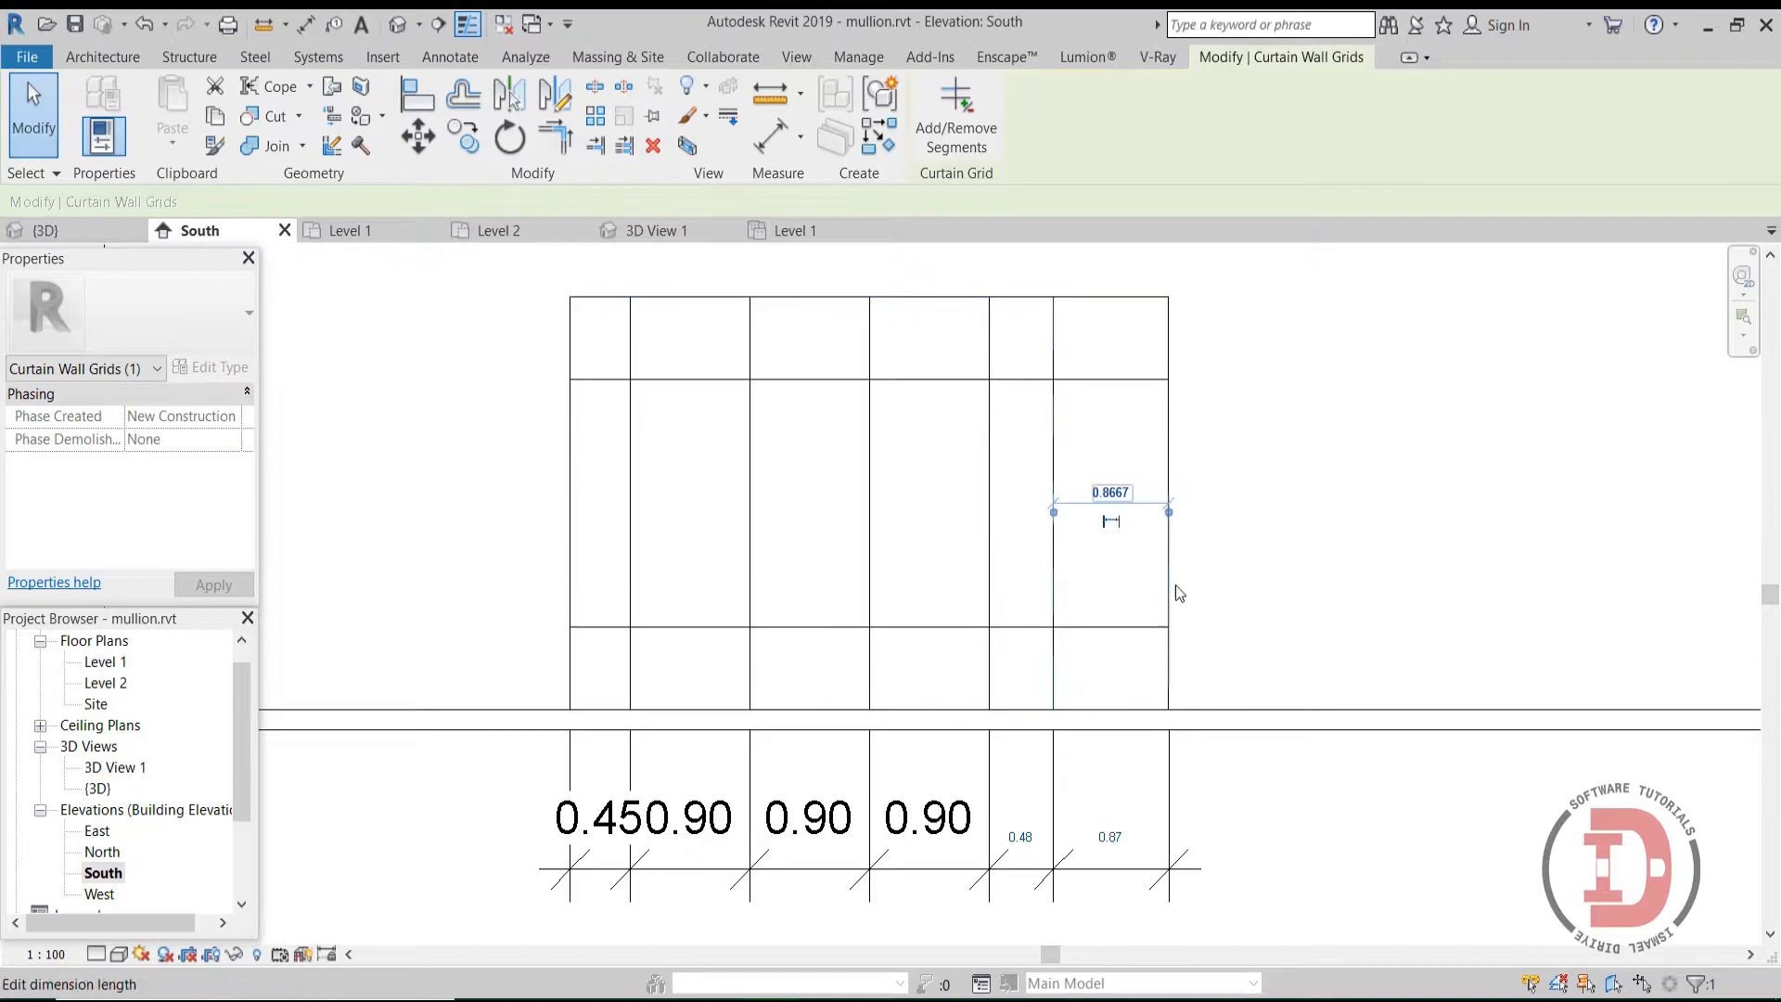
click(1020, 836)
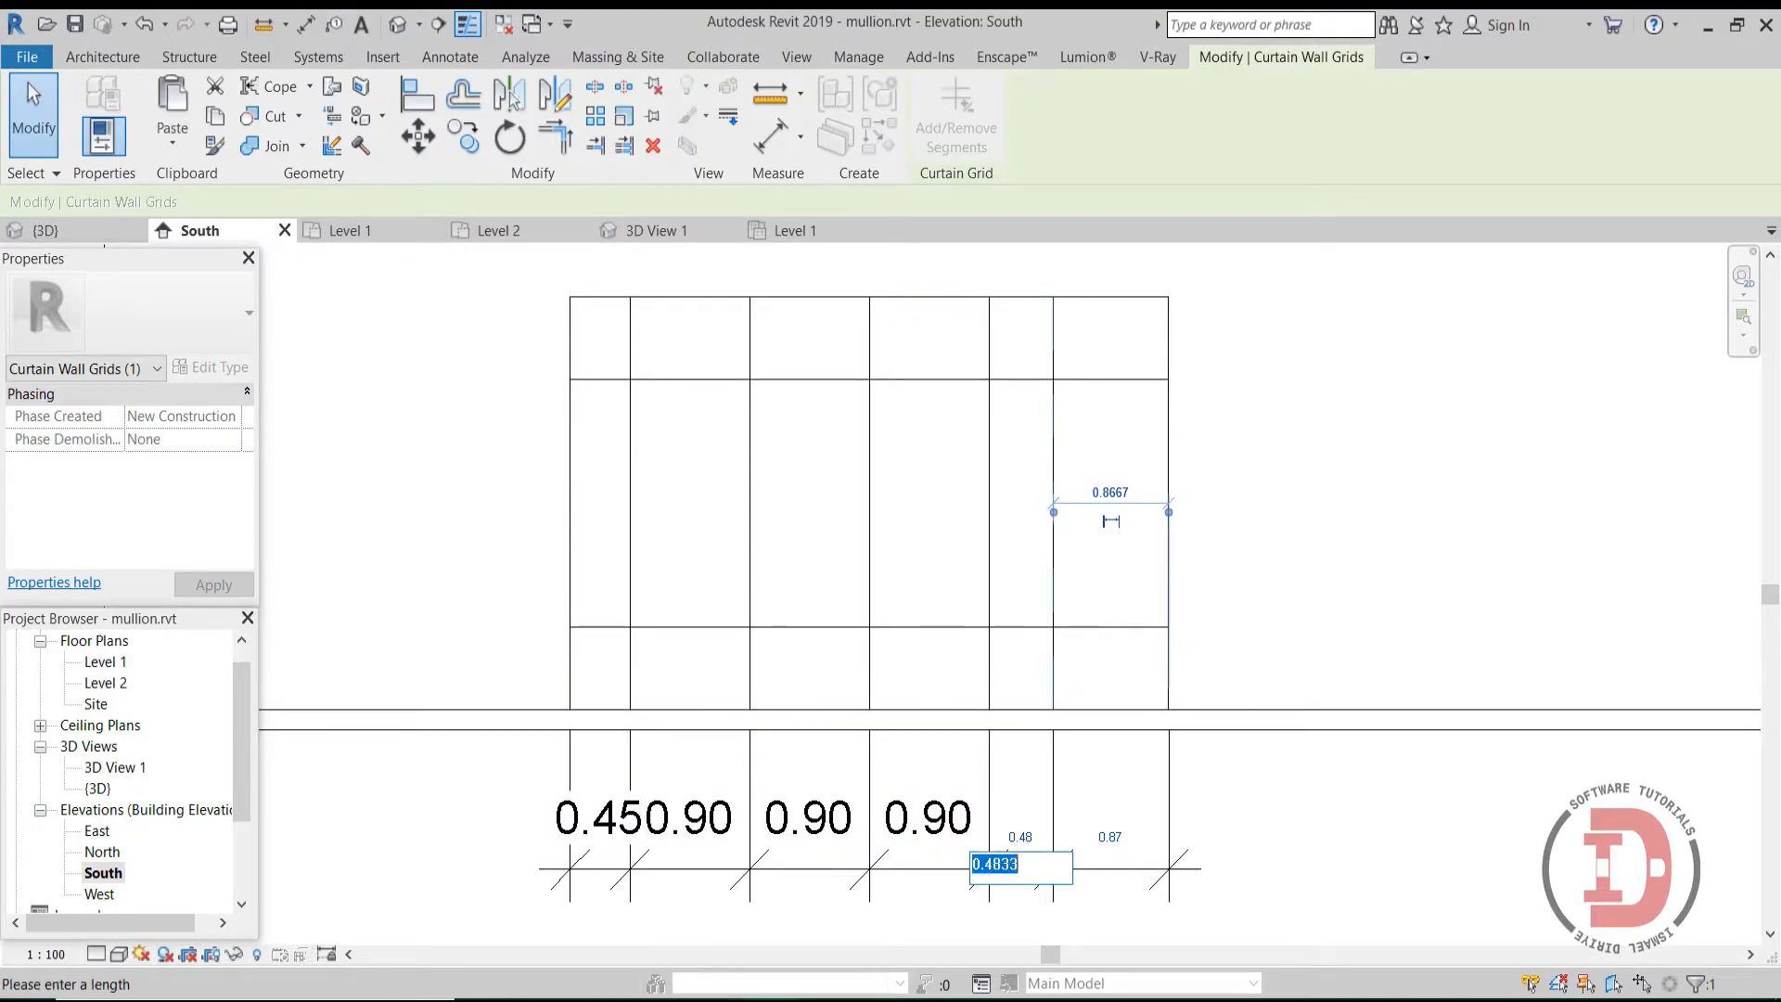
key(Return)
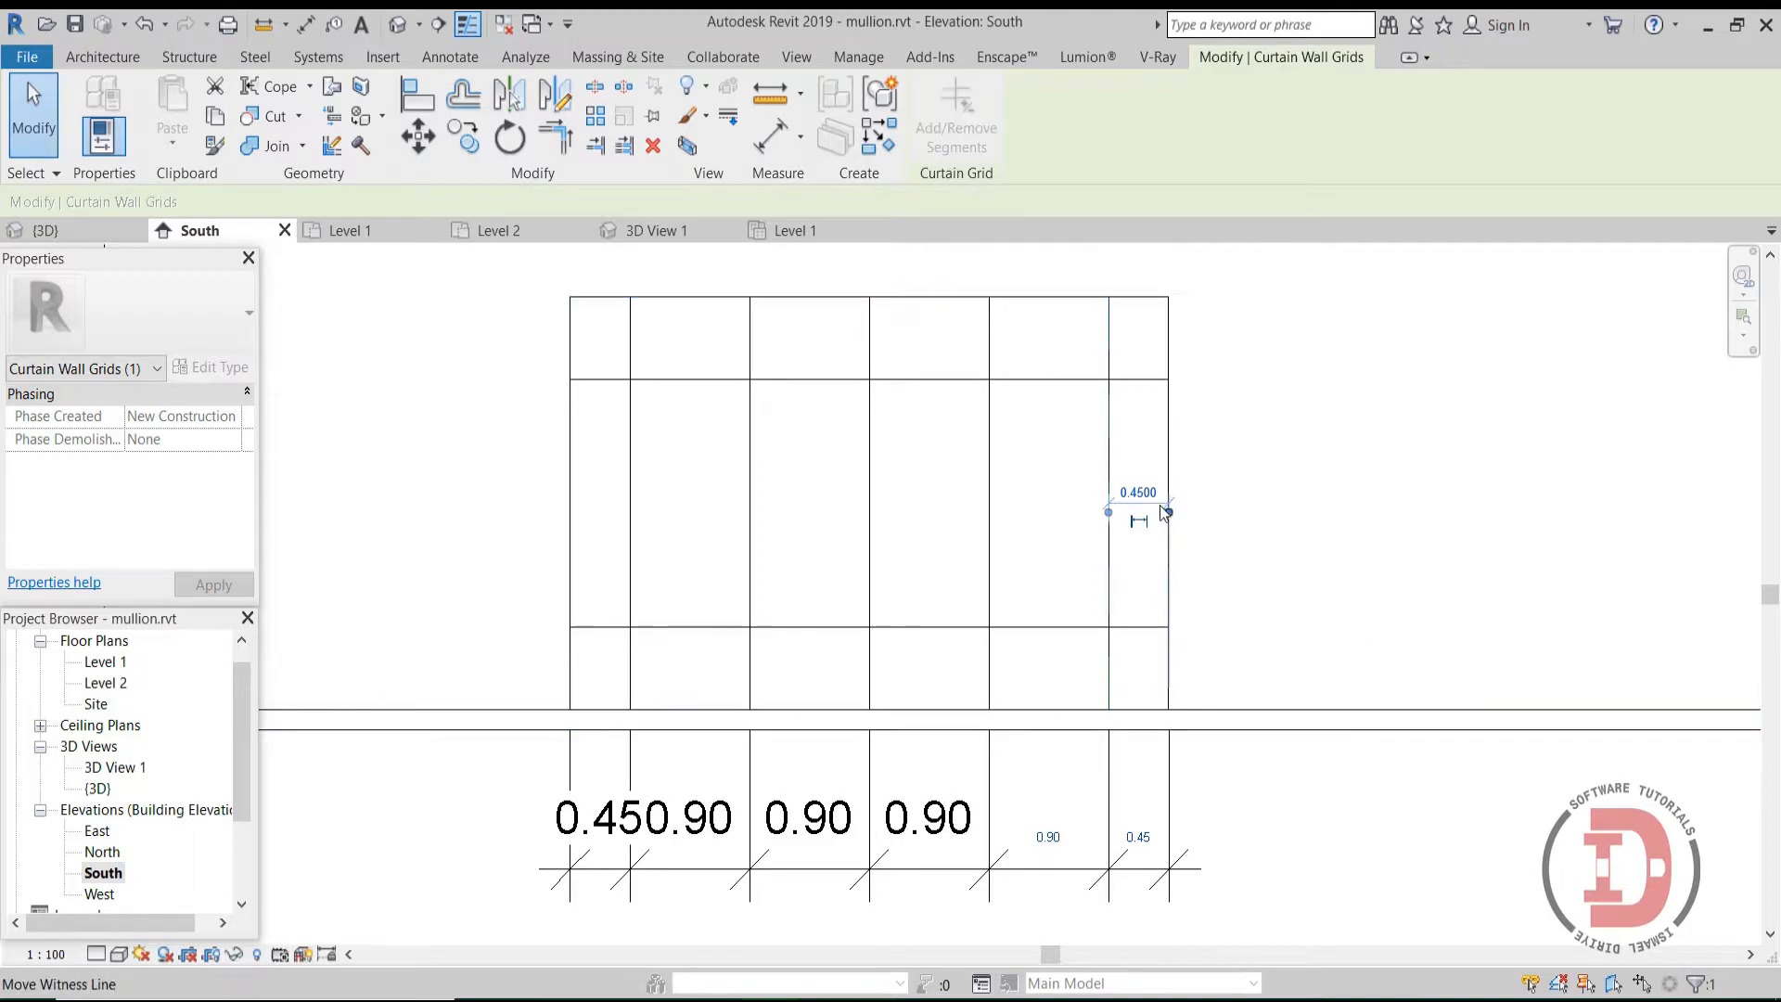
click(1129, 521)
click(1280, 847)
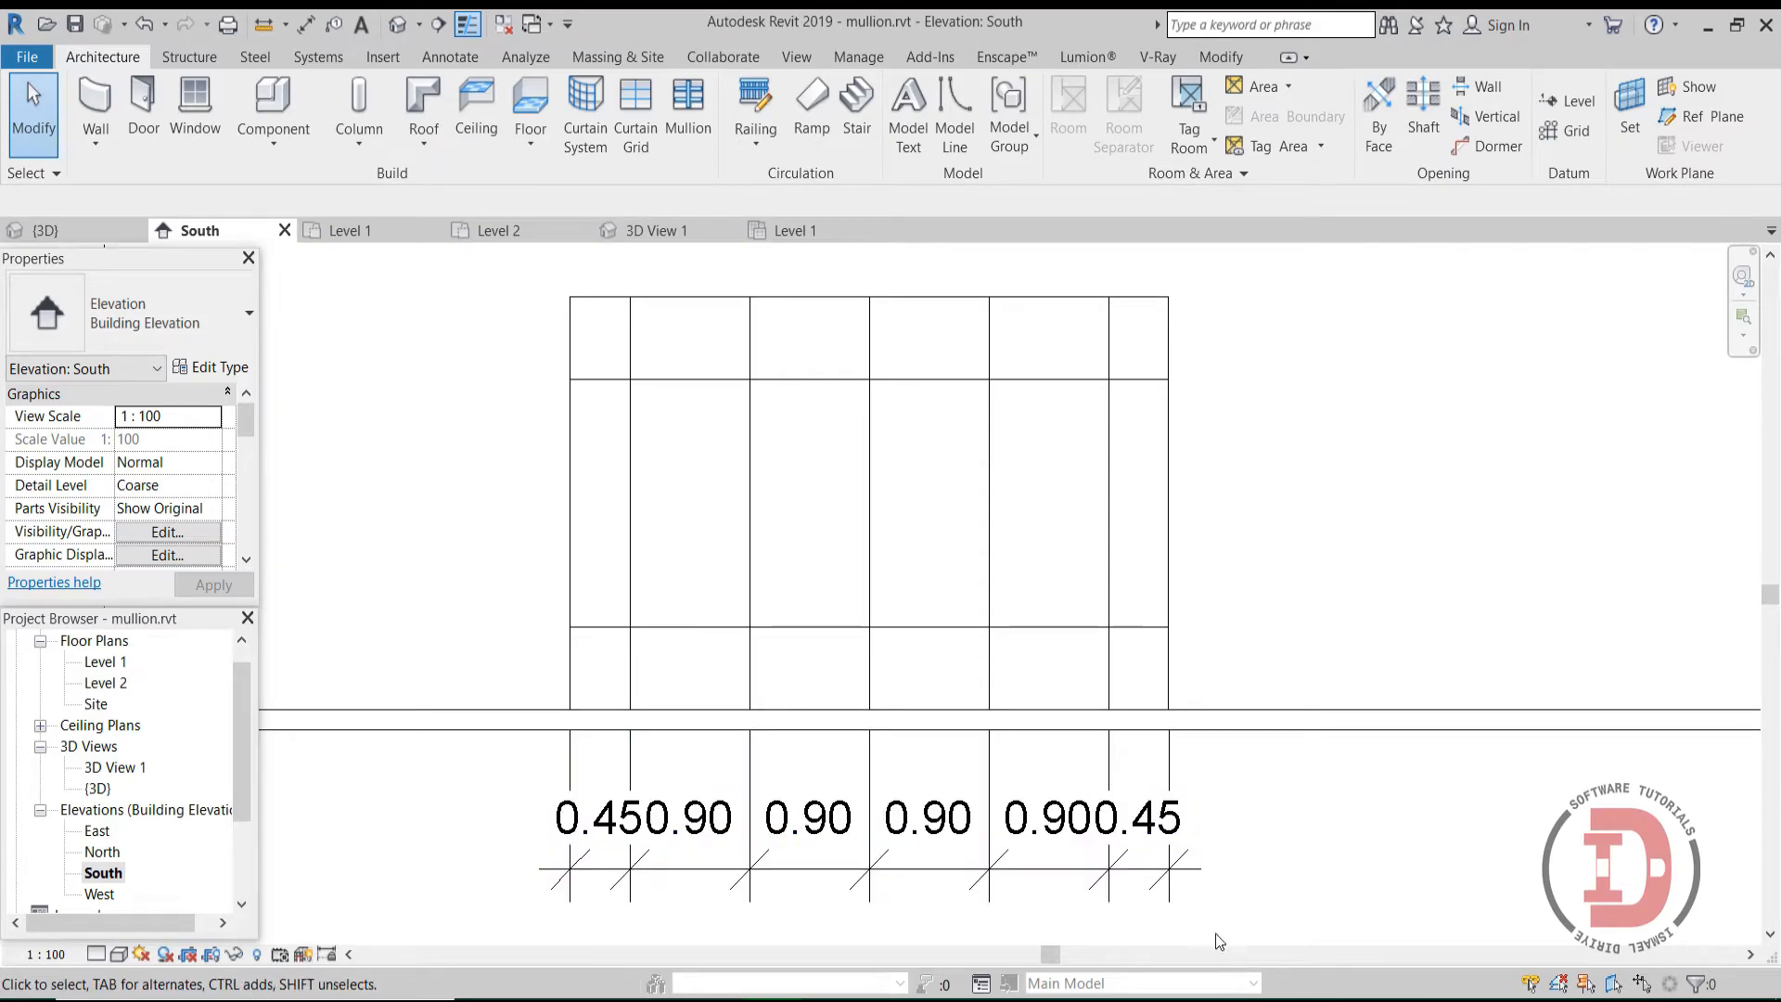
Step: Delete the dimension string below the curtain wall
click(1057, 876)
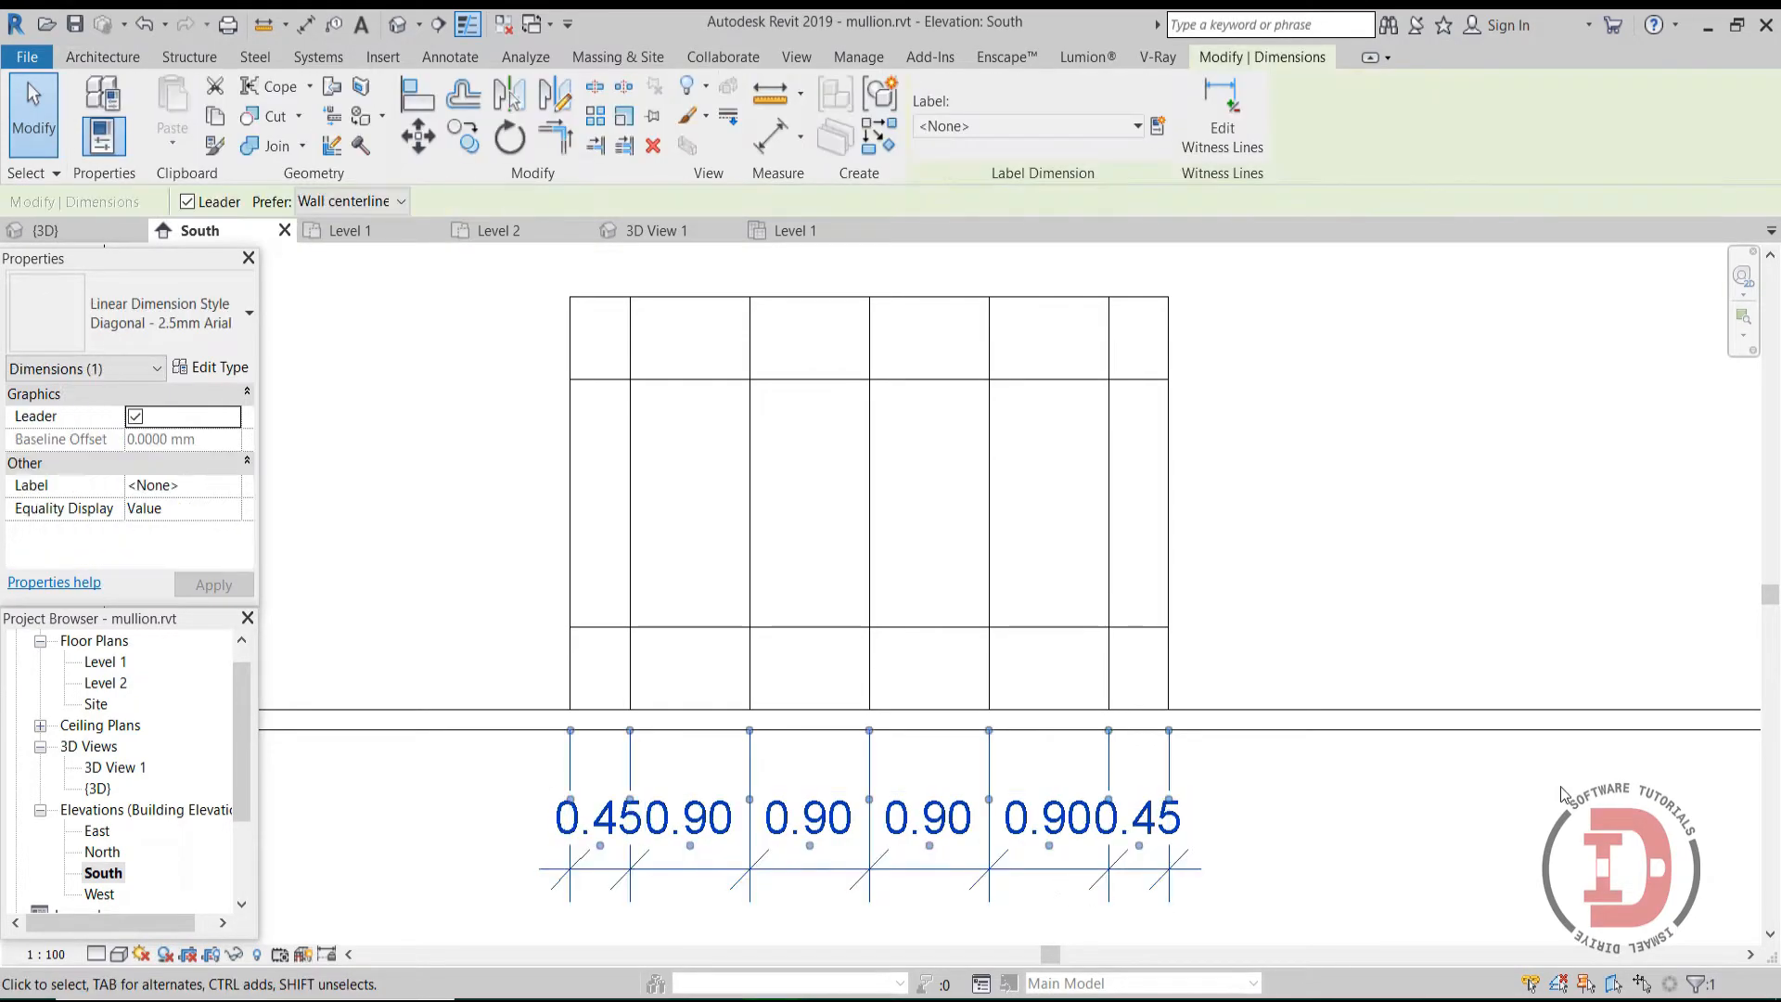
key(Delete)
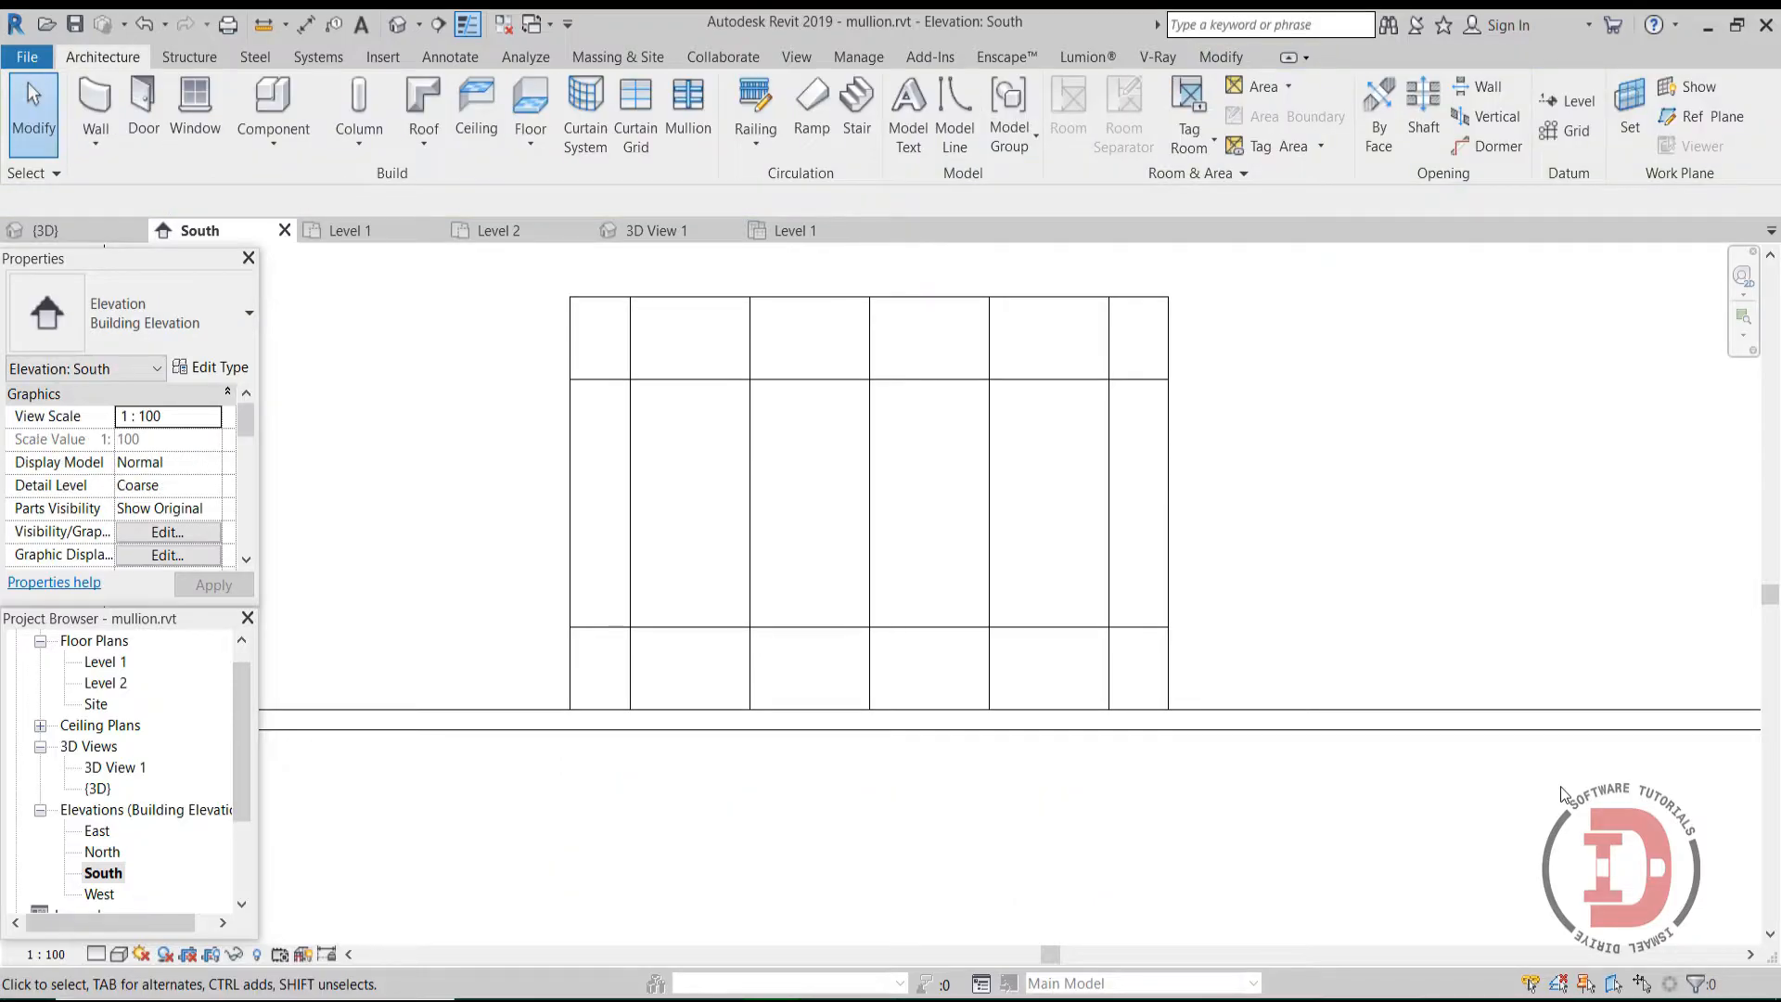
Step: Remove all segments of the central vertical curtain grid line with Add/Remove Segments
scroll(876, 612, down, 2)
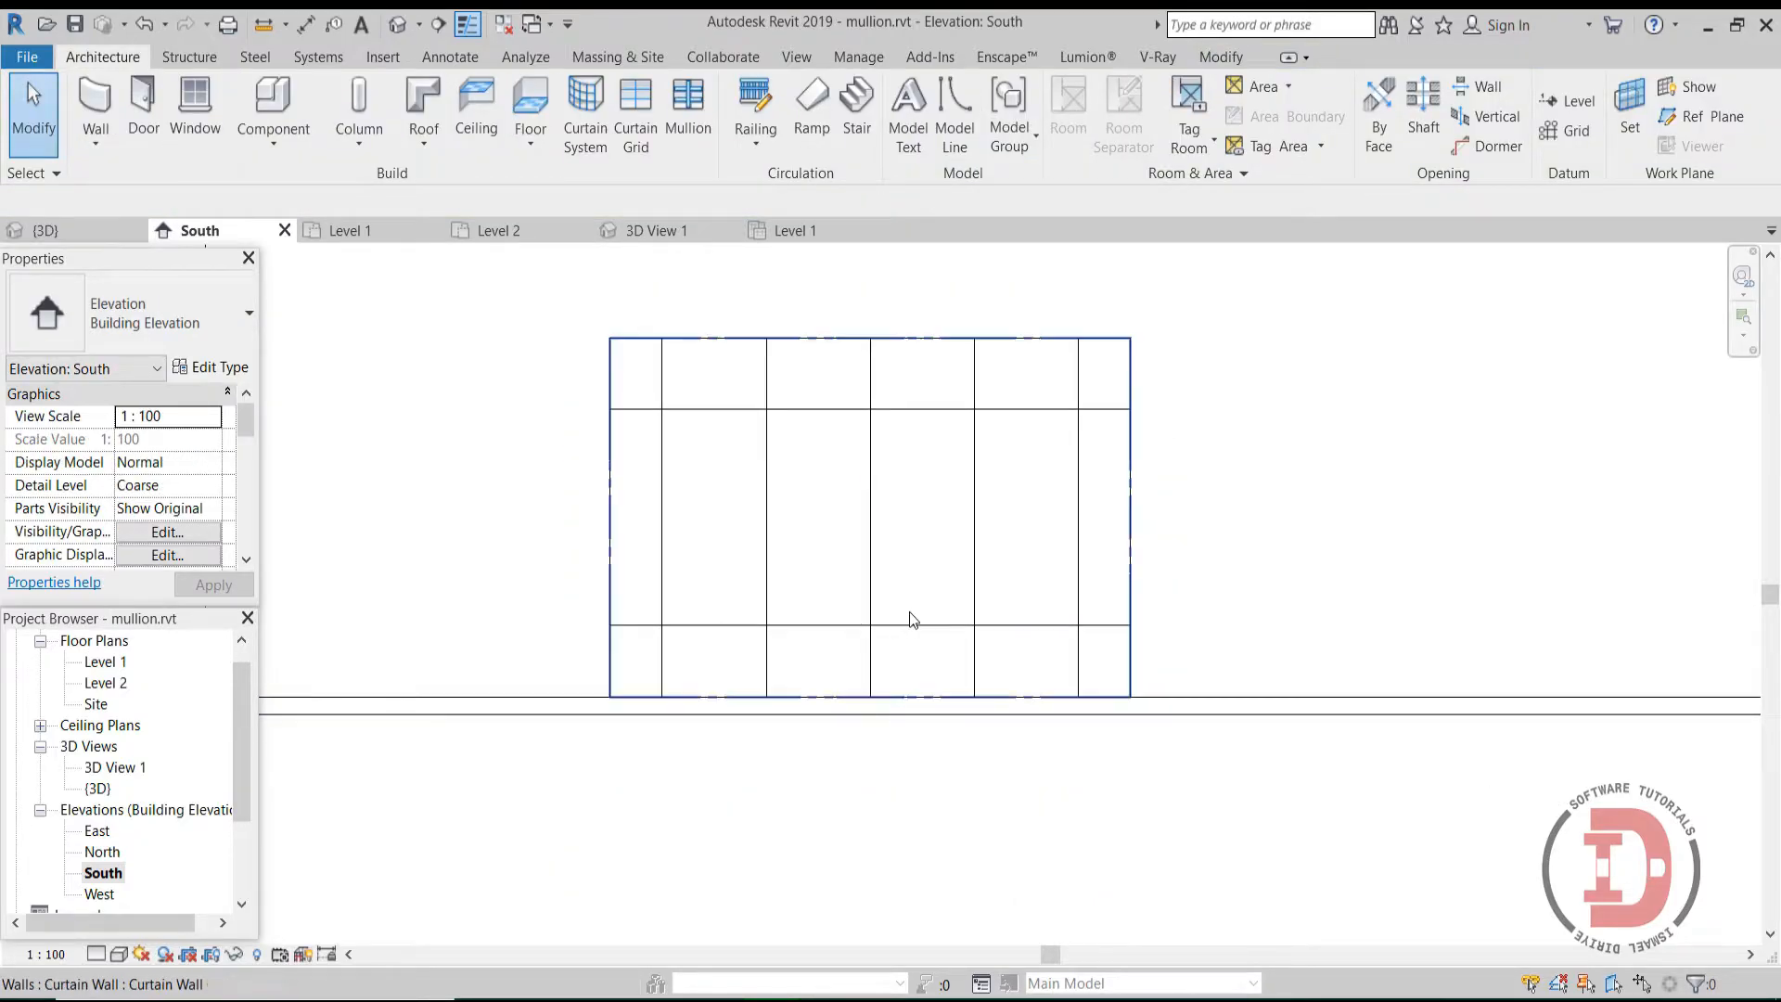
scroll(909, 610, down, 1)
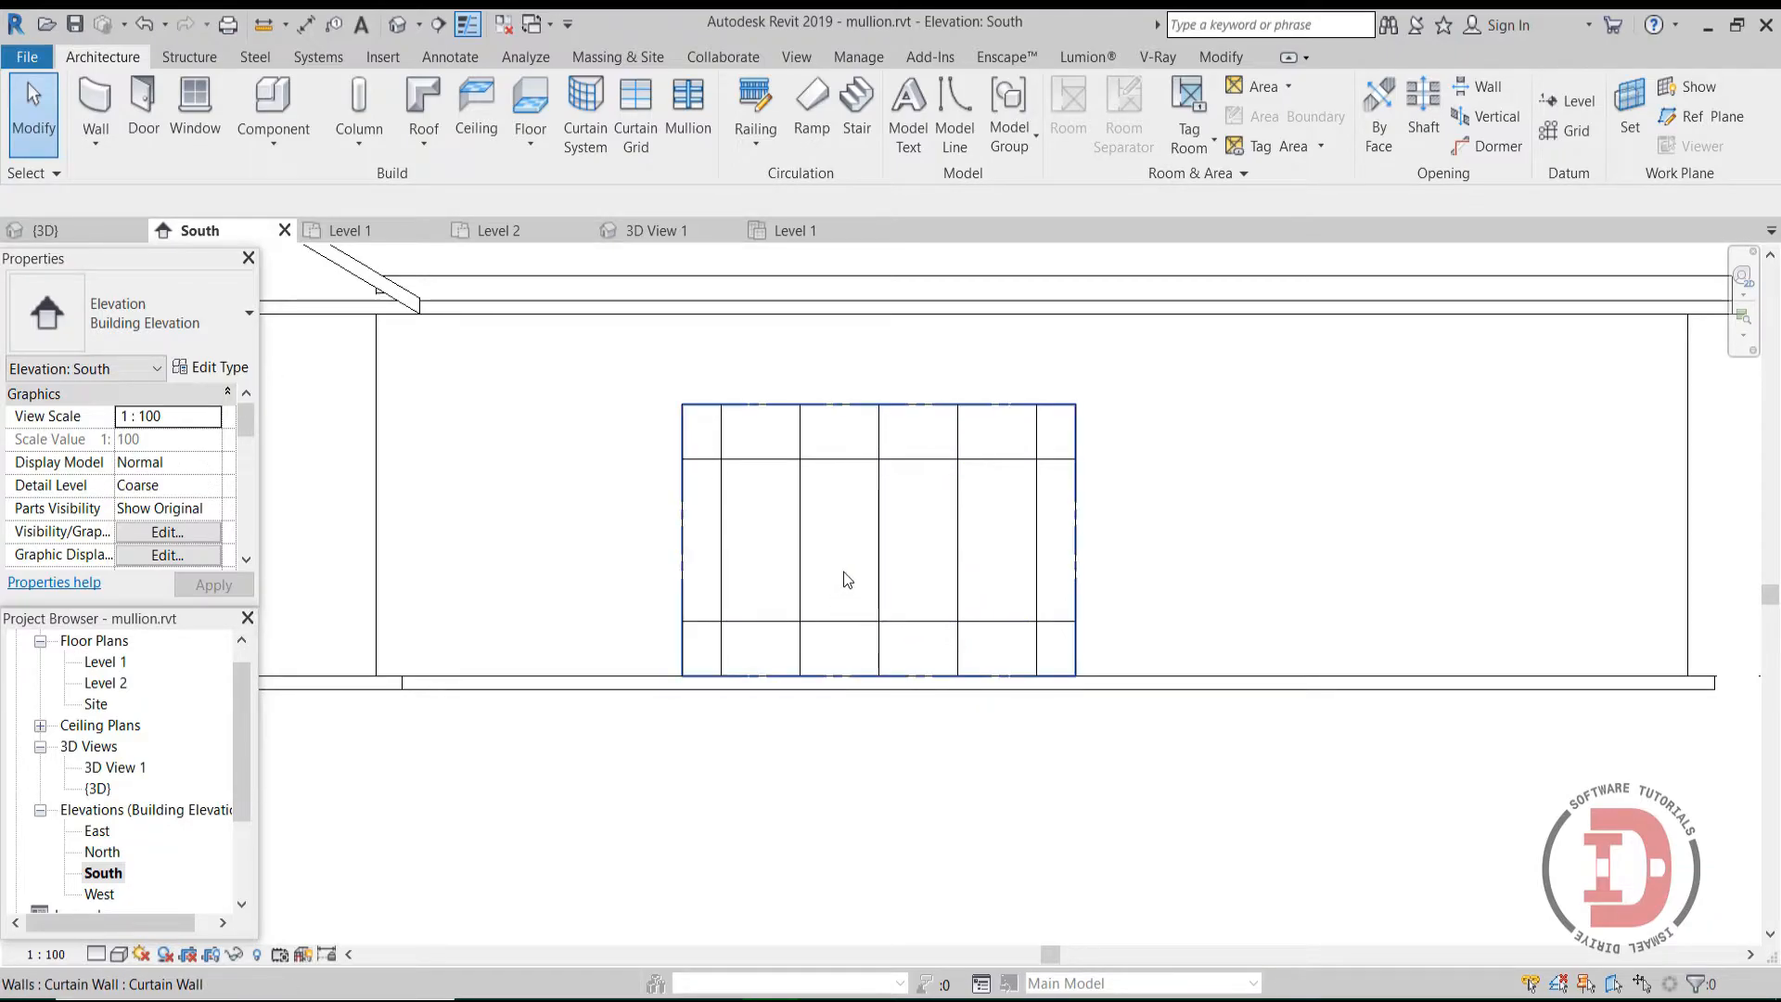
scroll(926, 584, up, 2)
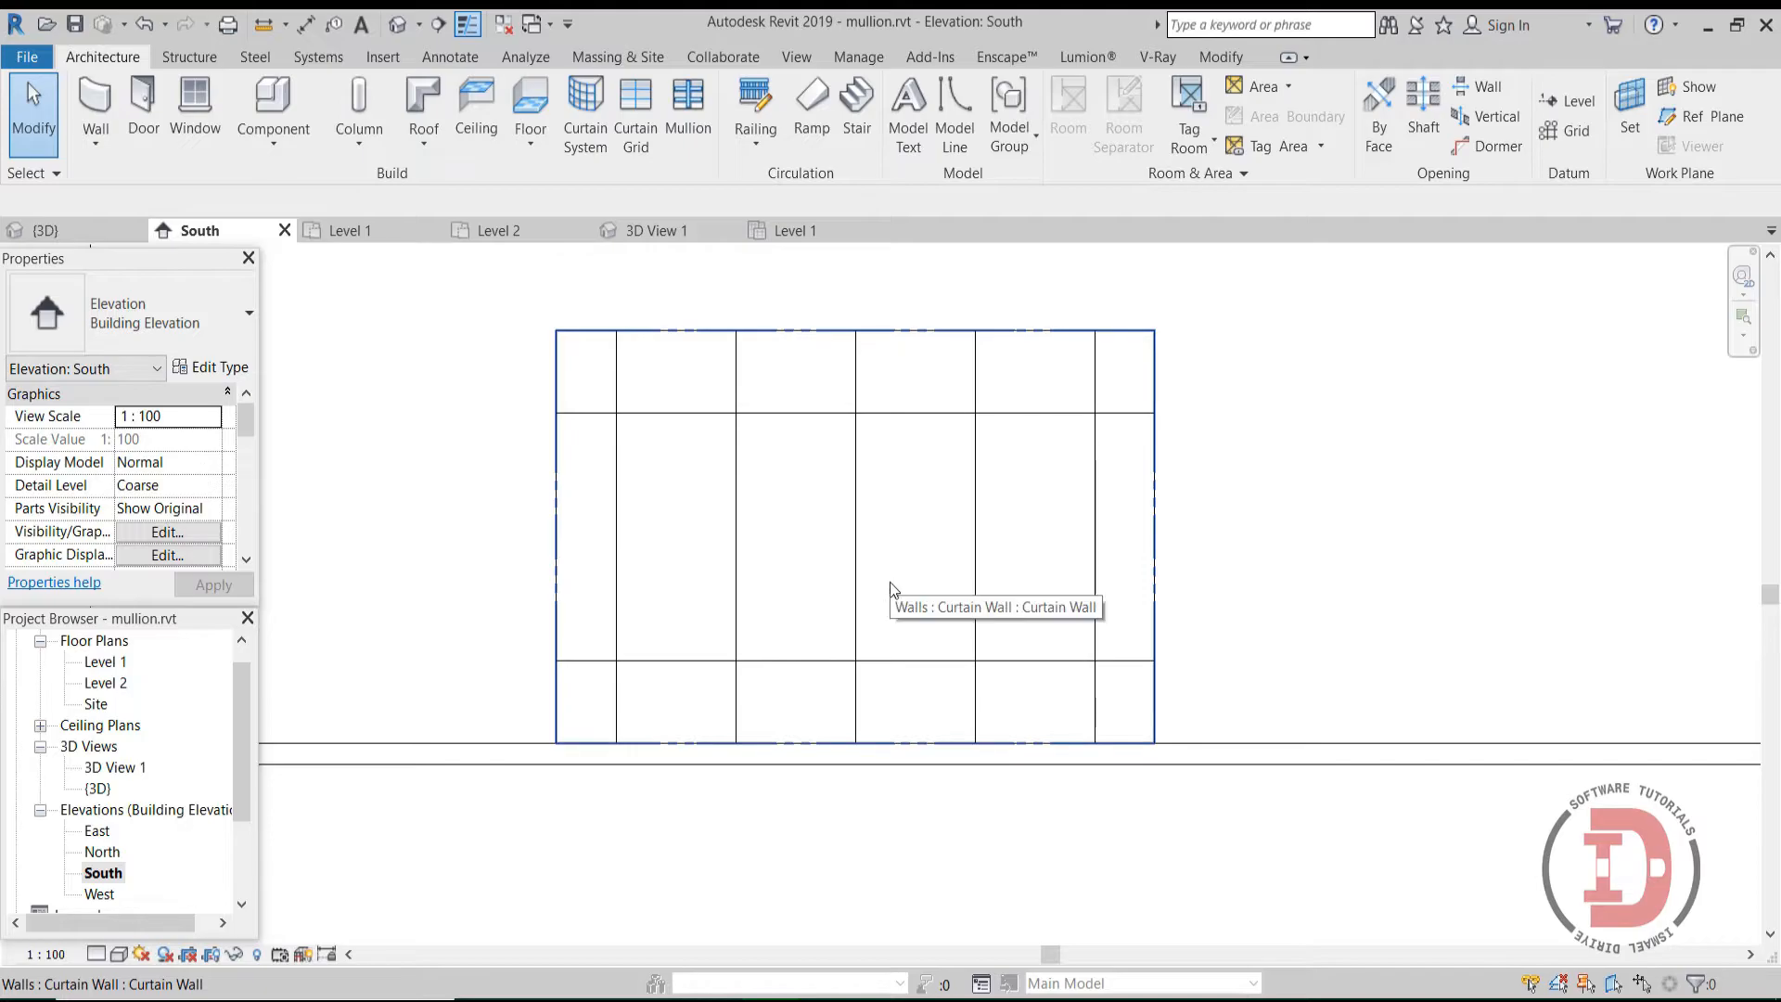
click(855, 598)
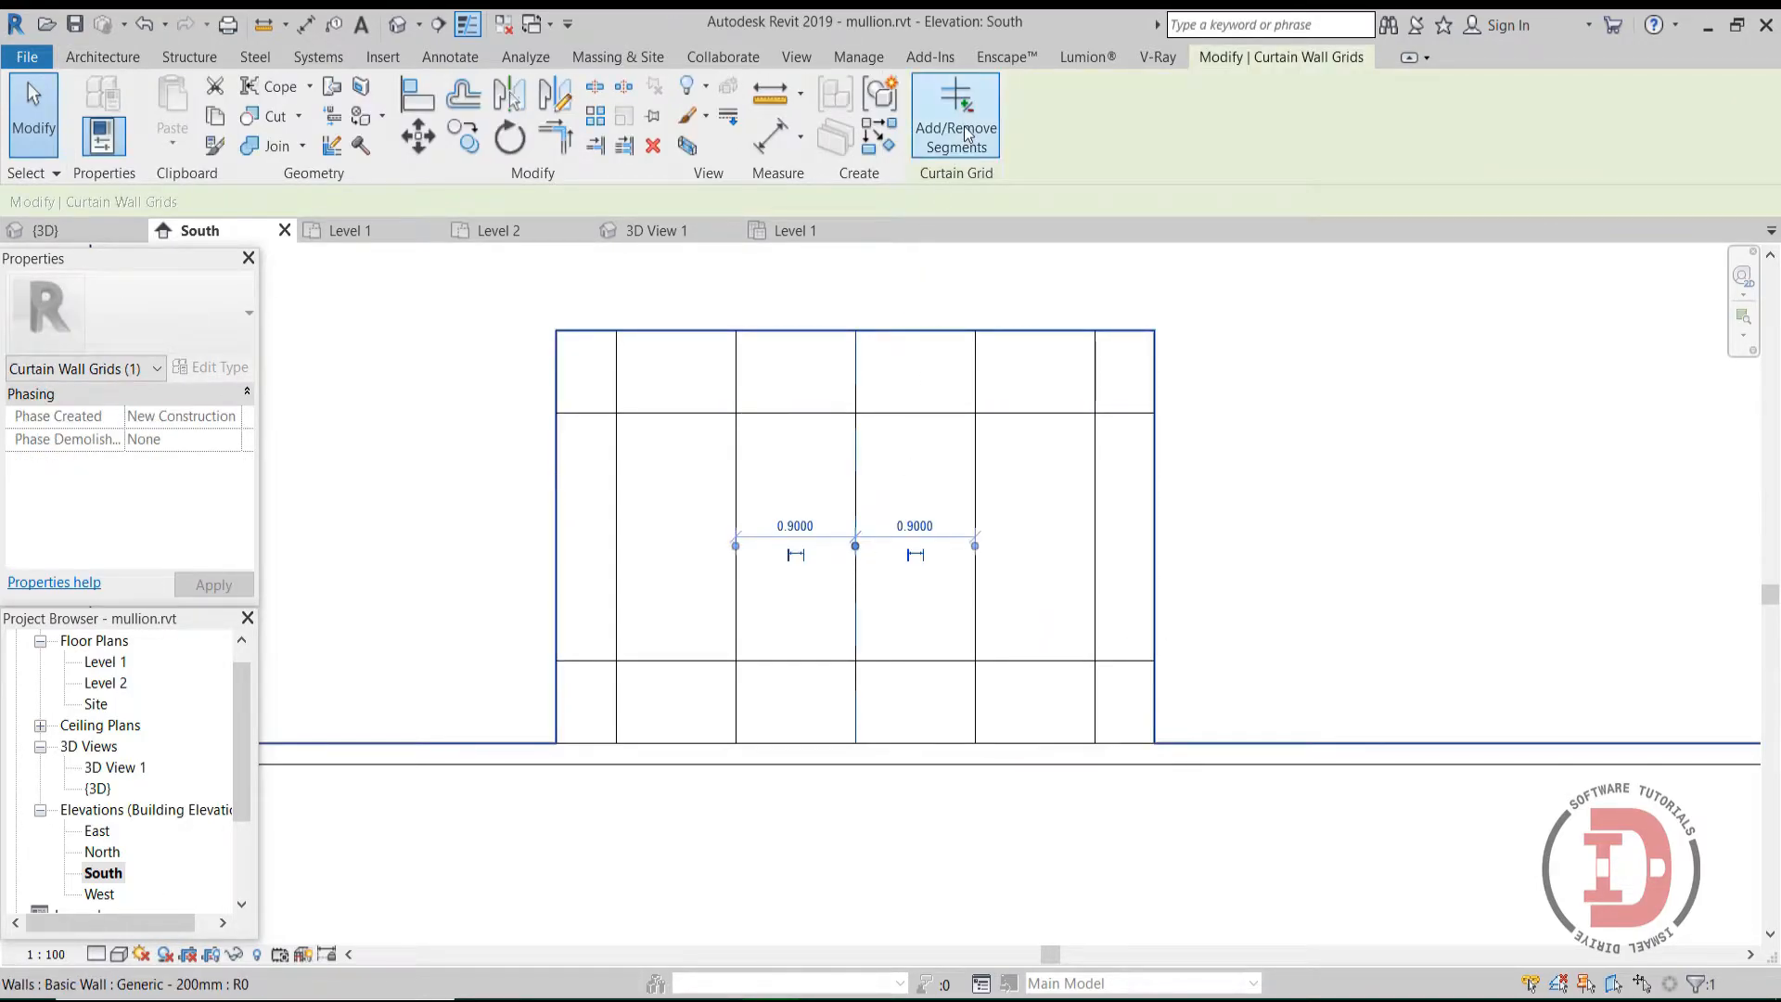
click(956, 116)
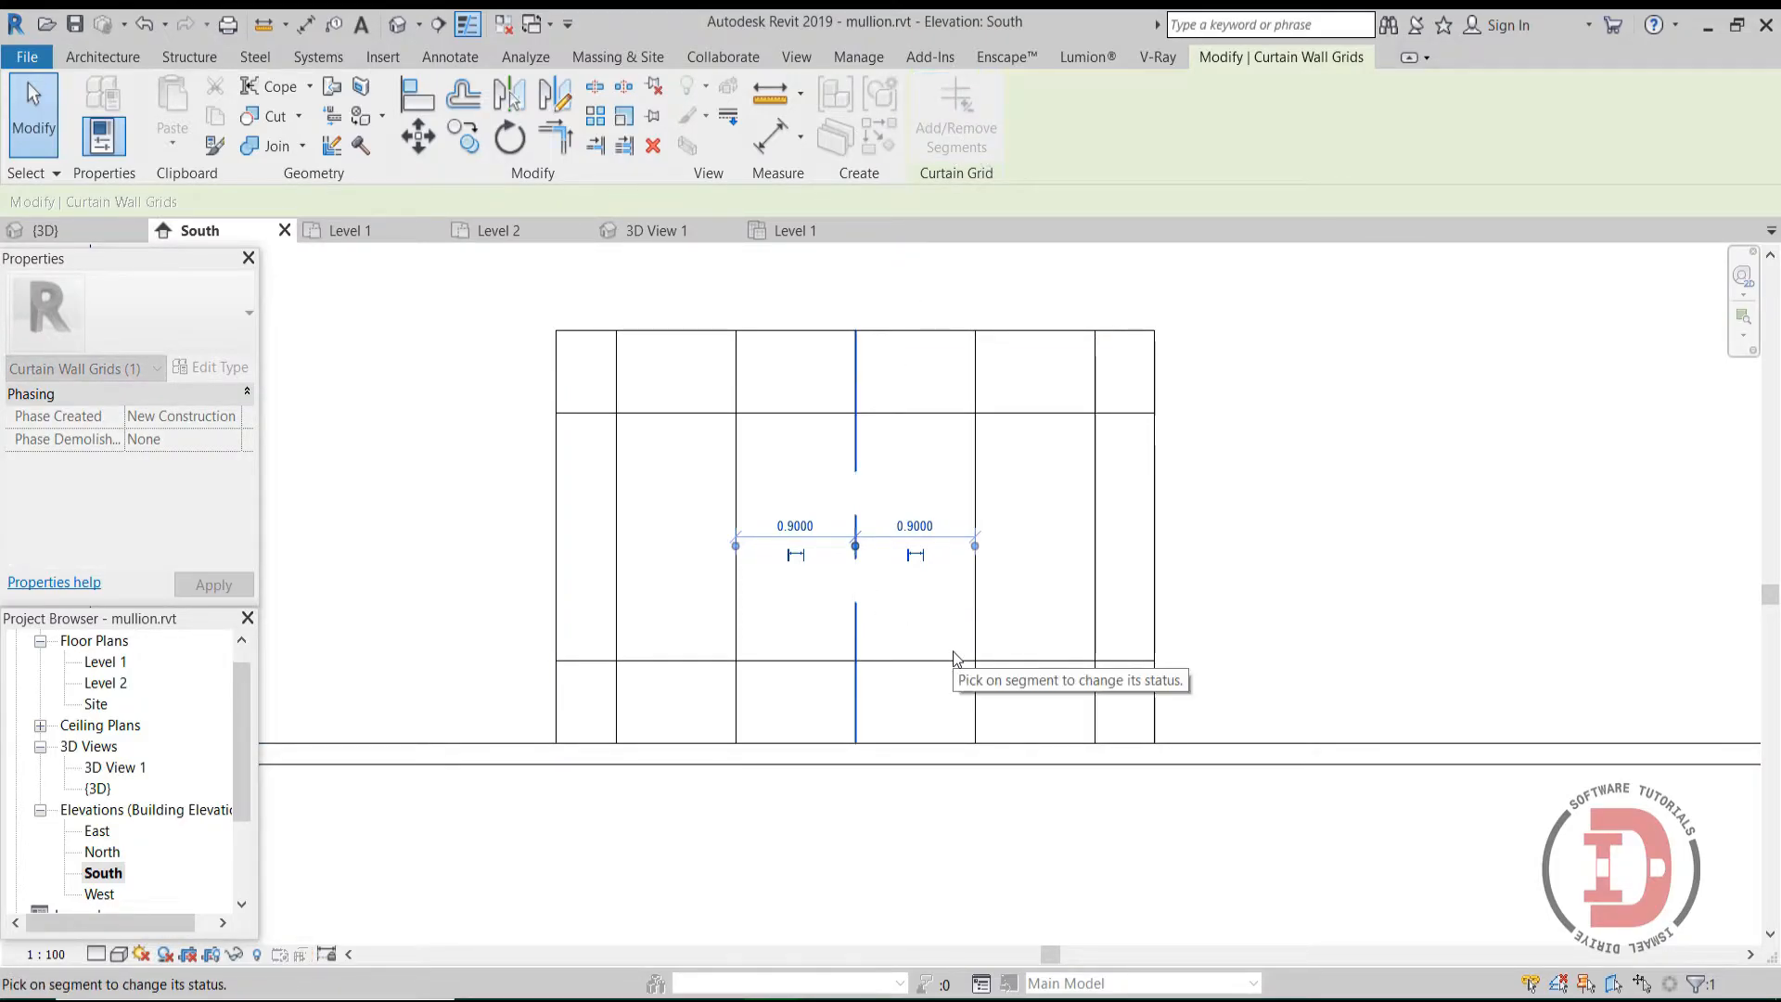
key(Escape)
key(Escape)
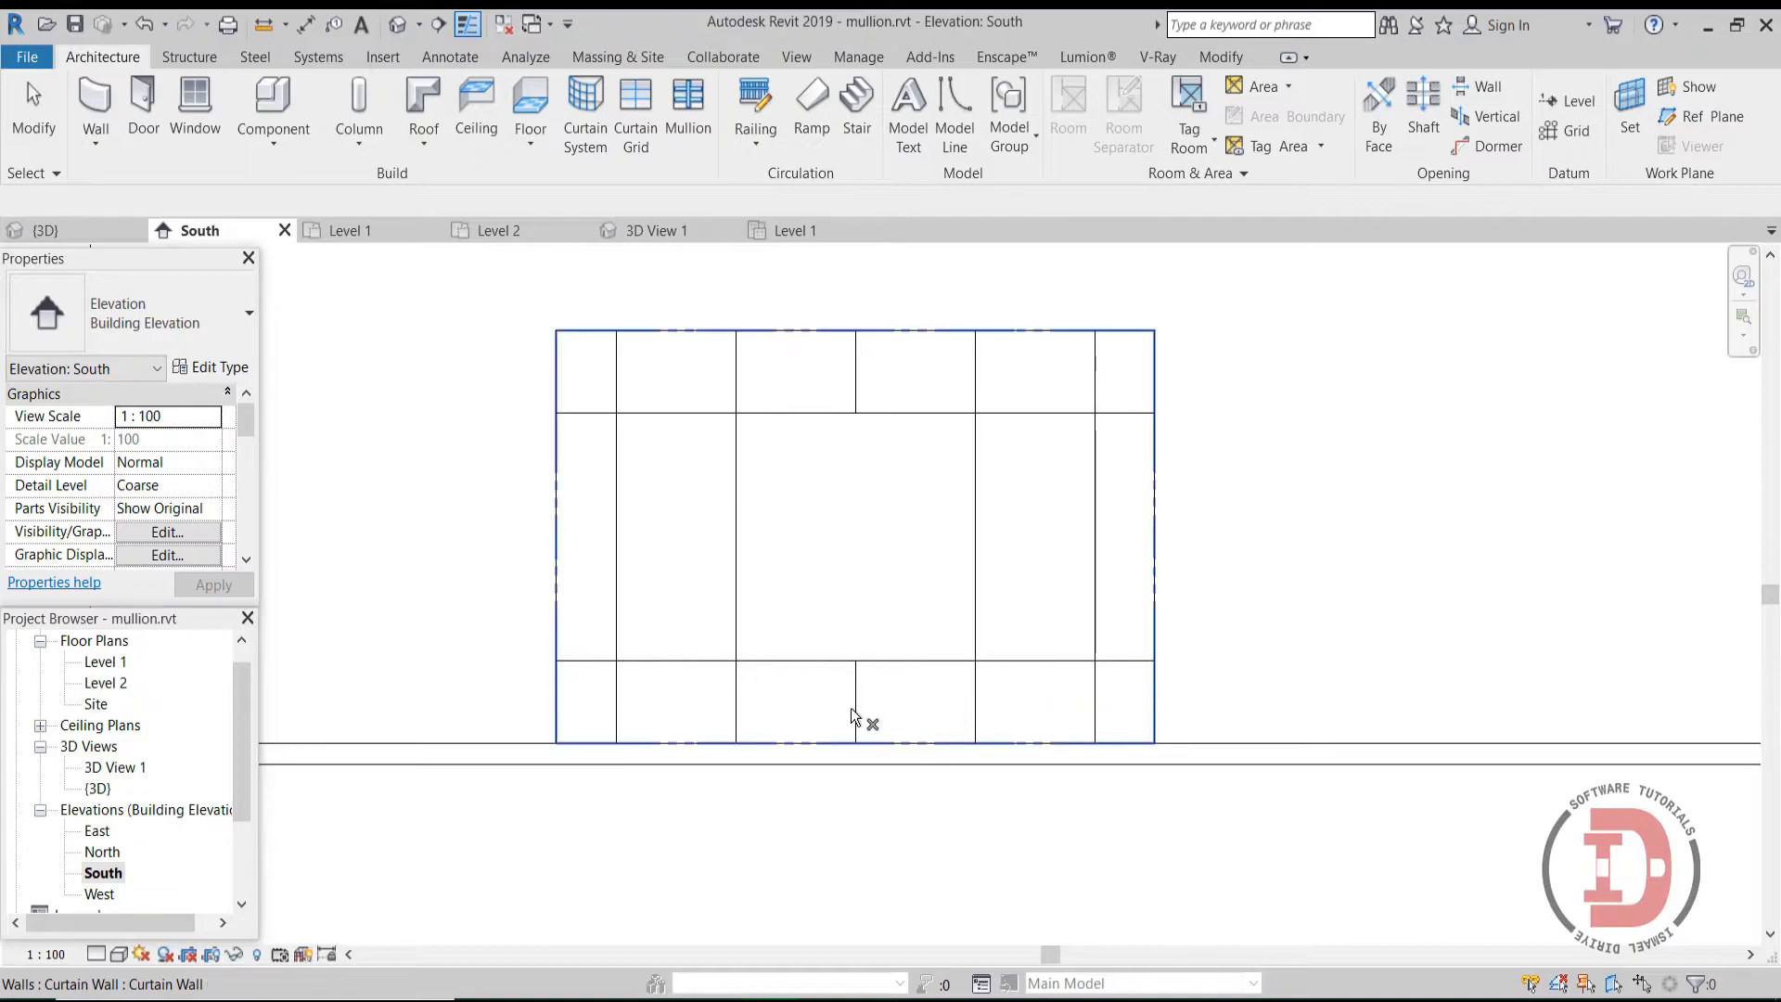
key(Escape)
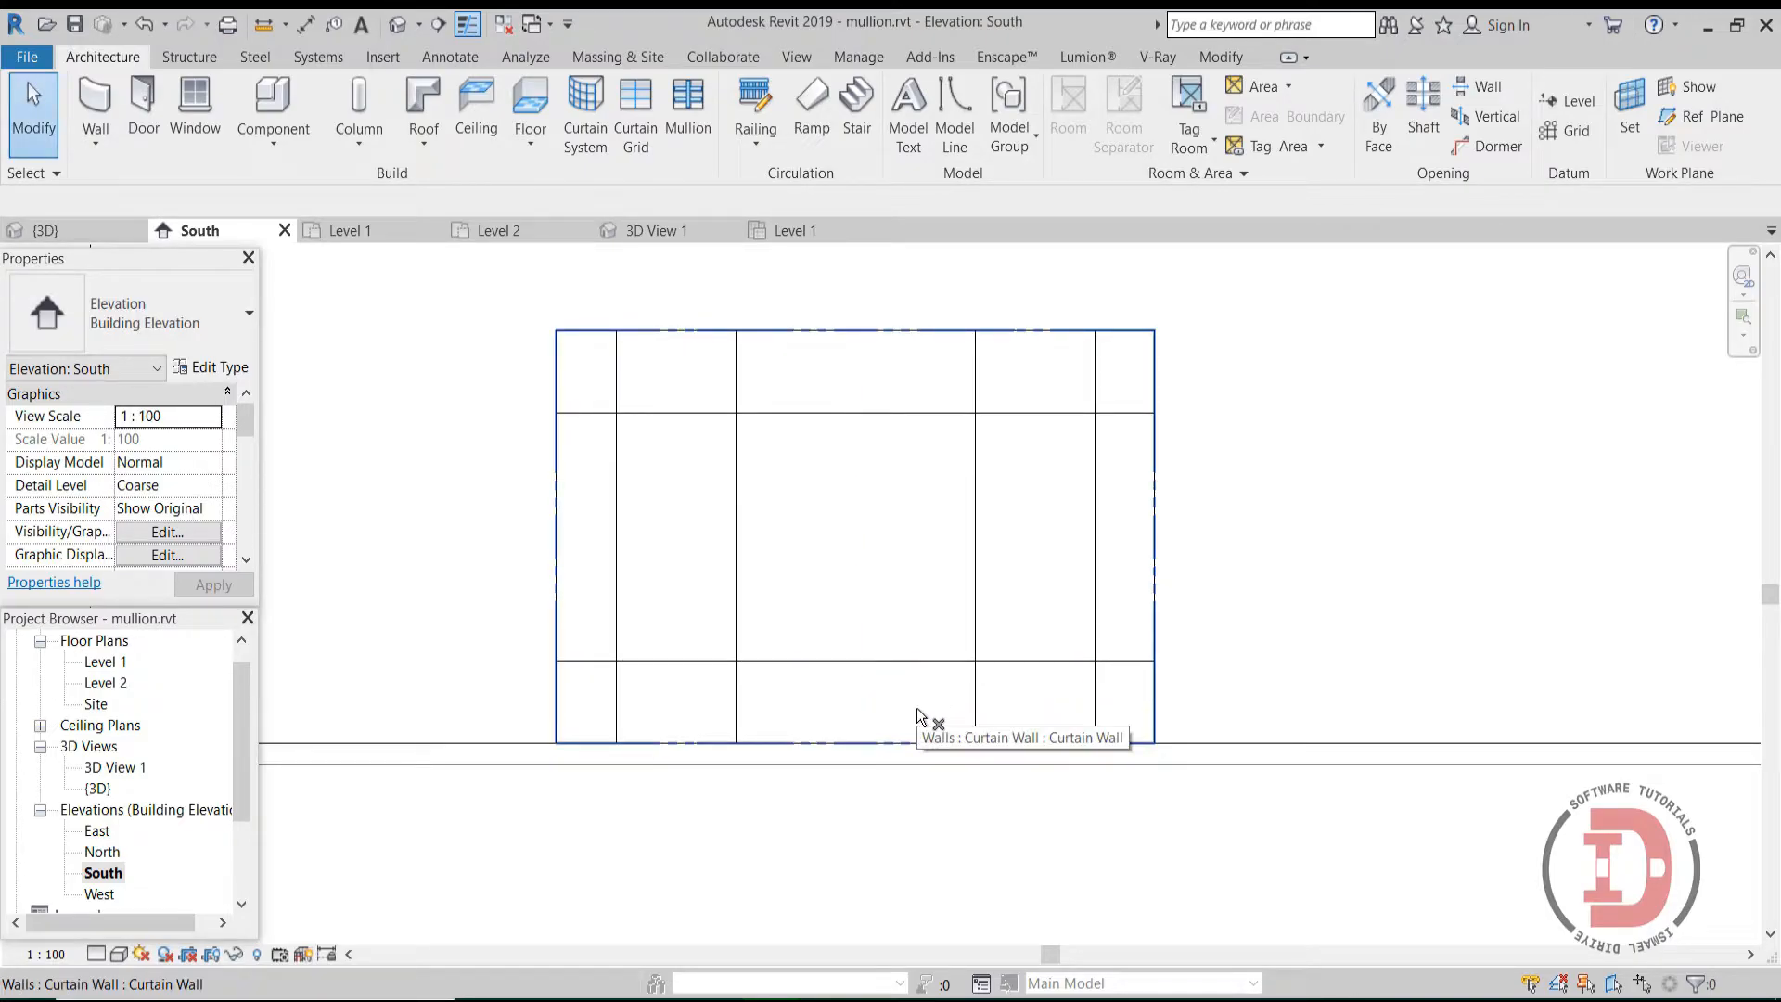
Step: Delete the lower horizontal grid line of the curtain wall
click(887, 661)
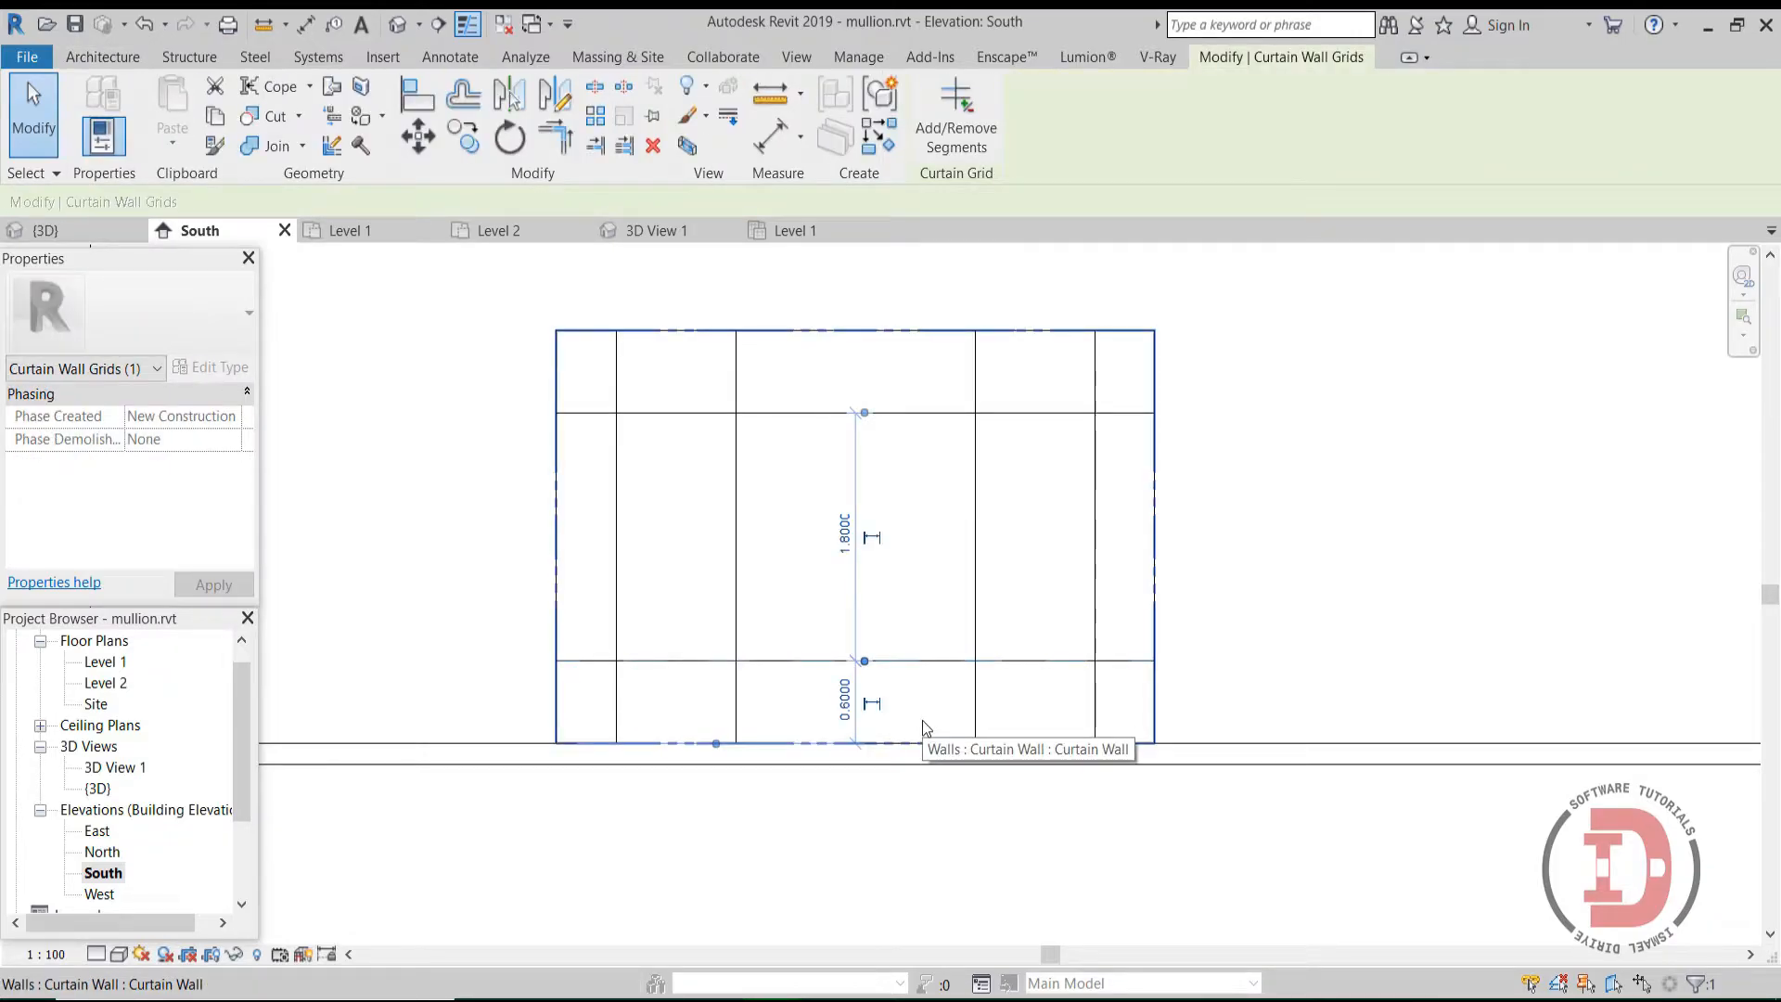
key(Delete)
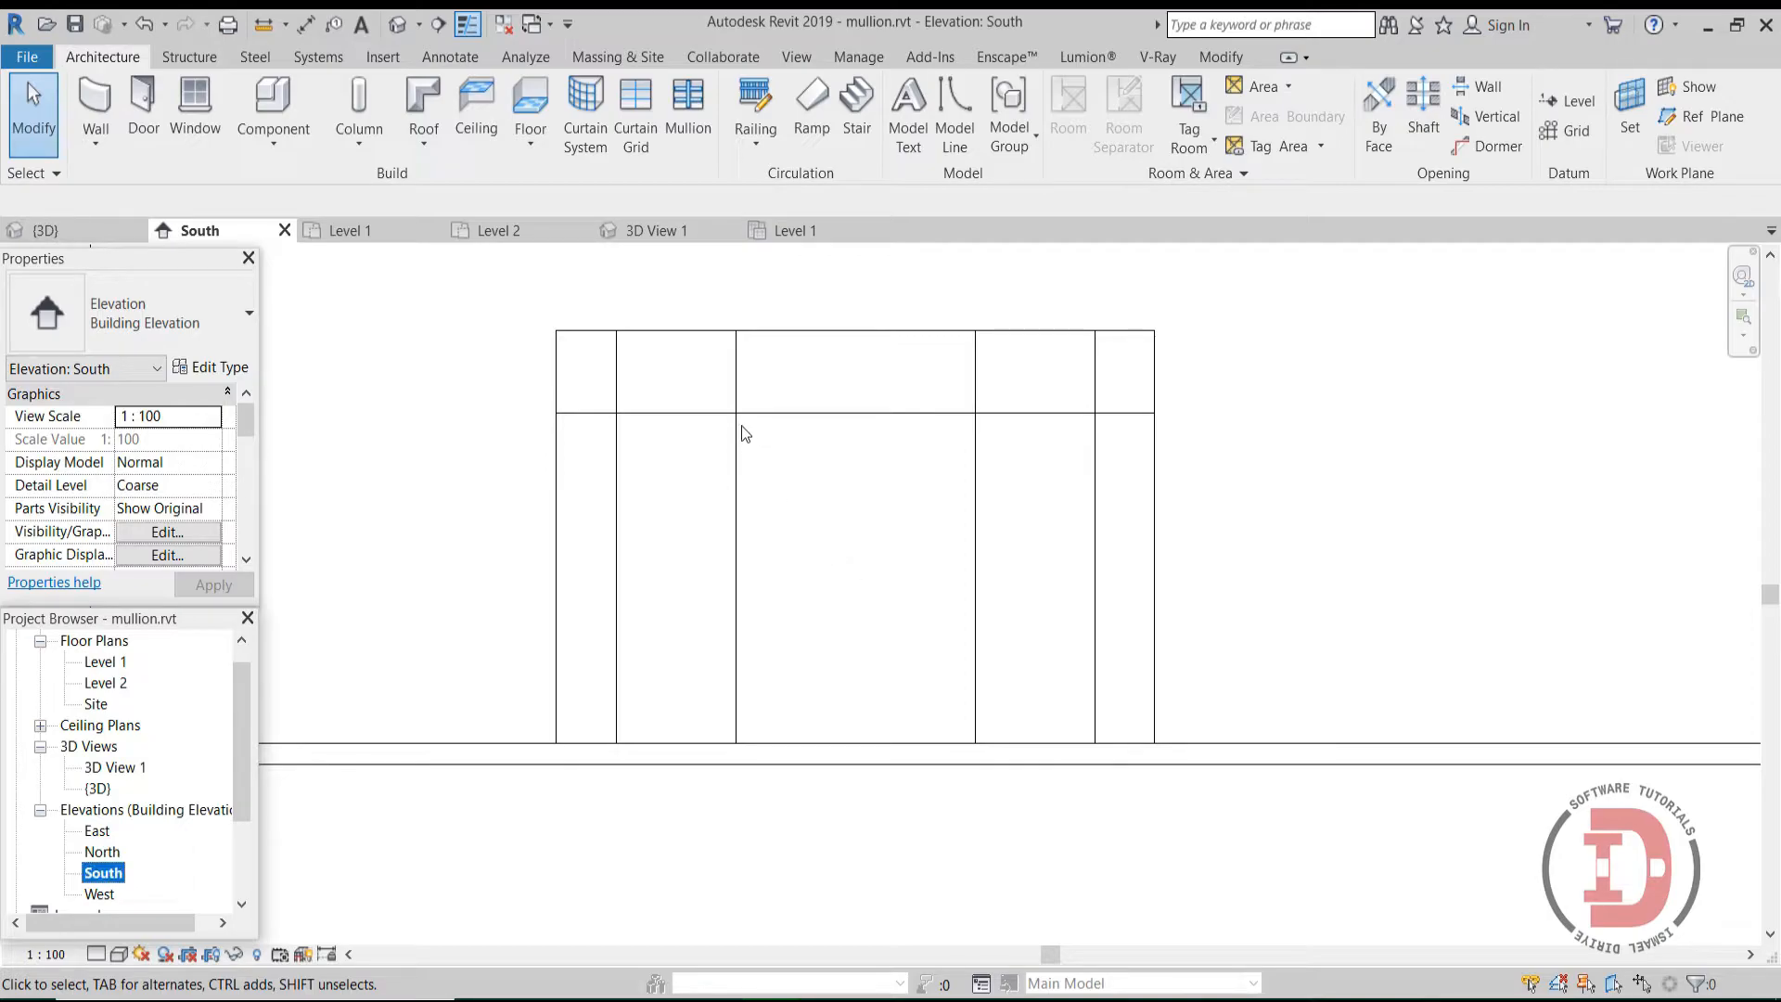
click(1267, 582)
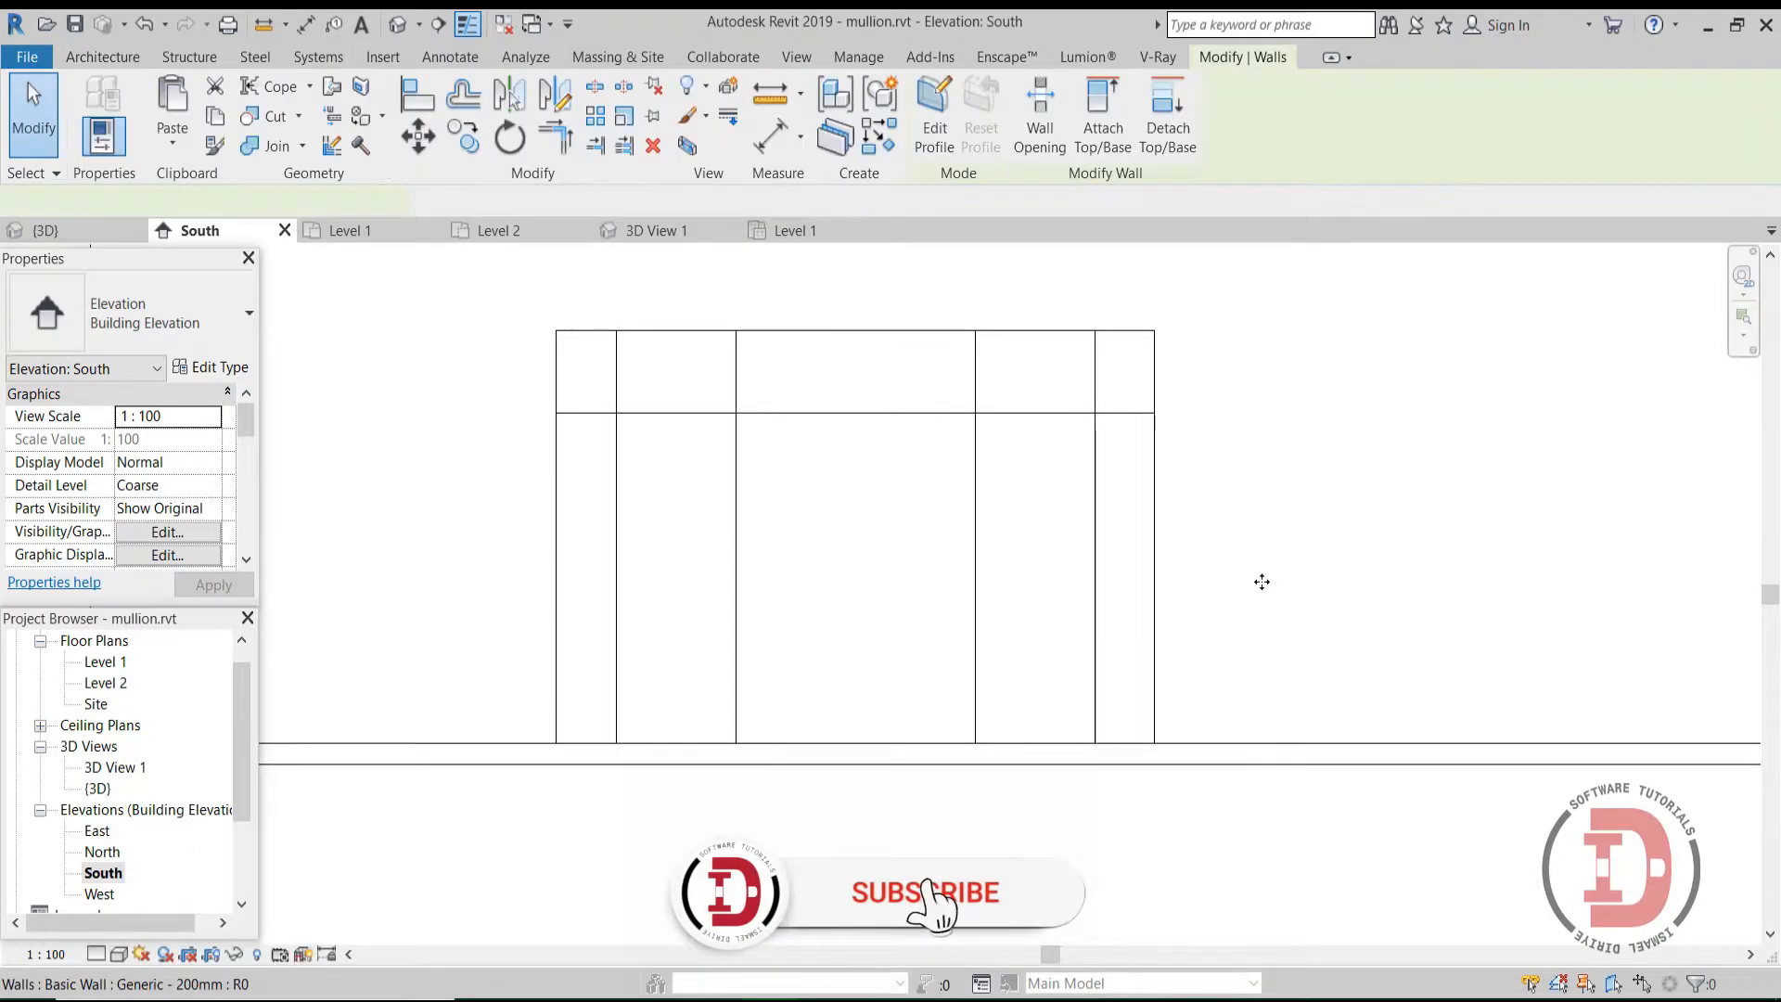
key(Escape)
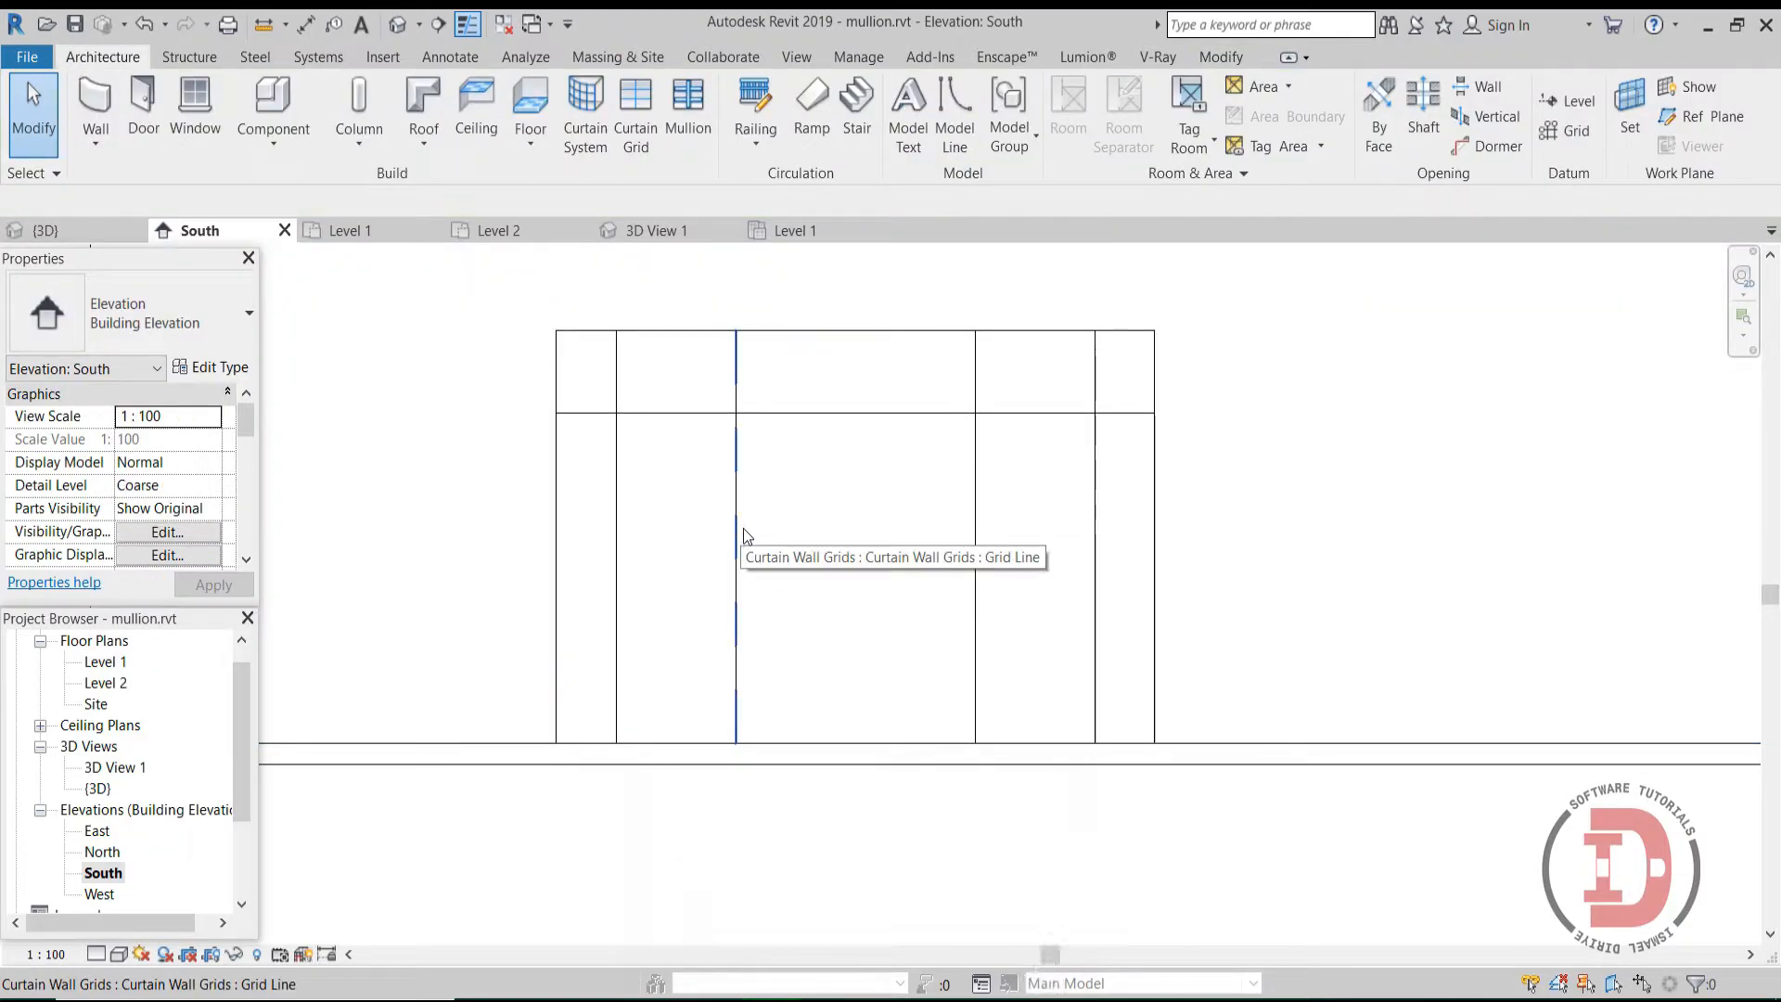
Step: Check the panel types available for the curtain wall's large central panel
key(Tab)
key(Tab)
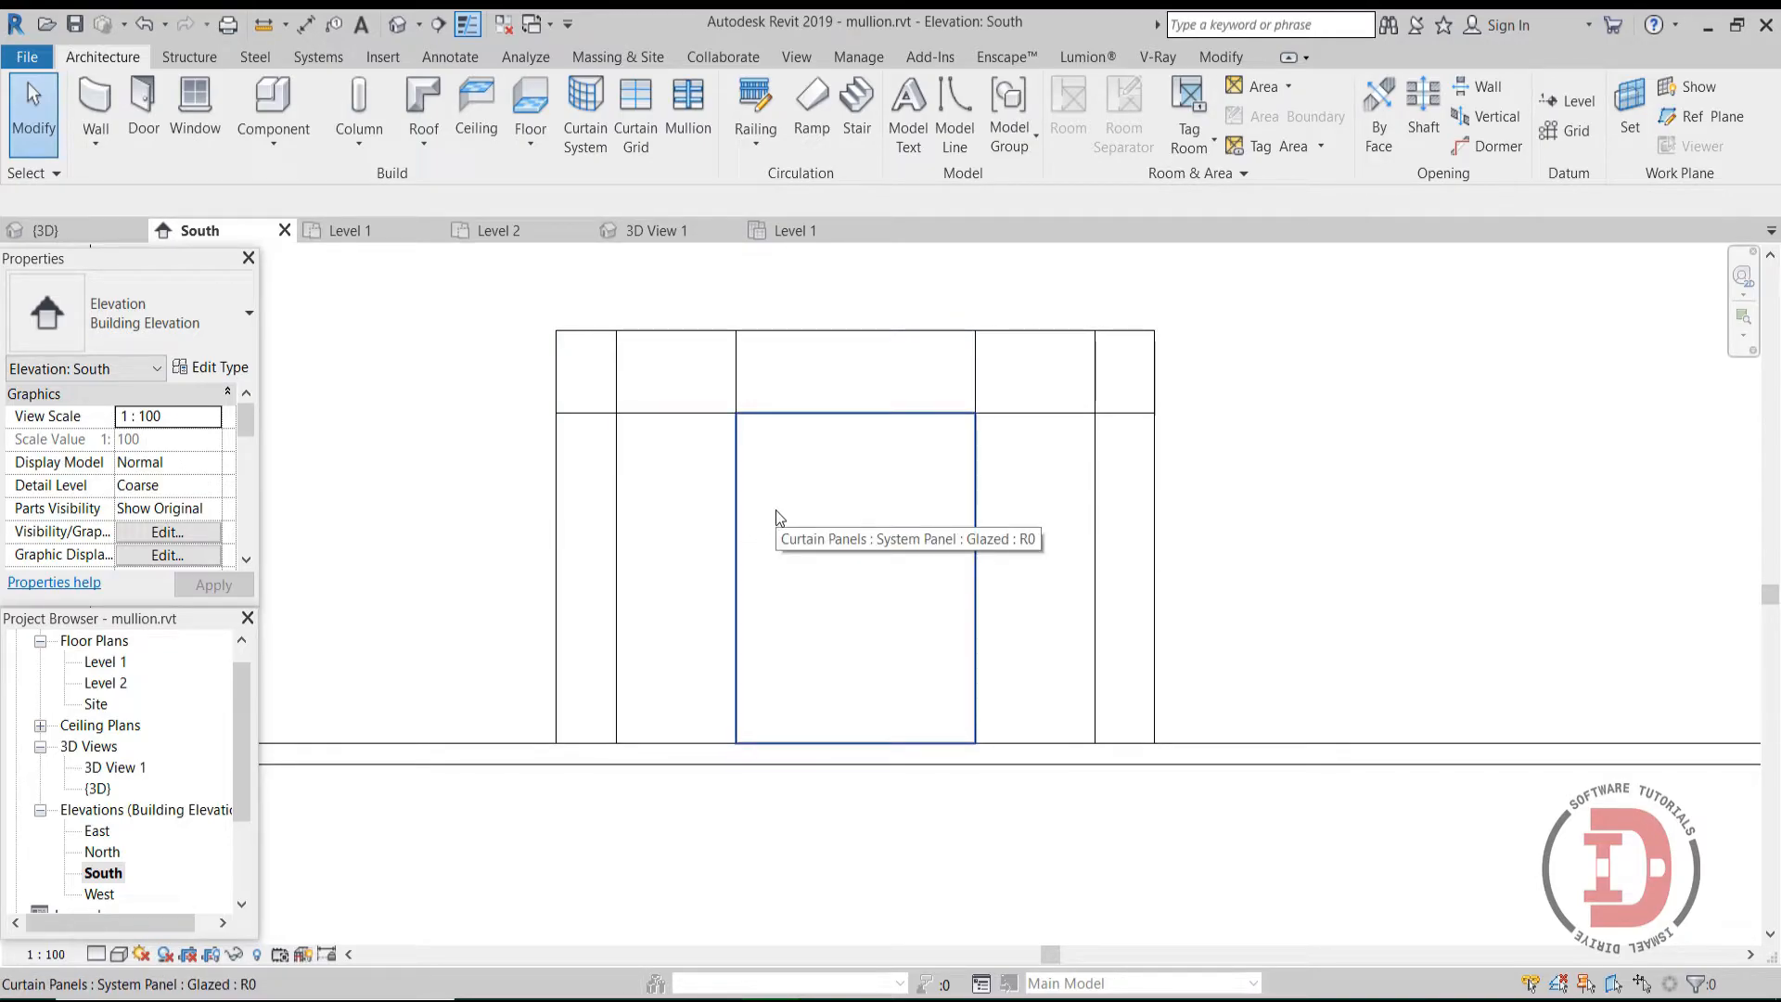
click(777, 515)
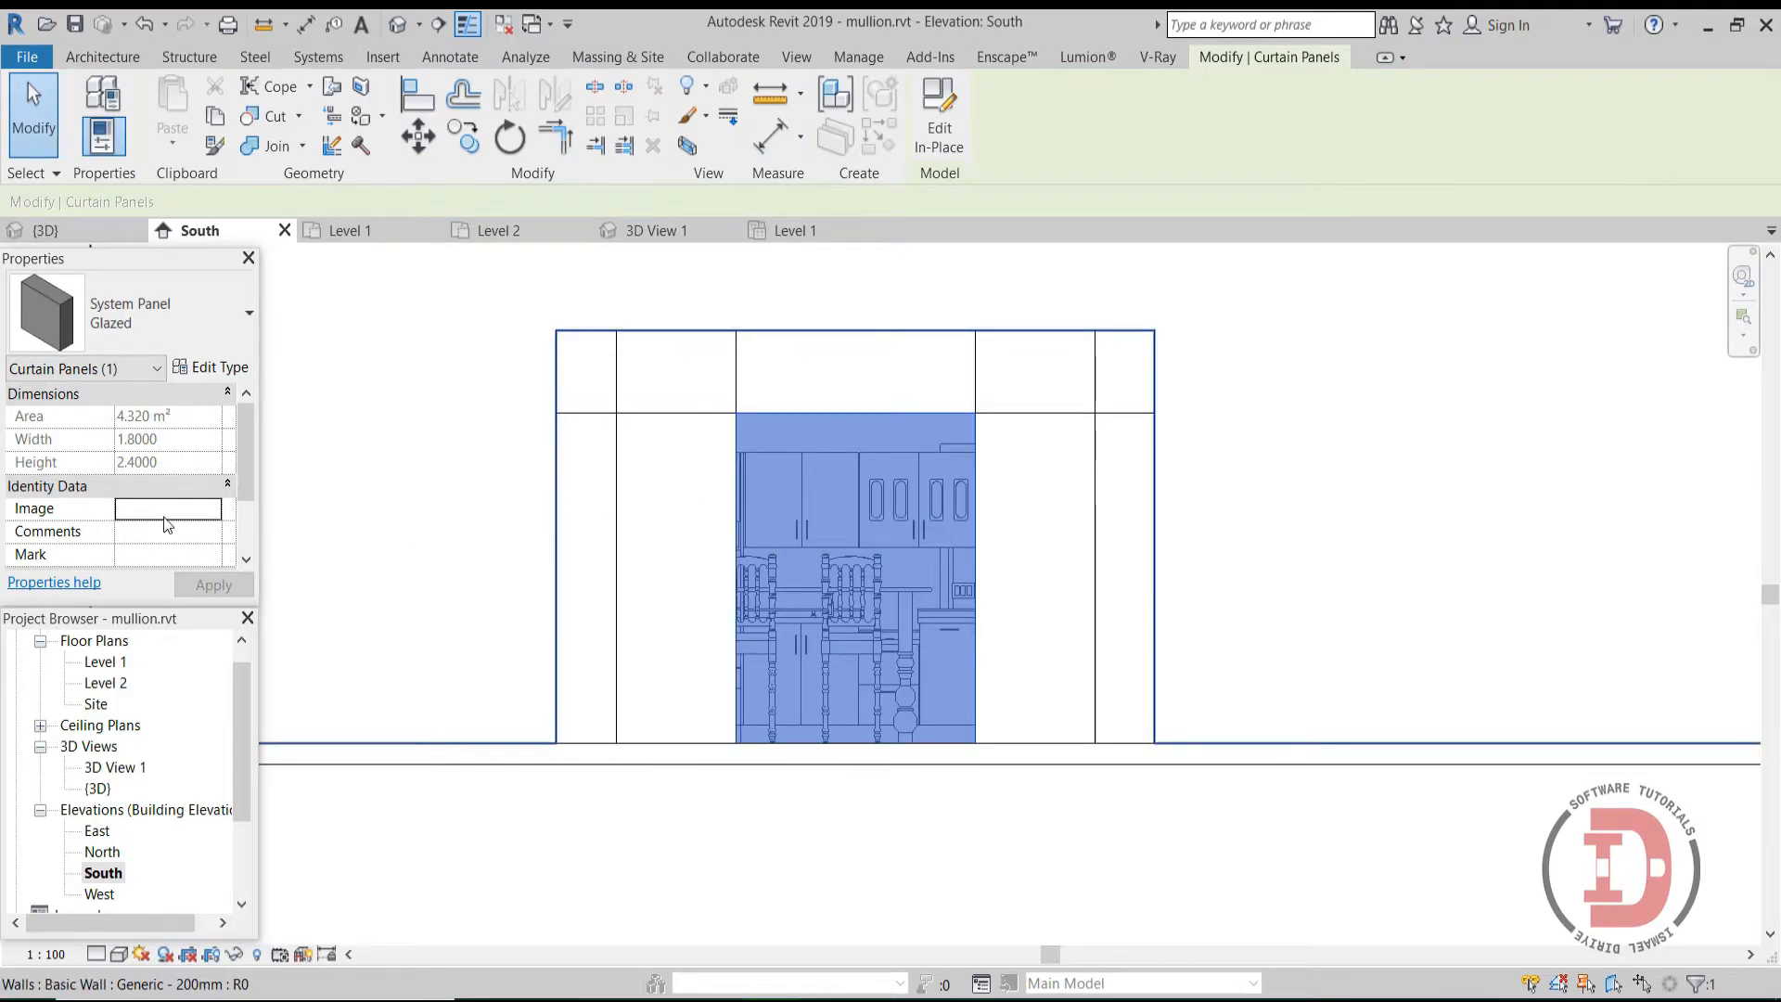
click(142, 330)
scroll(67, 564, up, 3)
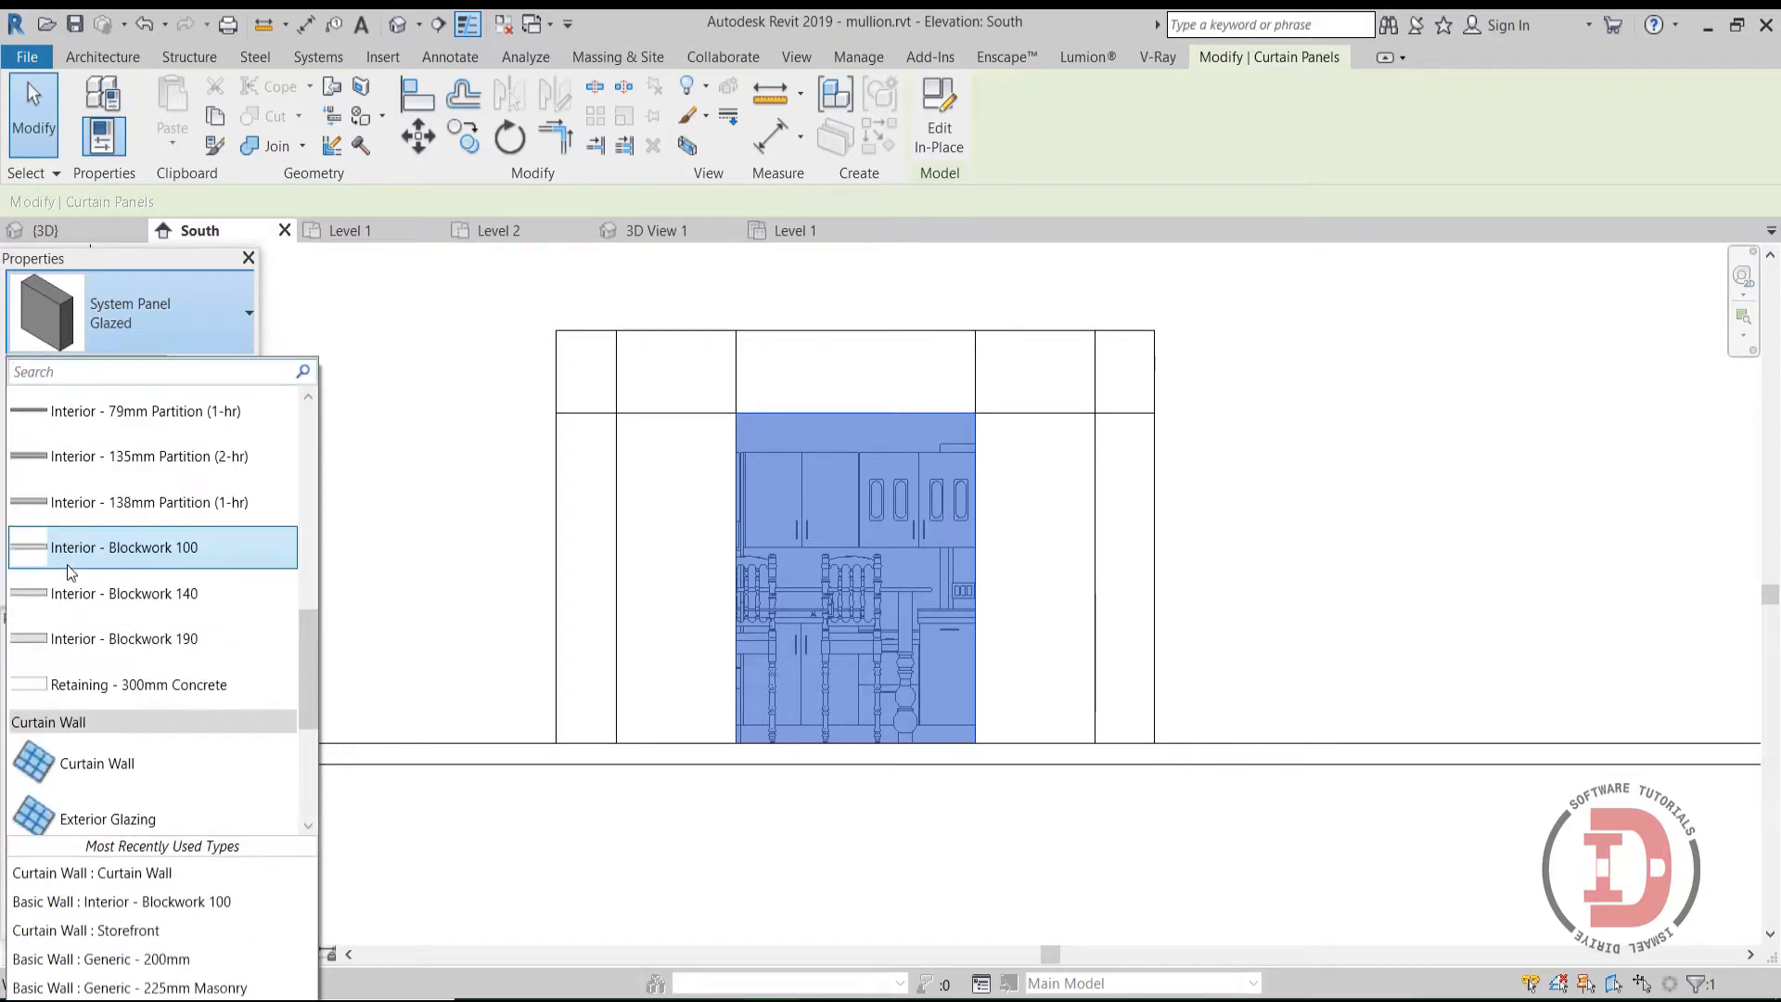
scroll(64, 569, down, 2)
click(106, 297)
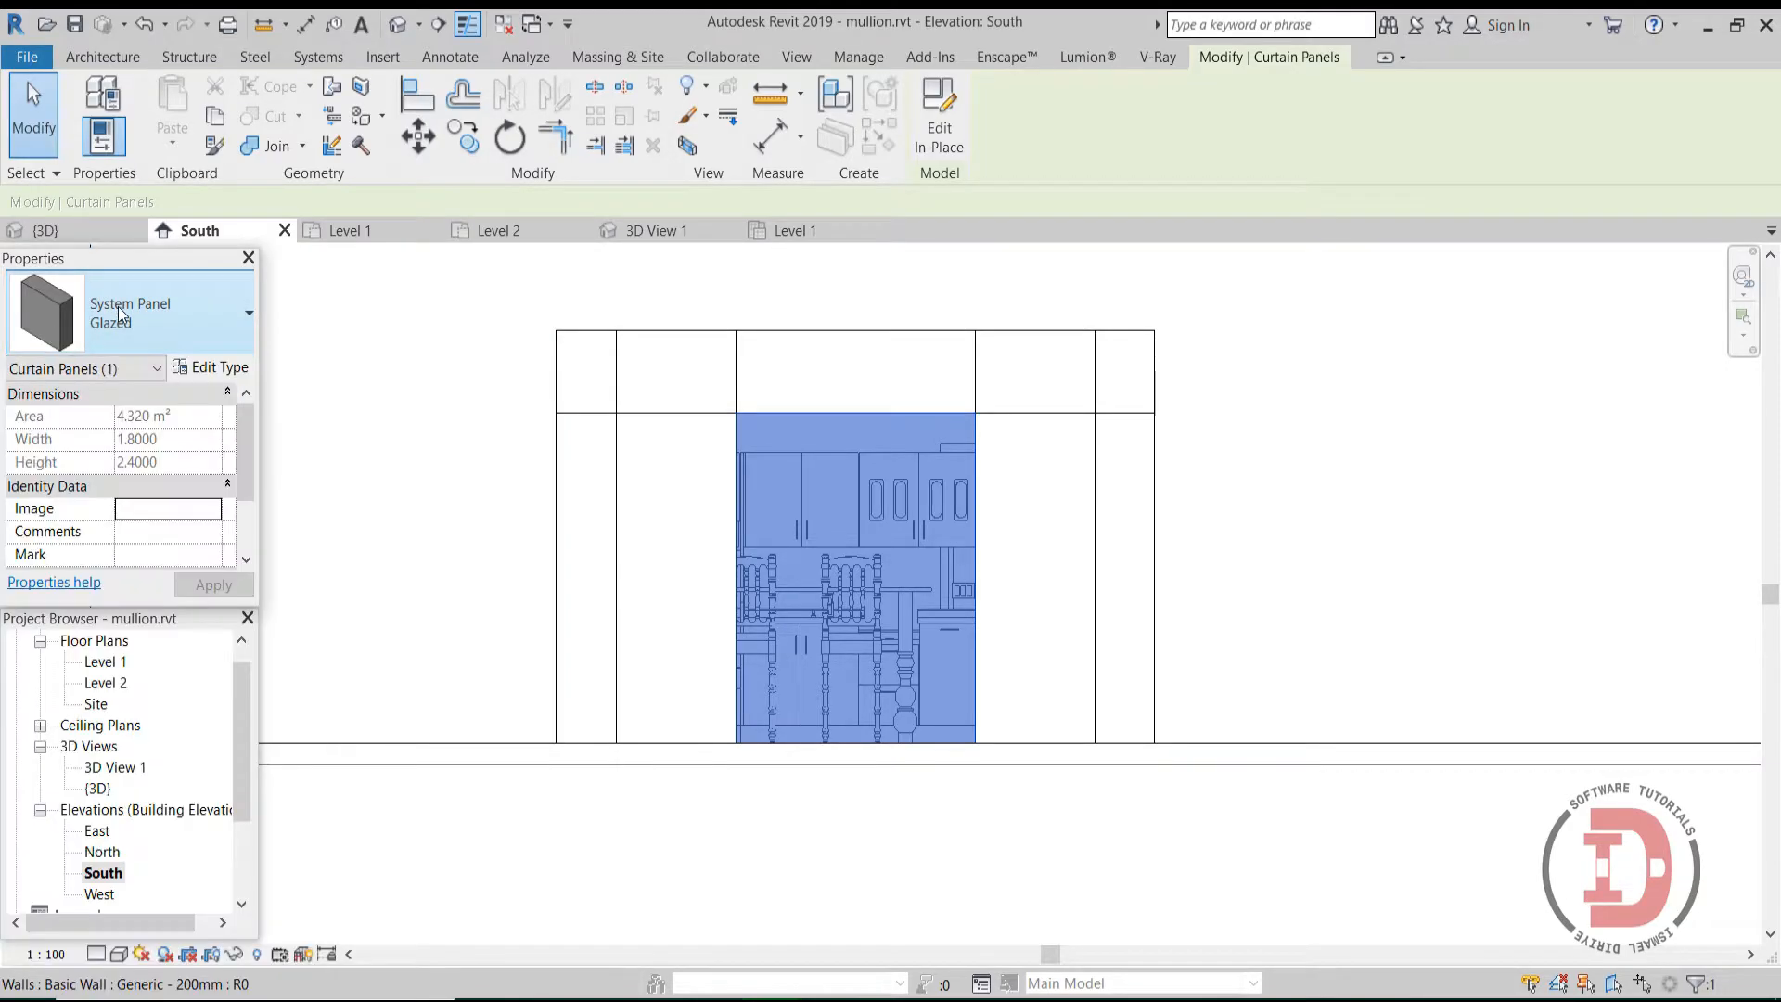
Step: Load the M_Door-Curtain-Wall-Double-Storefront family from the Doors folder of the US Metric library
click(98, 56)
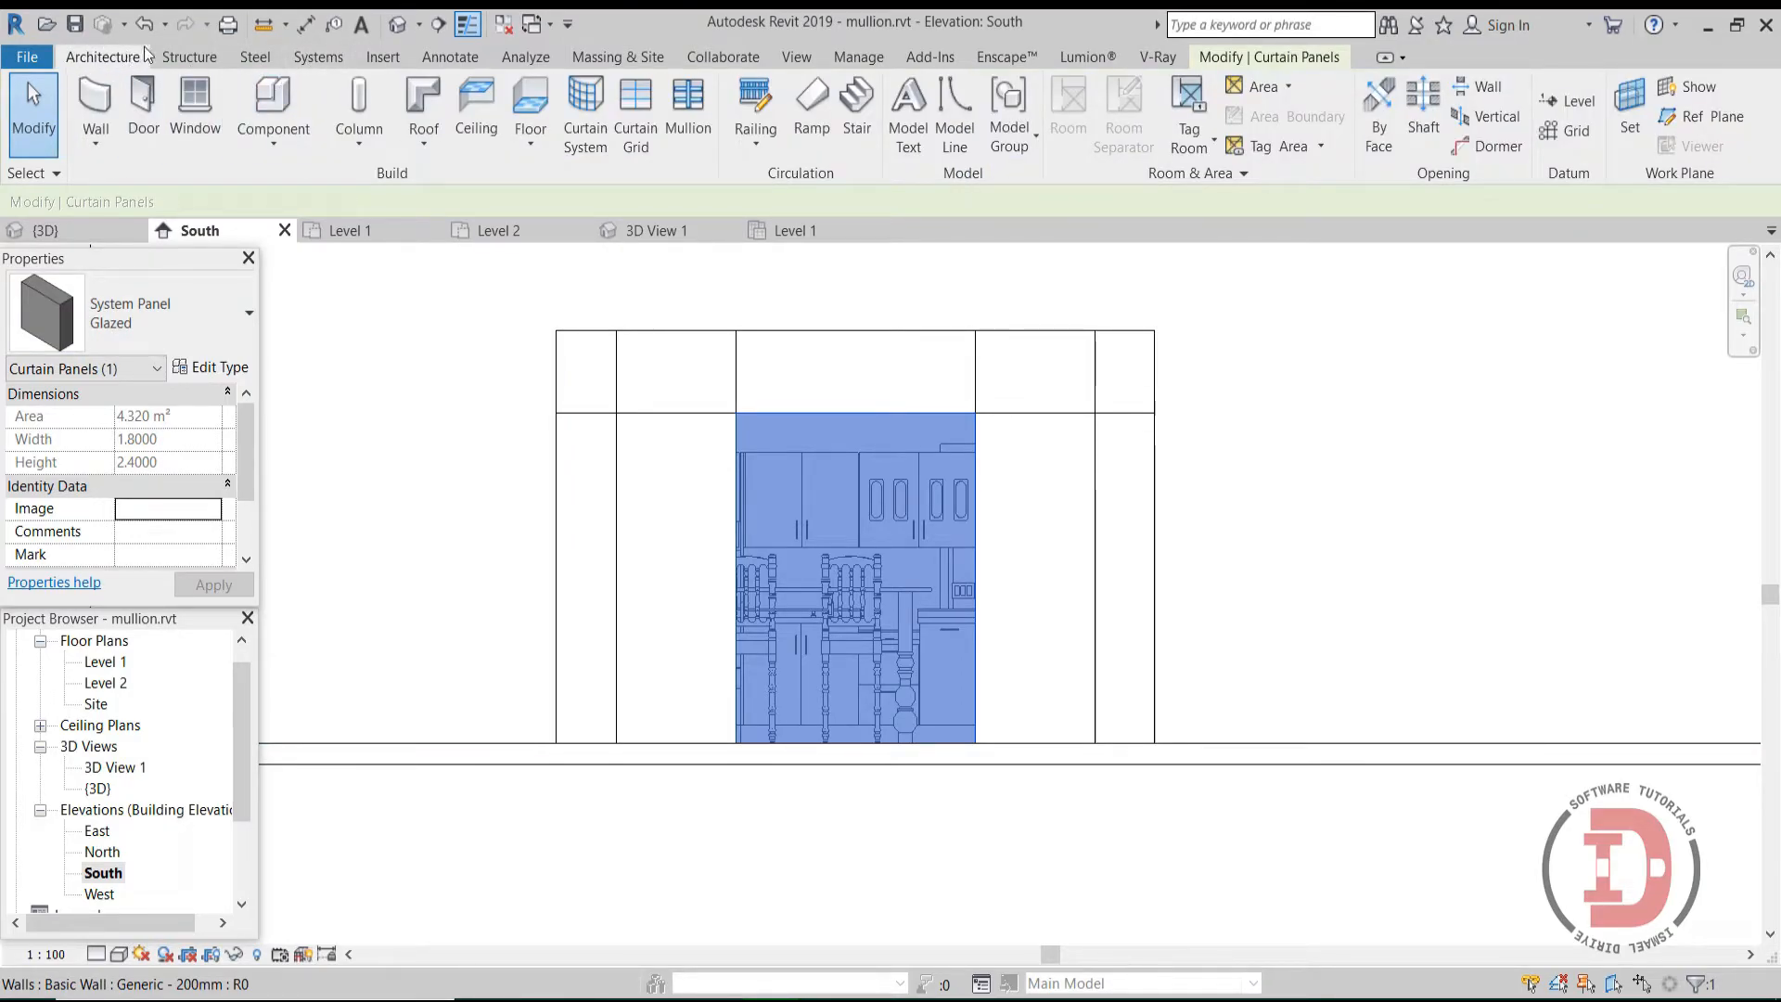
click(394, 54)
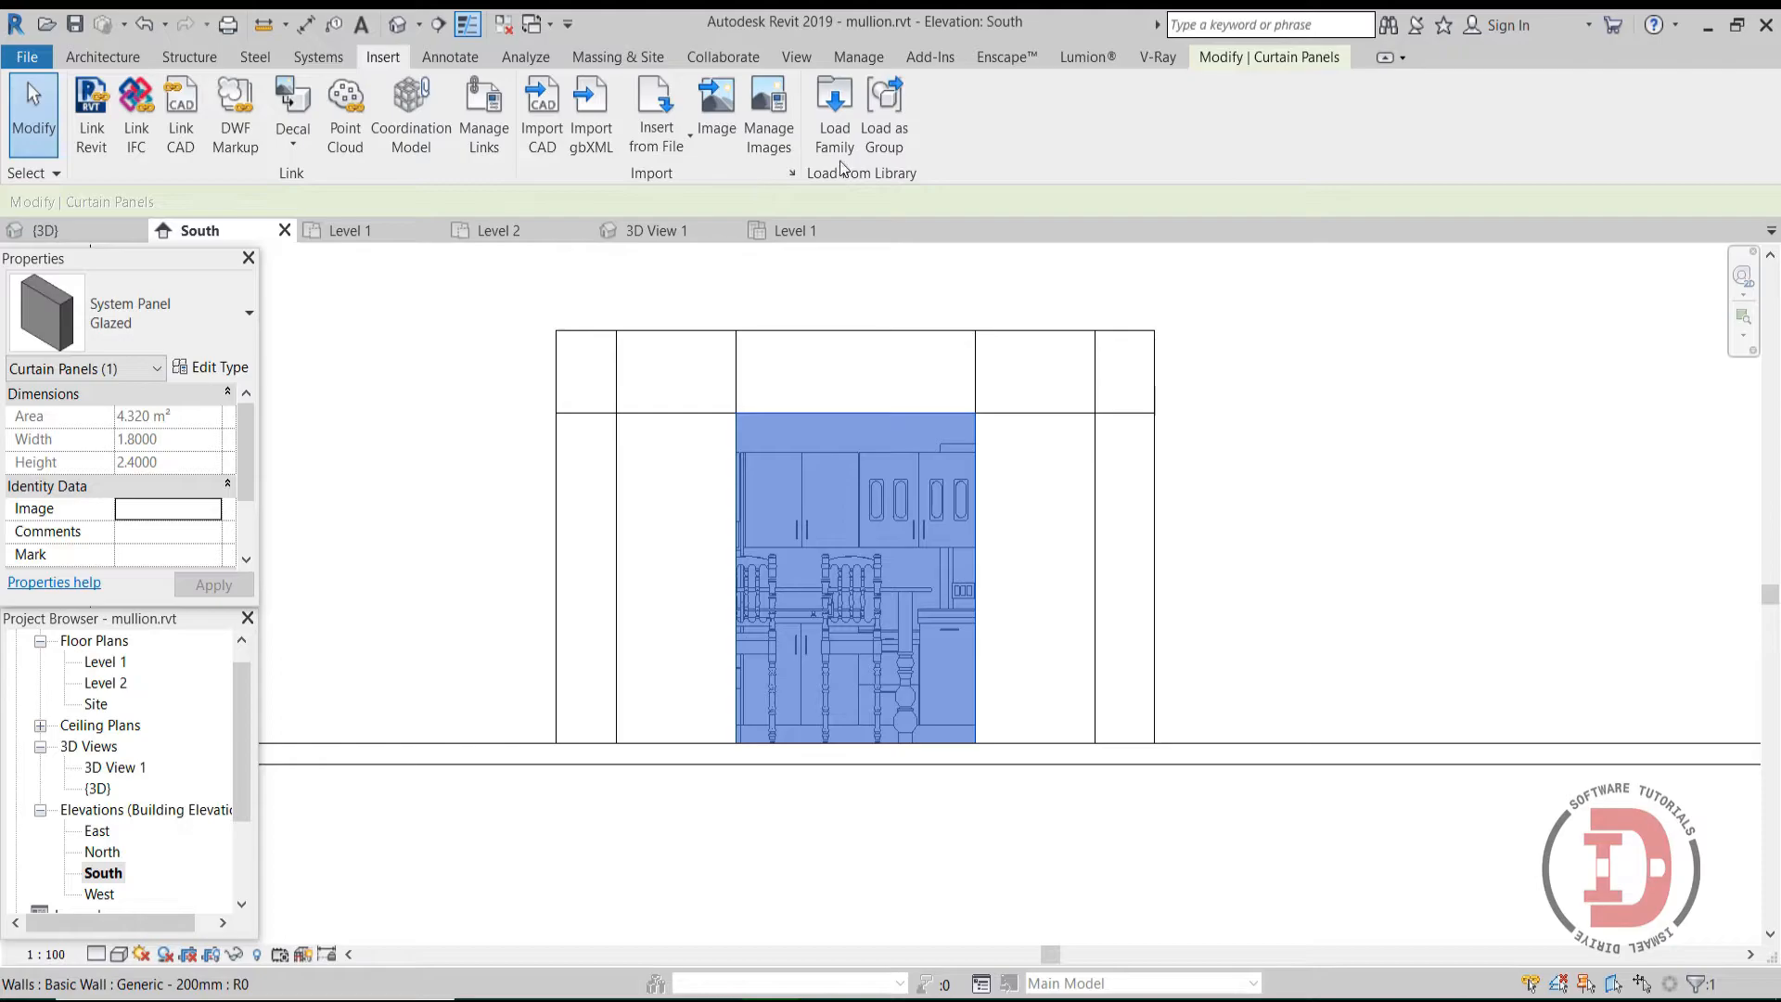
click(837, 129)
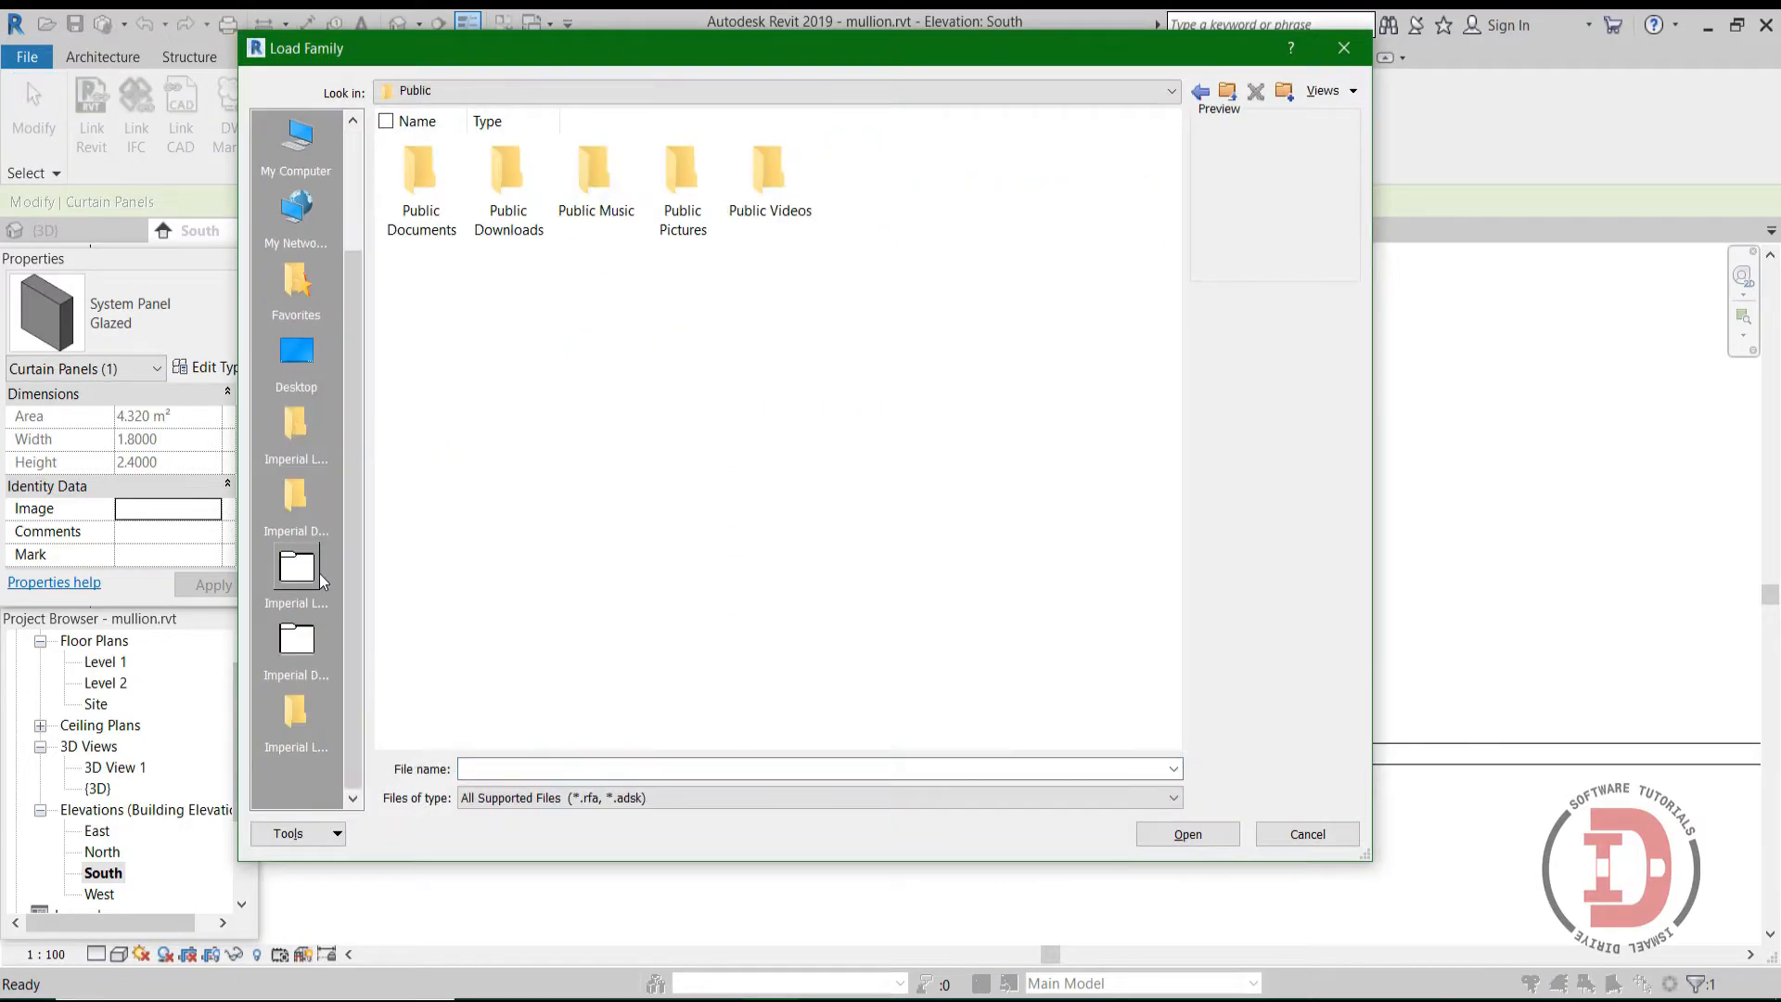
click(282, 725)
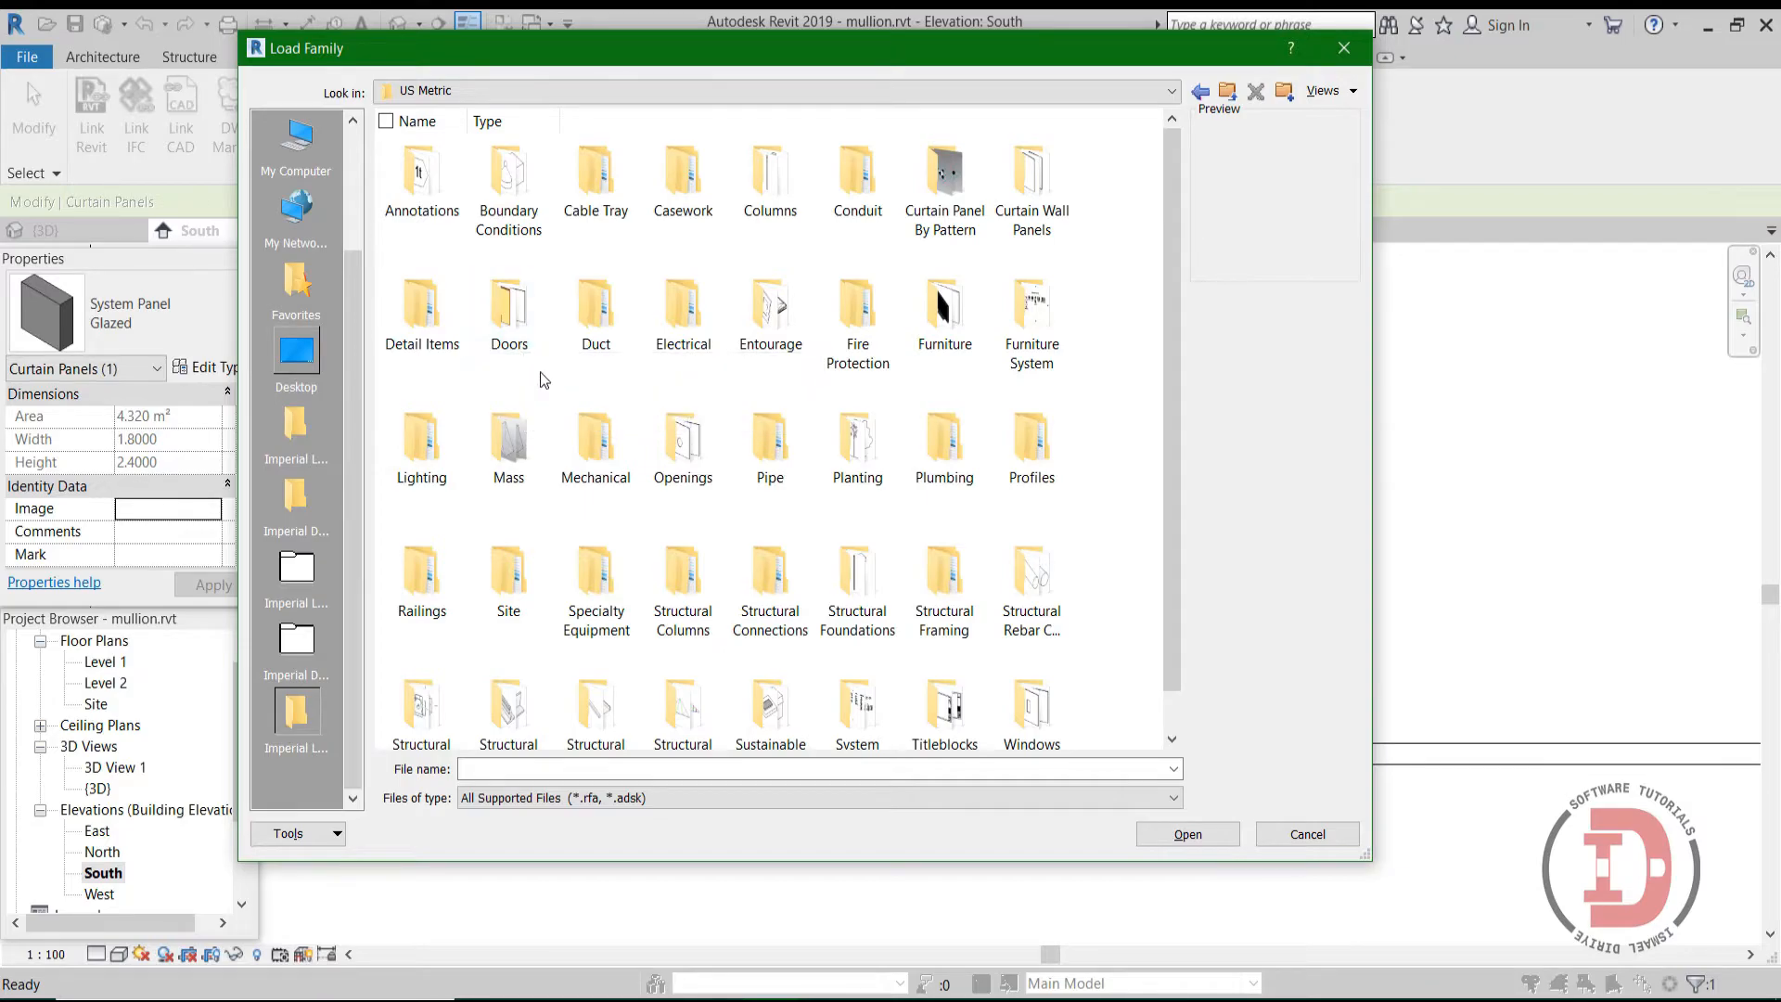
double_click(515, 318)
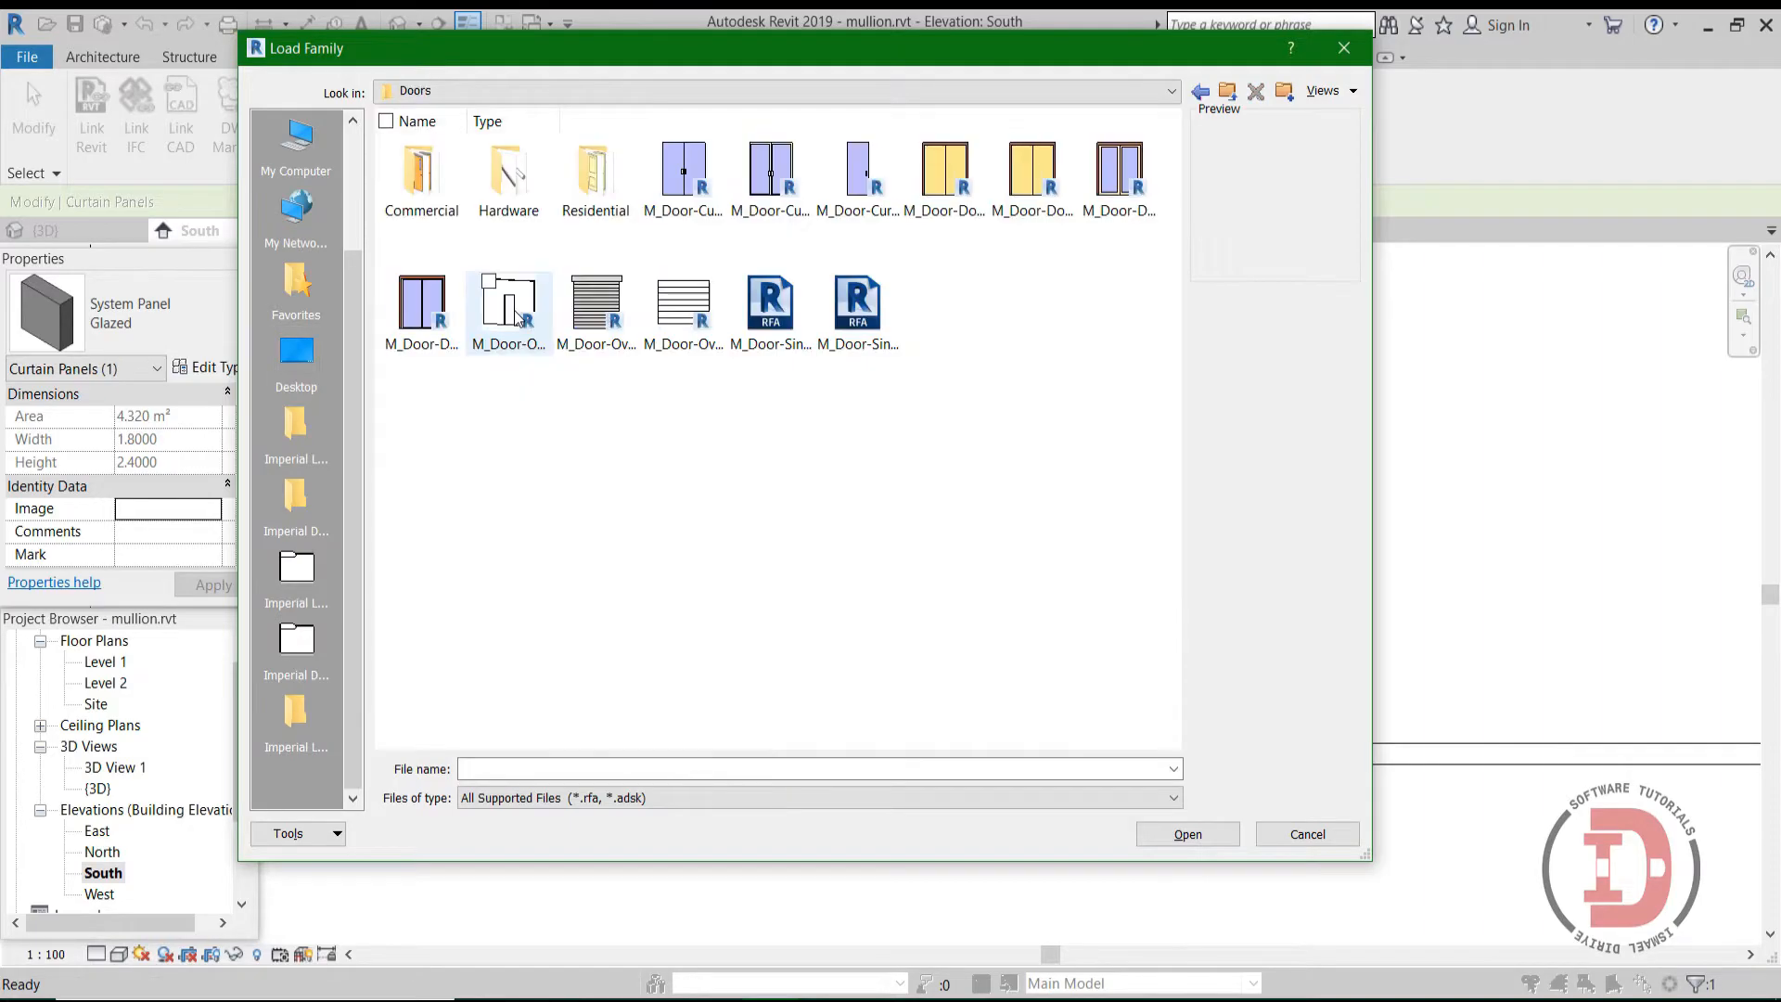
click(762, 213)
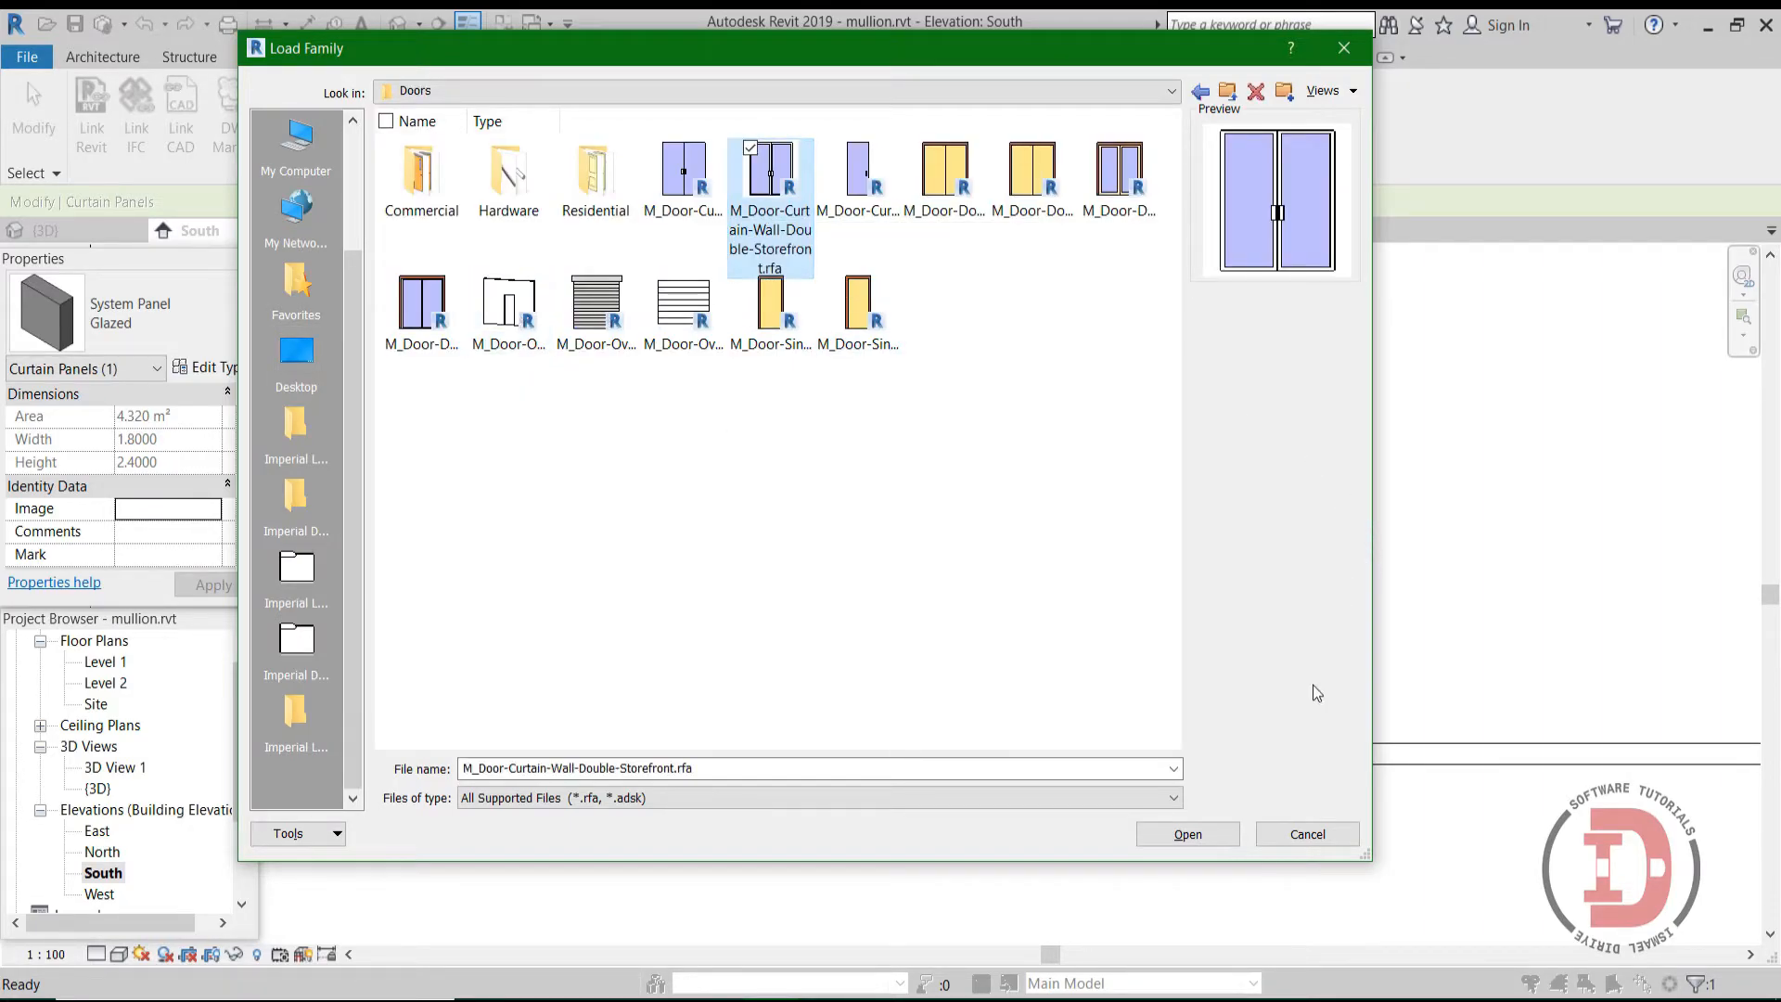
click(1196, 837)
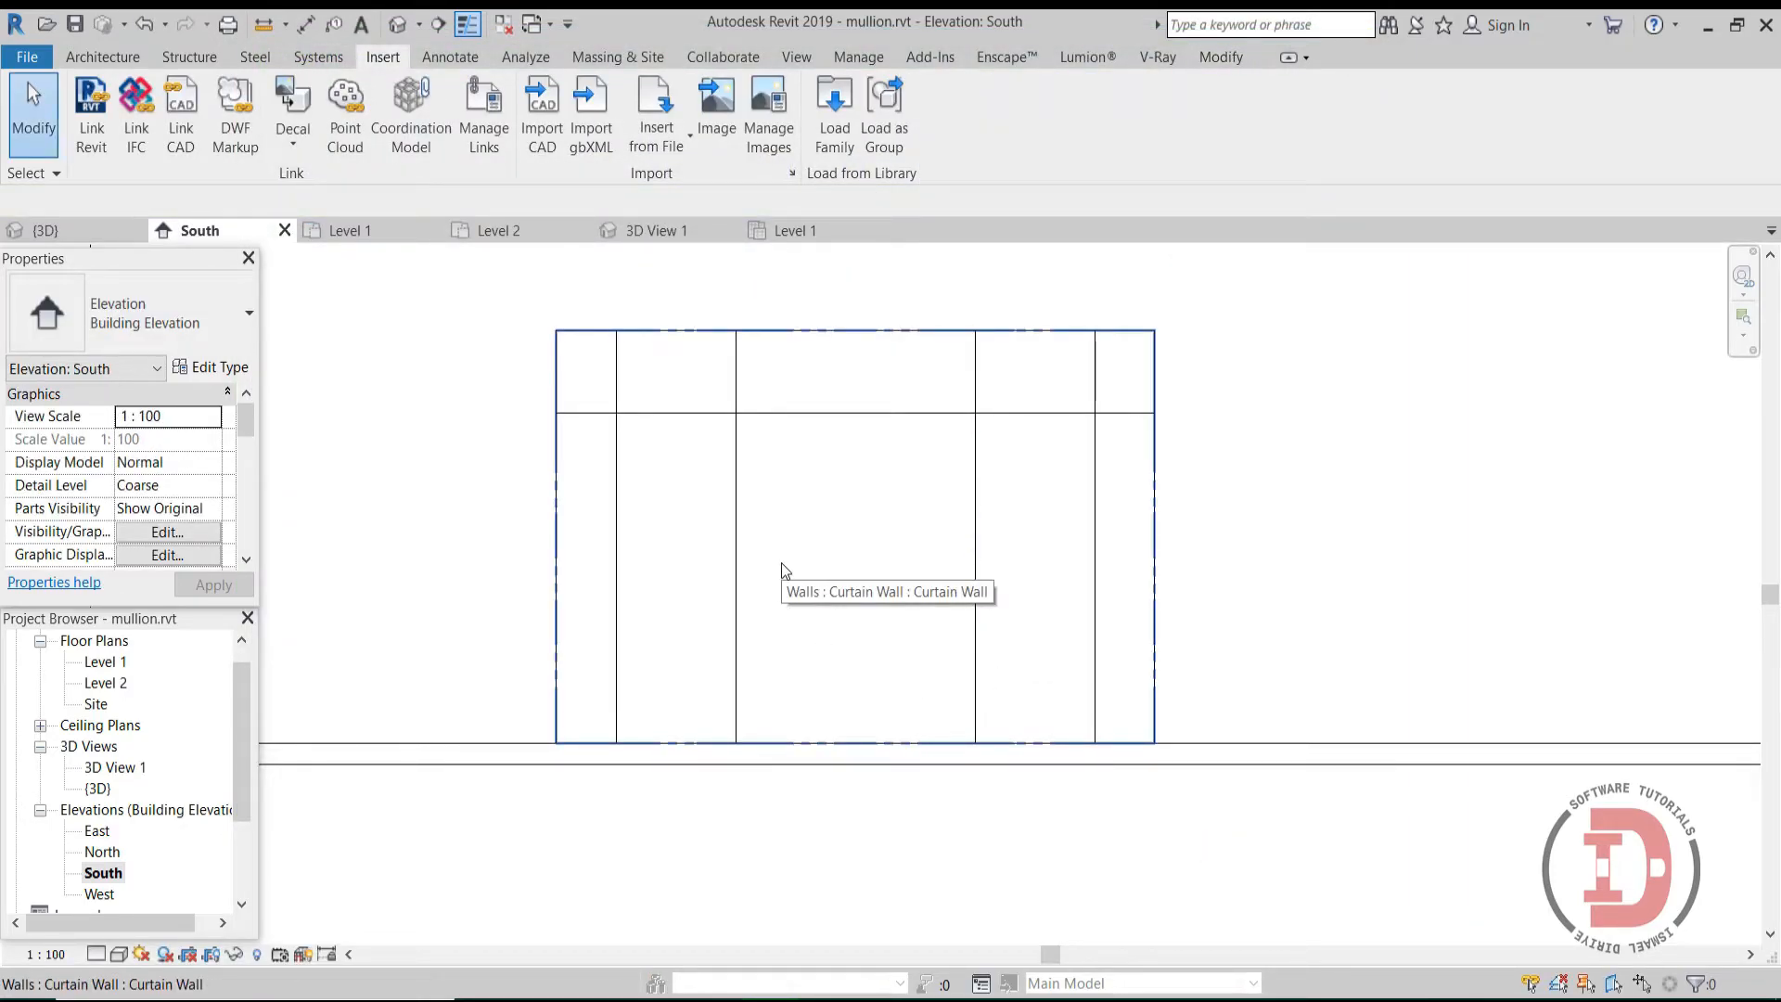
Step: Change the large central panel's type to M_Door-Curtain-Wall-Double-Storefront
key(Tab)
key(Tab)
click(739, 459)
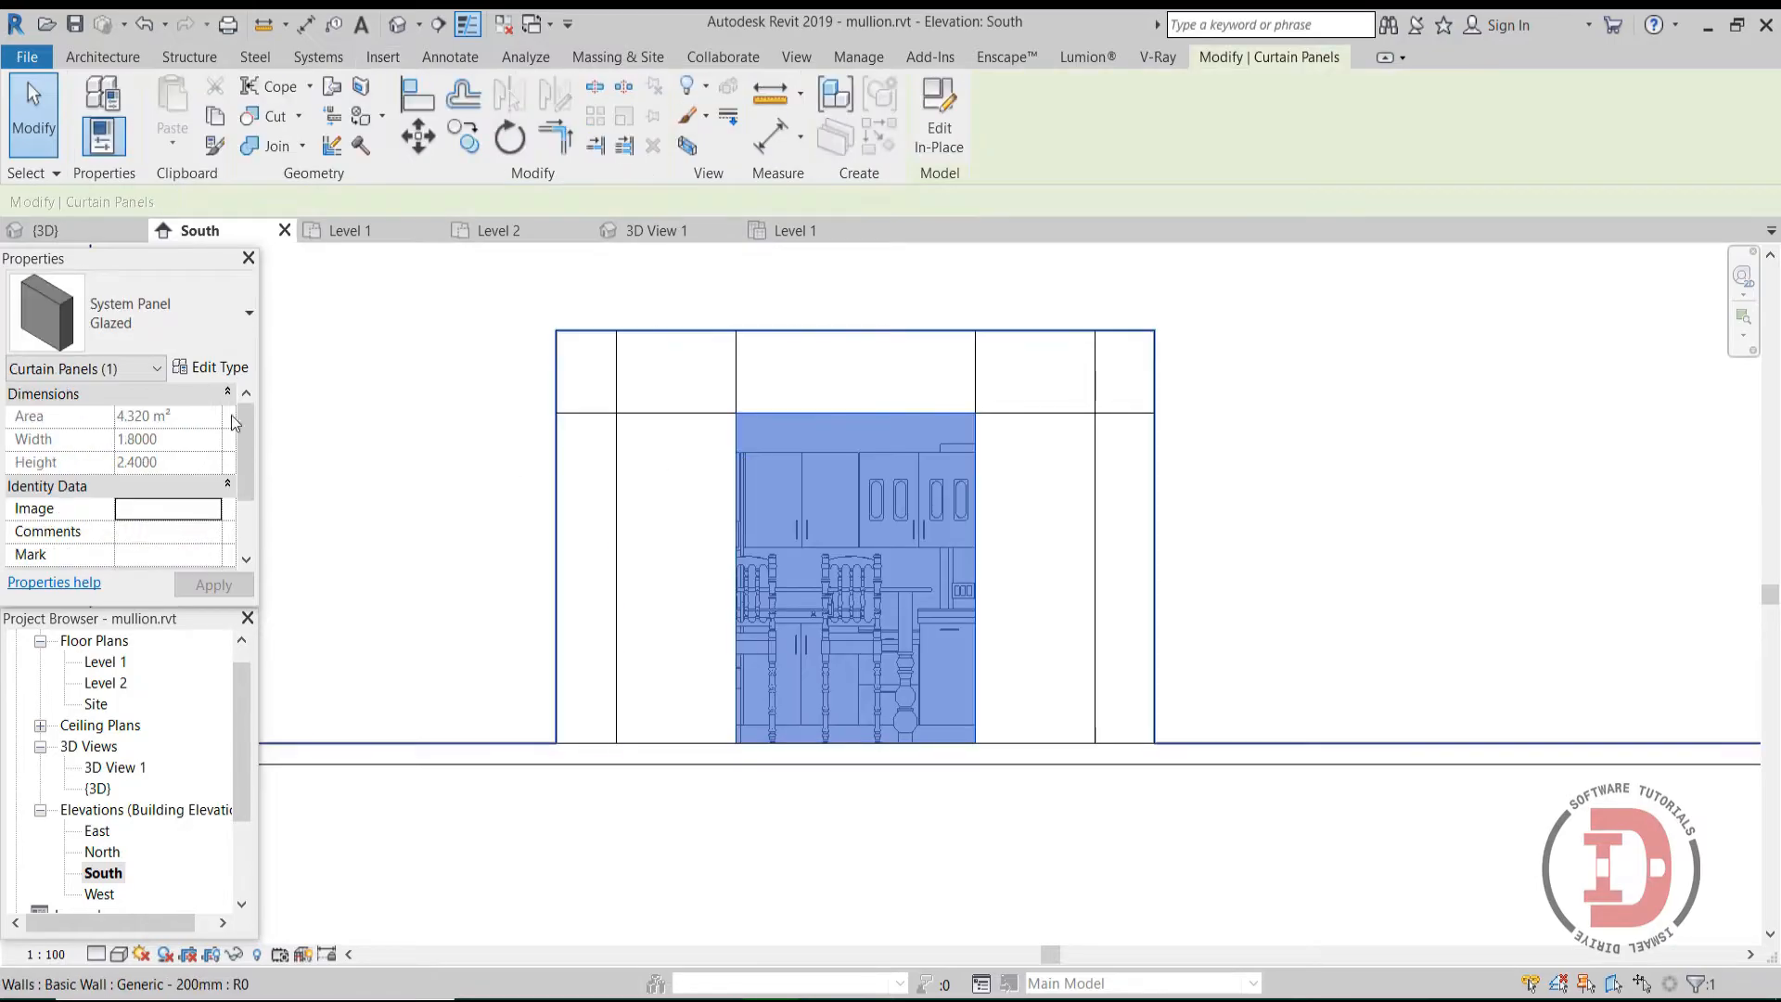
click(164, 336)
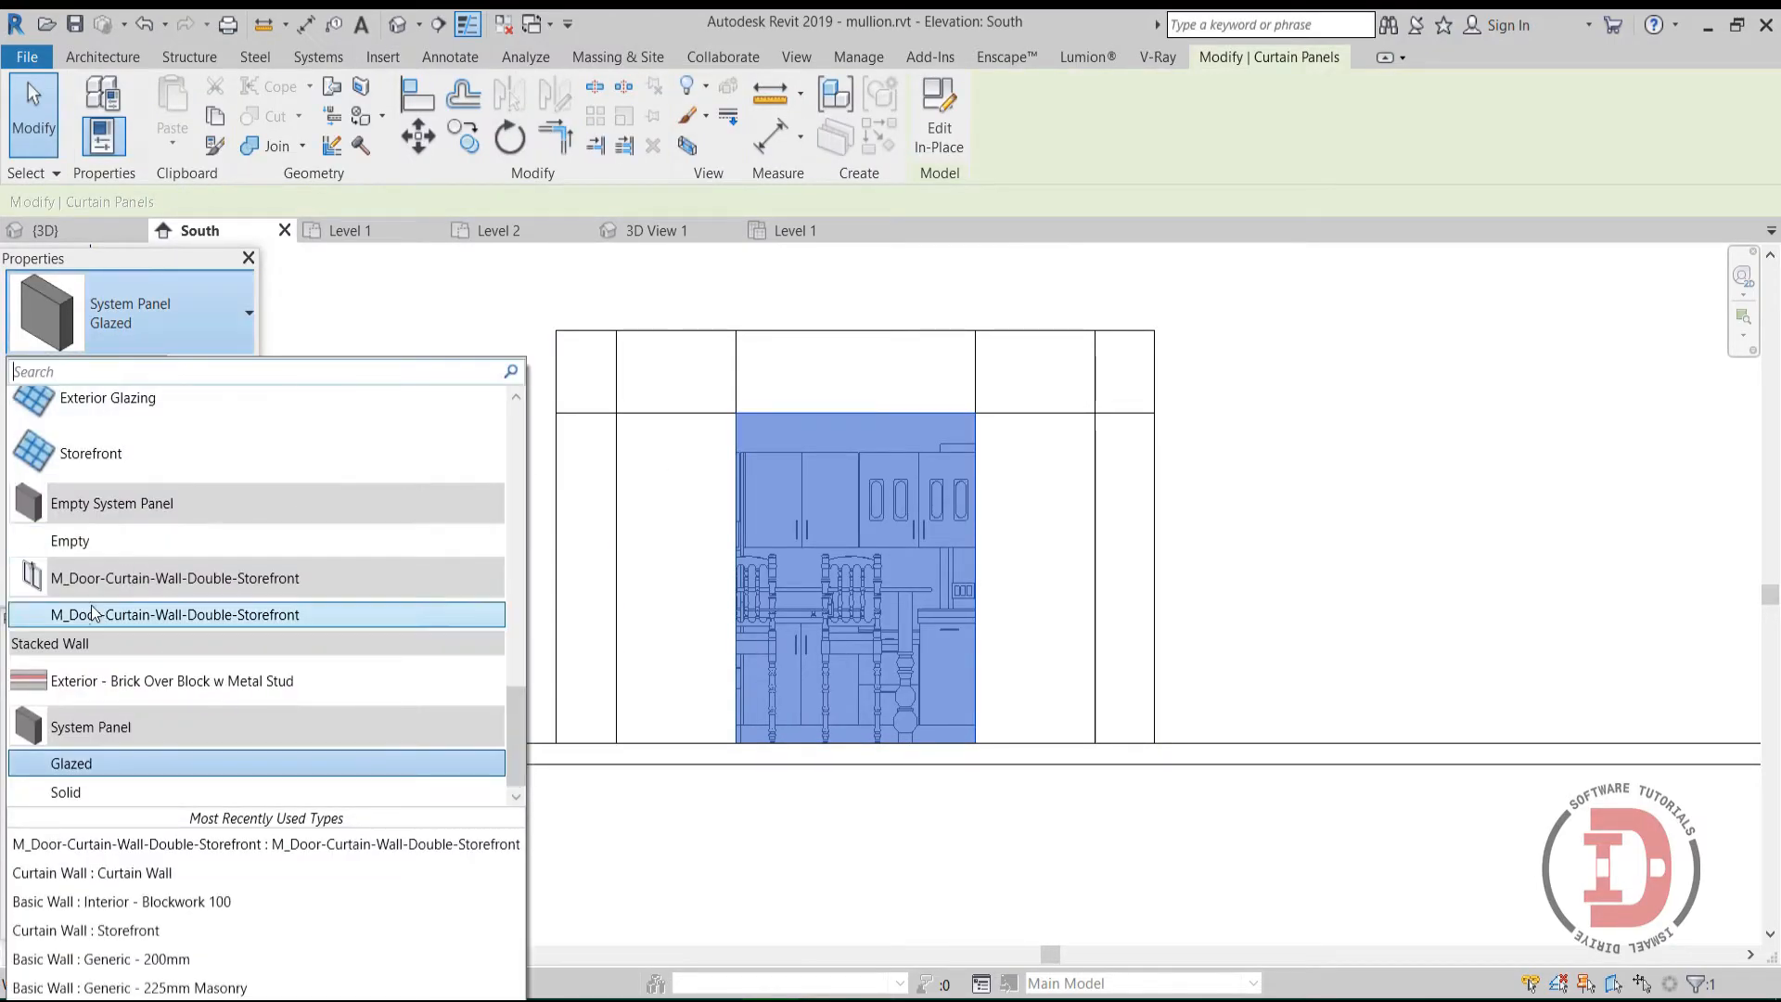
mouse_move(111, 614)
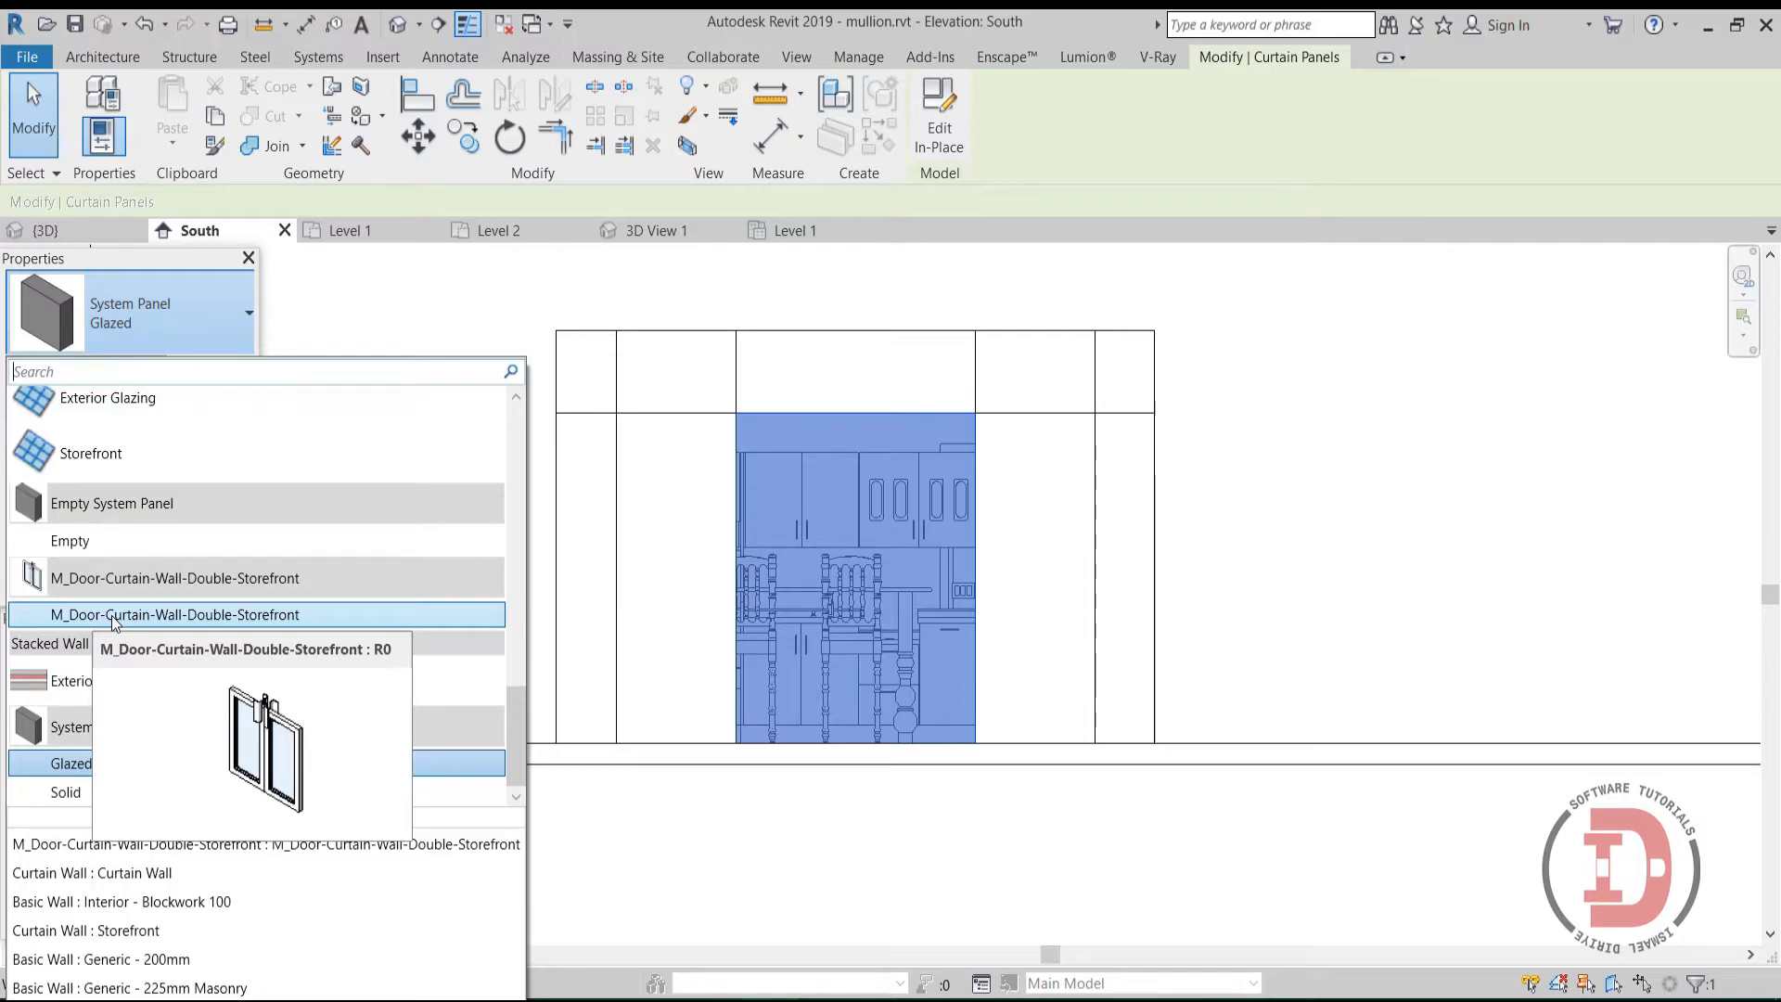
click(111, 615)
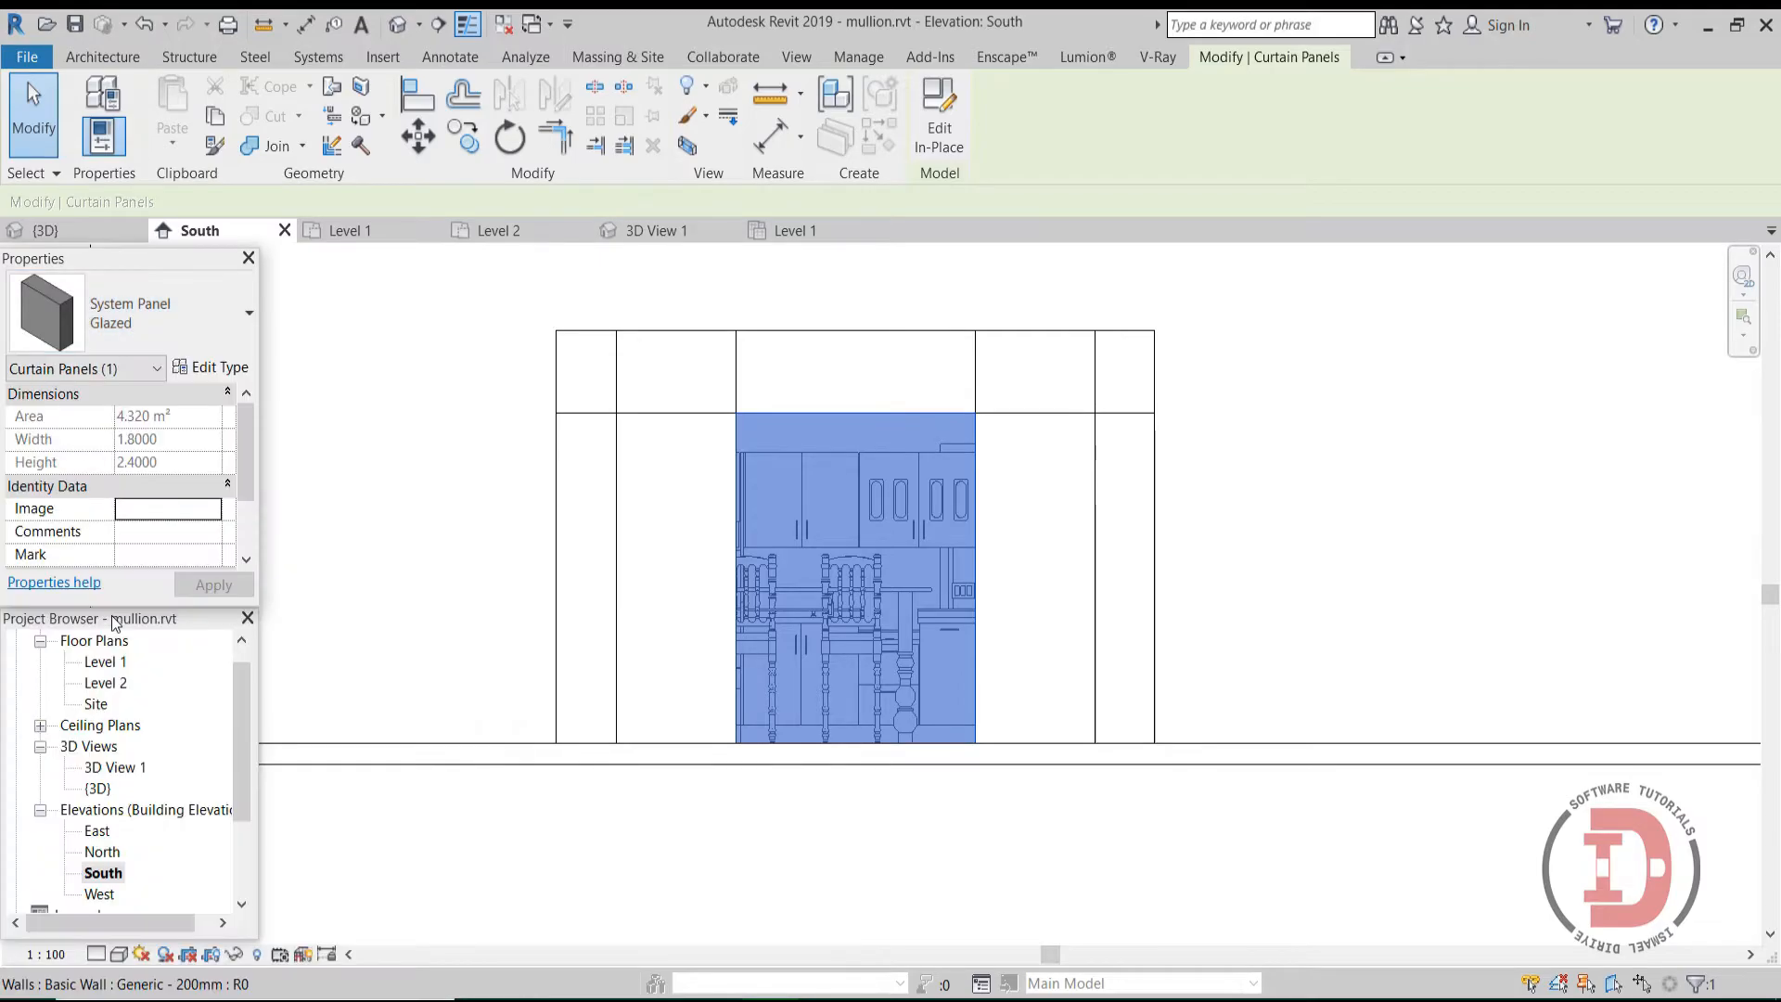
key(Escape)
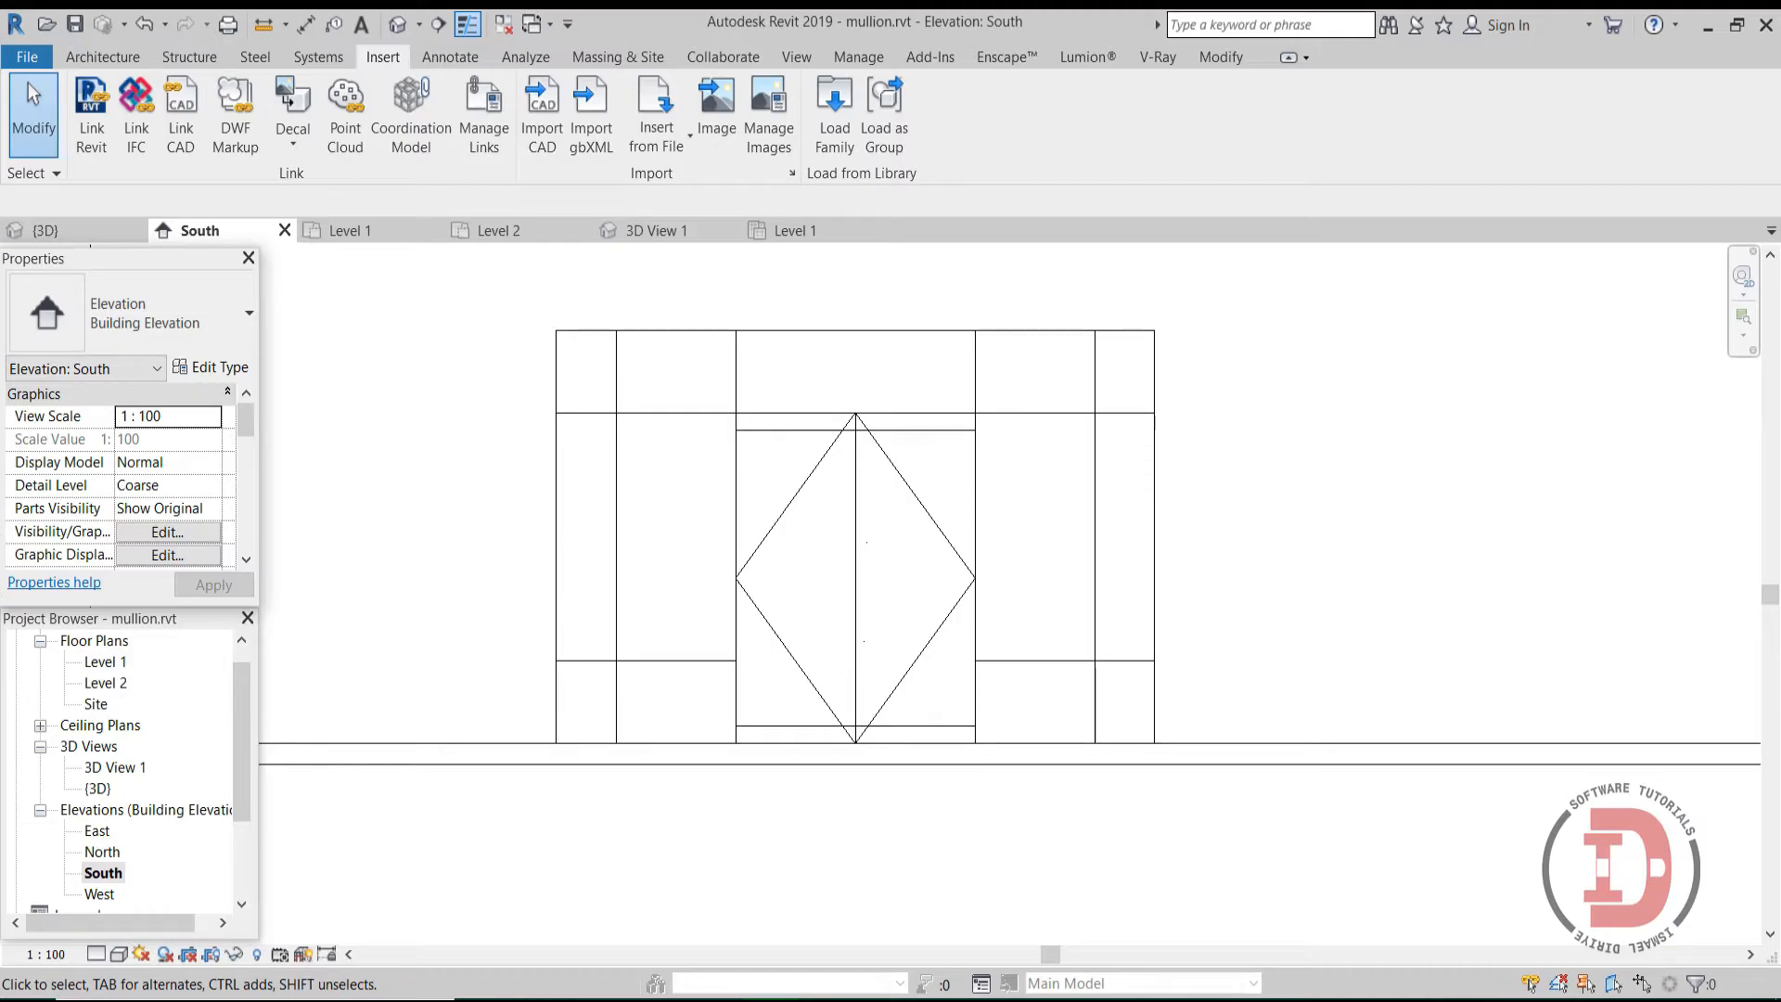
Step: Change the four bottom-row panels along the horizontal grid, excluding the central door, to the Solid system panel type
scroll(214, 579, down, 3)
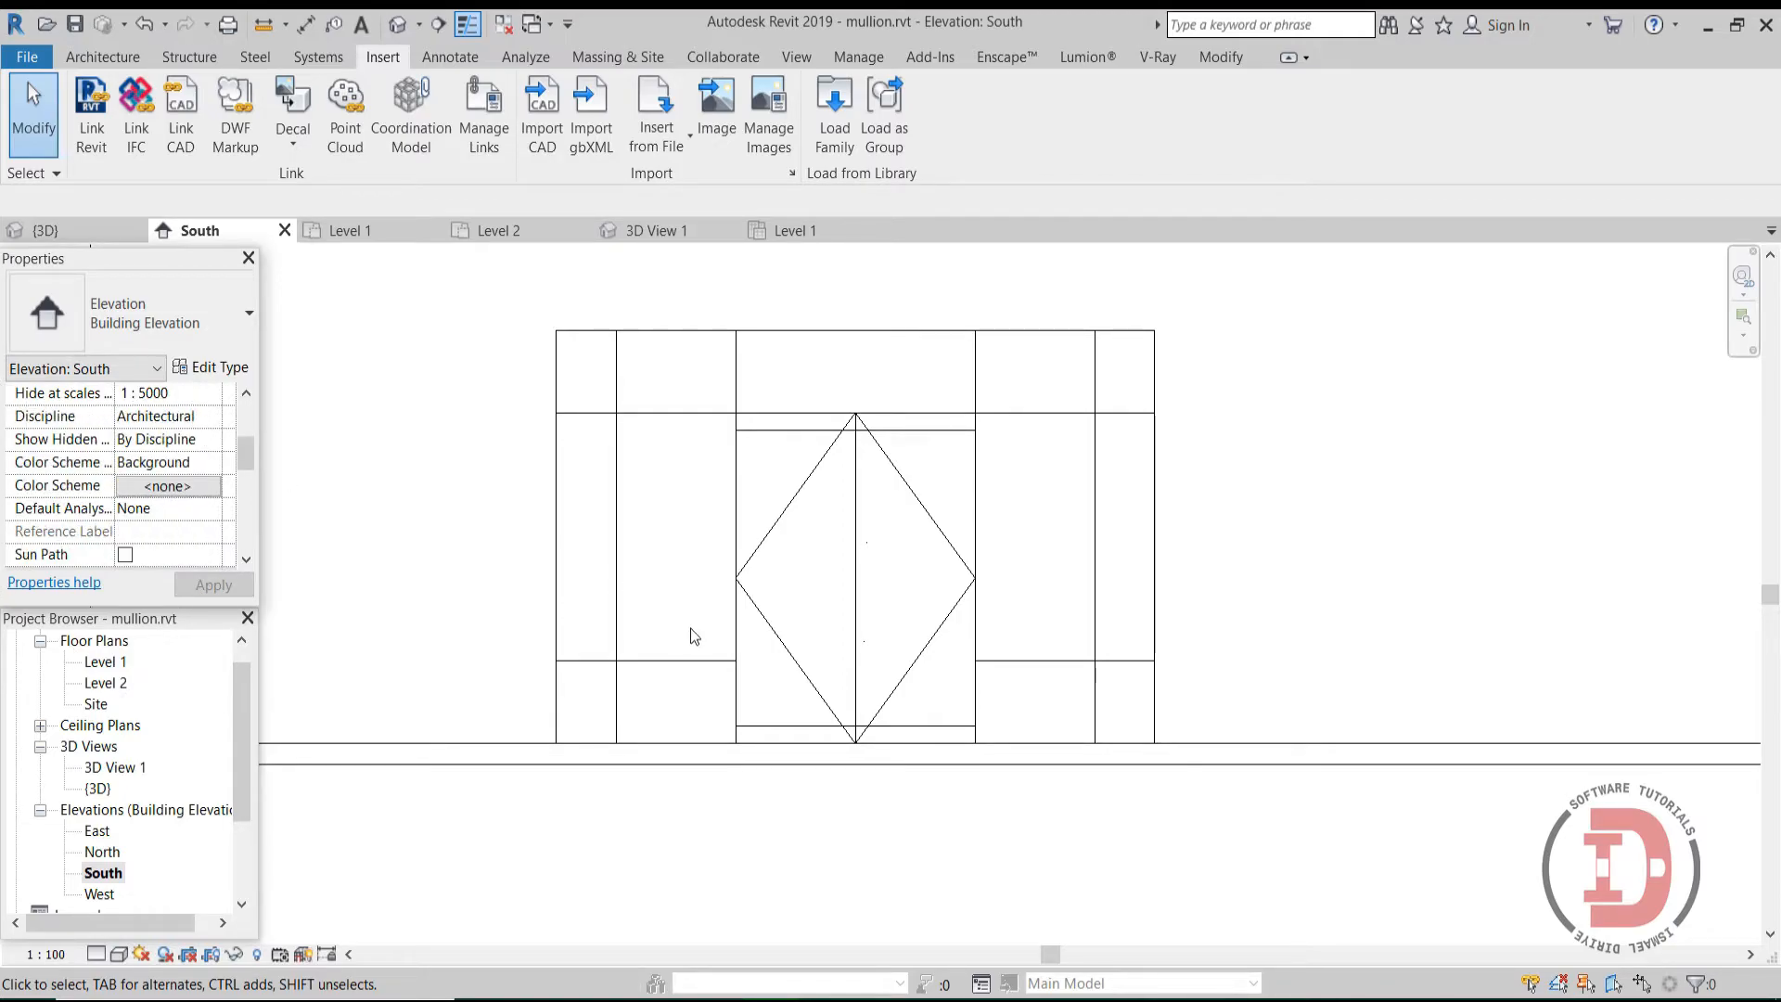
click(640, 703)
click(744, 849)
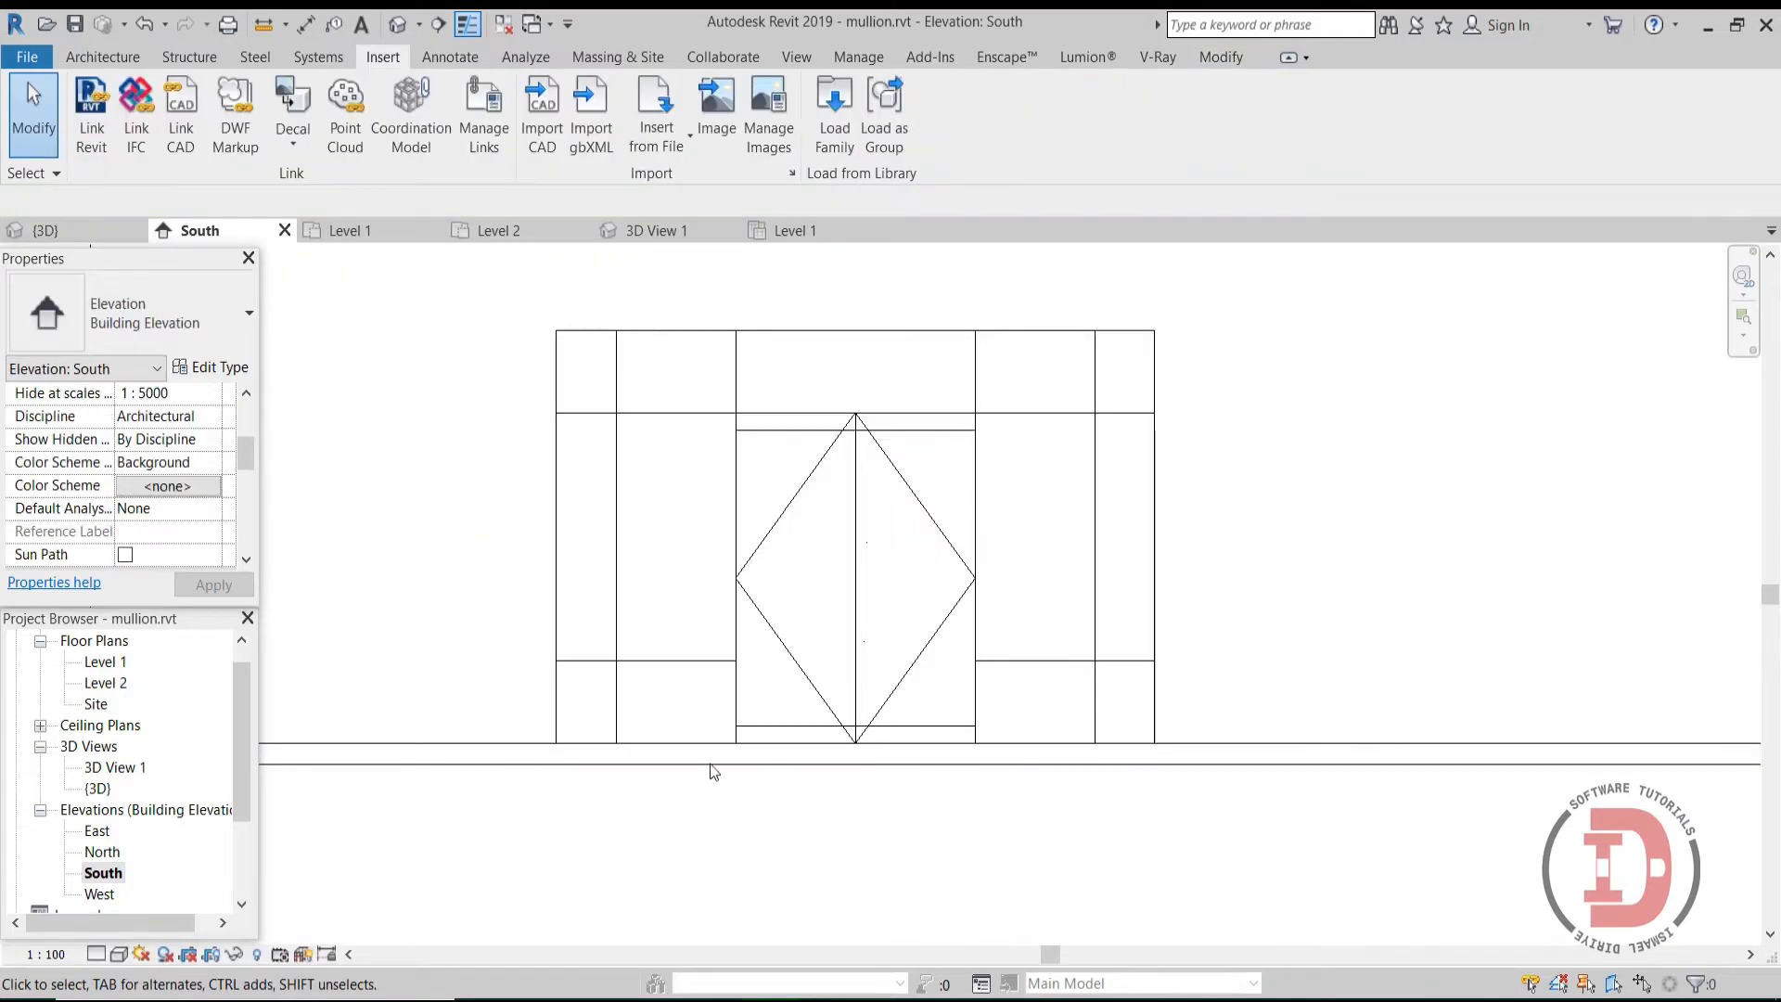
click(679, 720)
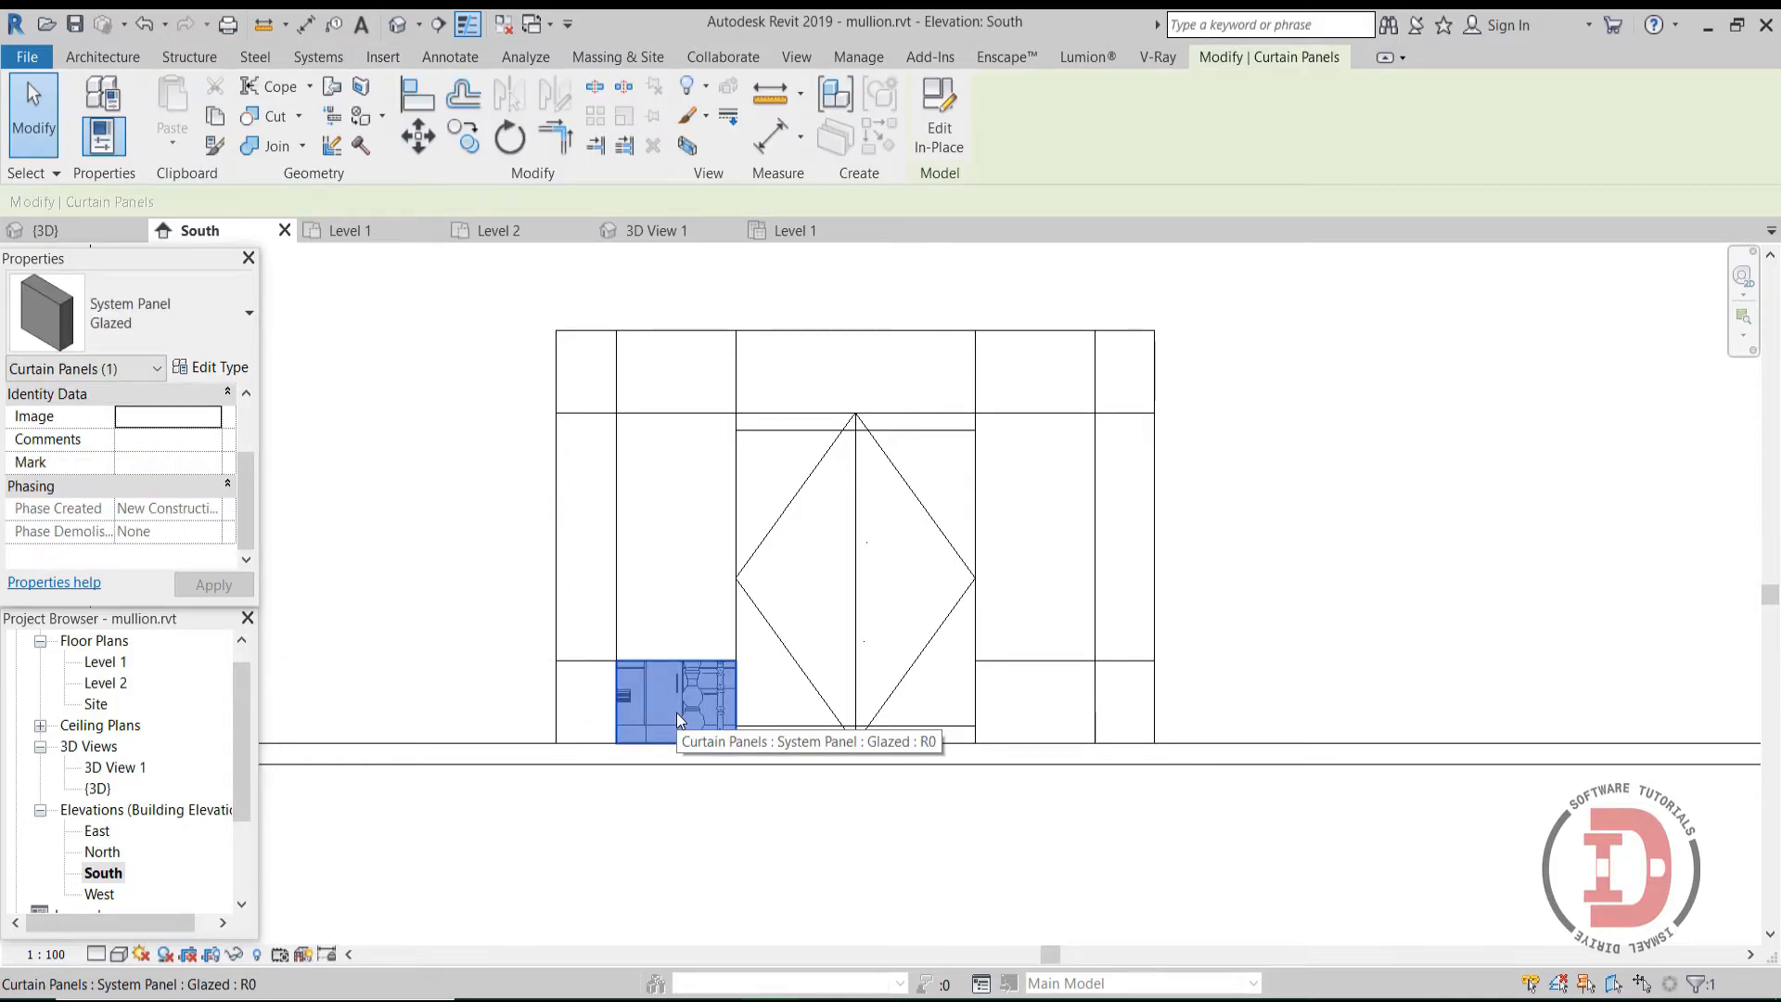
right_click(677, 712)
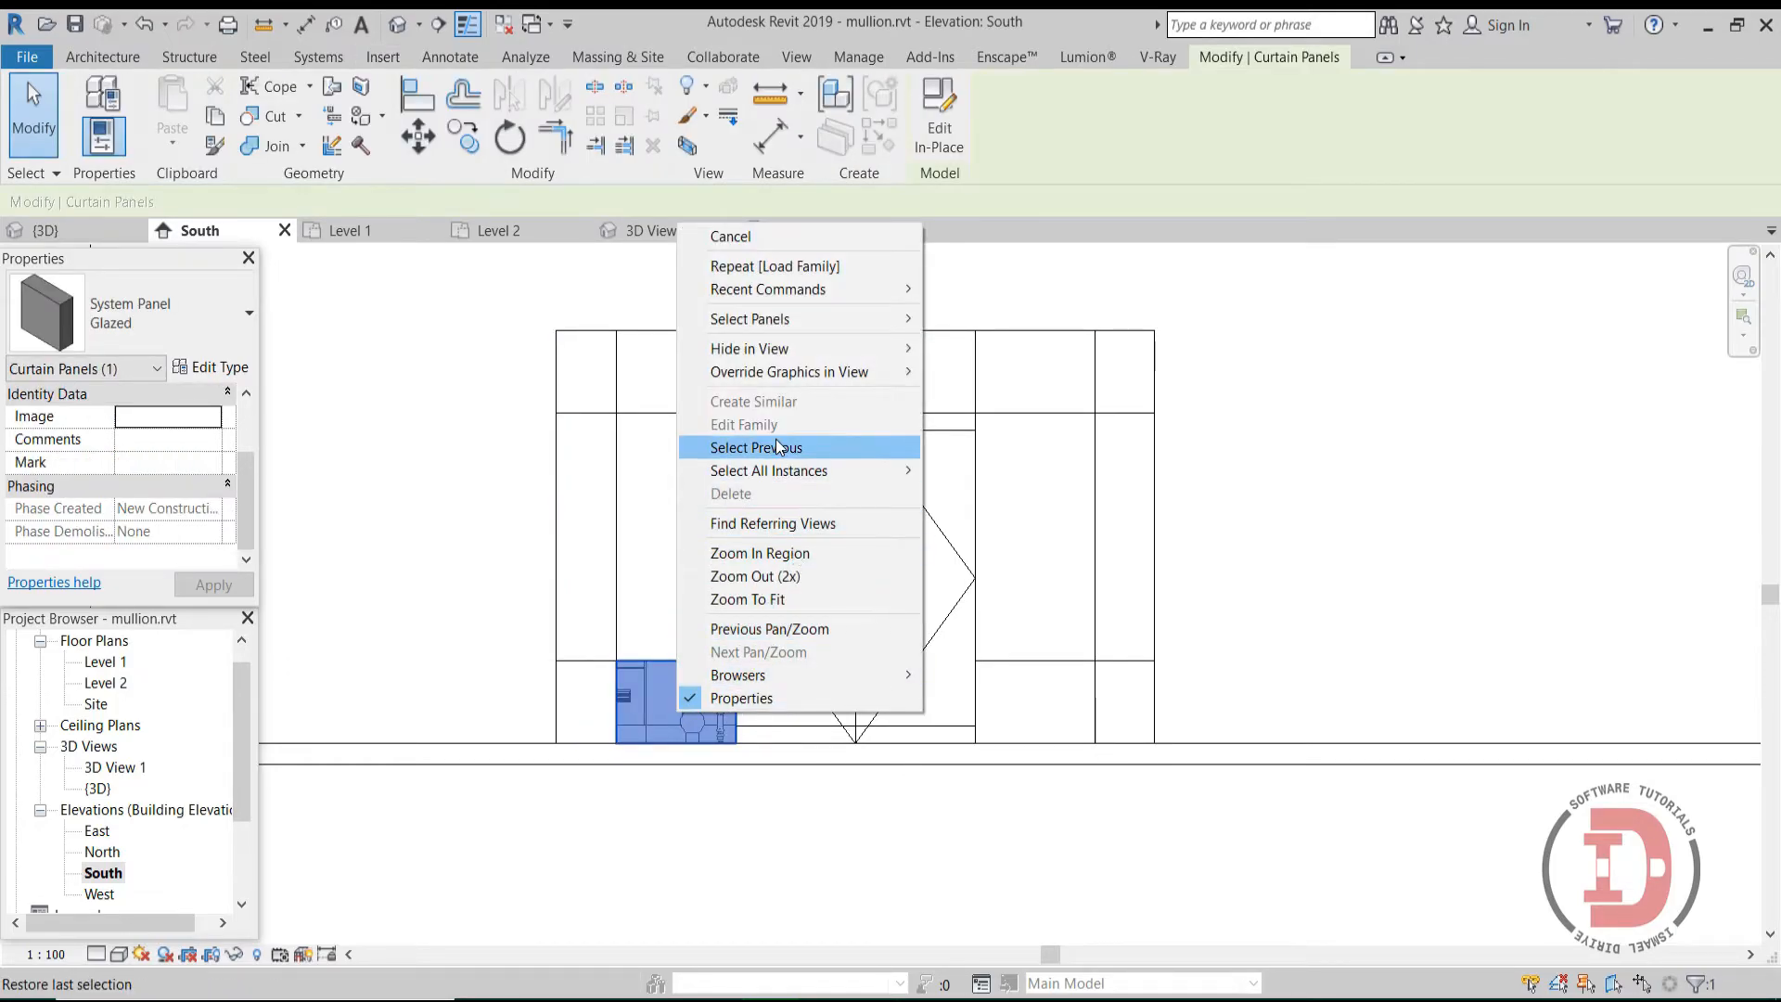
mouse_move(826, 318)
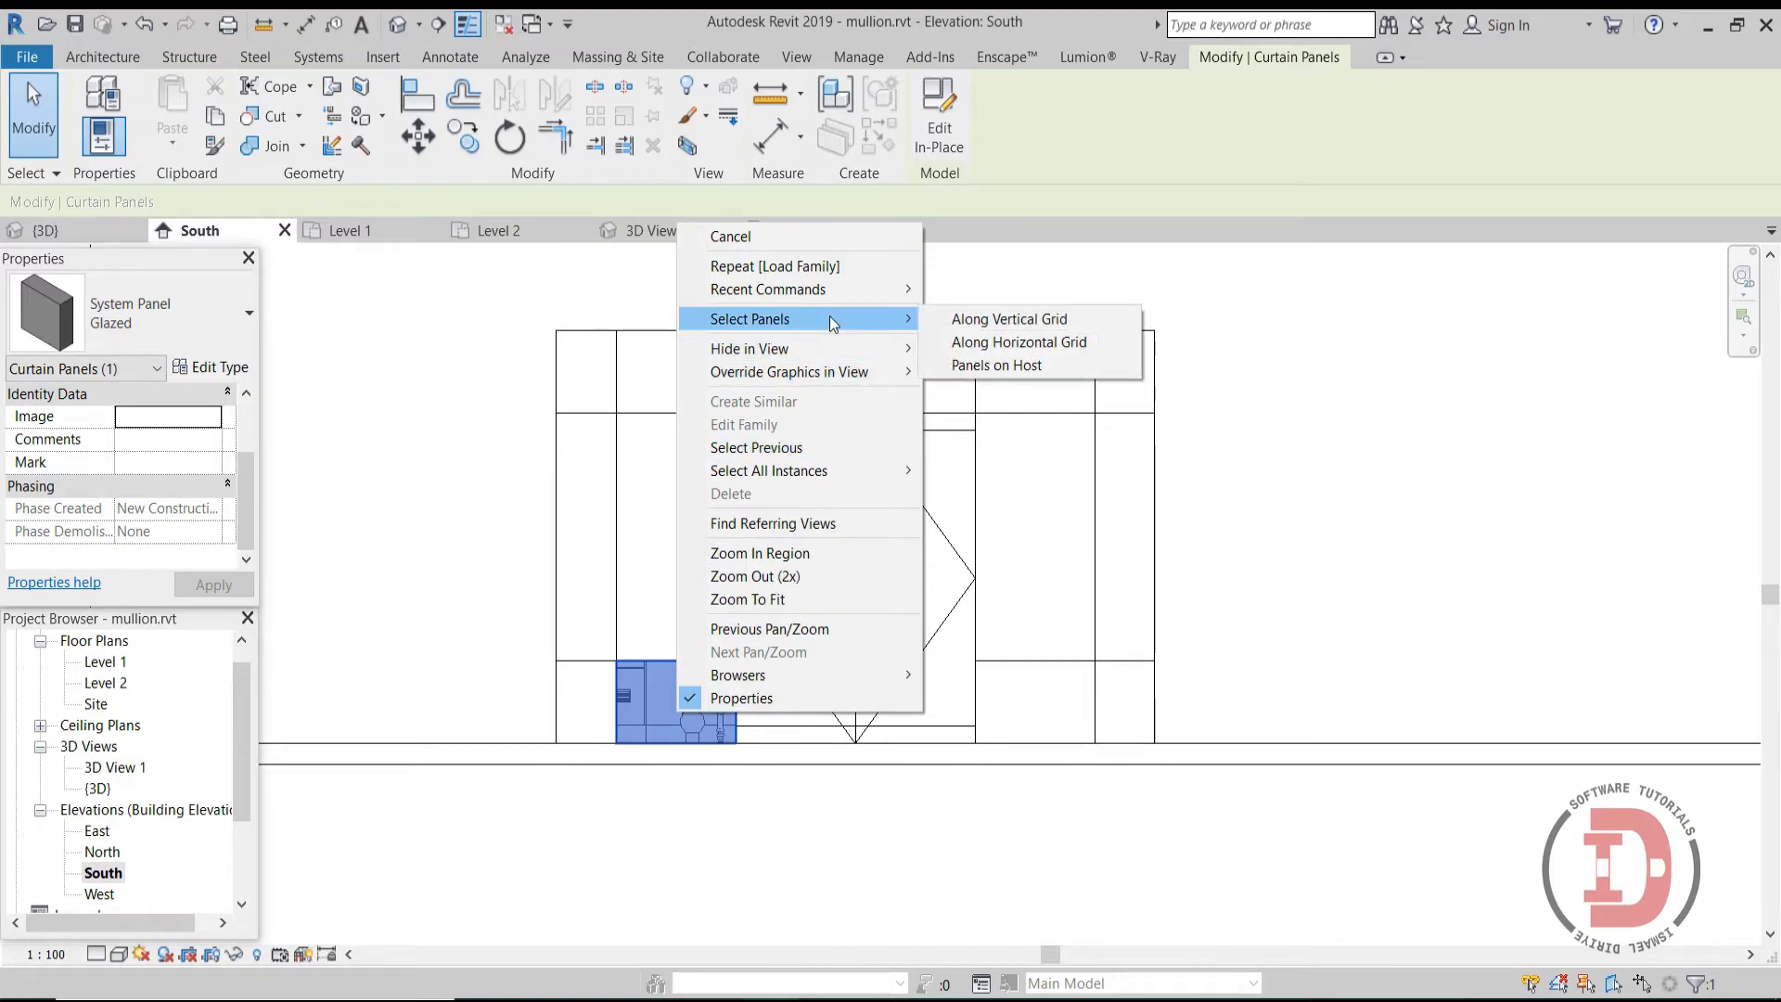
click(989, 343)
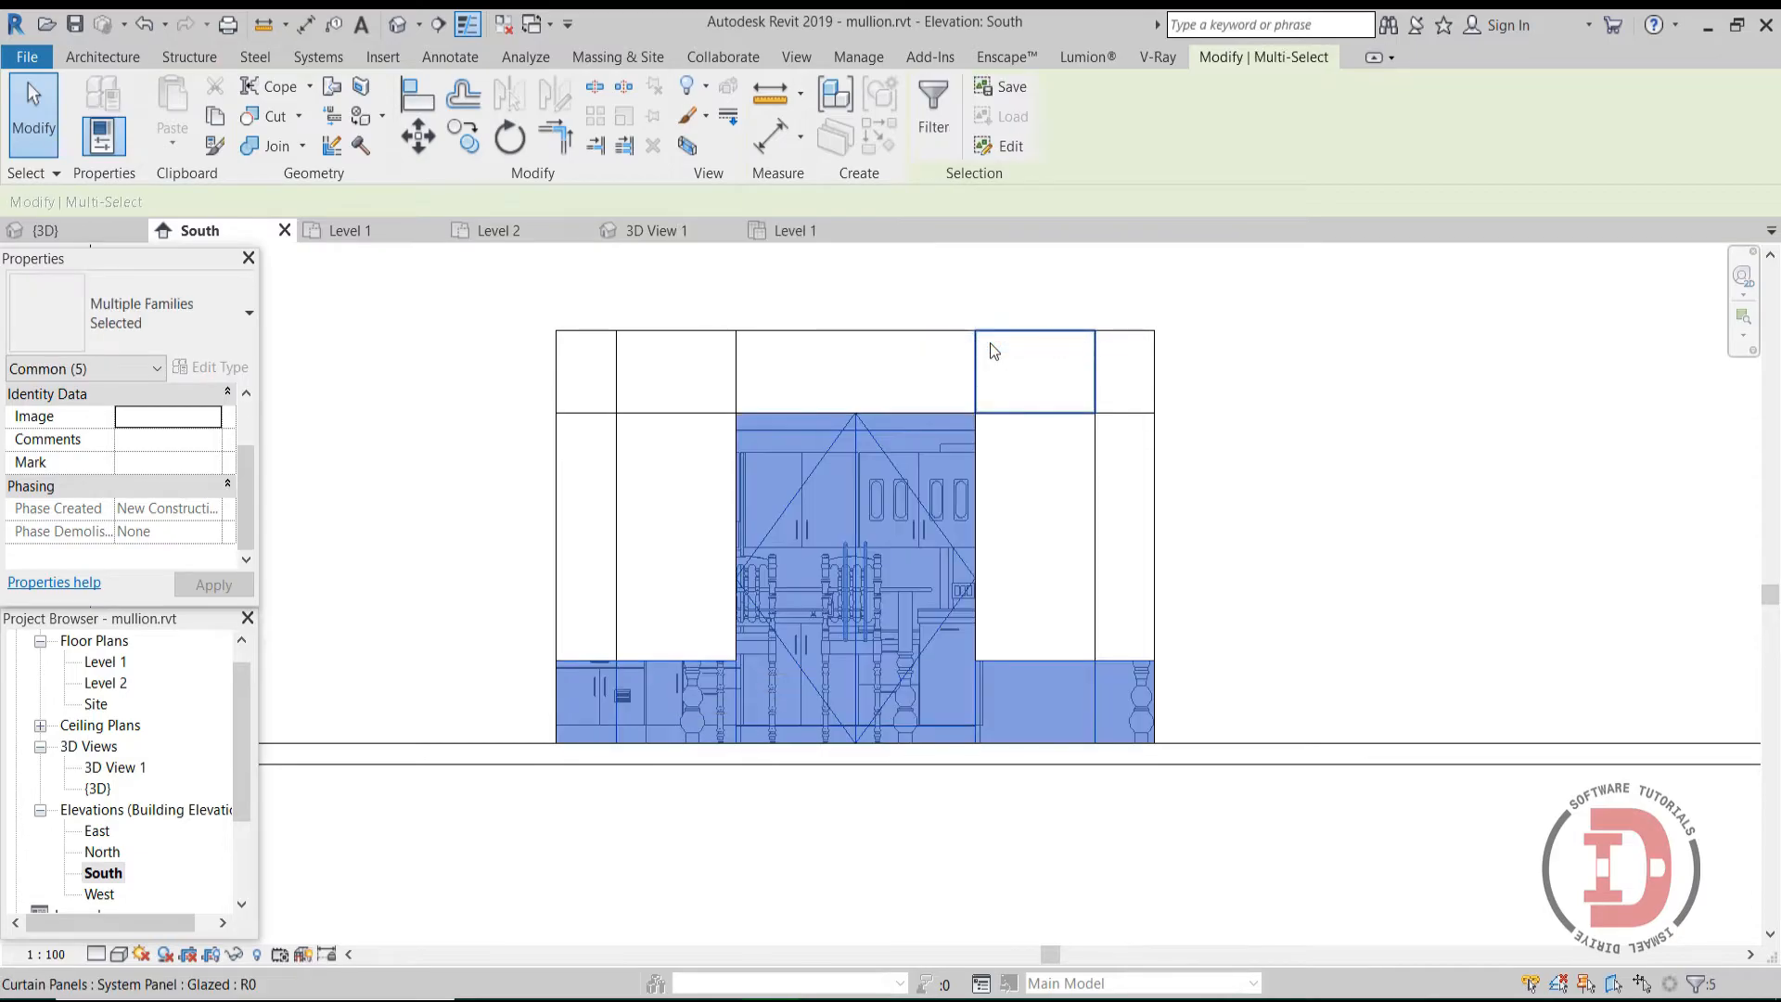
shift+click(942, 451)
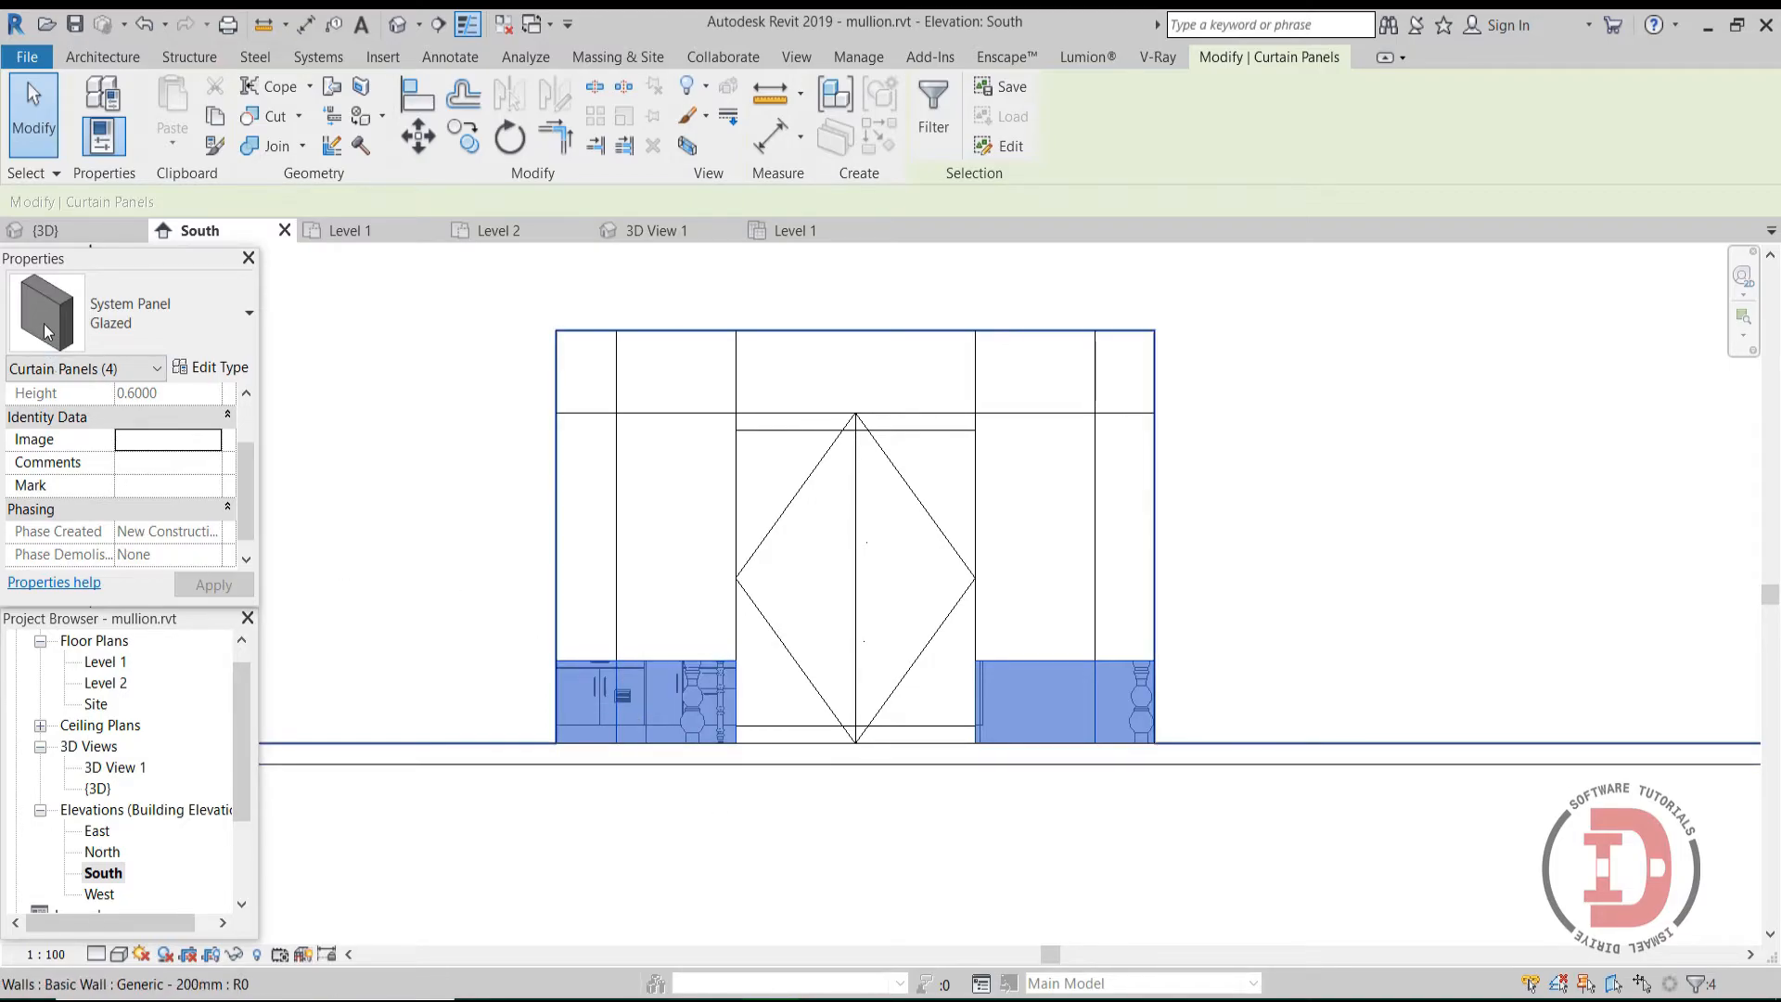
click(139, 316)
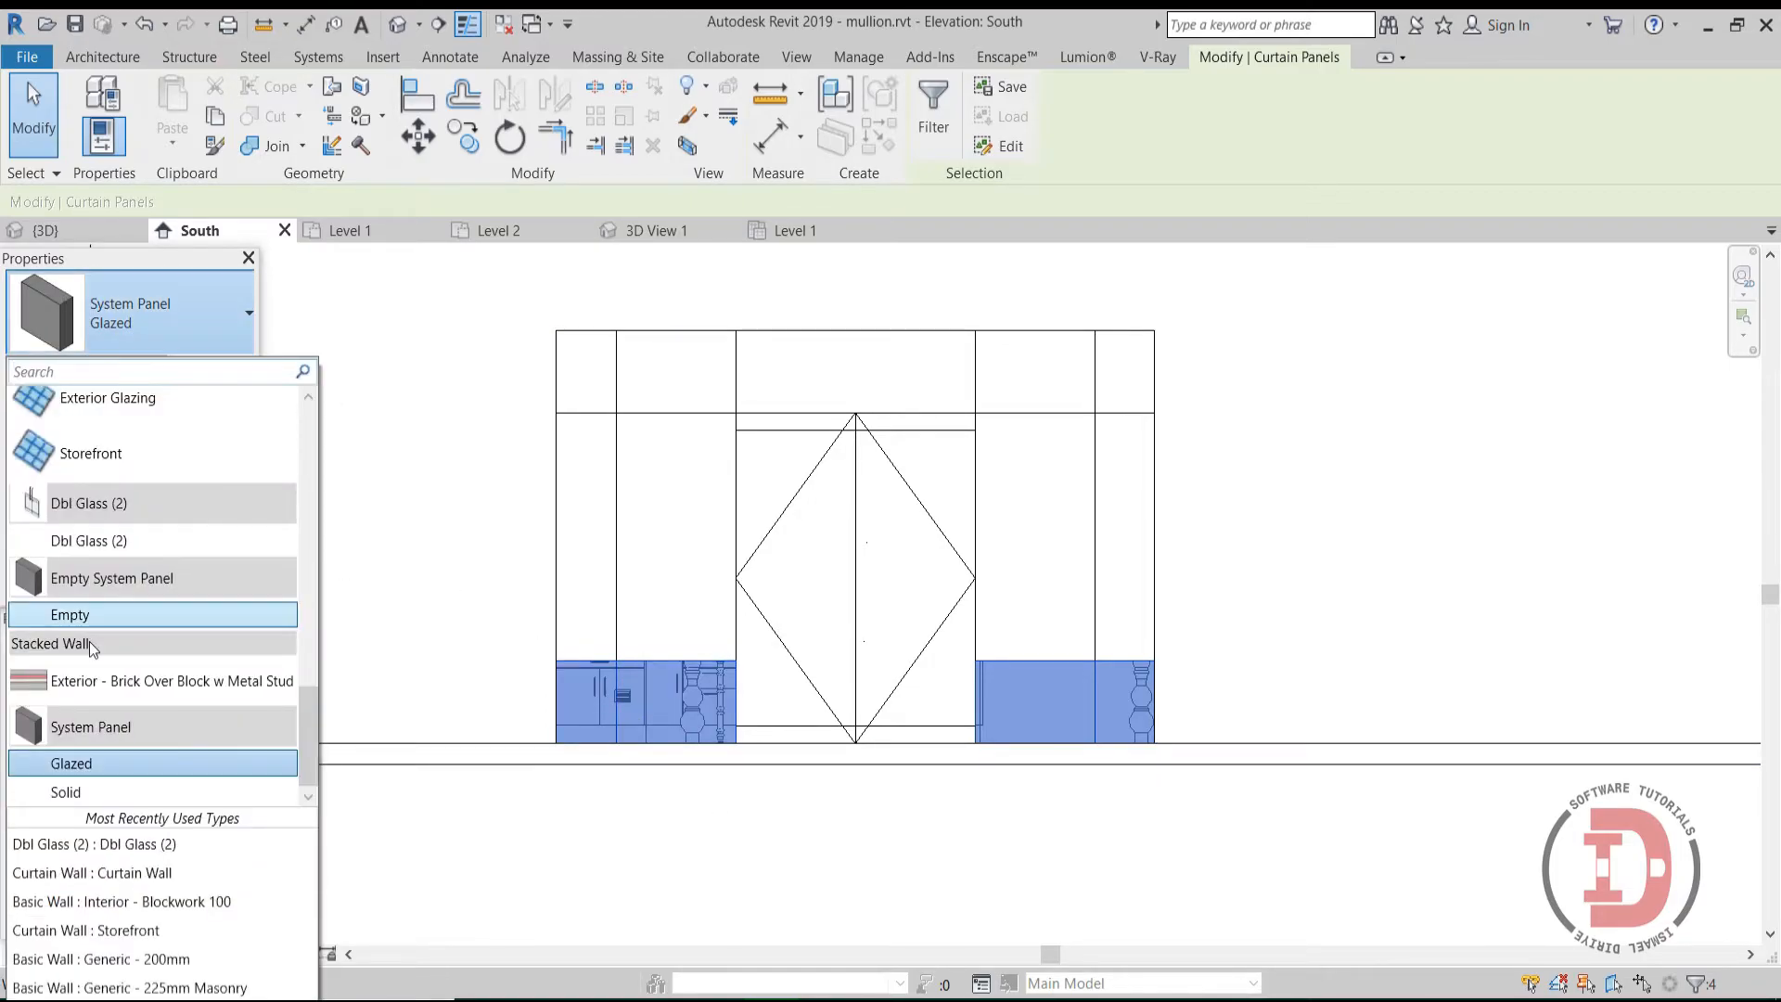
click(89, 798)
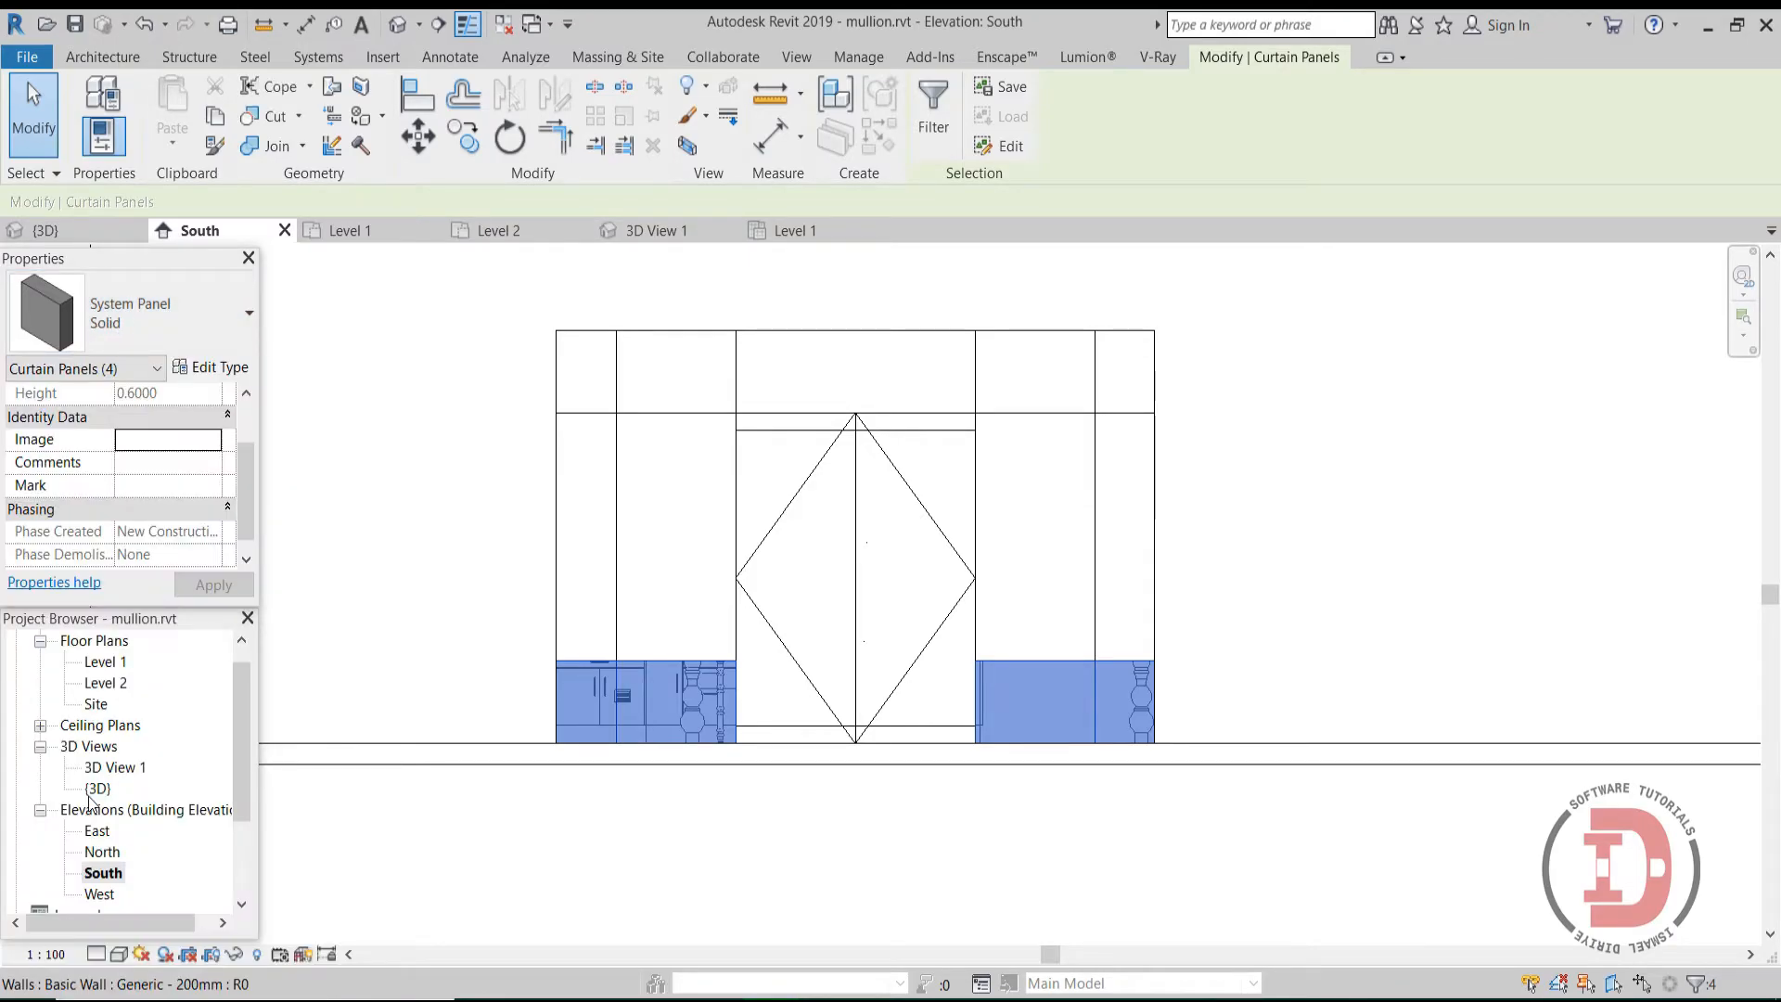
click(603, 782)
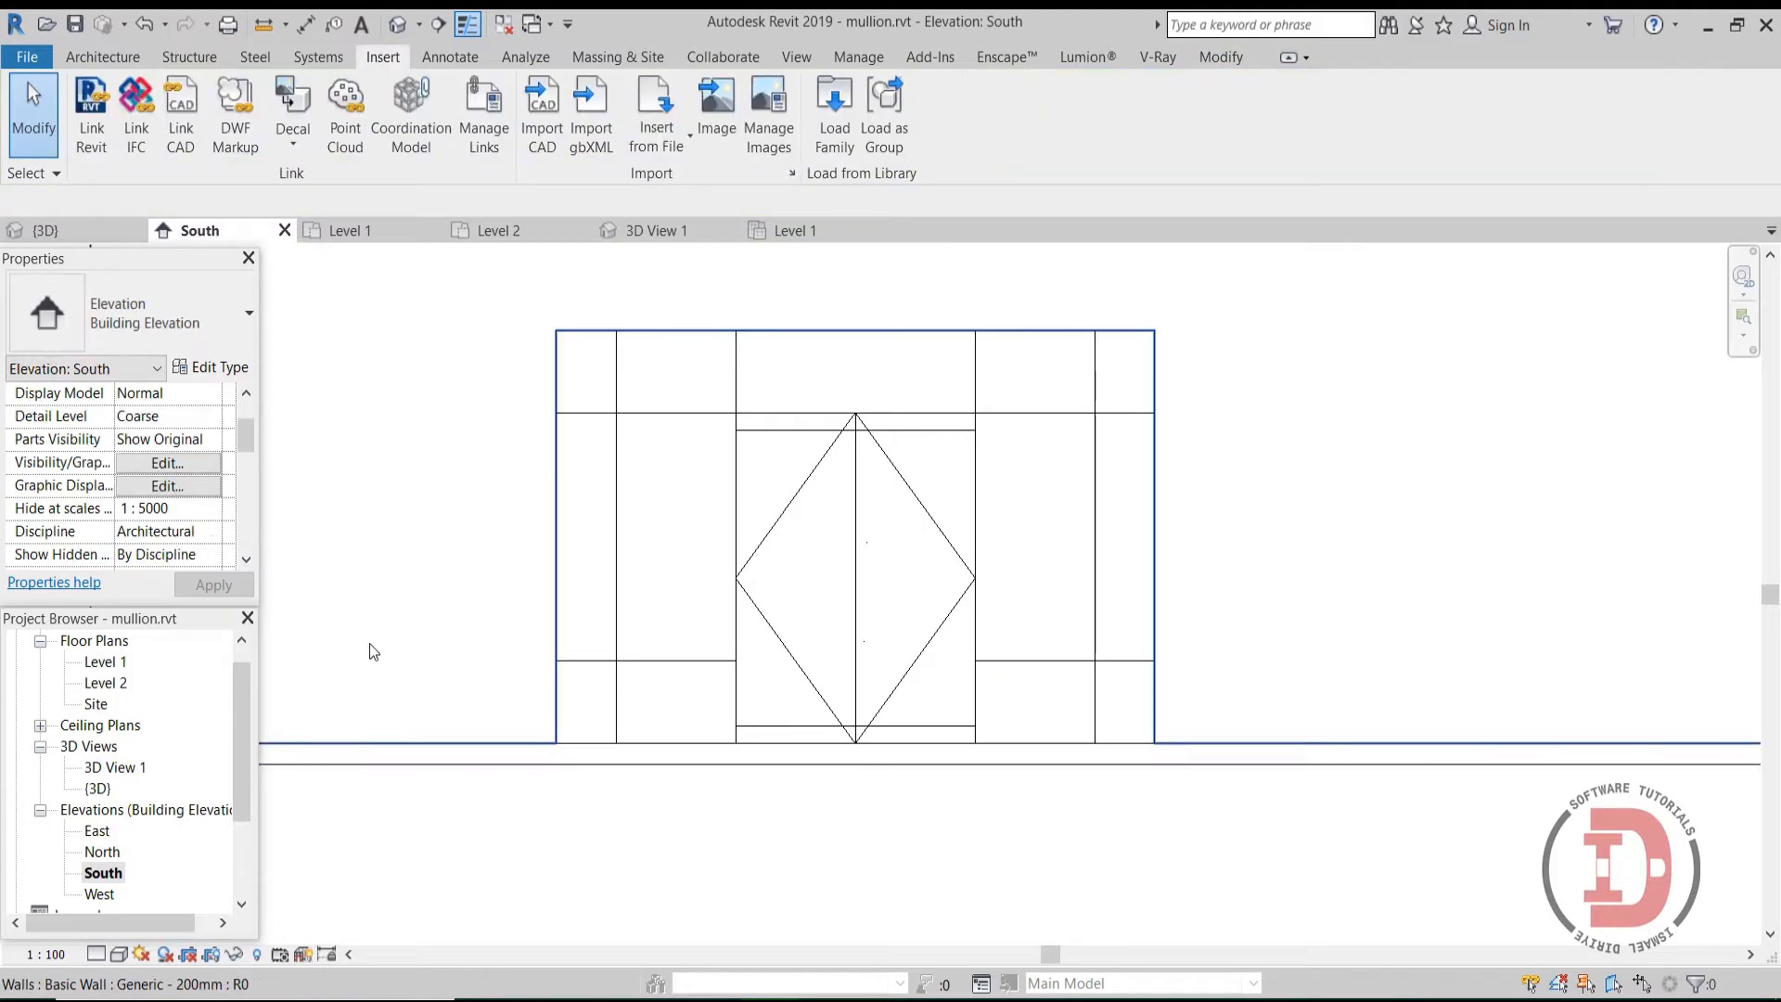
Step: Examine the curtain wall's door and solid lower panels up close in the 3D view, at an angle and from the front
click(399, 28)
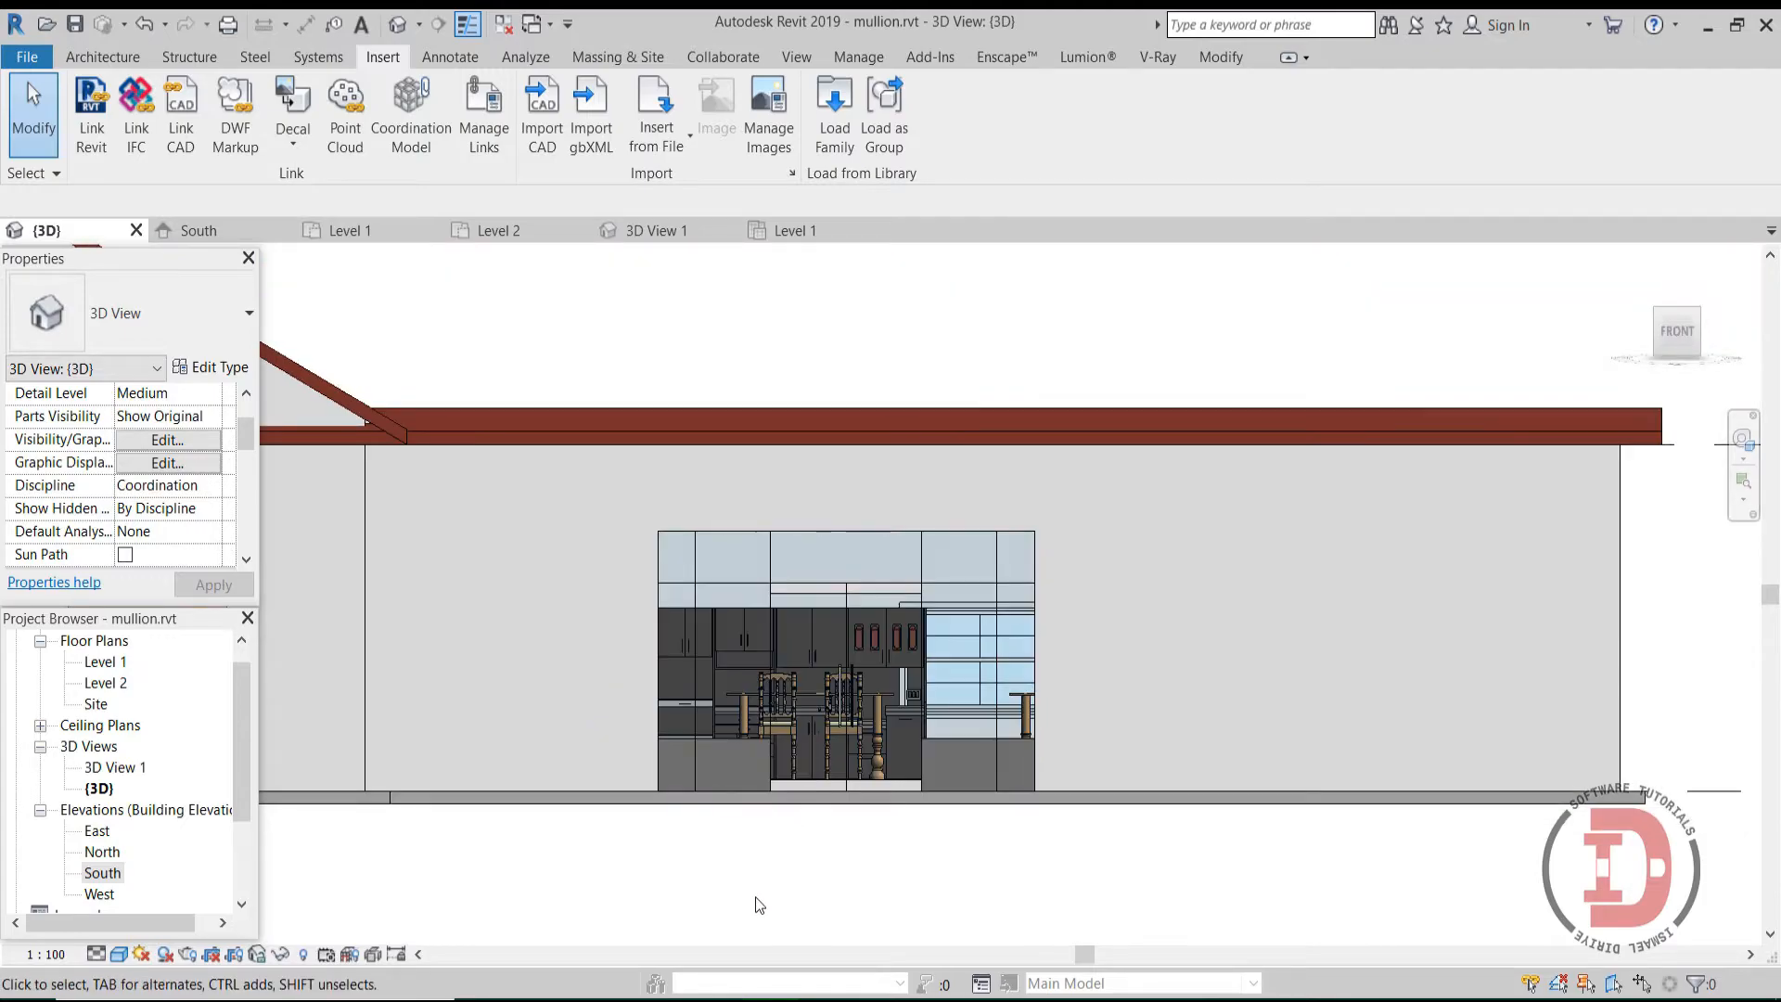
shift+middle_drag(757, 896, 688, 798)
scroll(686, 746, up, 10)
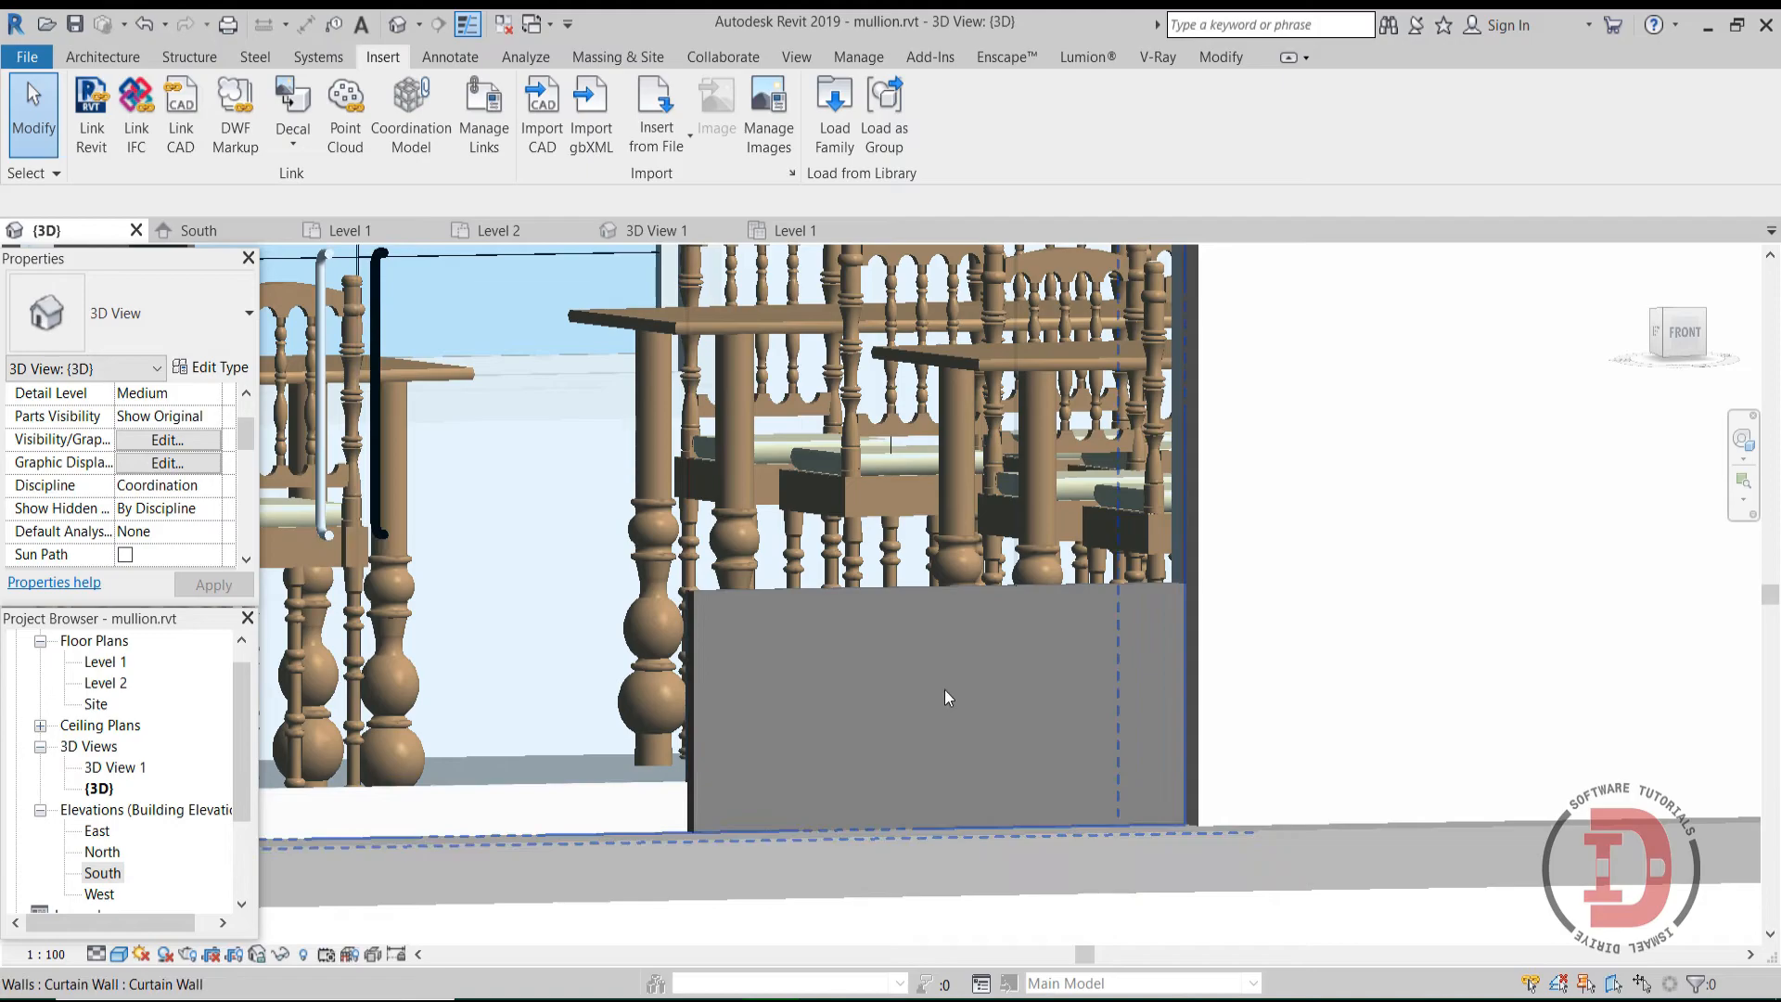
scroll(927, 691, down, 5)
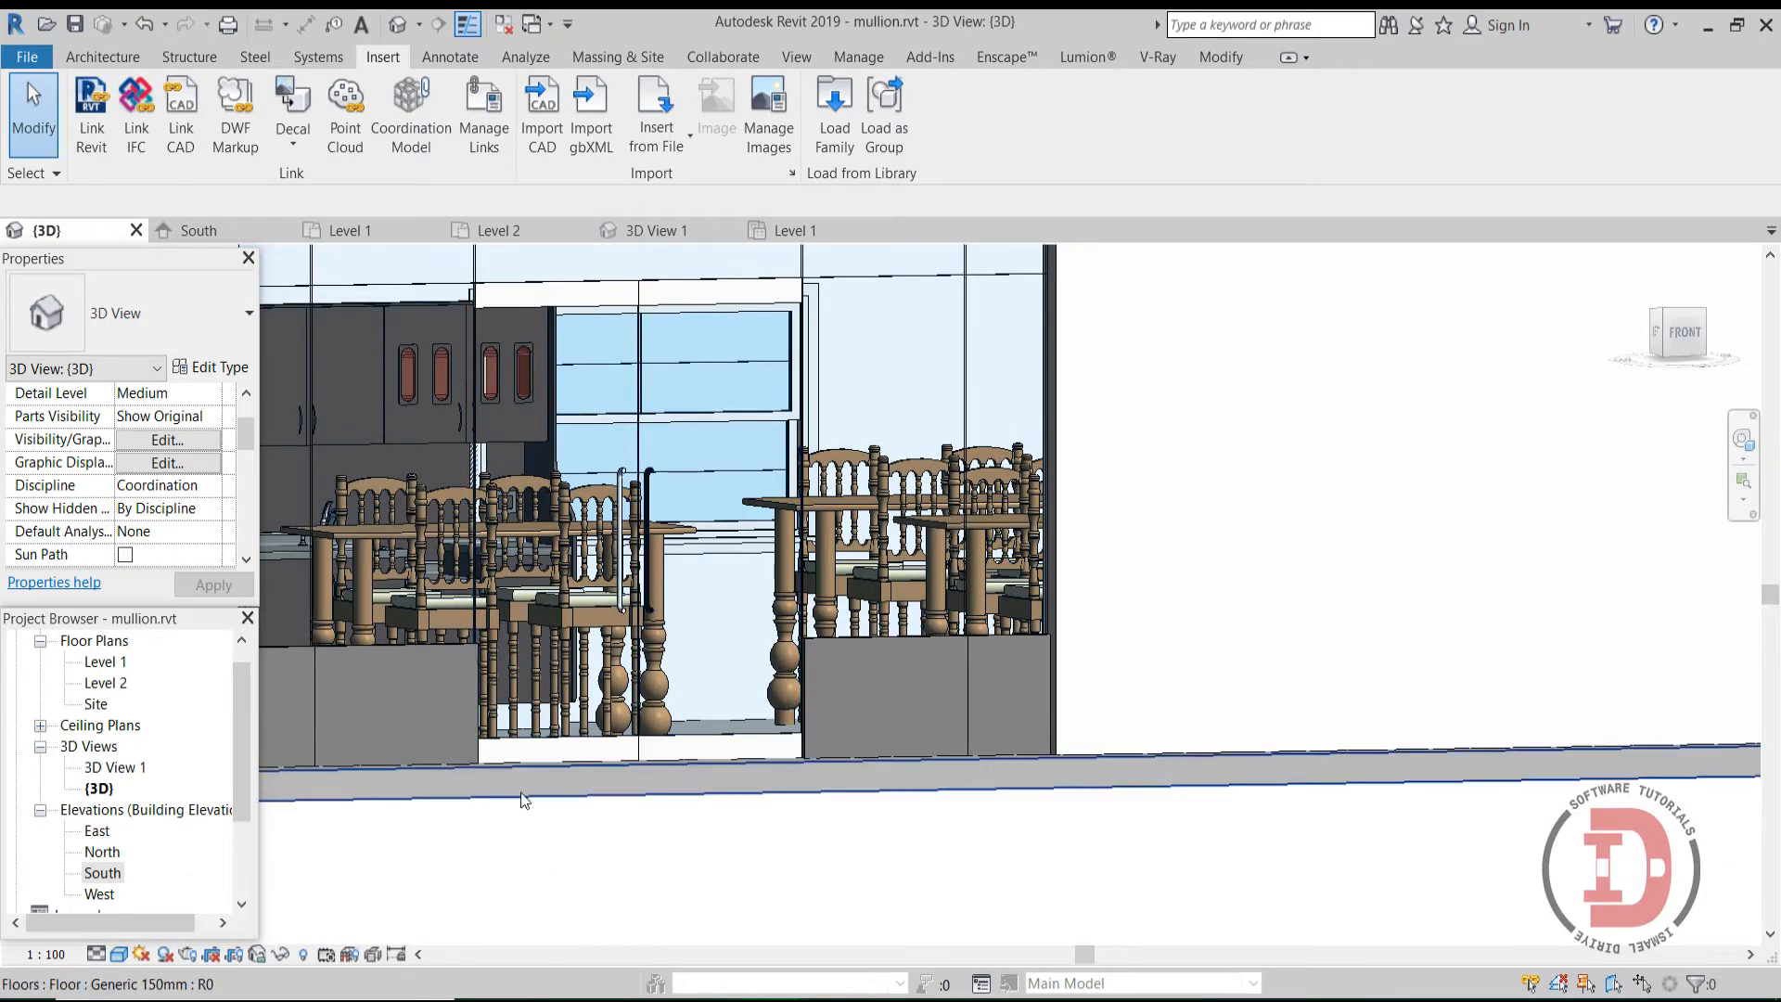
scroll(525, 793, up, 6)
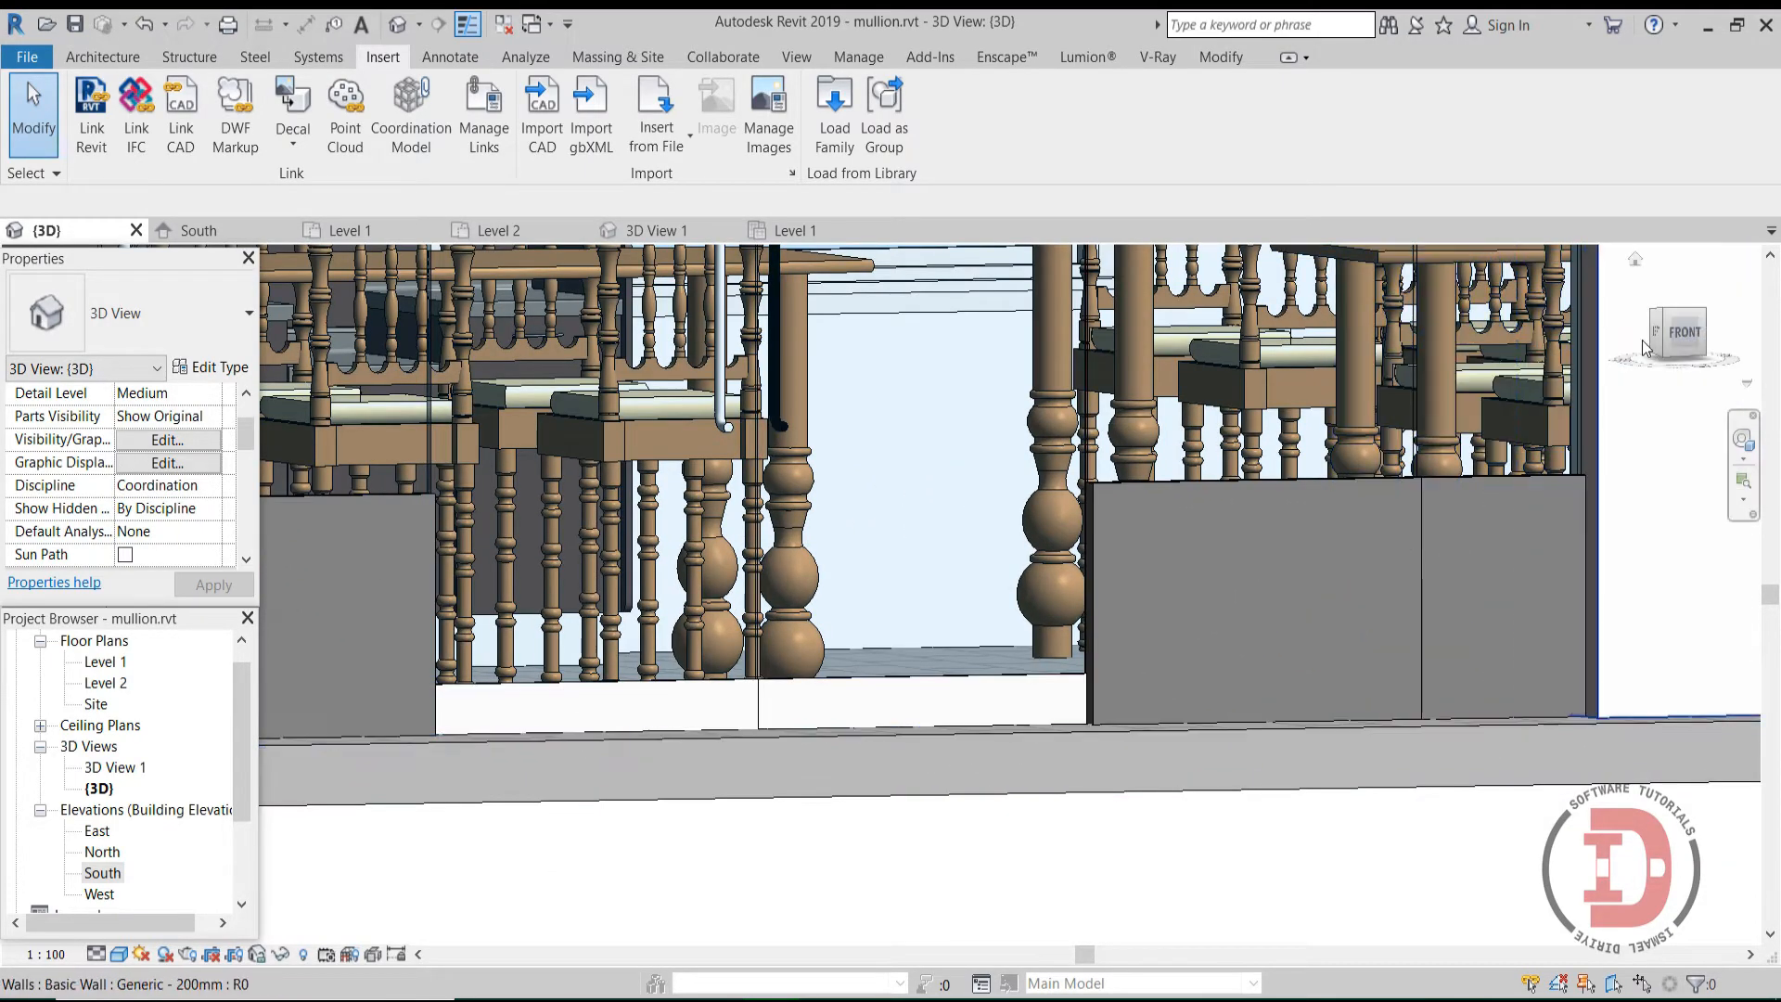
click(1681, 335)
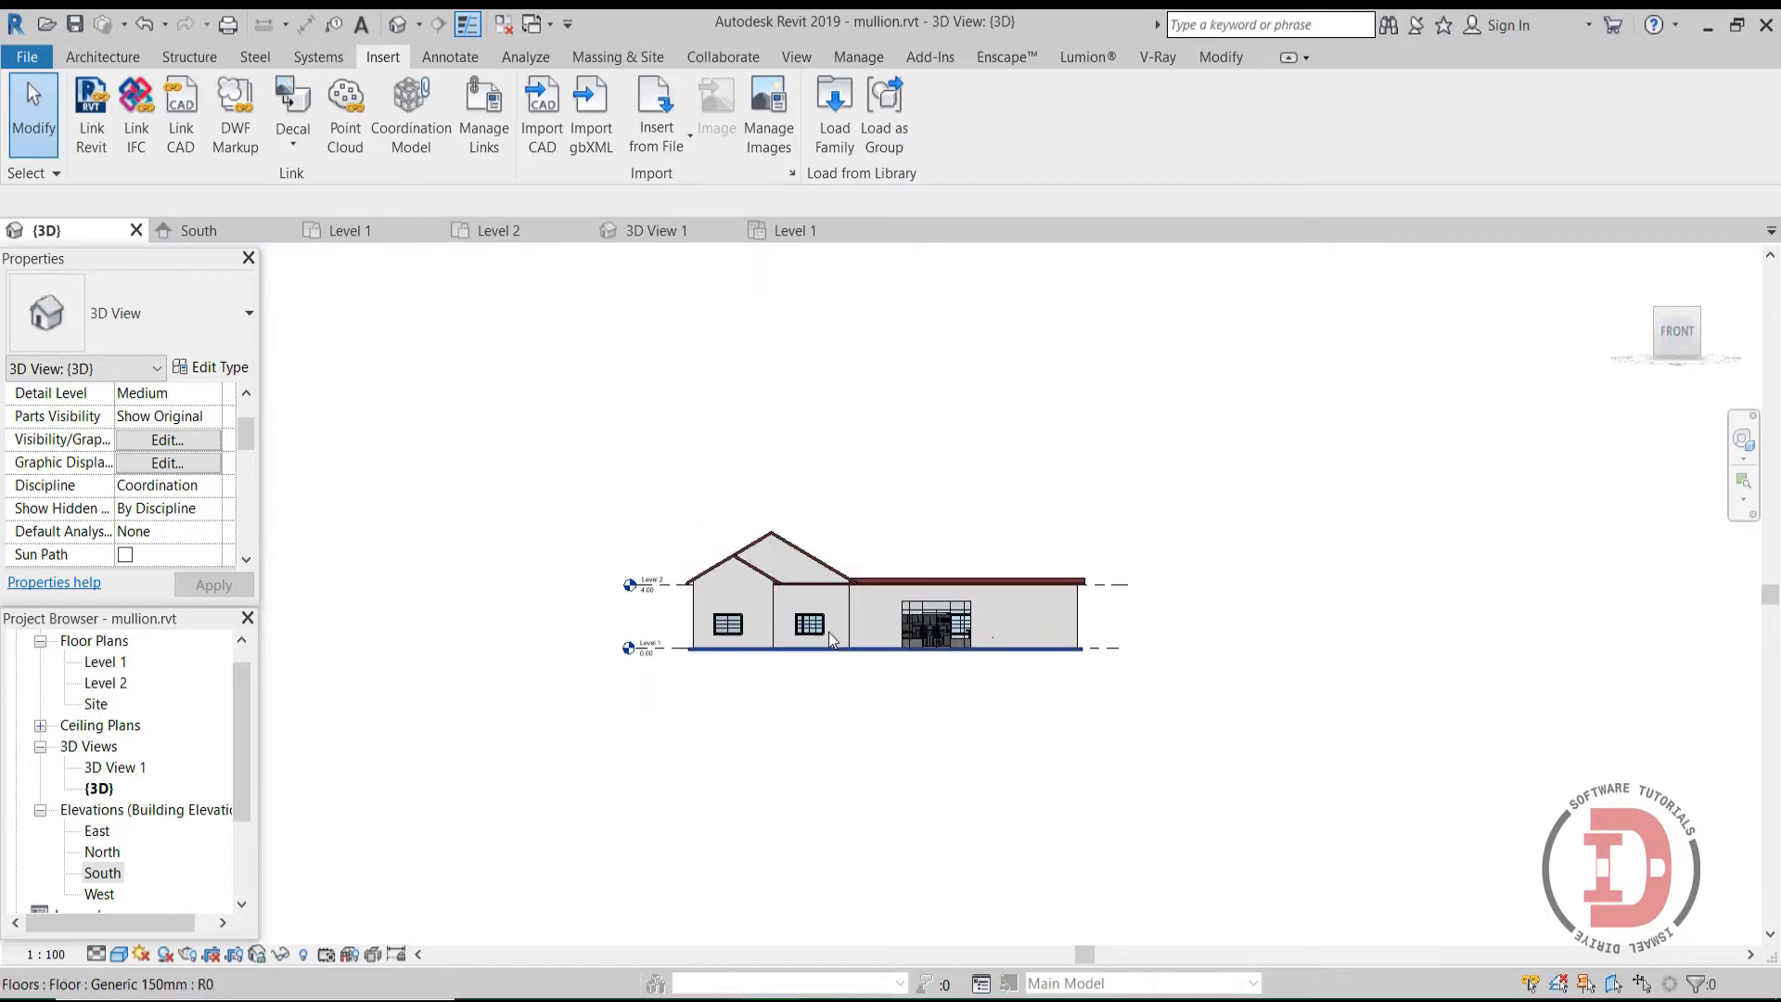
scroll(839, 629, up, 8)
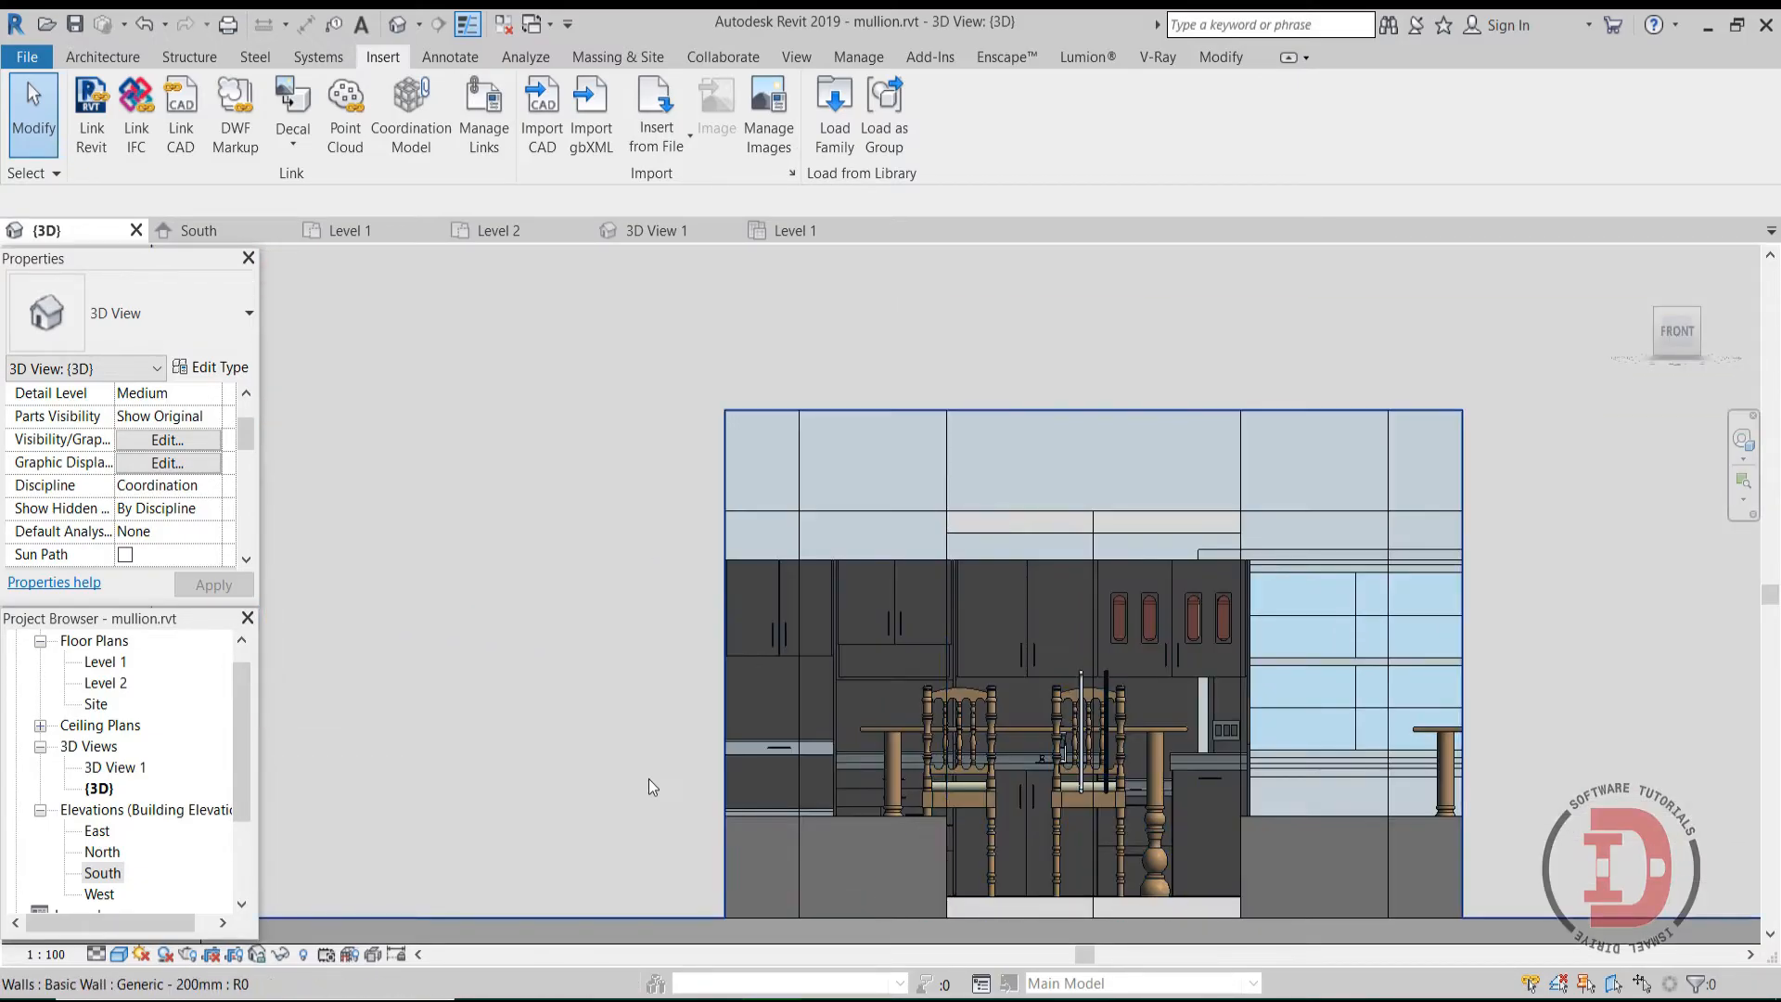
scroll(1152, 552, up, 3)
scroll(1120, 390, down, 2)
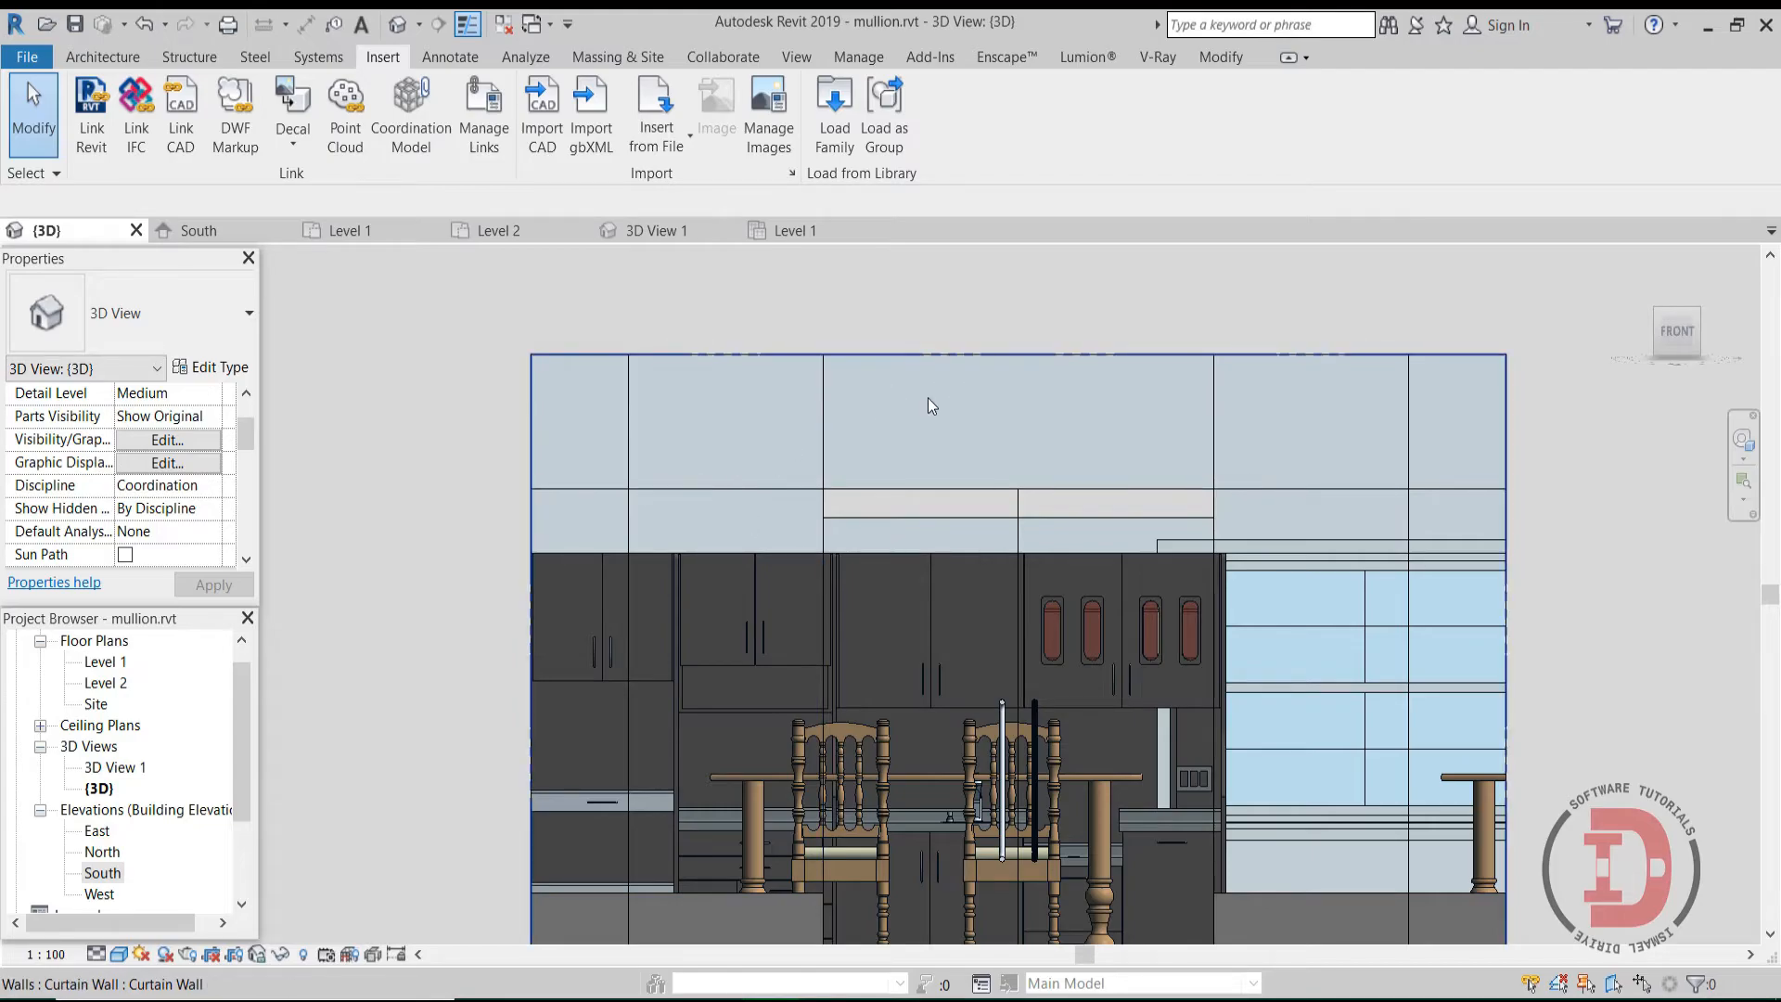
Step: Place a 50 x 150mm Rectangular Mullion along the full upper horizontal grid line above the door
click(81, 59)
click(95, 109)
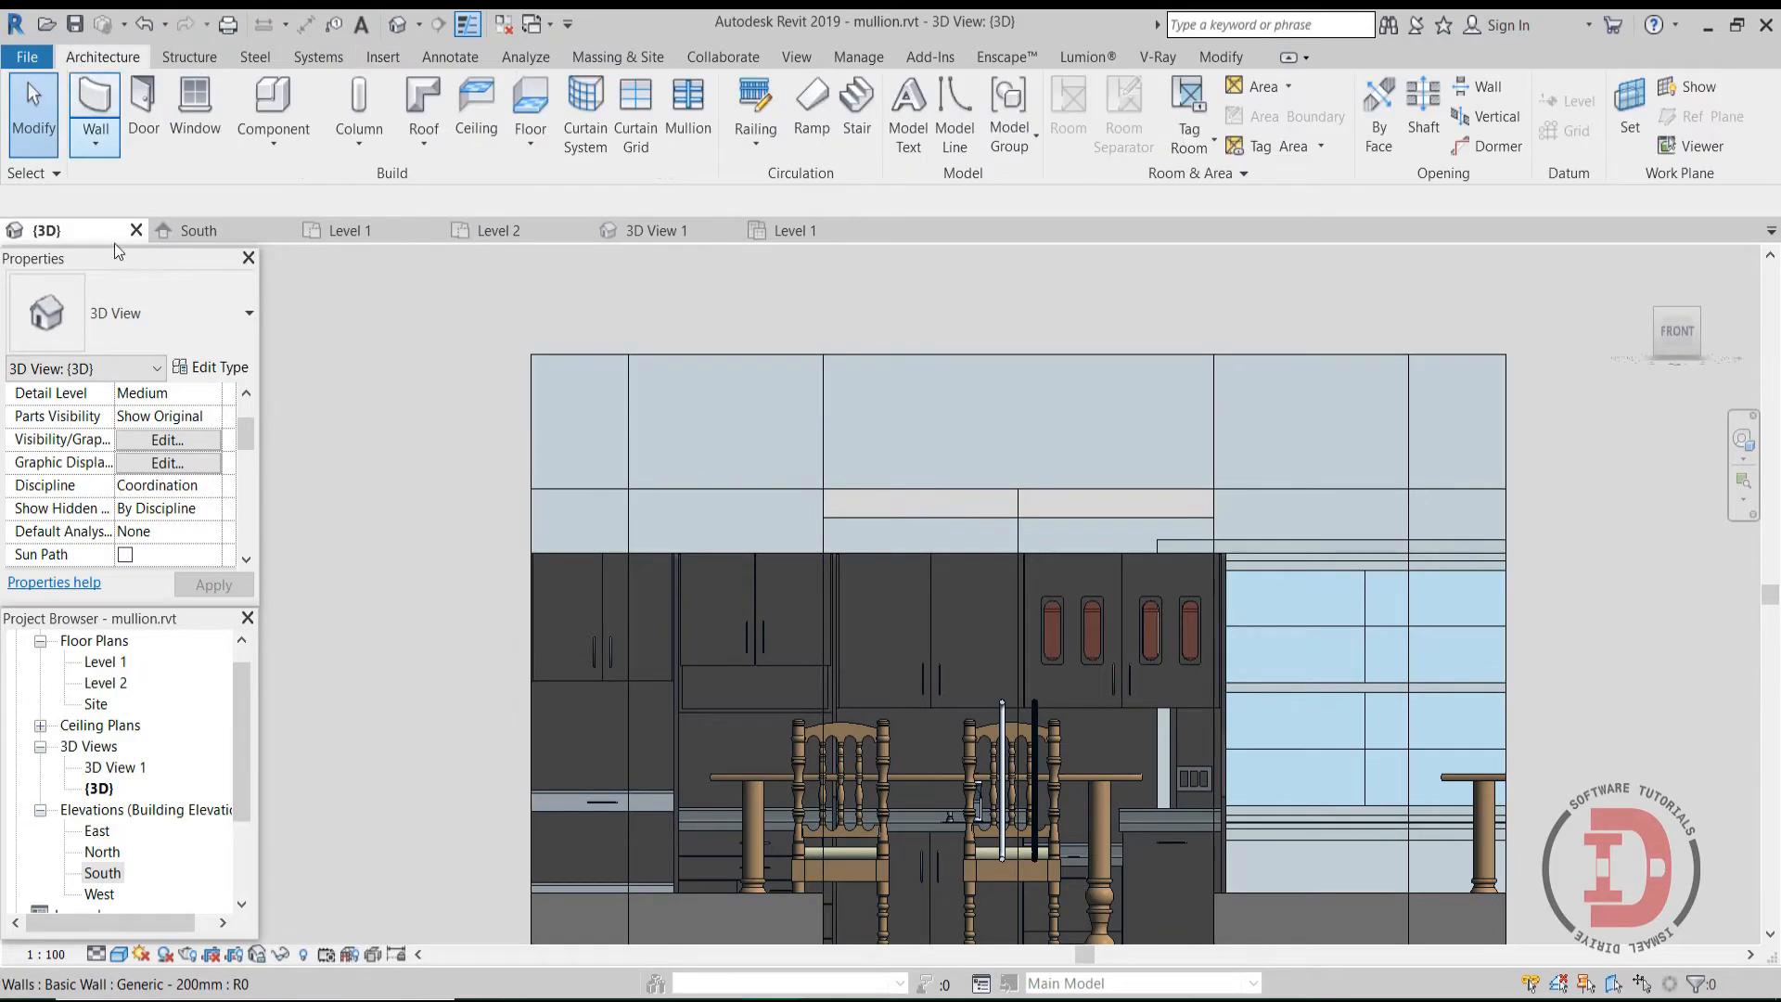
click(688, 116)
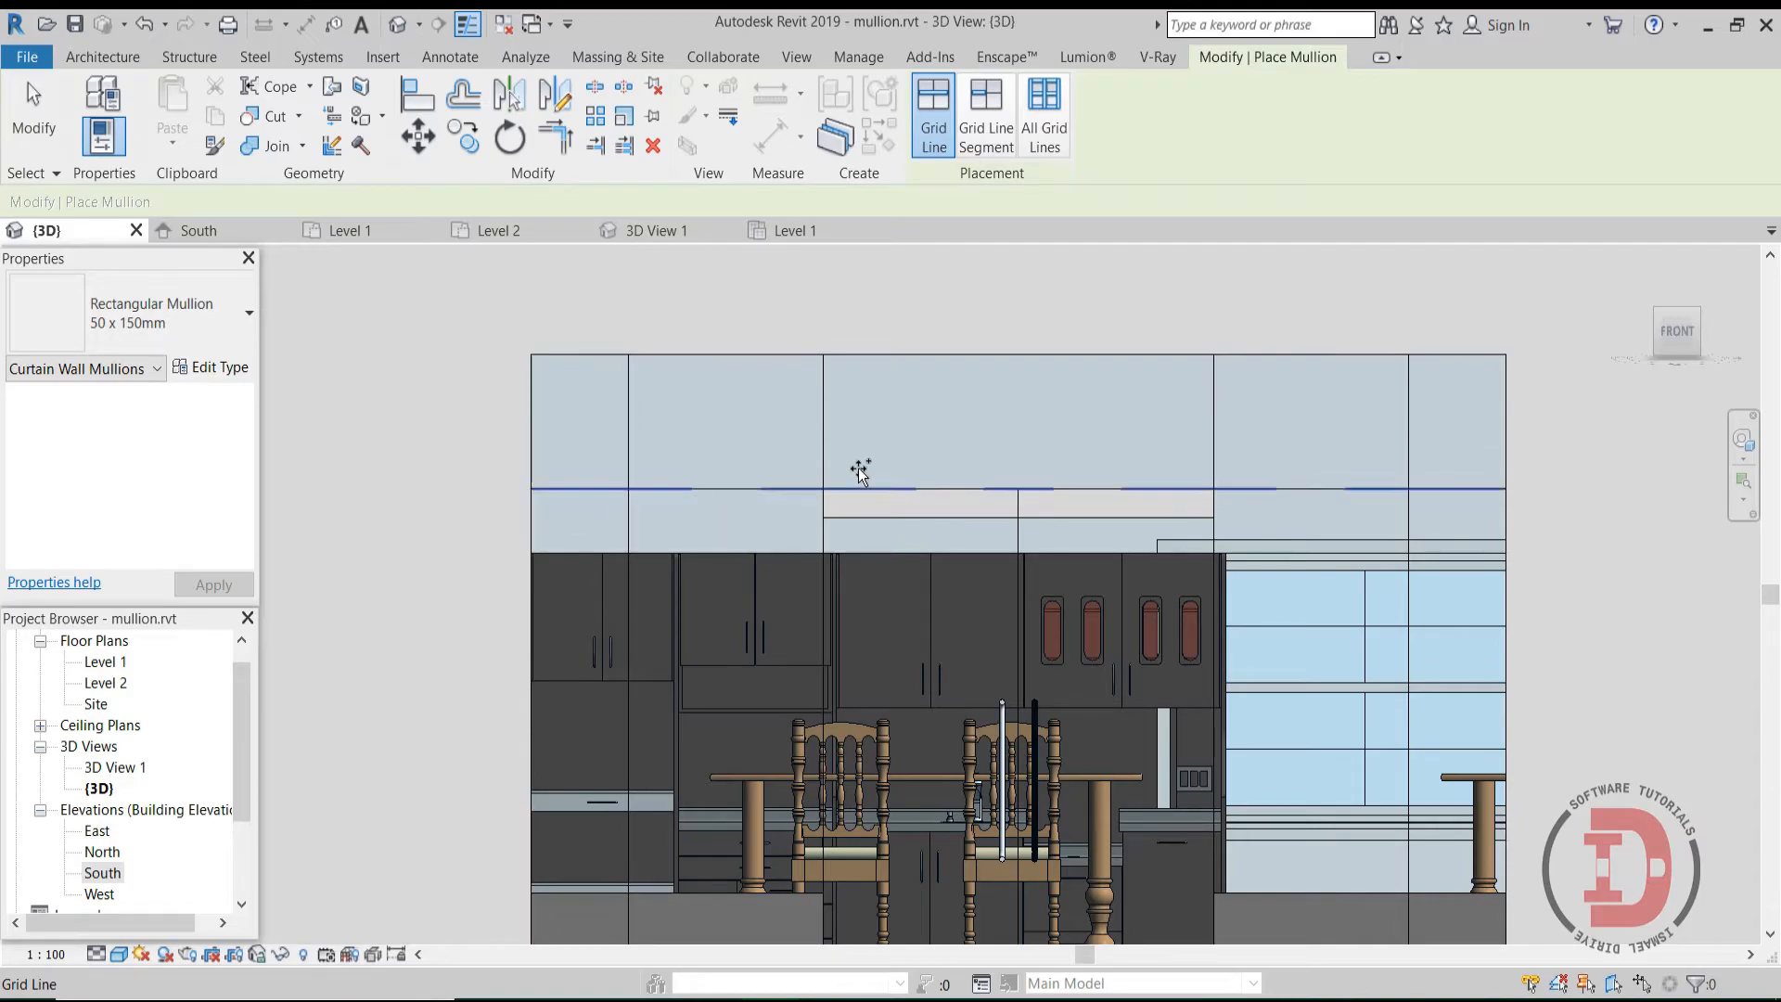
click(159, 330)
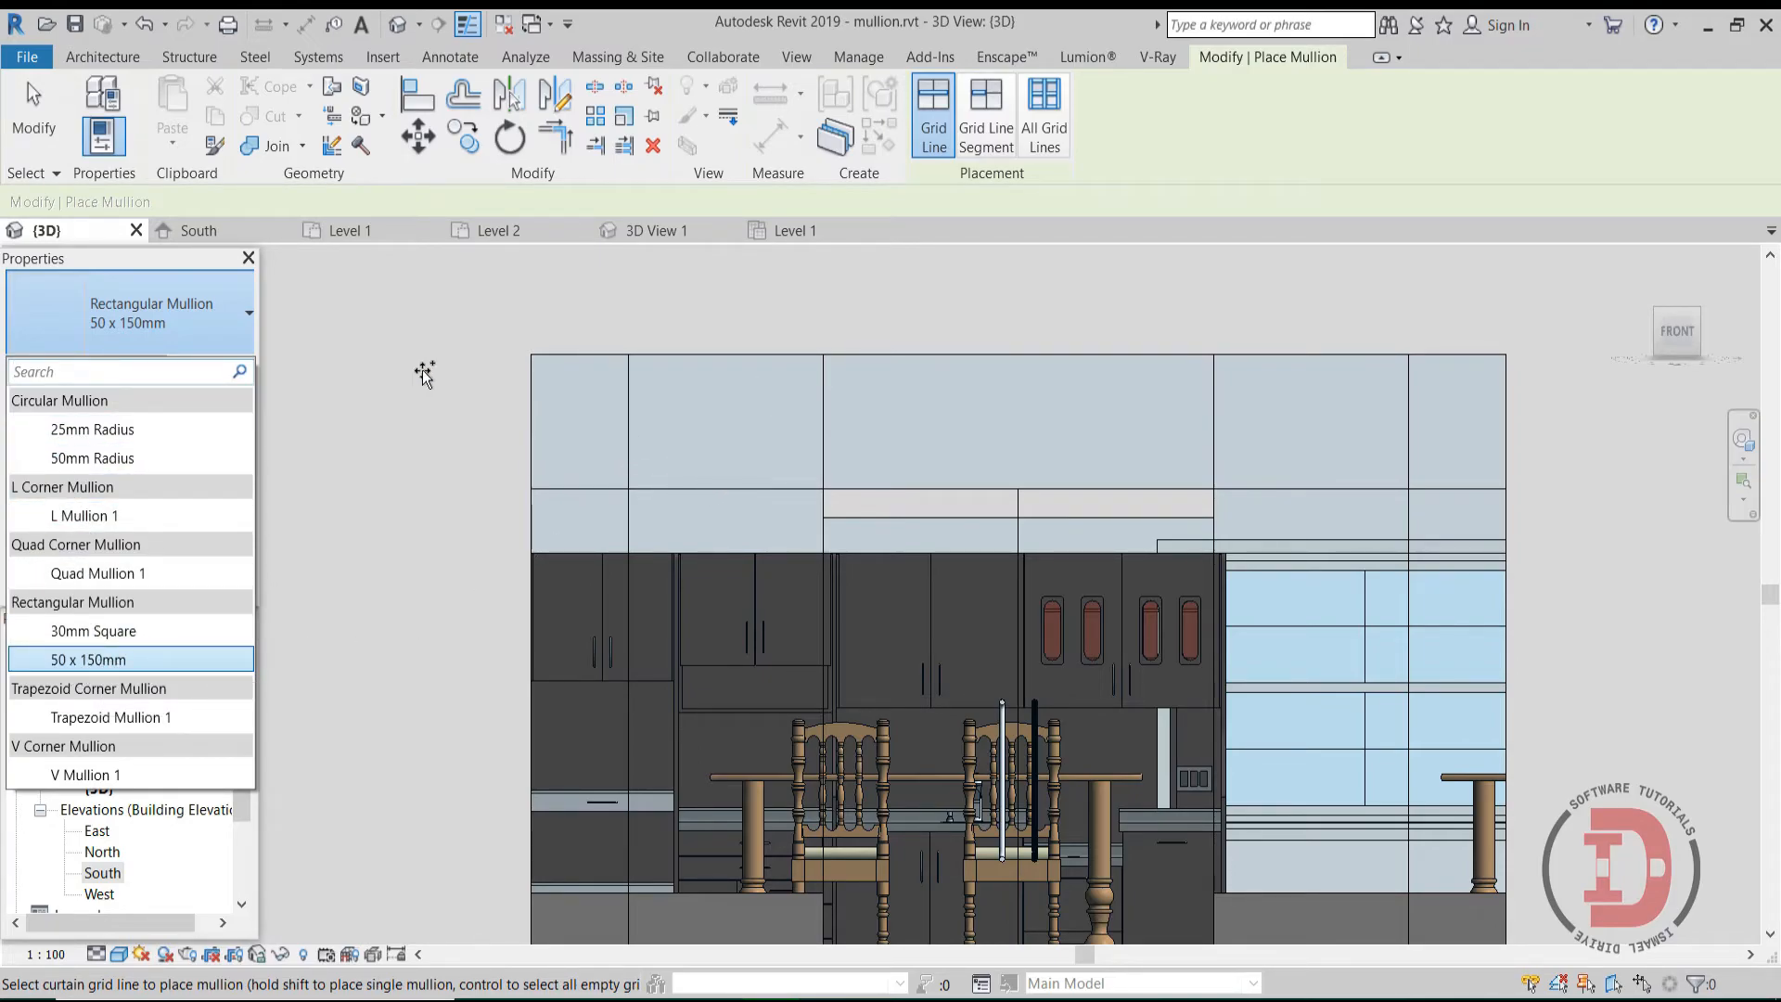
click(477, 321)
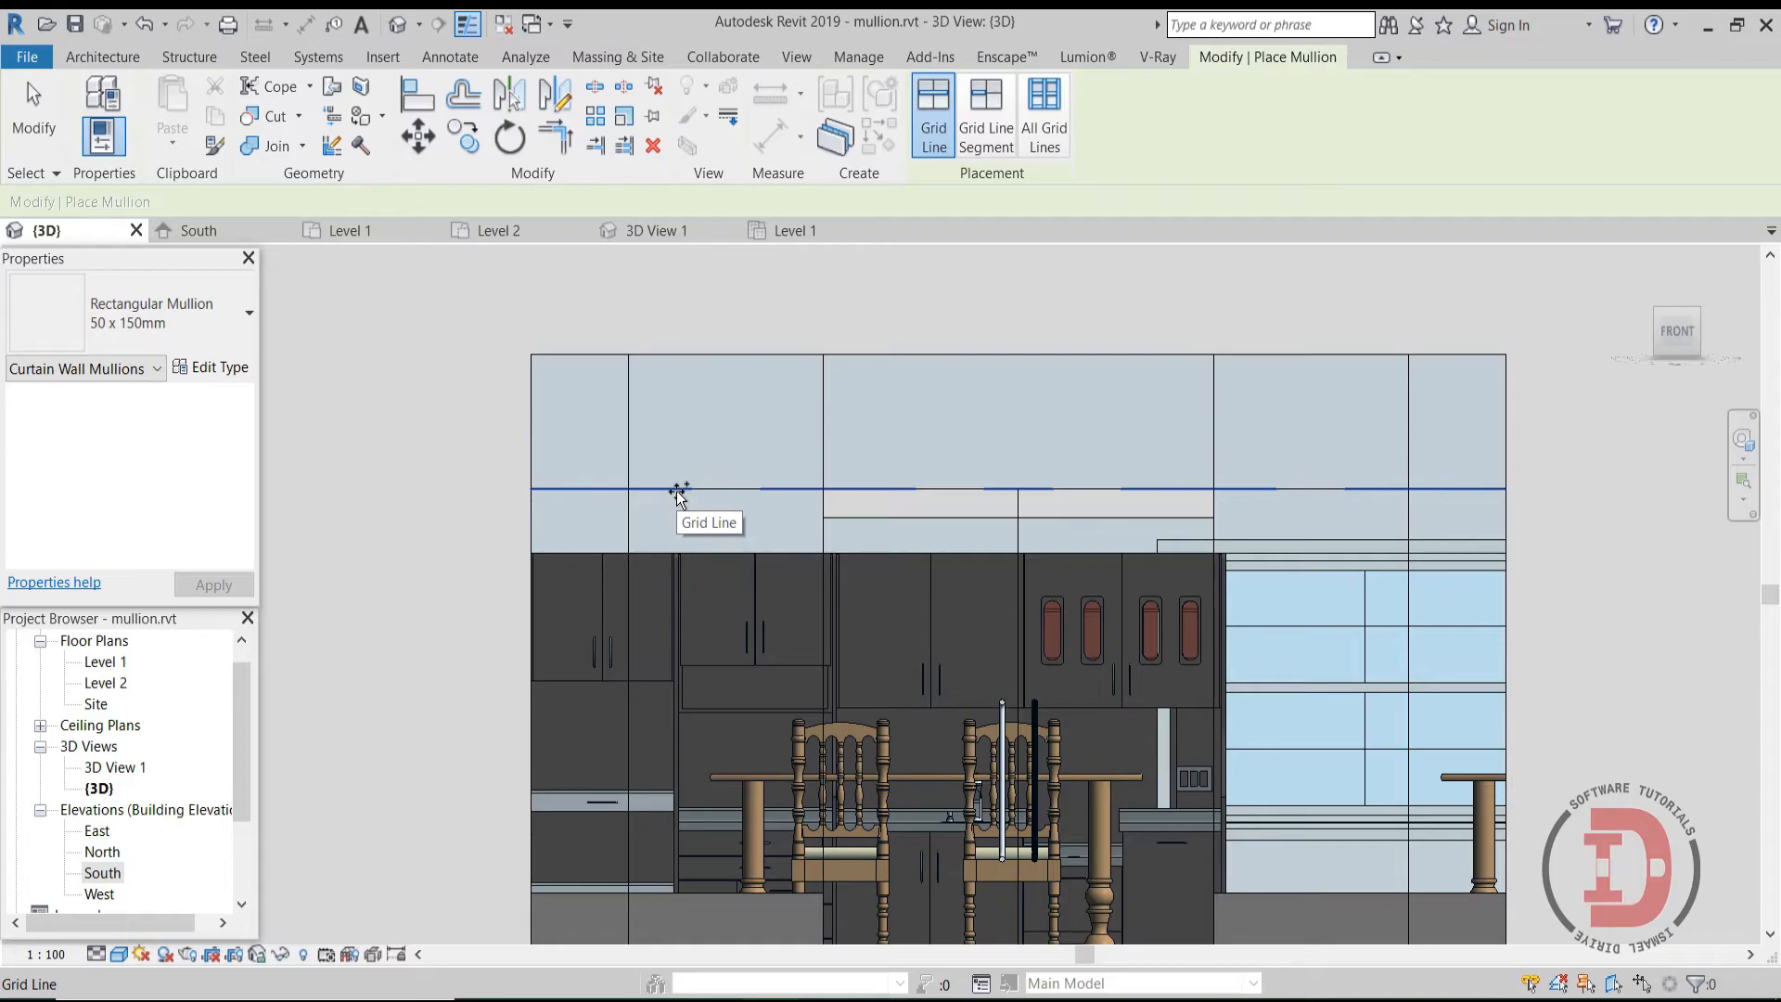
click(680, 492)
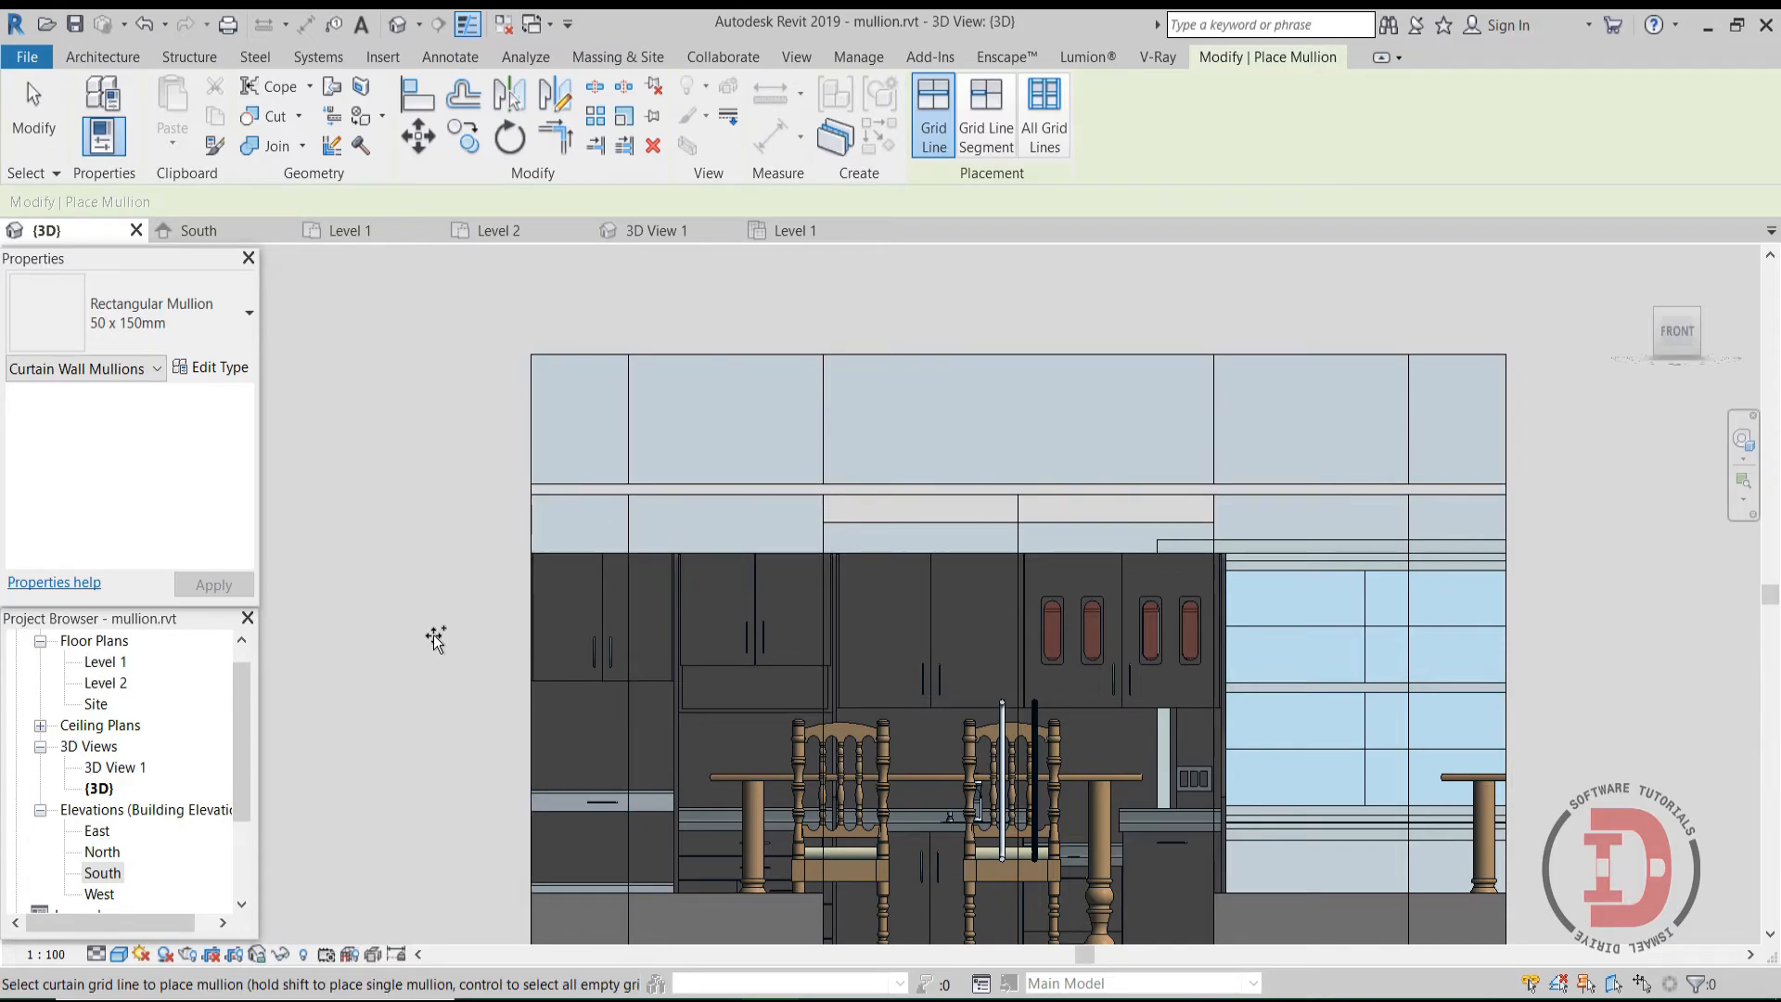
Step: Open the South elevation and set its visual style to Realistic
scroll(670, 607, down, 1)
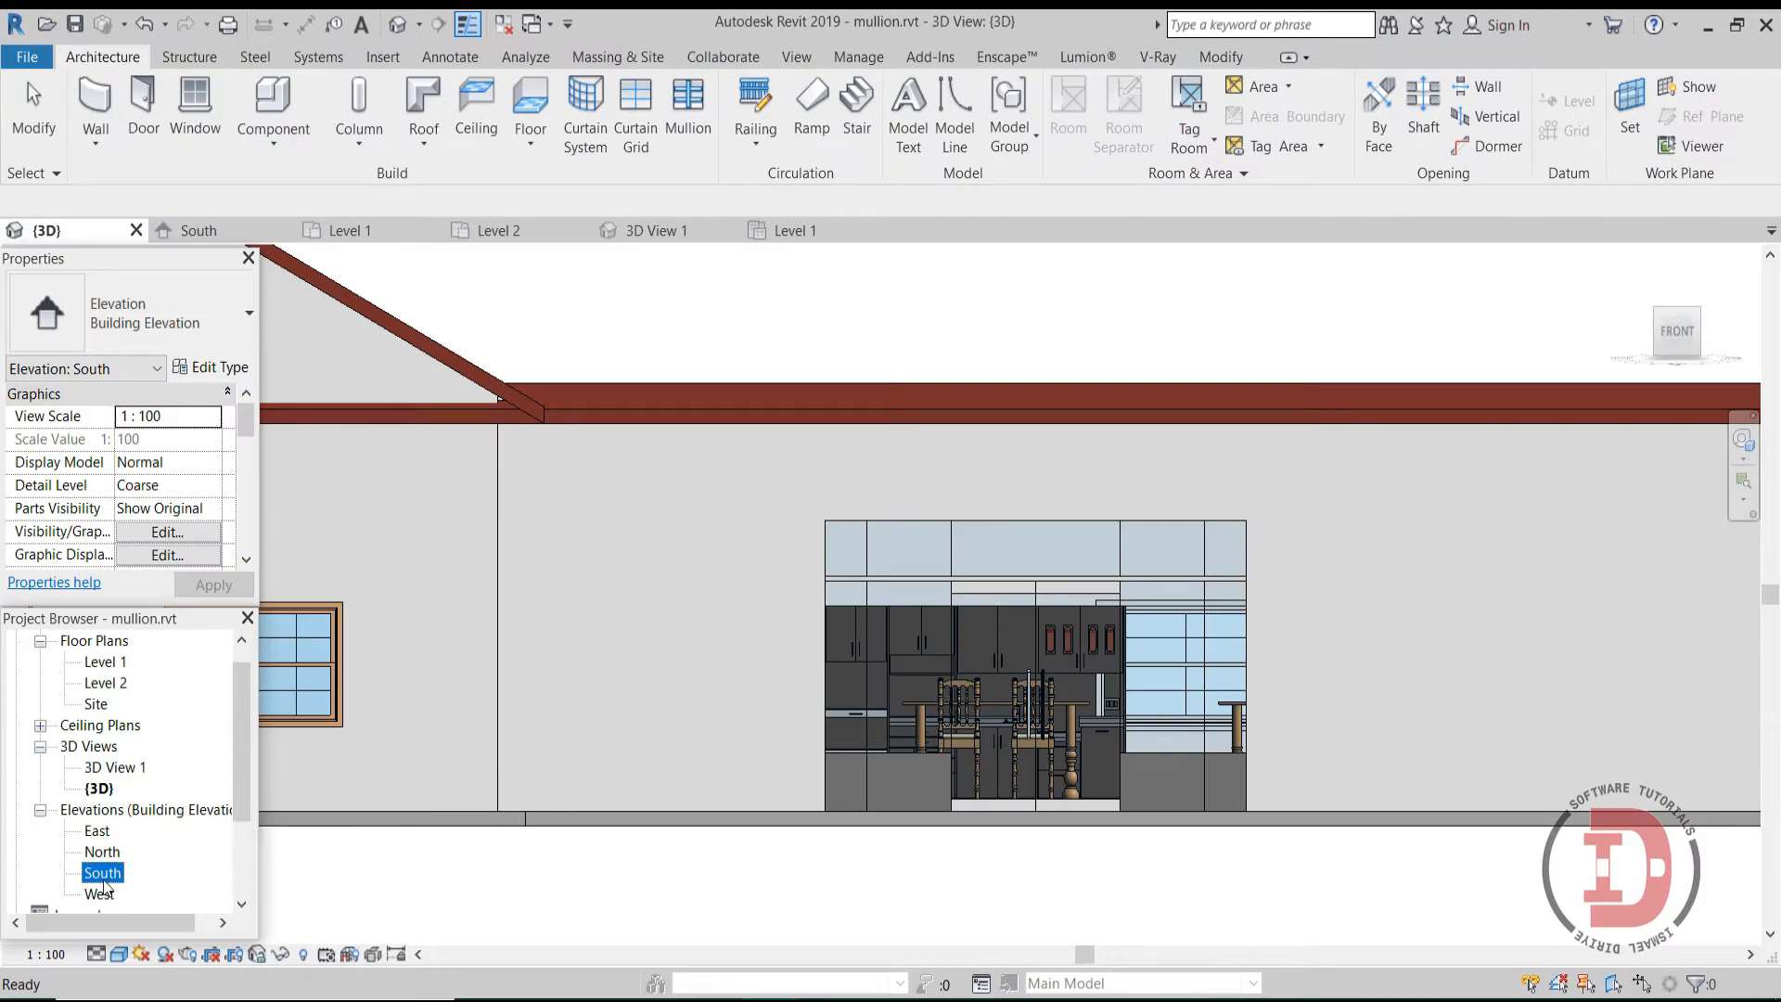
double_click(102, 872)
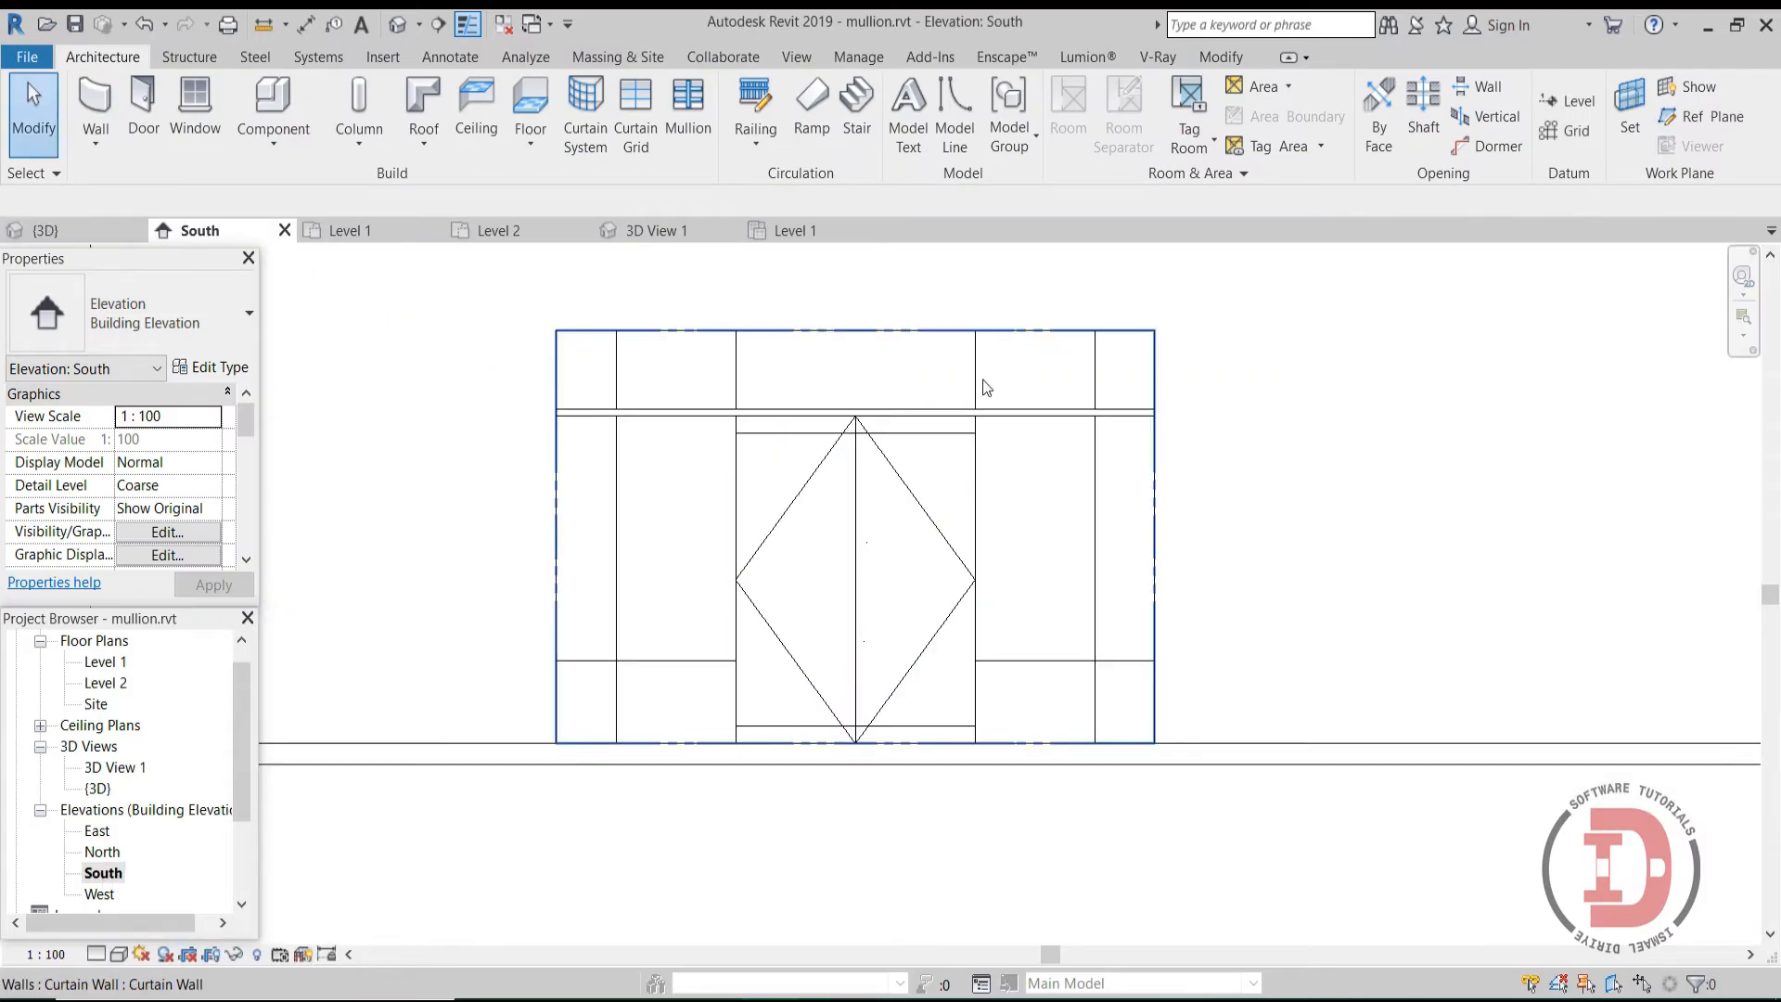
scroll(982, 386, up, 2)
scroll(655, 517, down, 1)
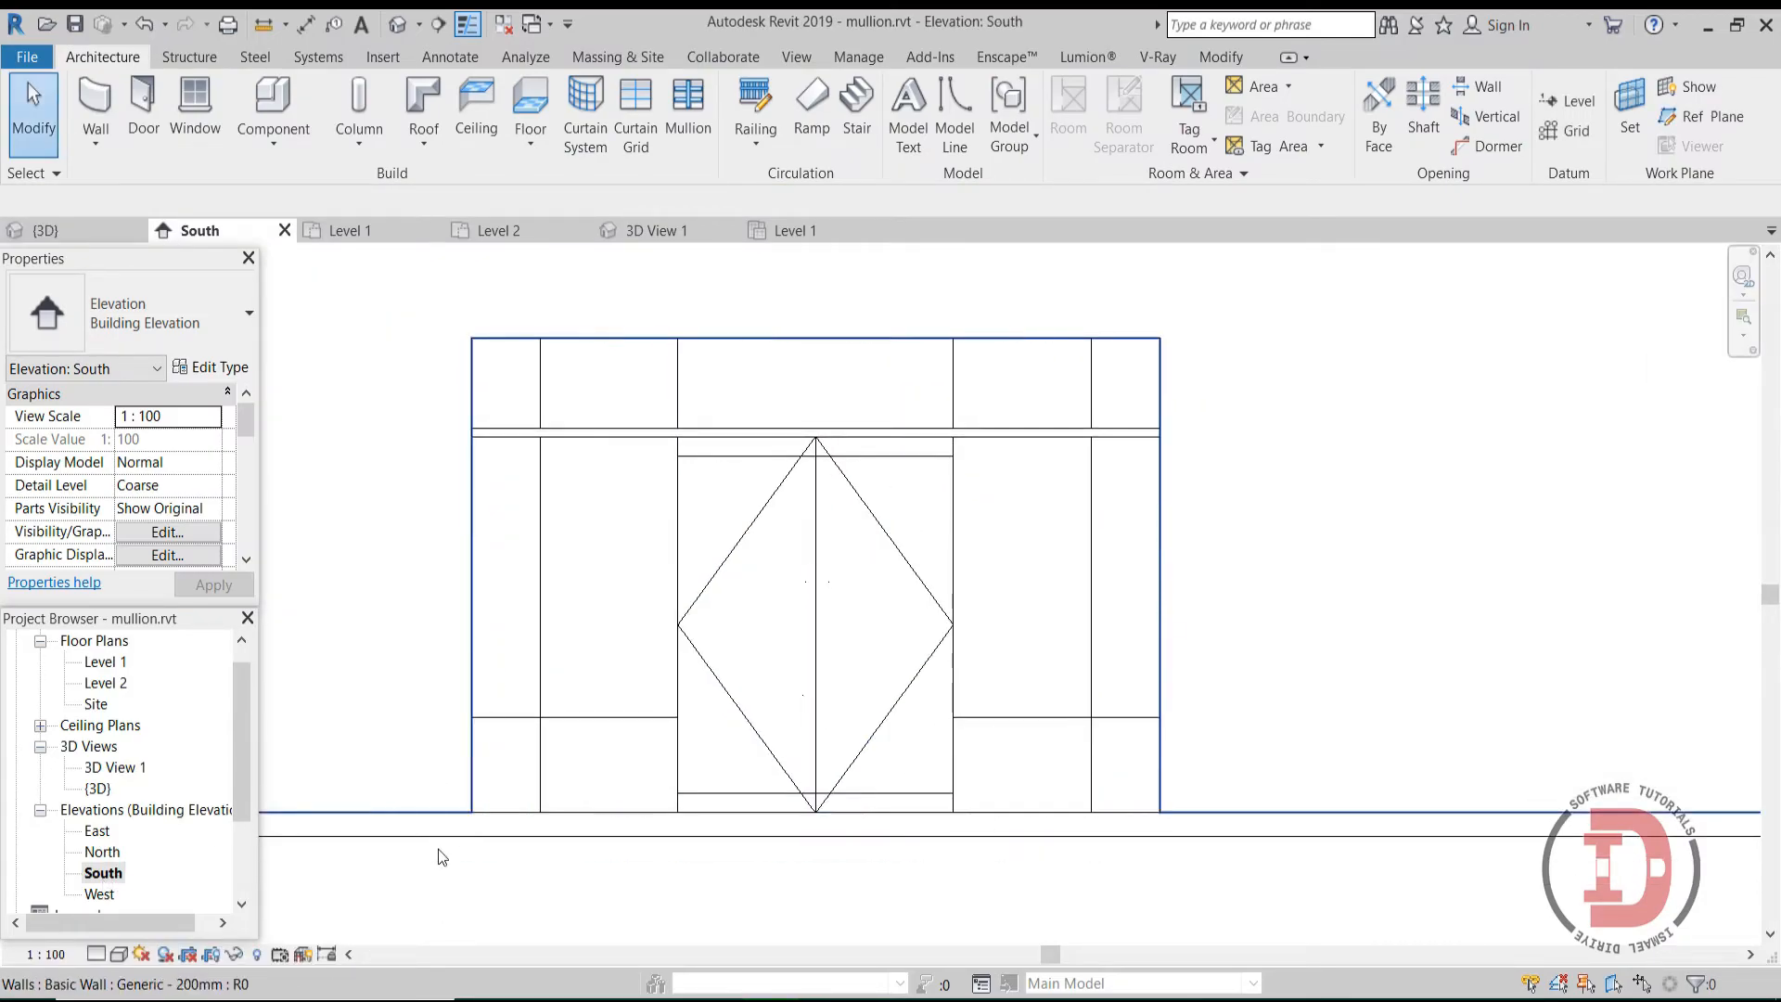
click(119, 955)
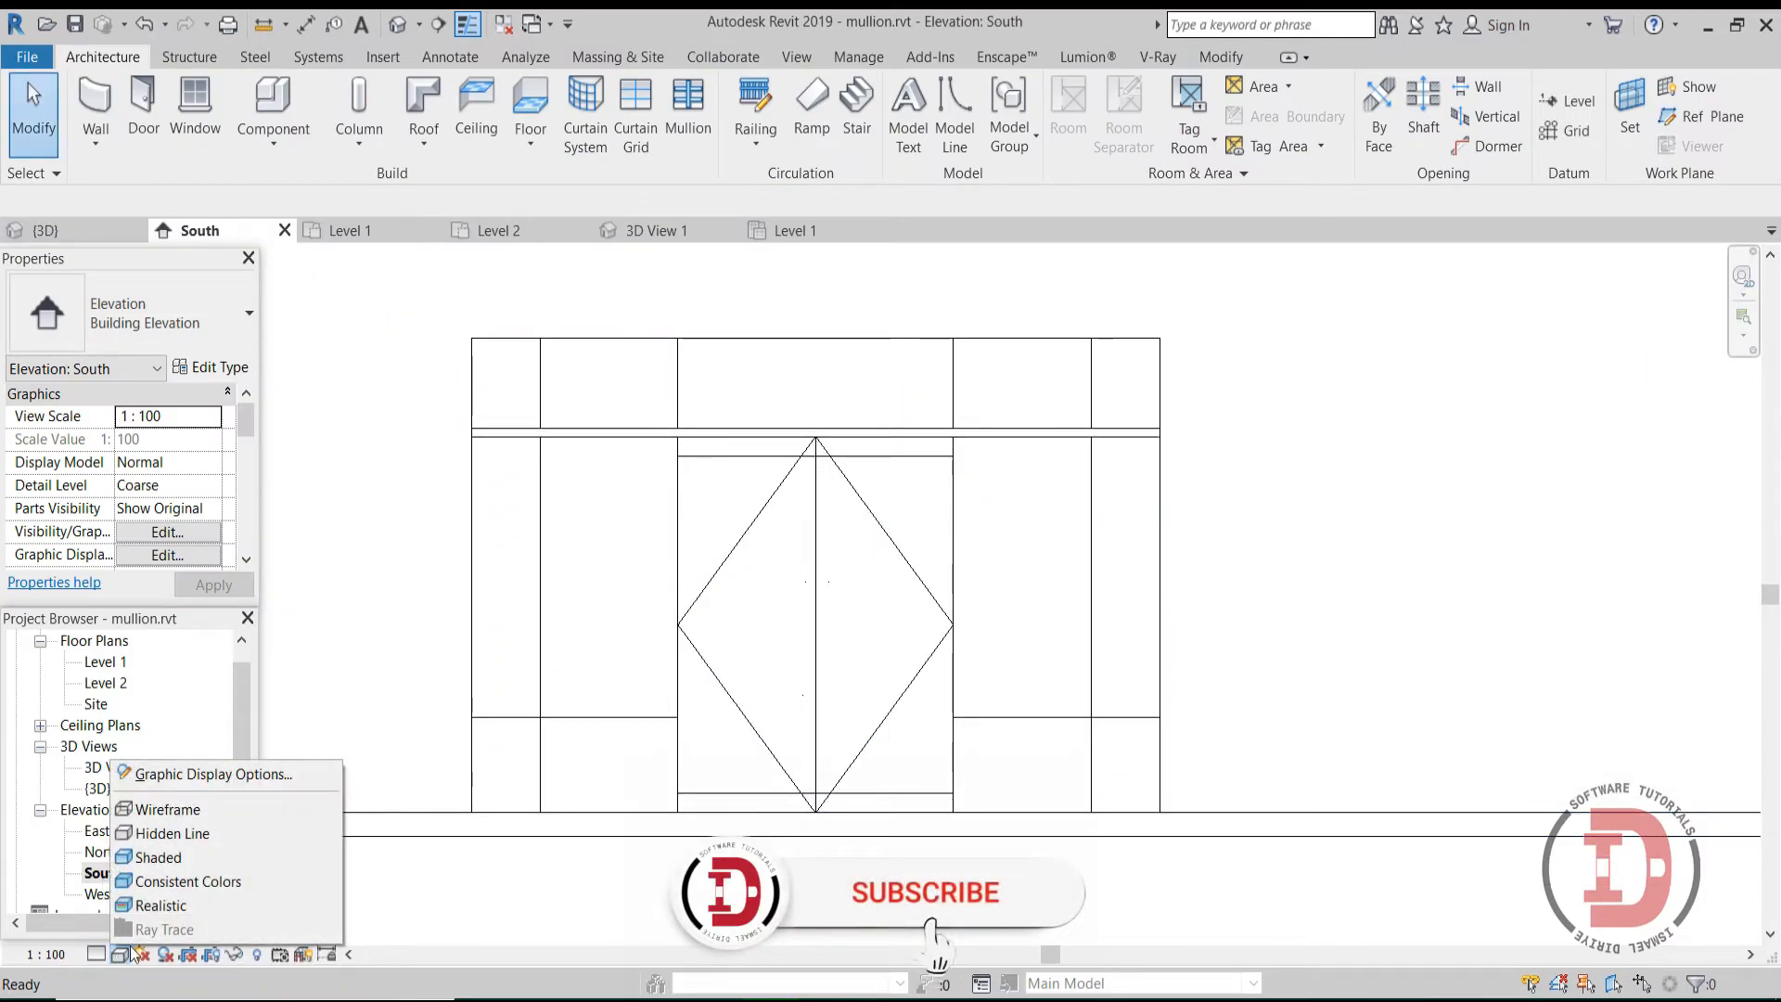
click(167, 903)
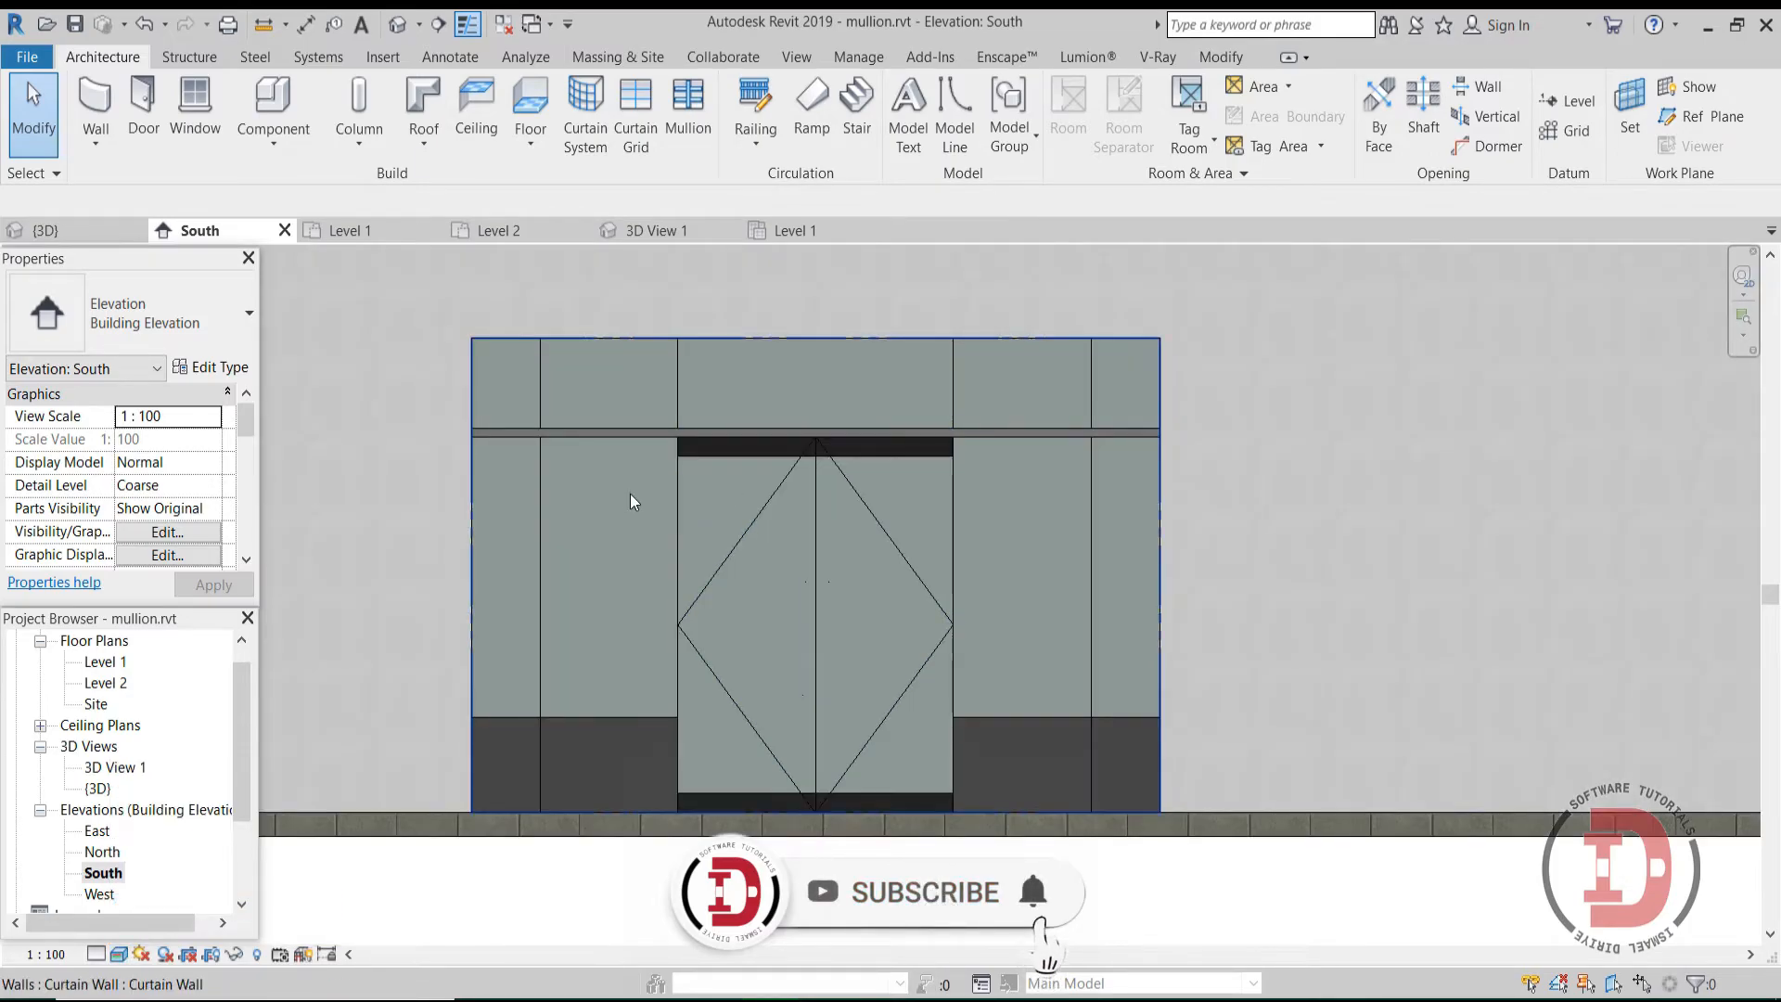
scroll(575, 478, up, 1)
middle_drag(572, 482, 700, 498)
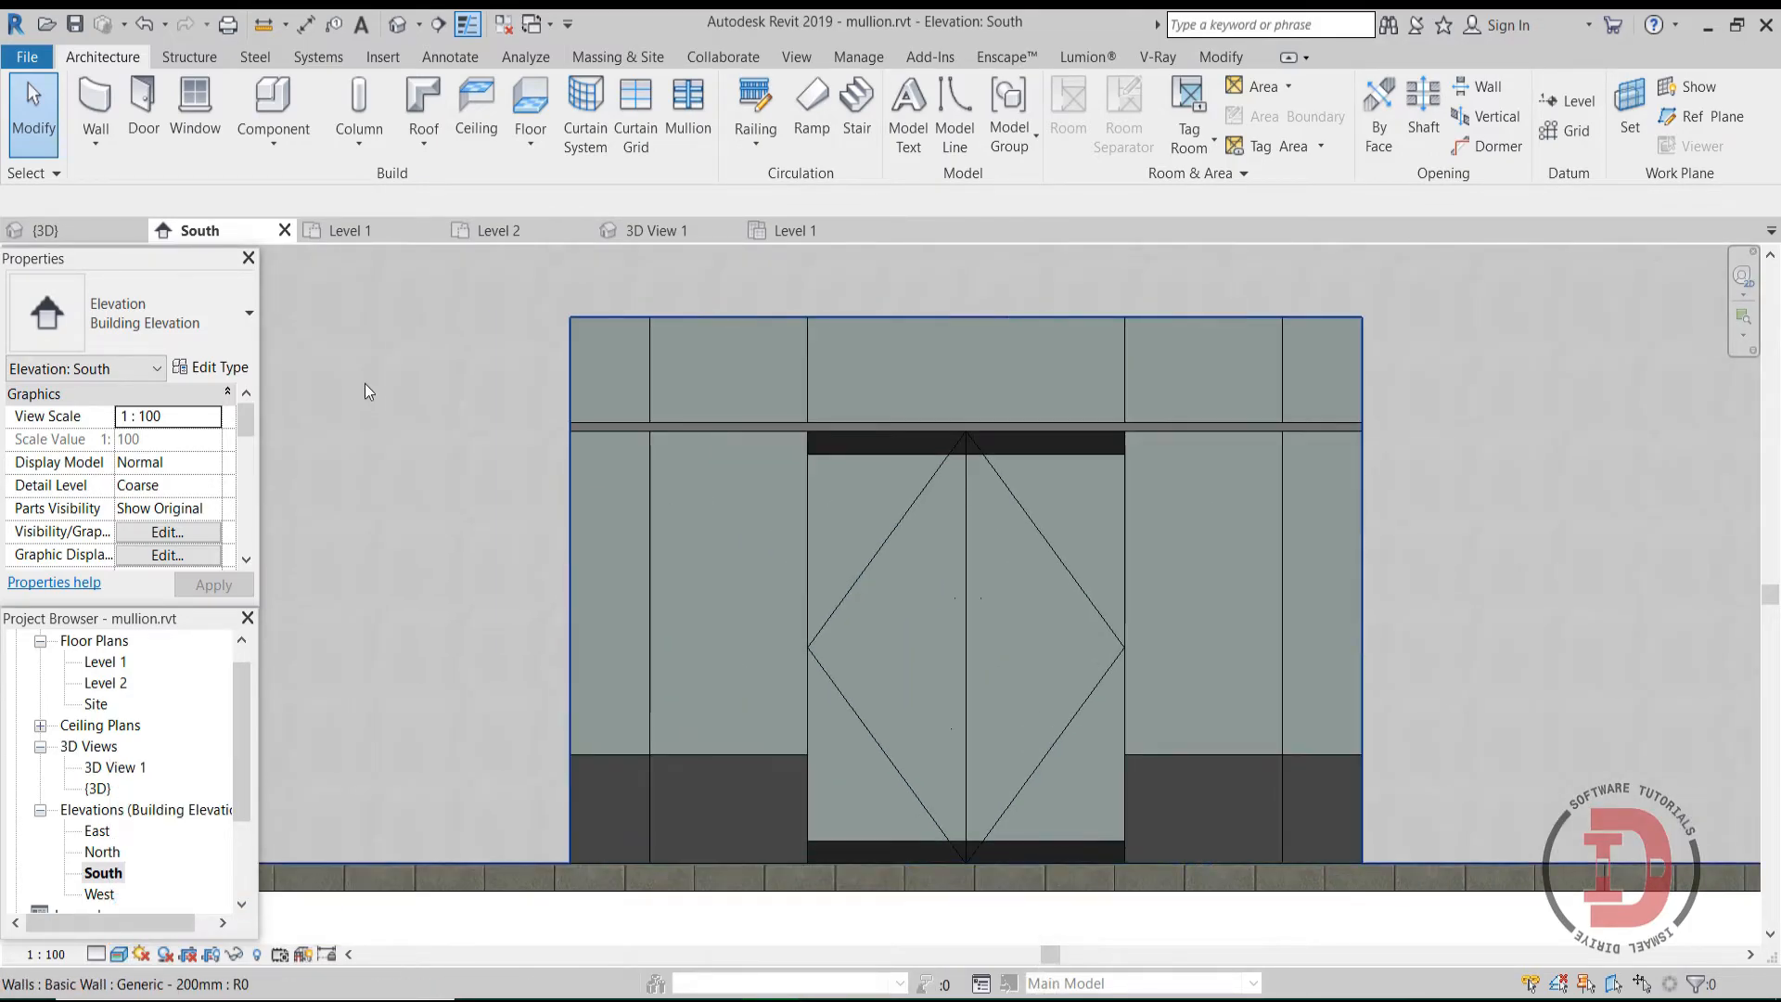
Step: Place a 50 x 150mm mullion on only the lower horizontal grid segment directly left of the door, using Grid Line Segment placement
click(683, 109)
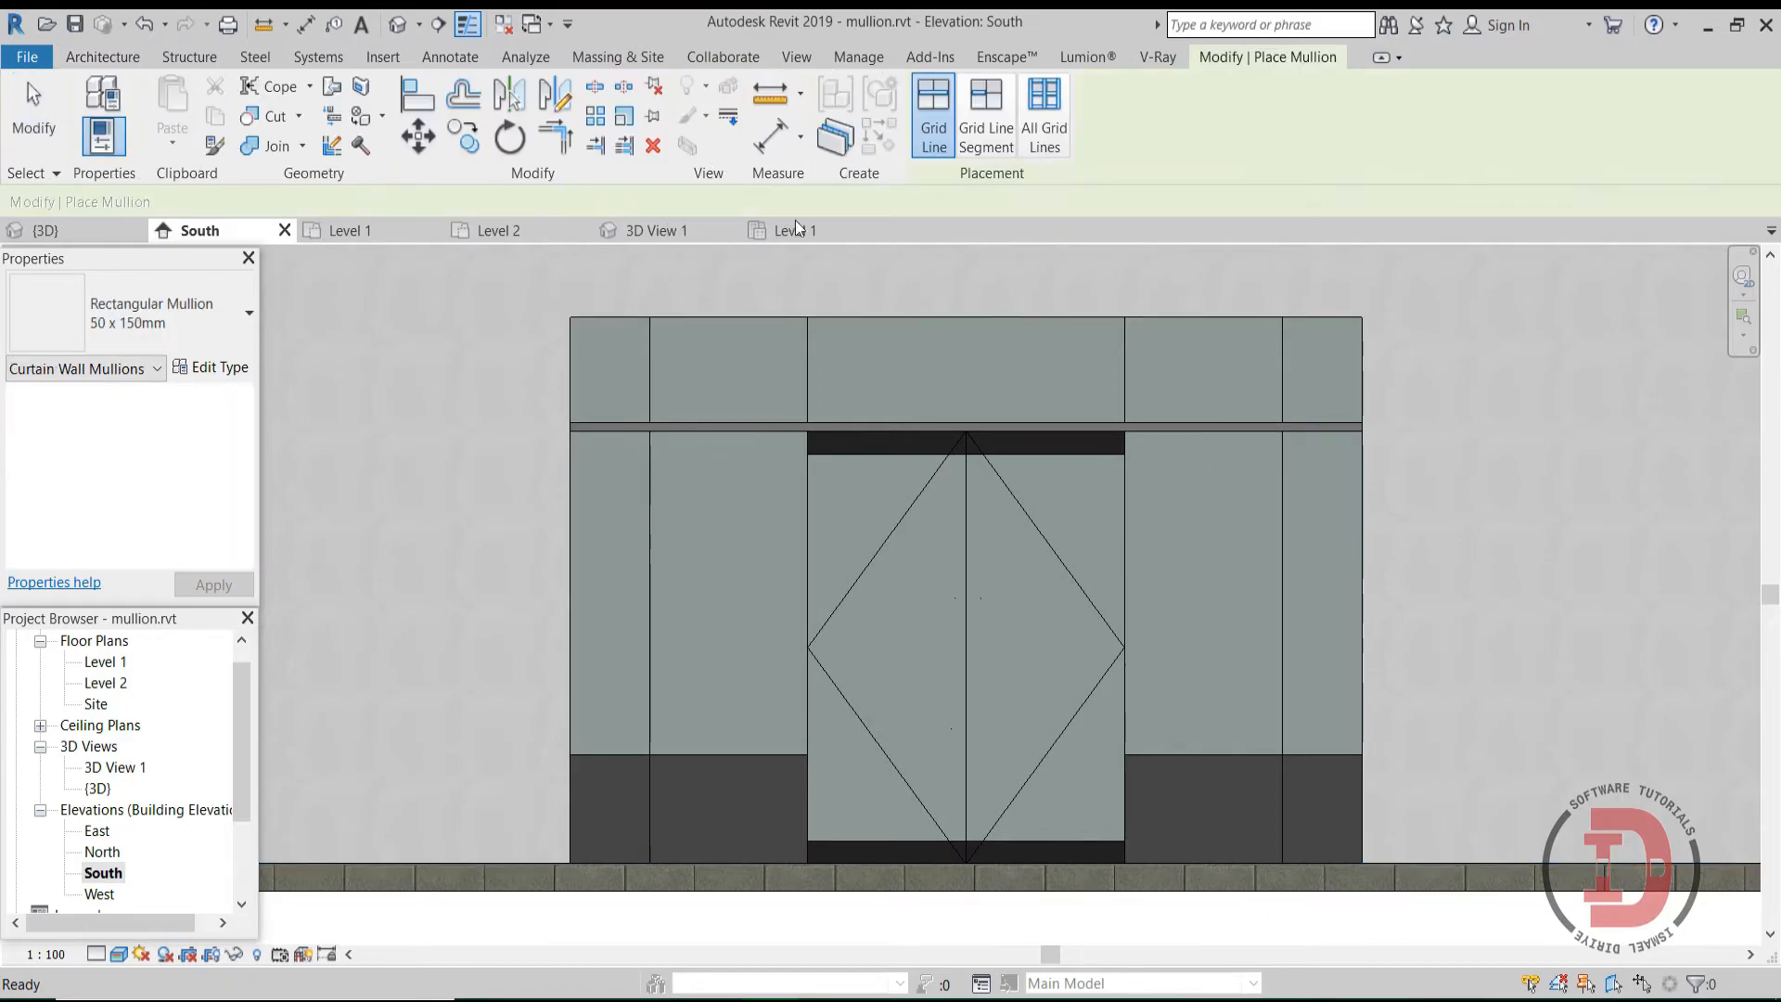
click(986, 127)
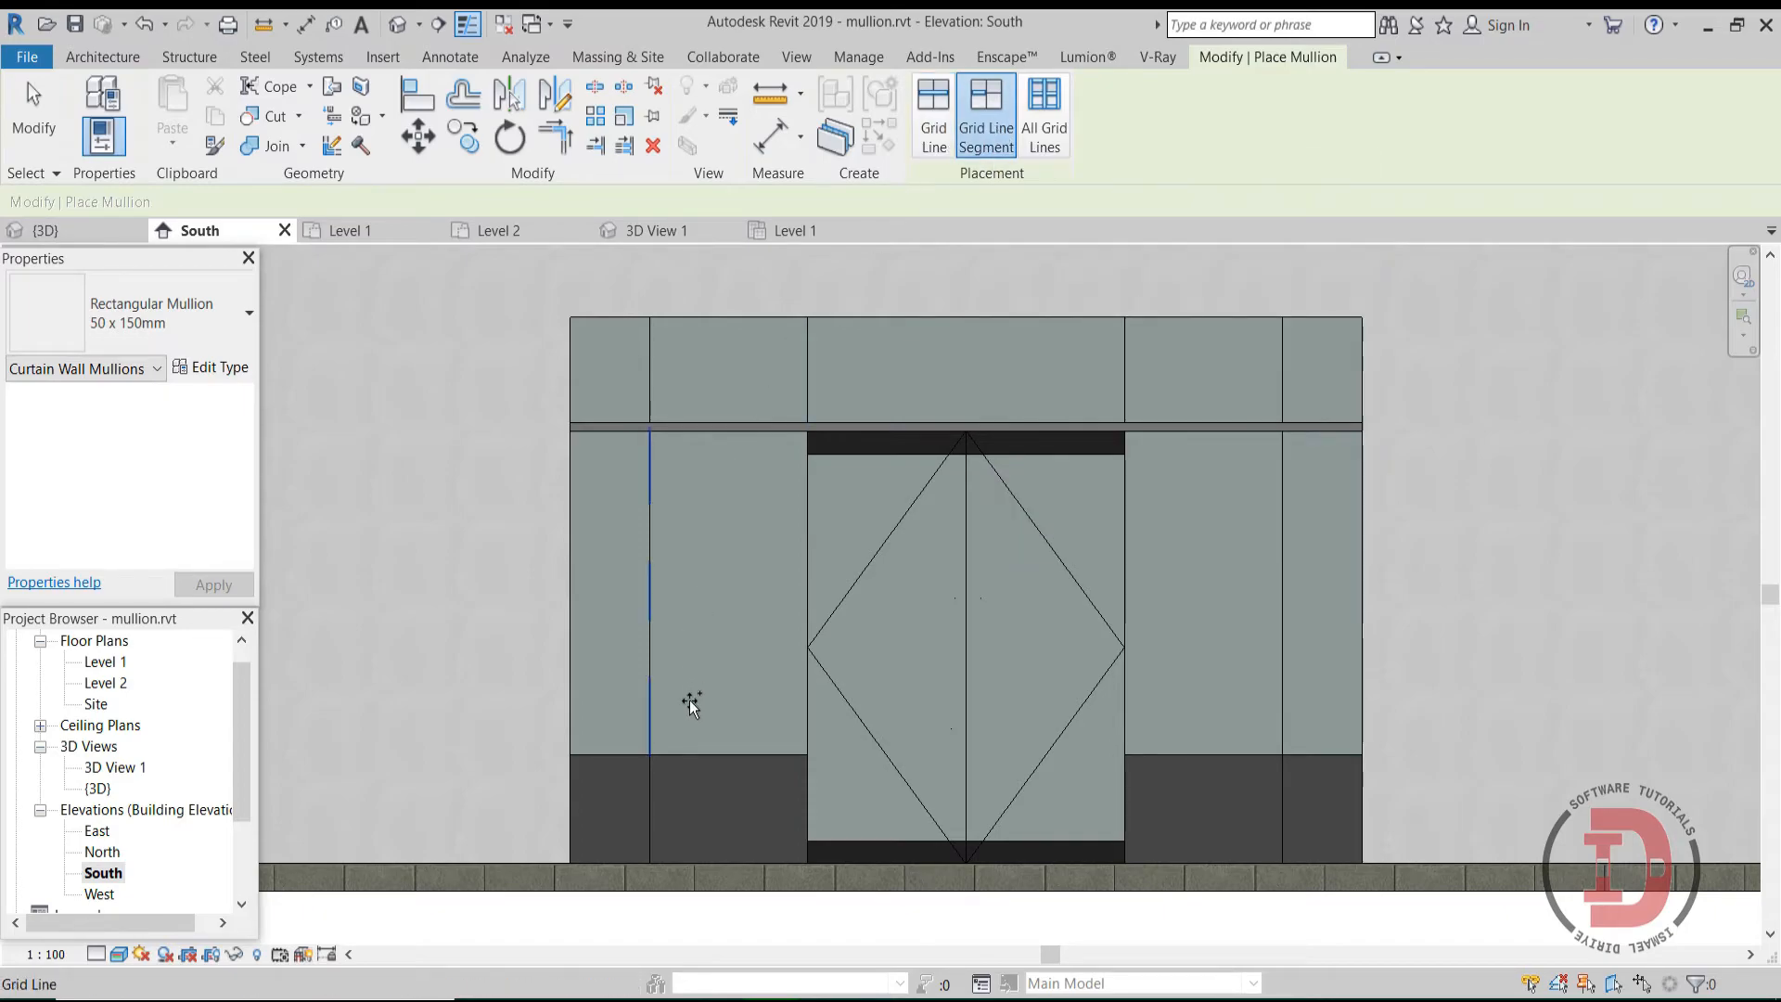
click(702, 757)
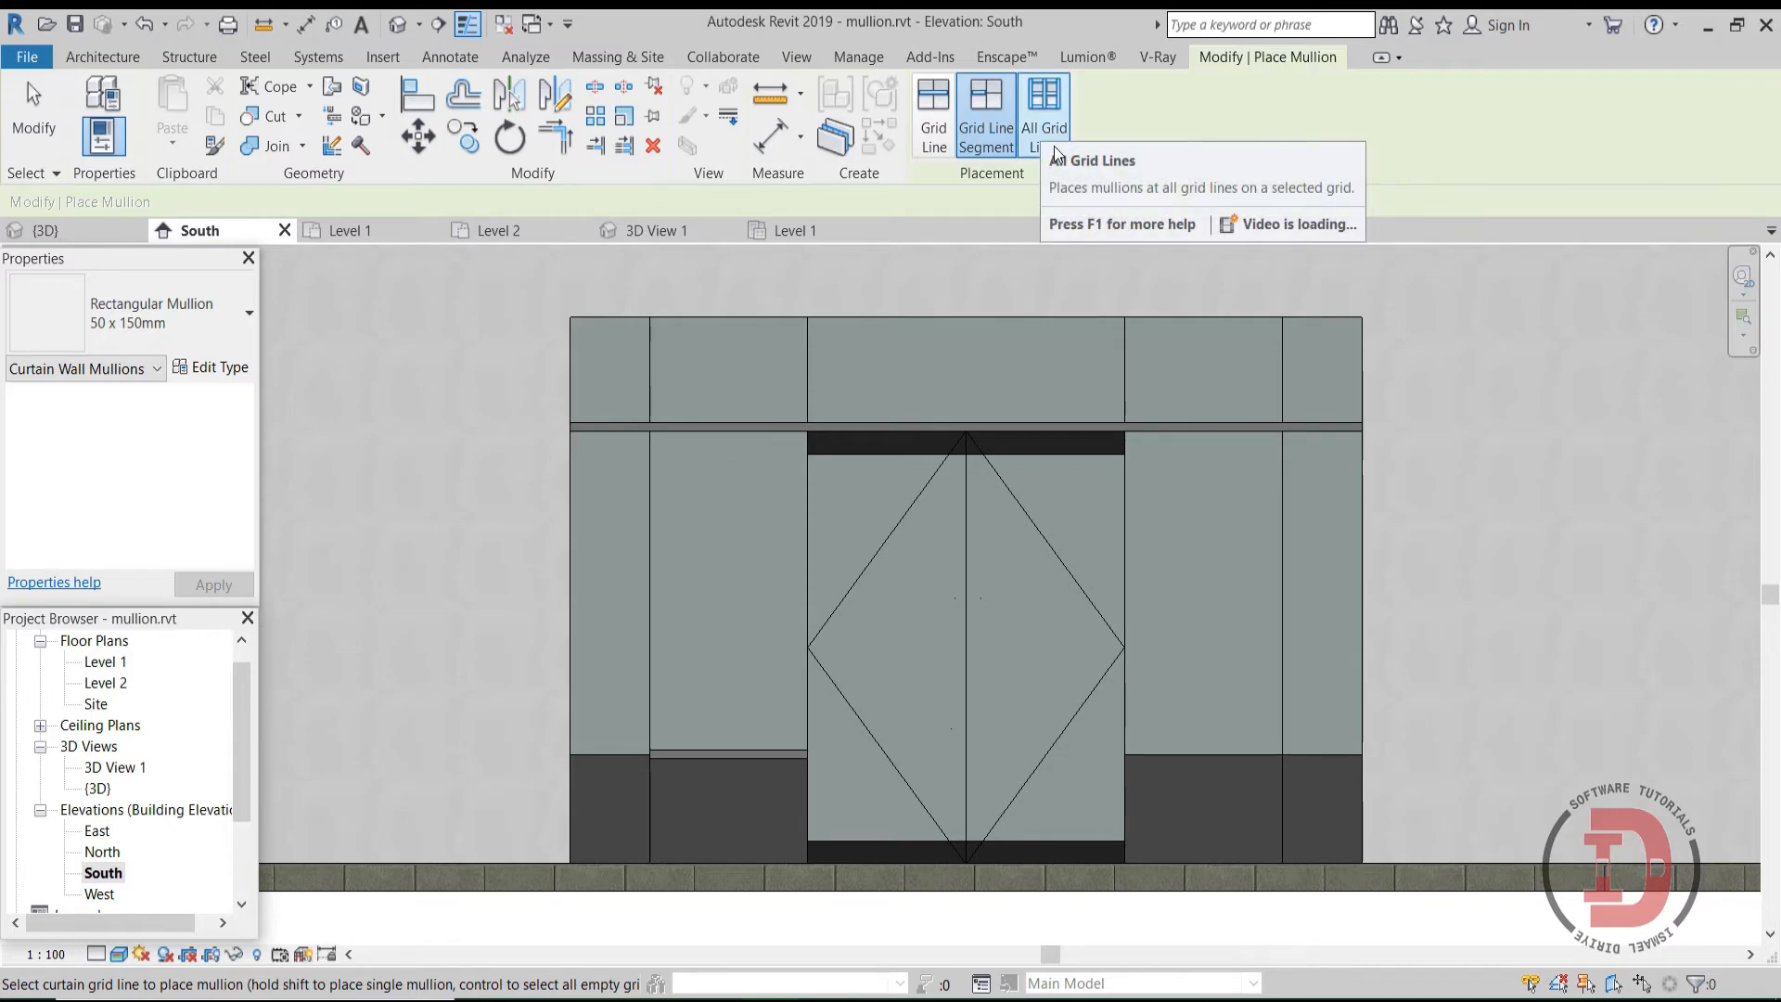
Step: Place 50 x 150mm mullions on all remaining grid lines and borders of the curtain wall using All Grid Lines placement
click(1031, 103)
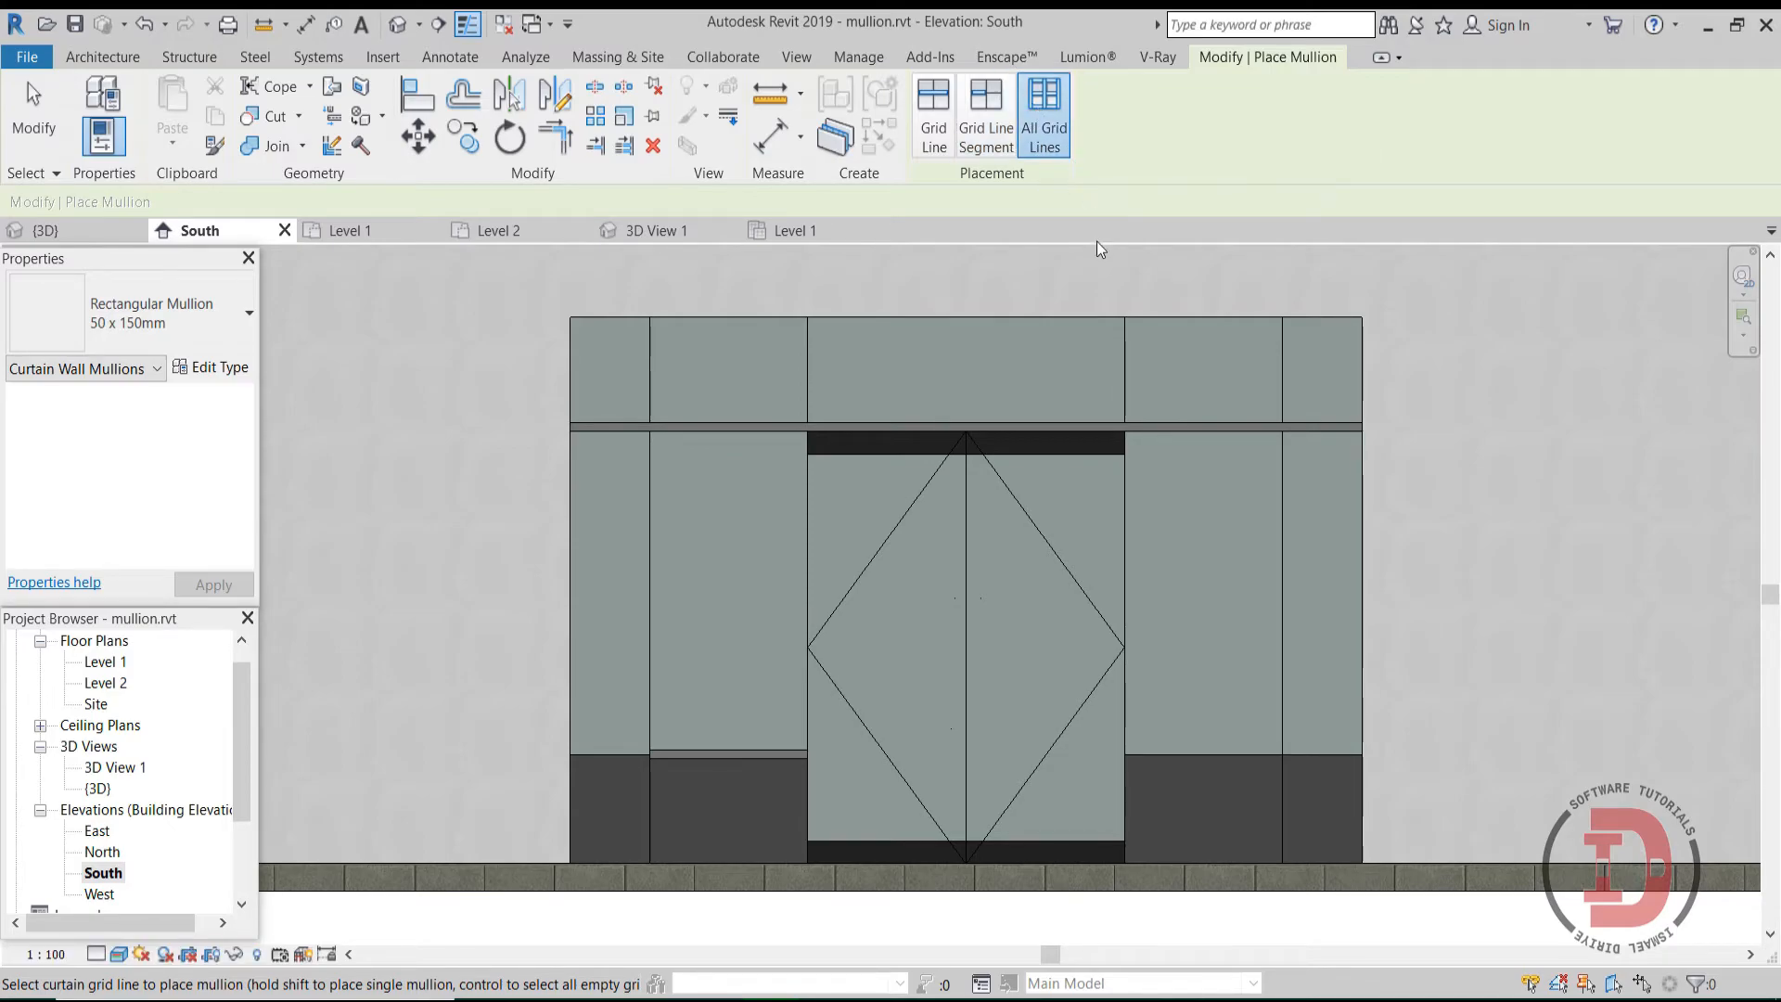
click(1129, 347)
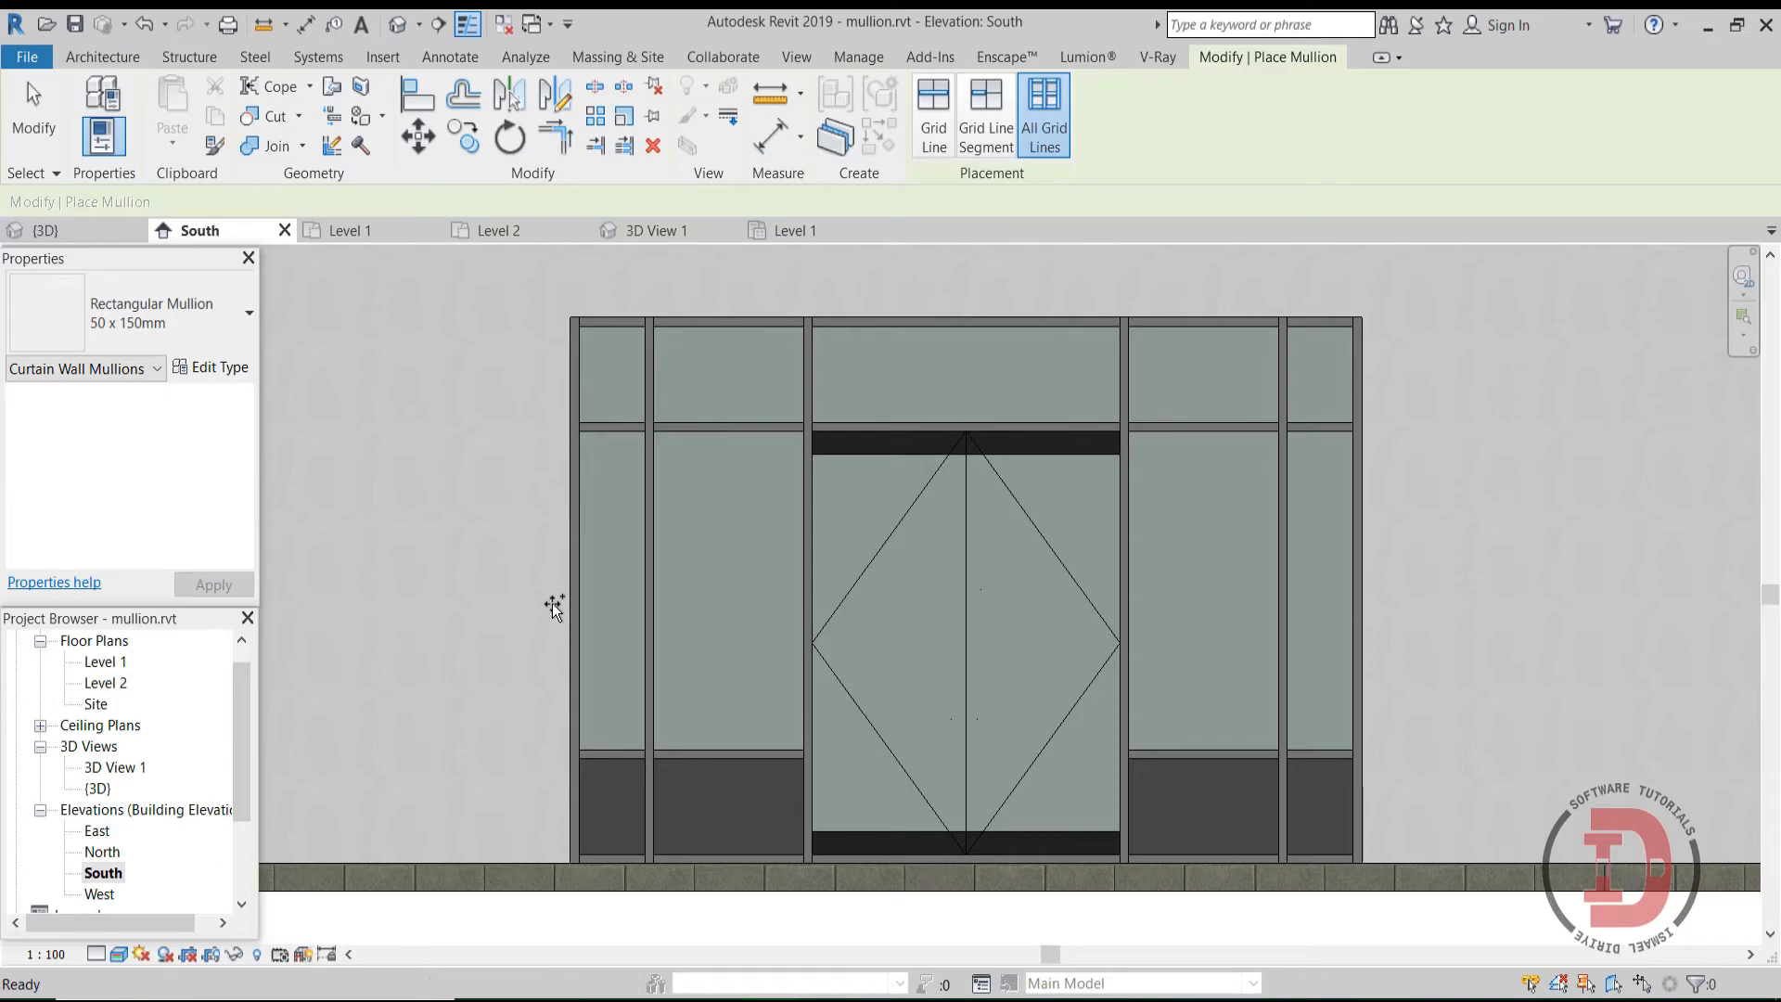
key(Escape)
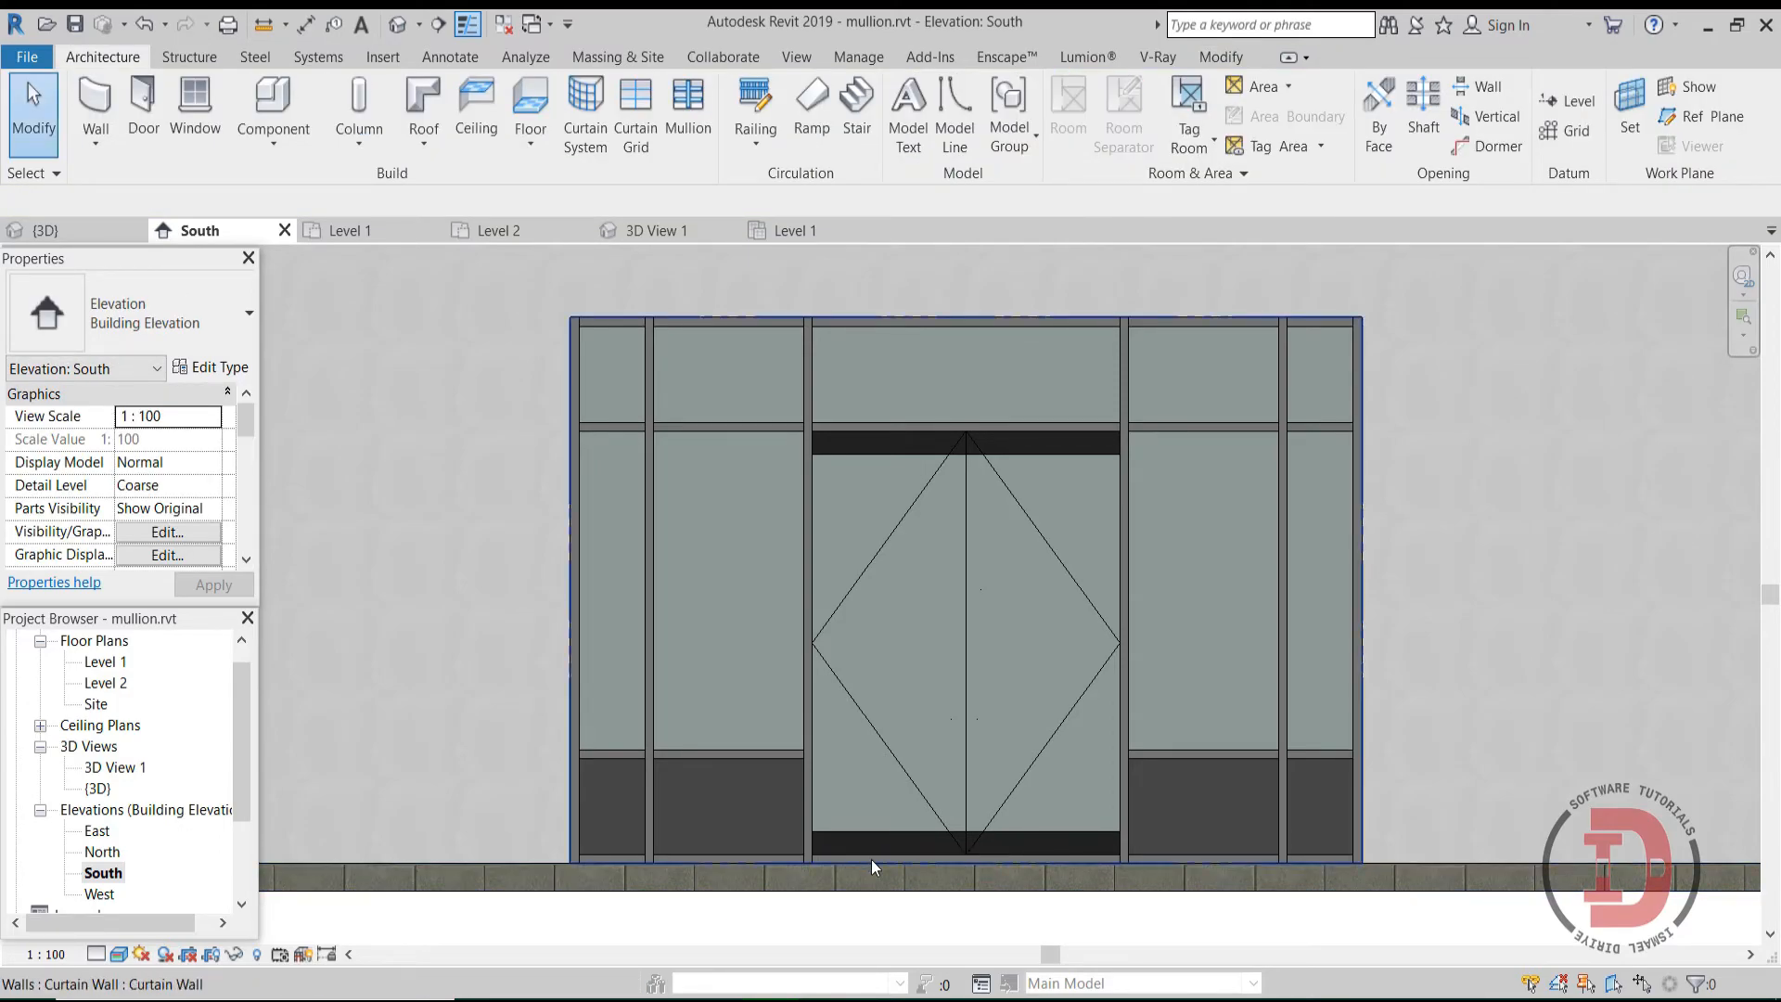
Step: Delete the bottom mullion running beneath the double door in the 3D view
scroll(870, 859, up, 3)
middle_drag(906, 894, 933, 799)
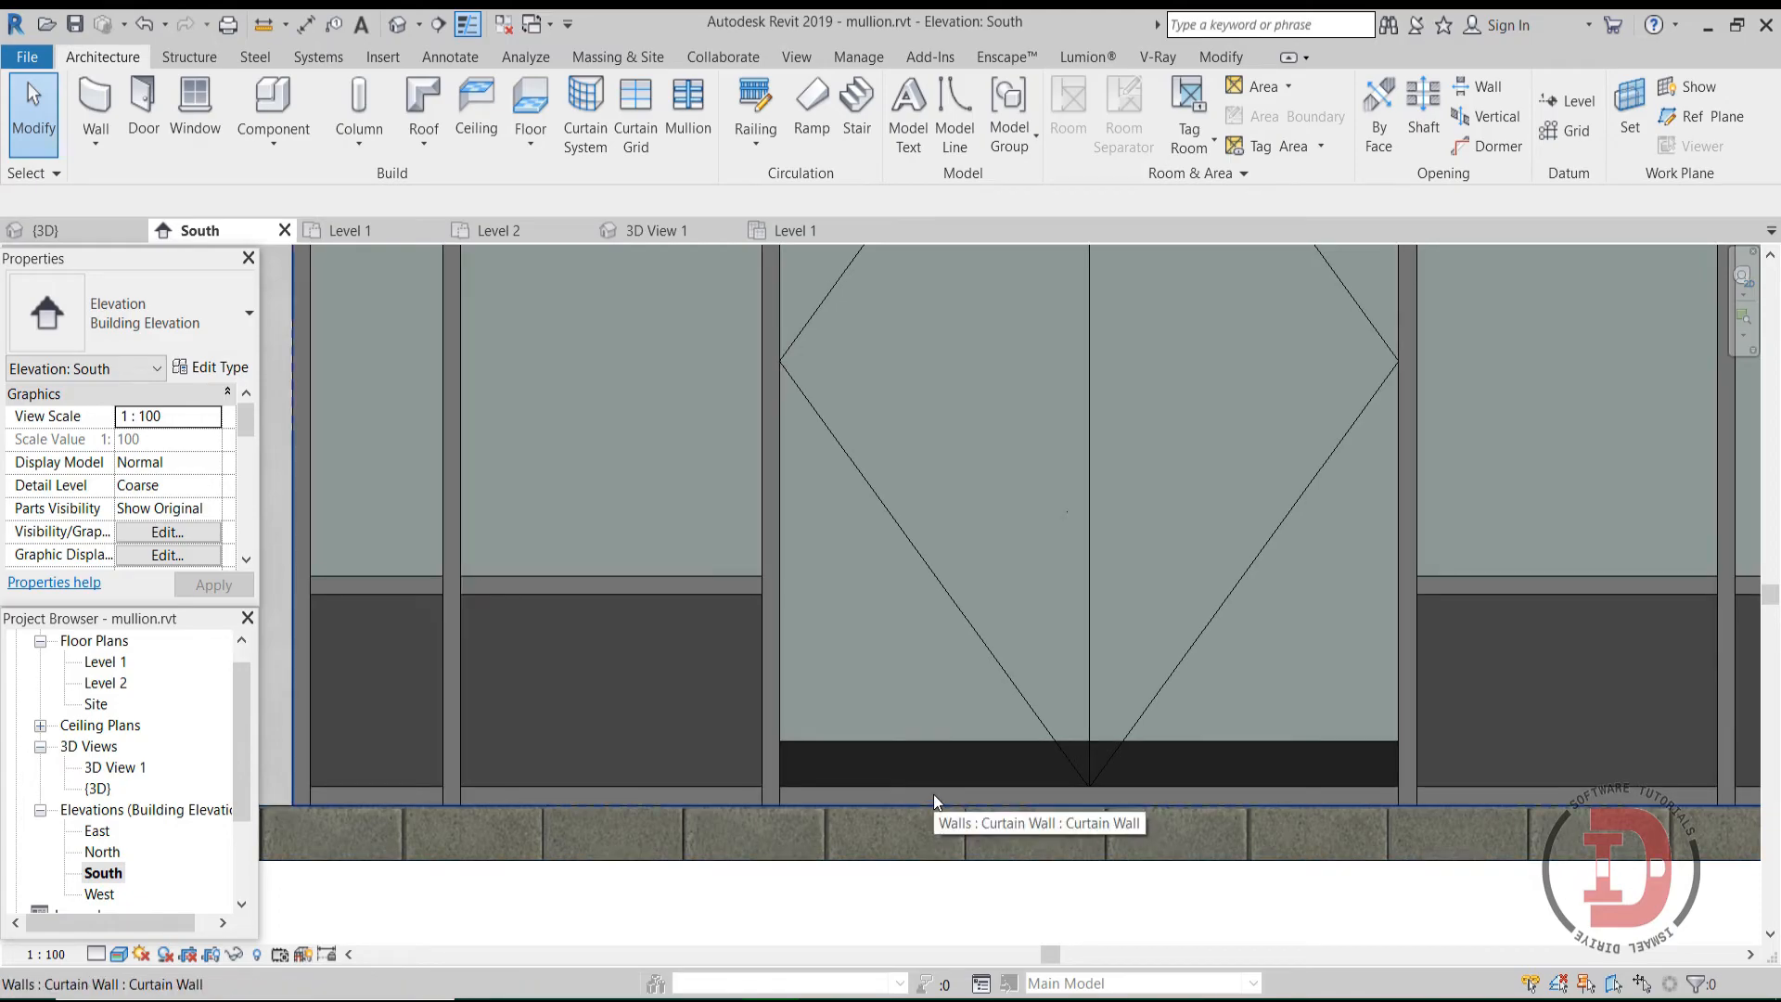
click(399, 26)
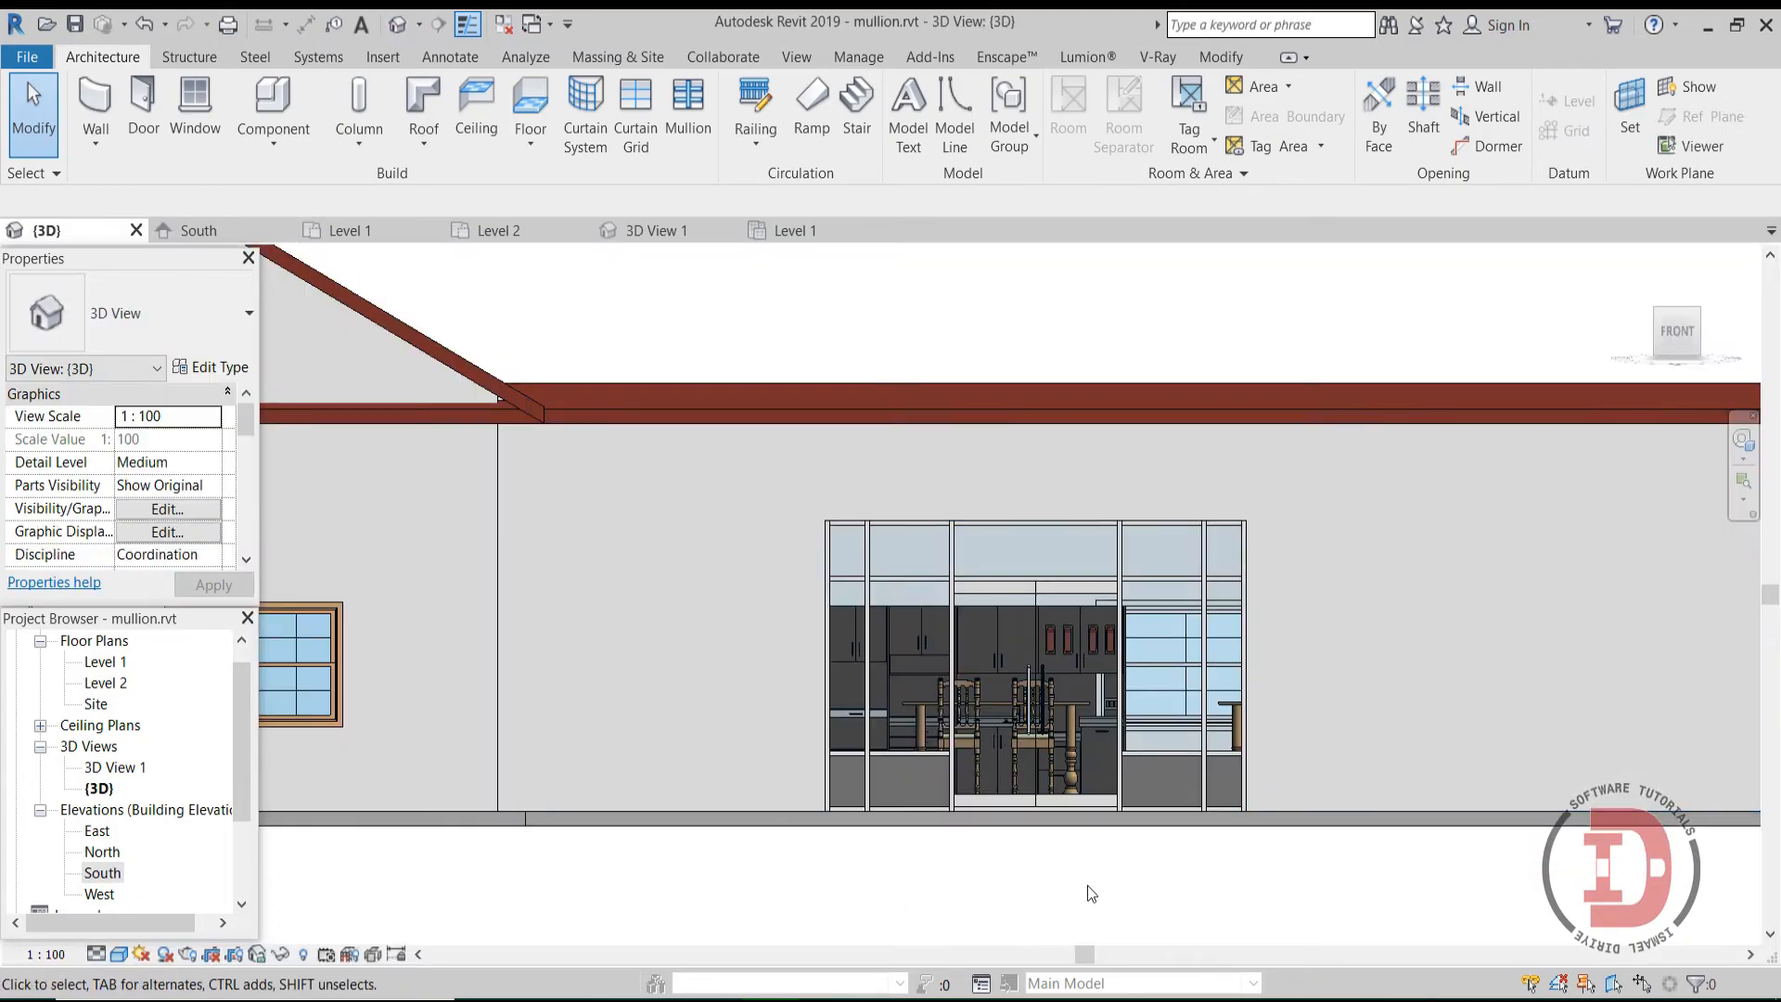
scroll(1002, 874, up, 2)
scroll(988, 835, up, 3)
scroll(1094, 686, up, 2)
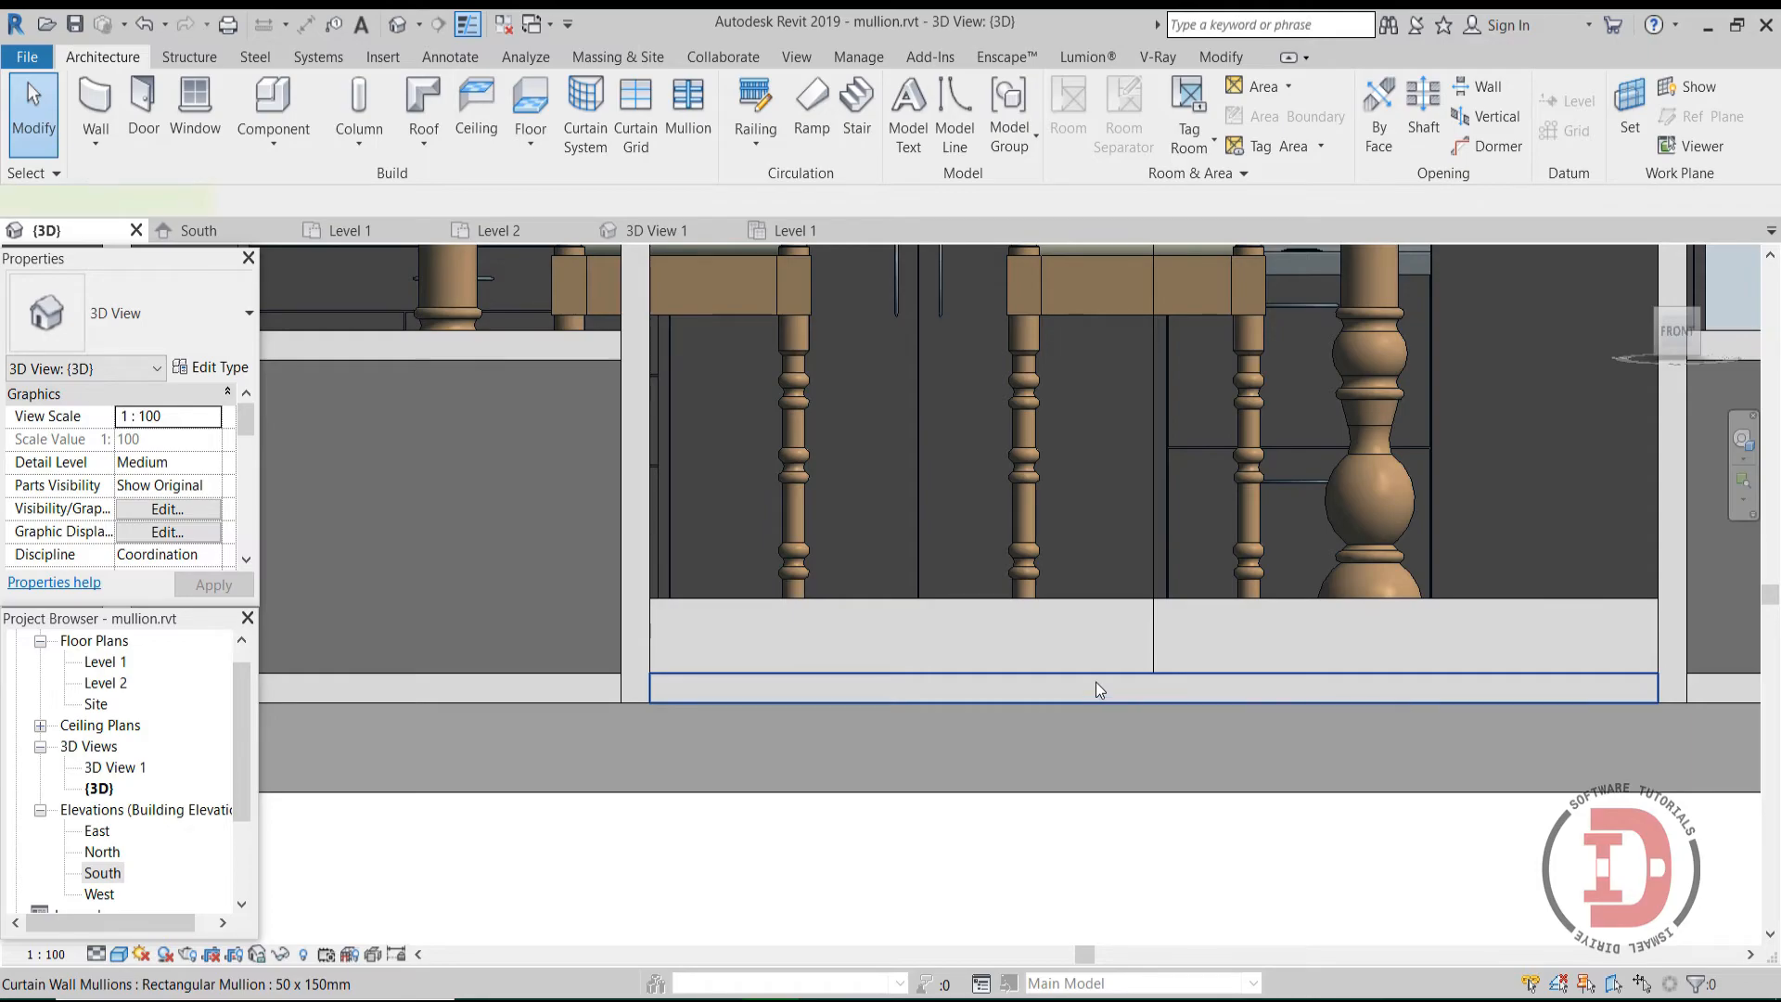
click(1095, 683)
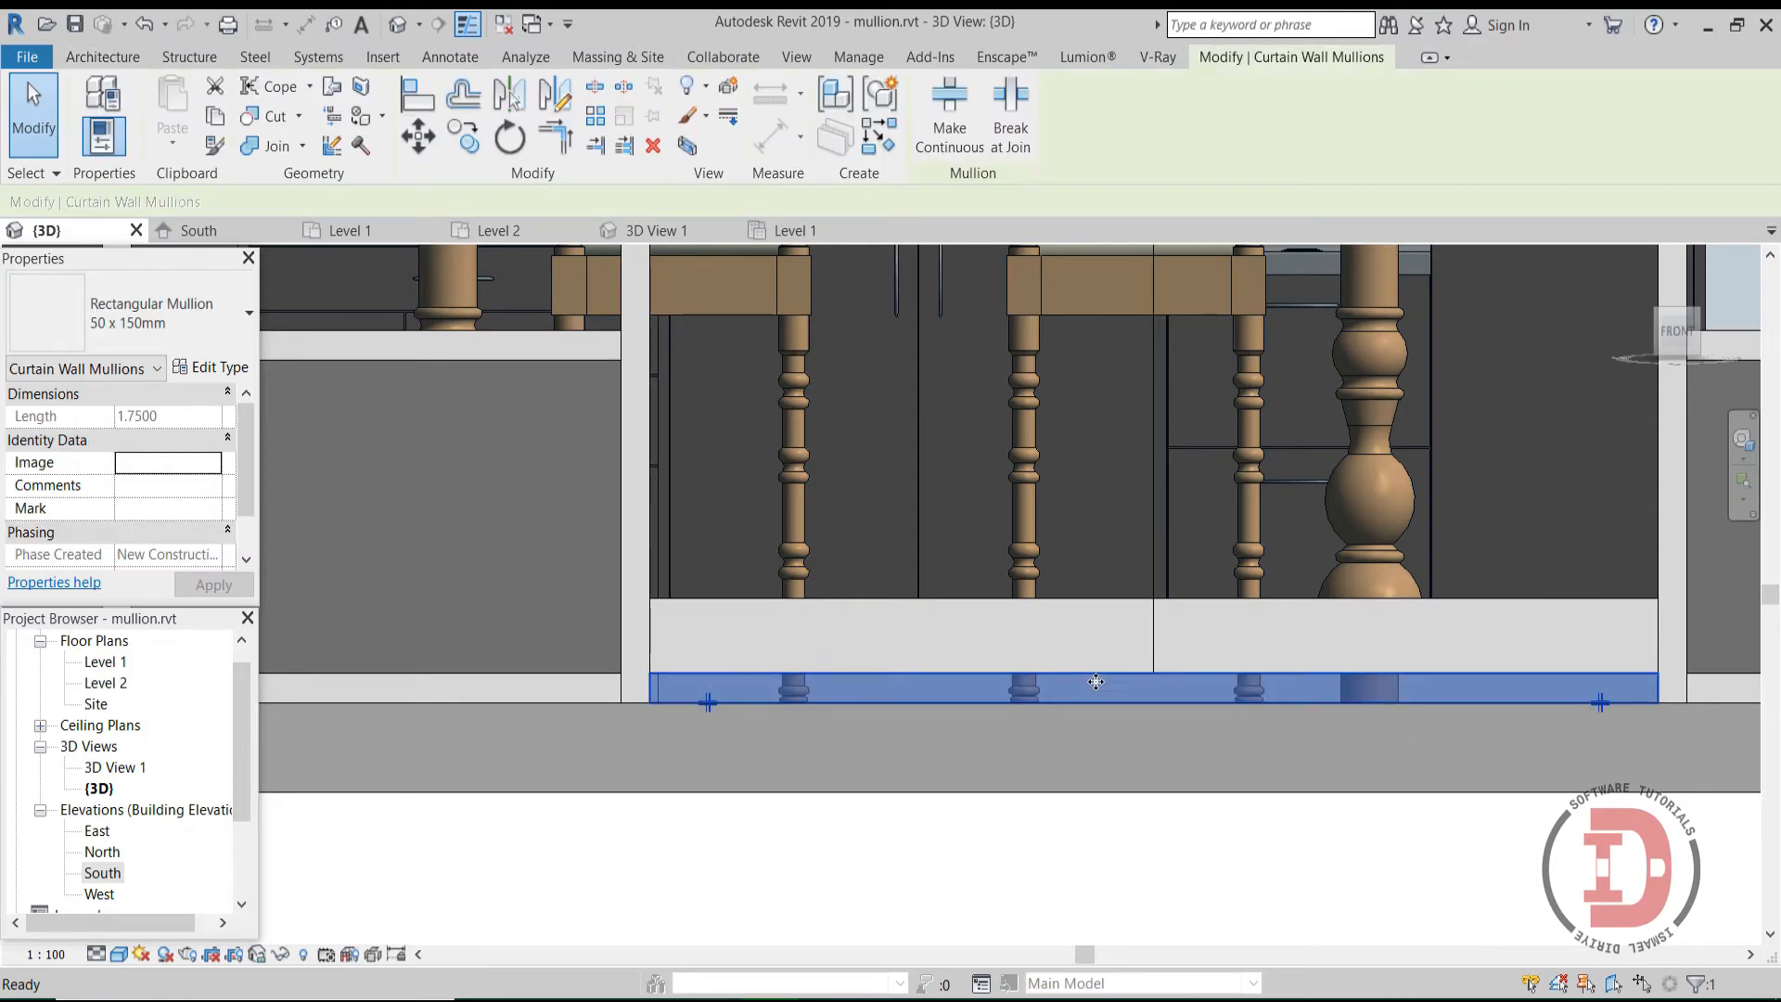
key(Delete)
Step: Toggle the joins at both ends of the upper horizontal mullion just left of the door so it runs through the vertical mullions
scroll(1136, 796, down, 2)
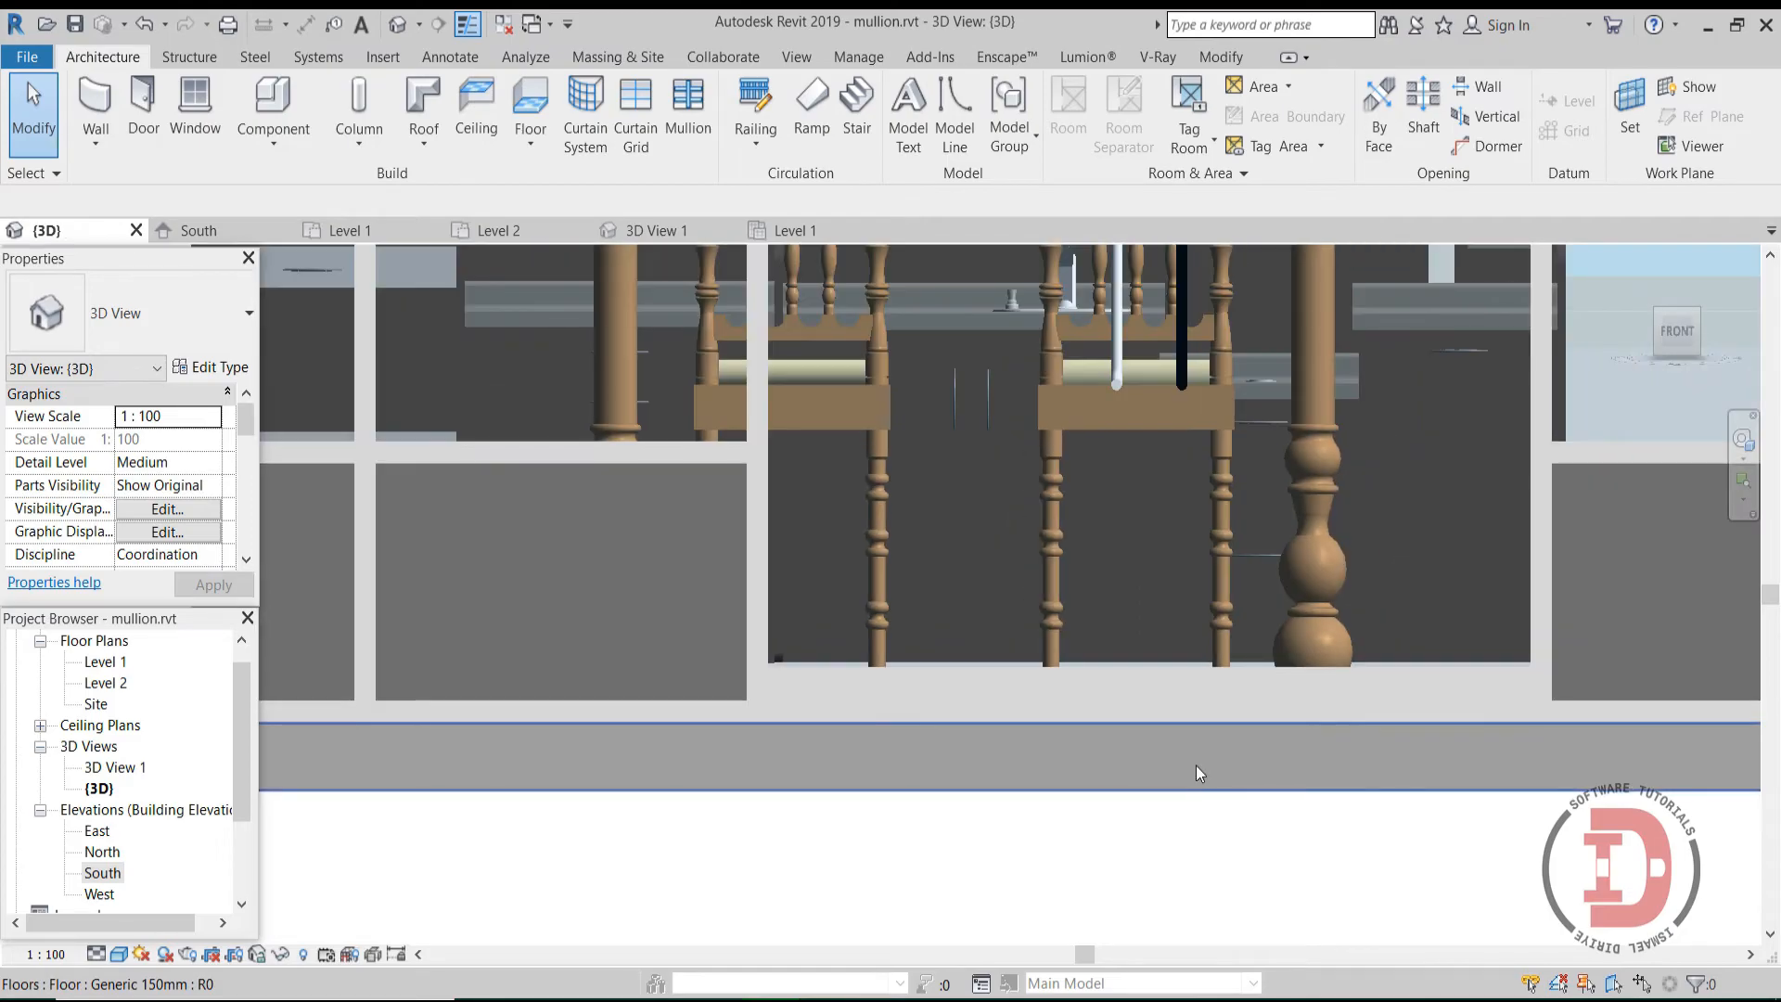
scroll(983, 593, down, 4)
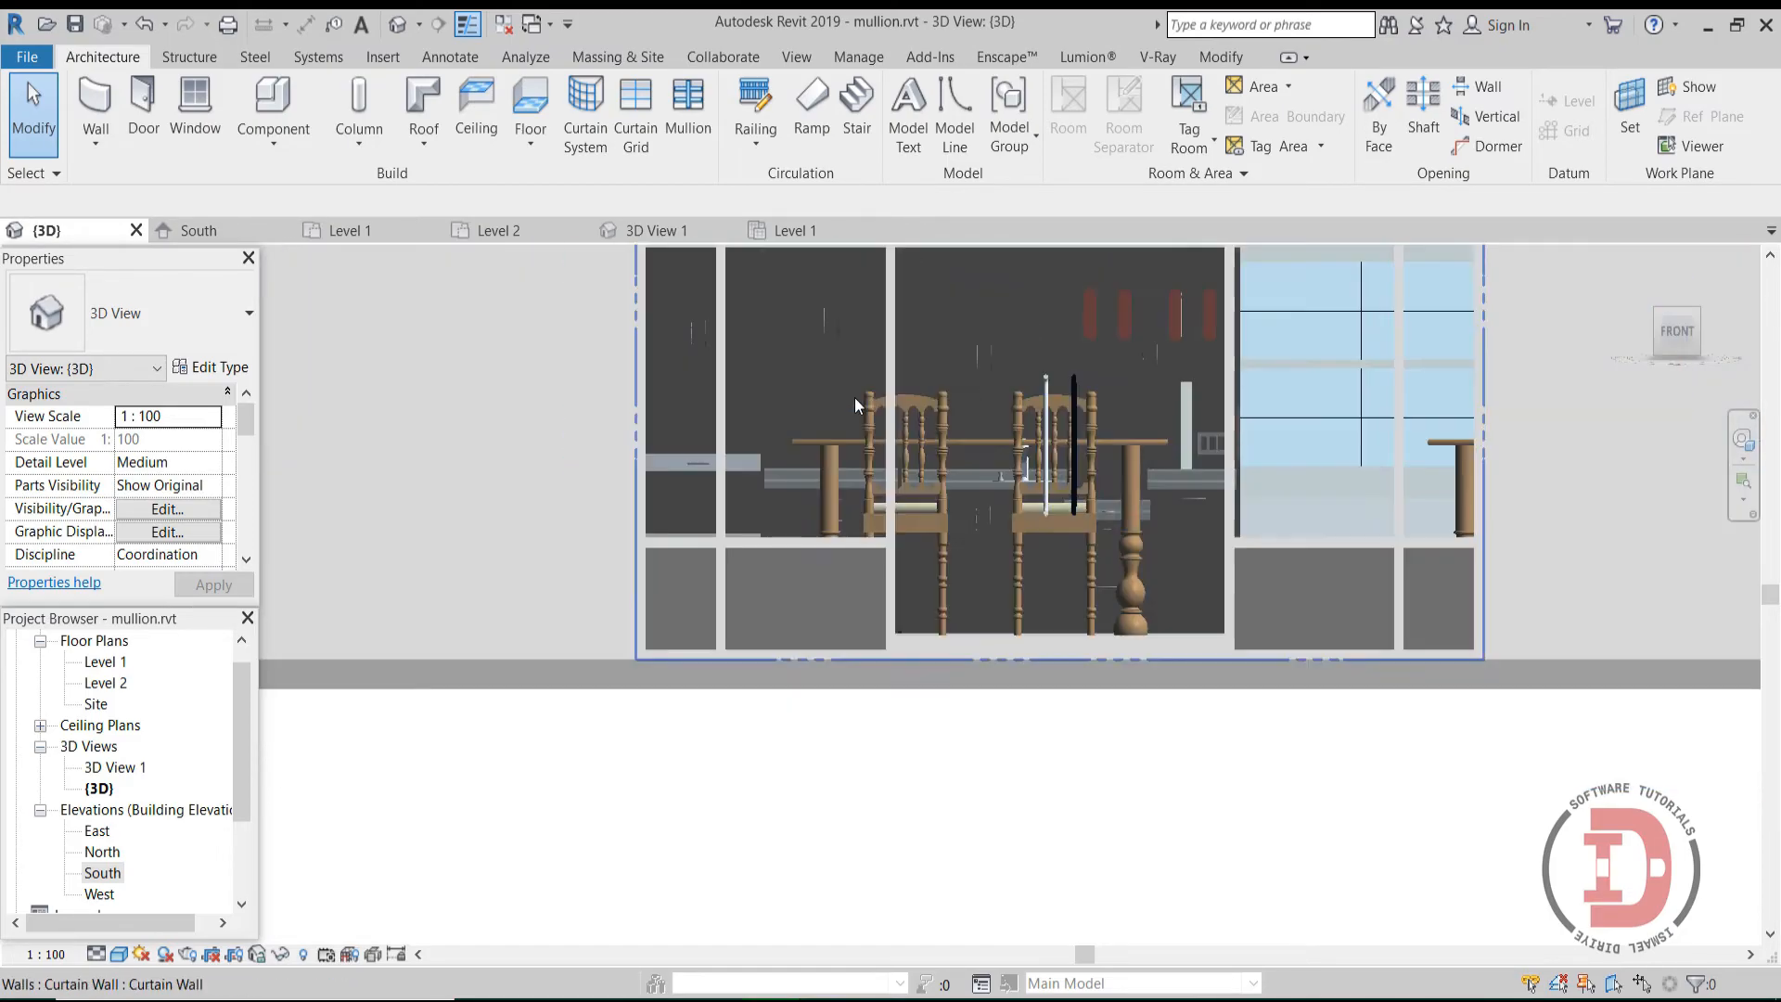
scroll(883, 443, down, 2)
middle_drag(903, 475, 1051, 695)
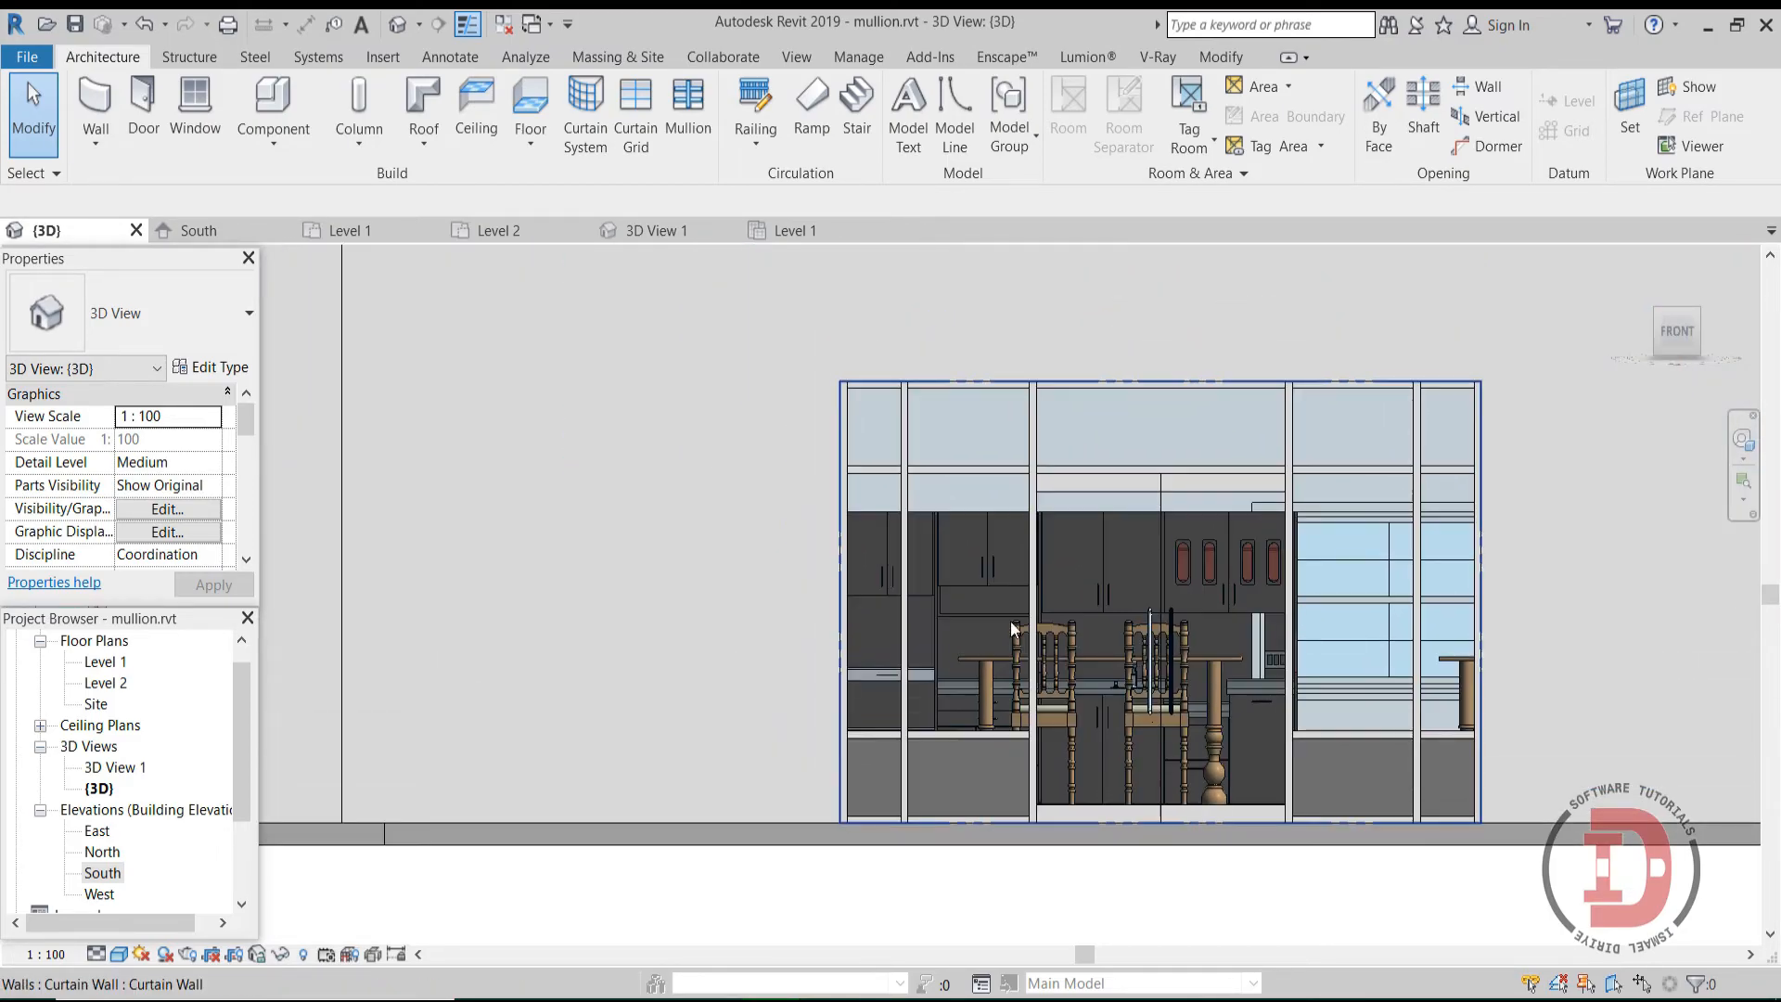
scroll(1002, 468, up, 4)
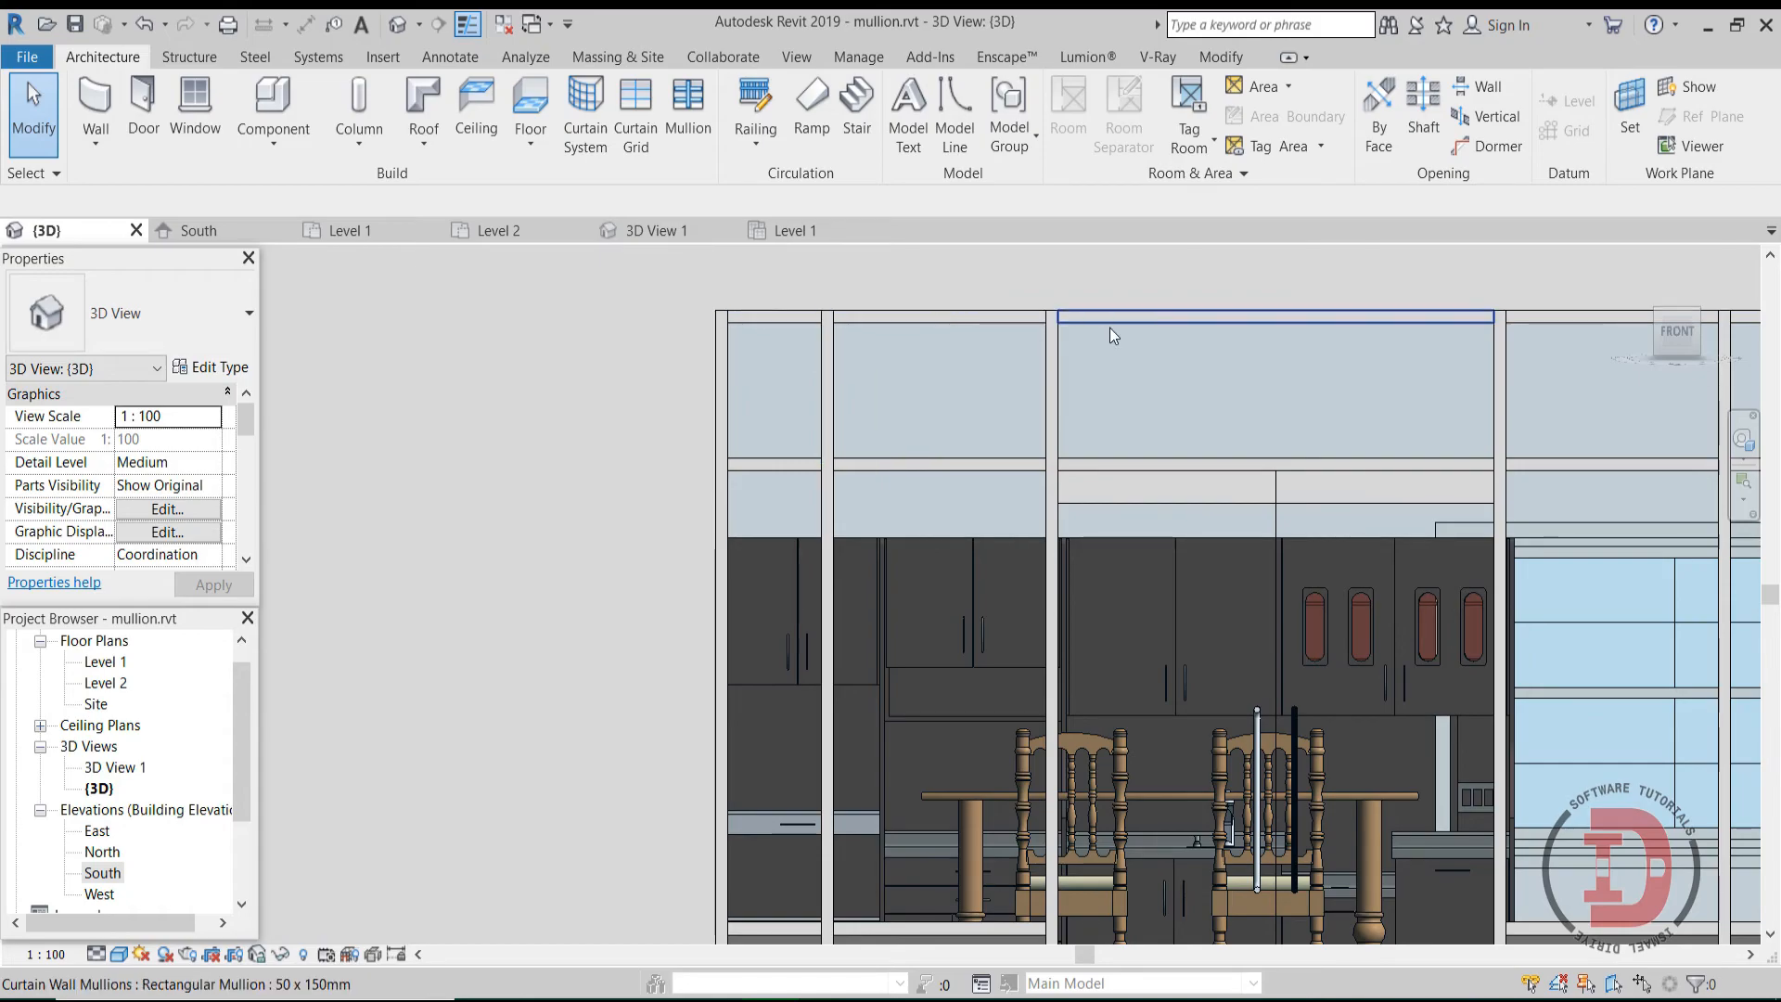
click(921, 477)
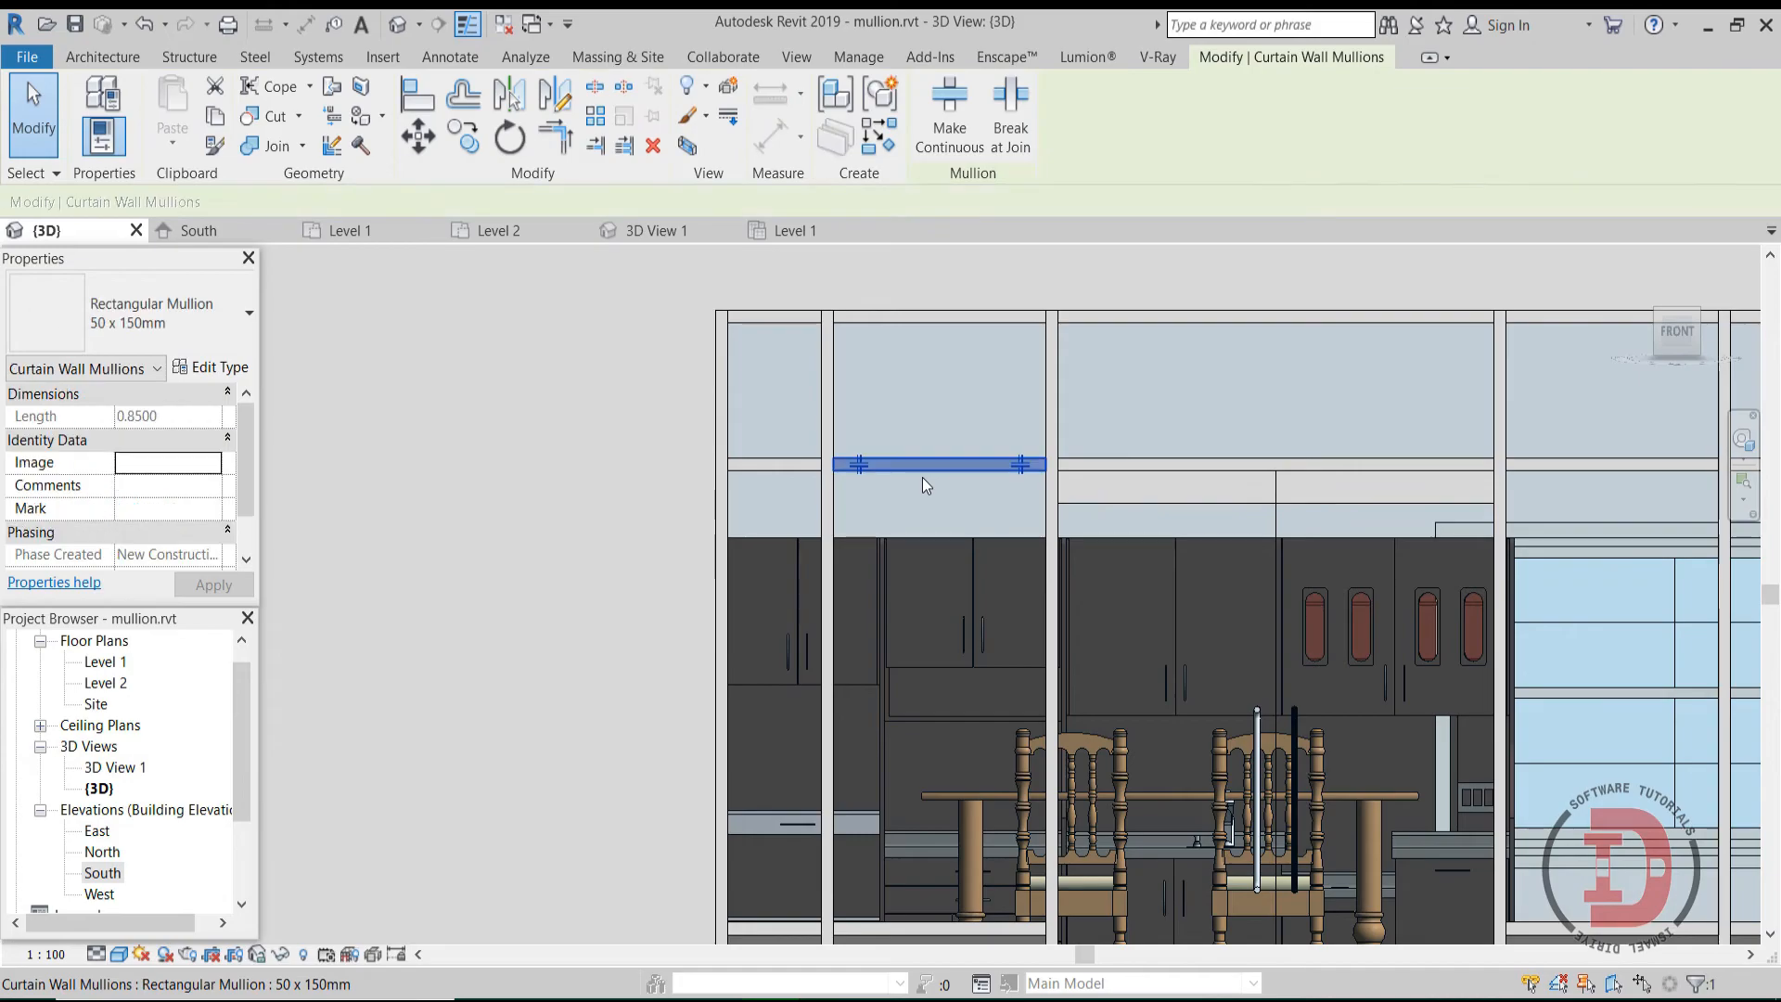
click(1020, 466)
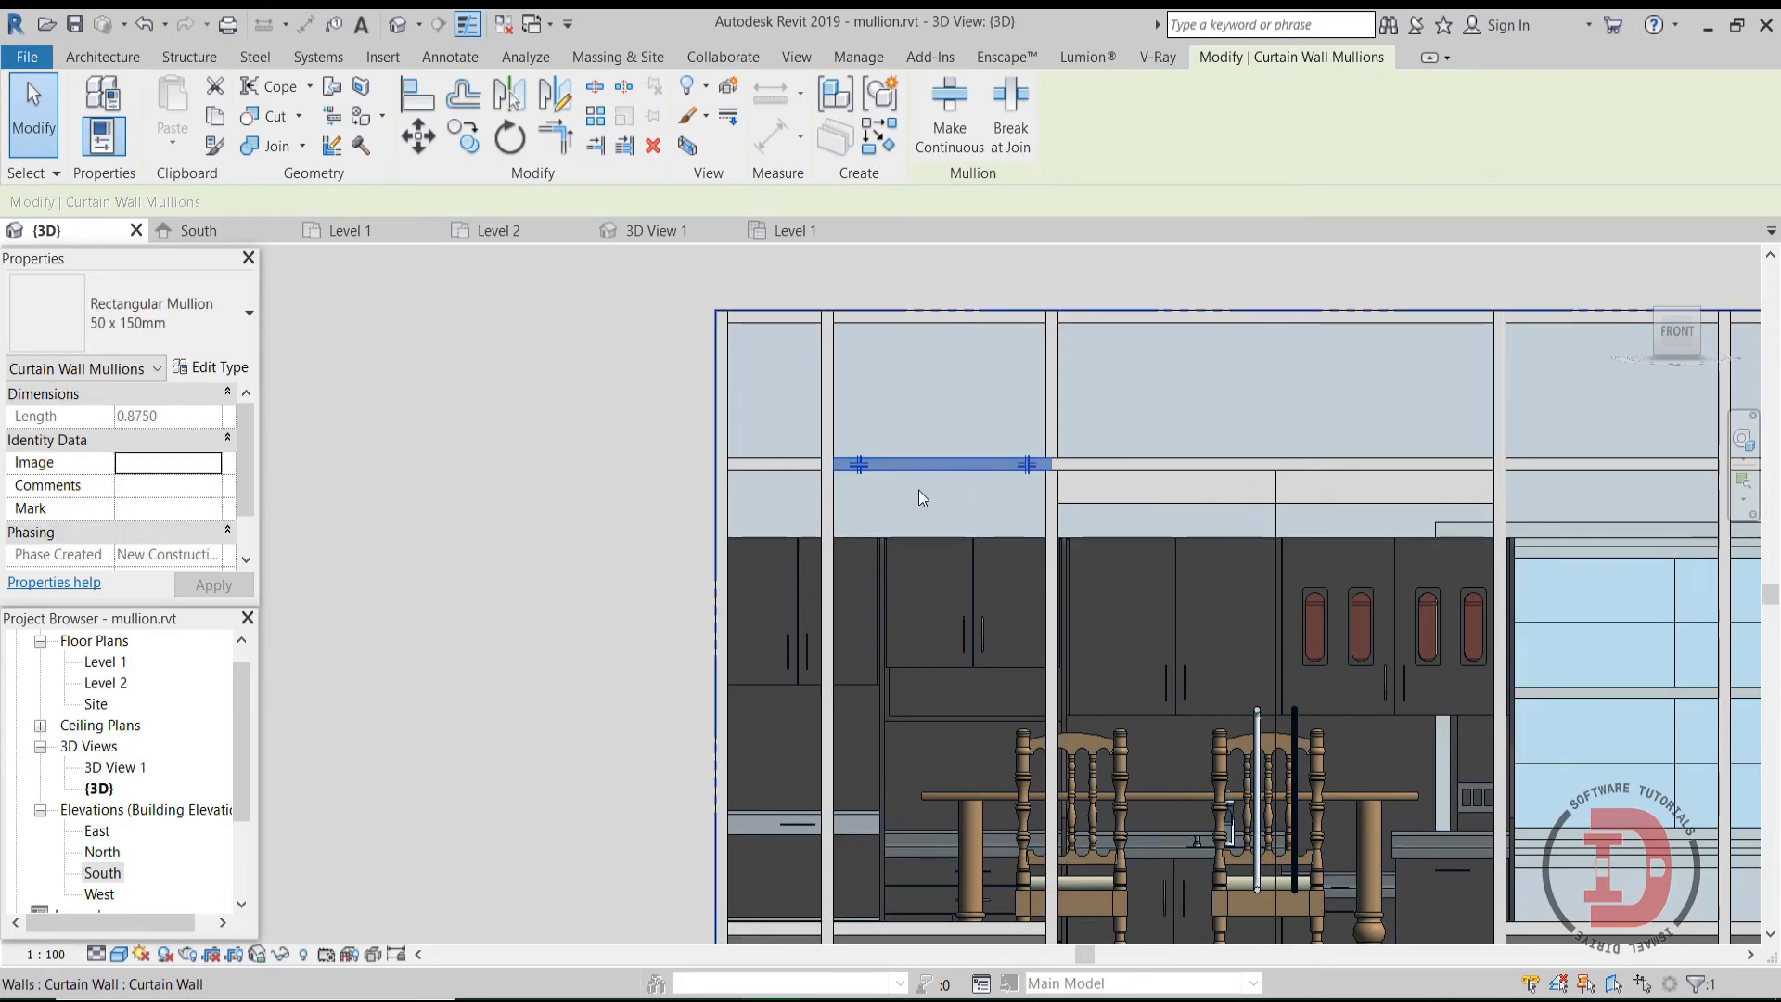
click(860, 466)
click(859, 466)
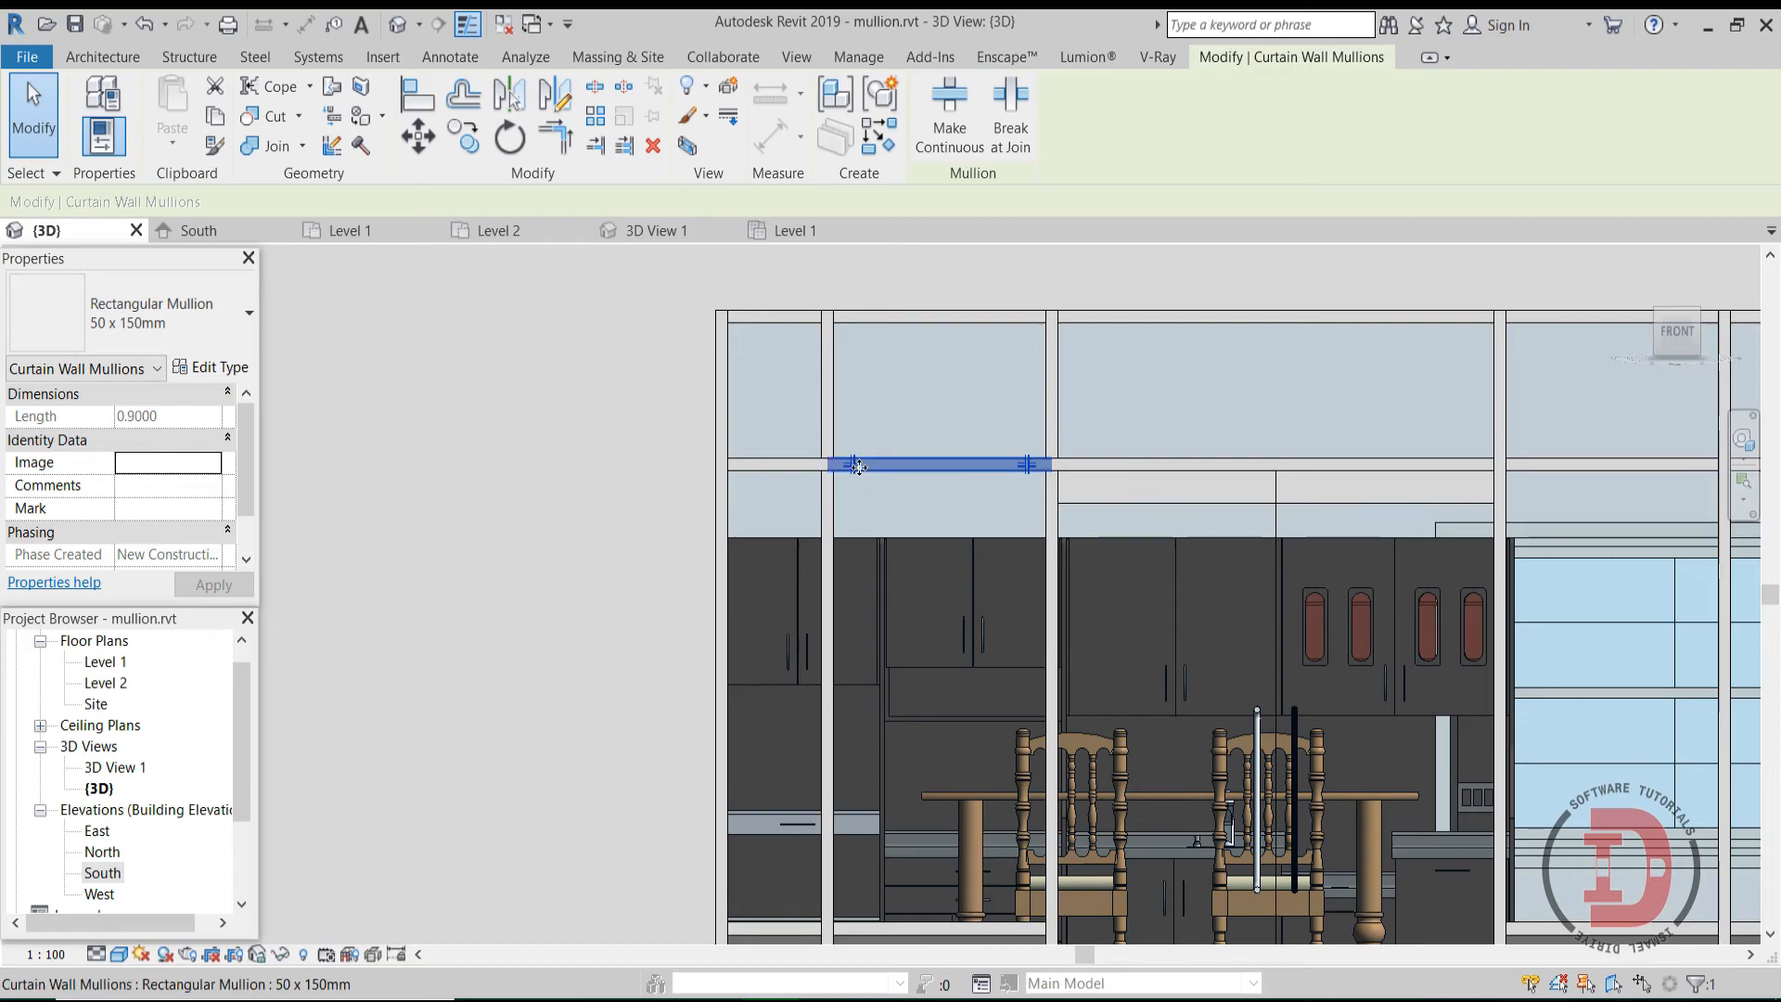
click(658, 428)
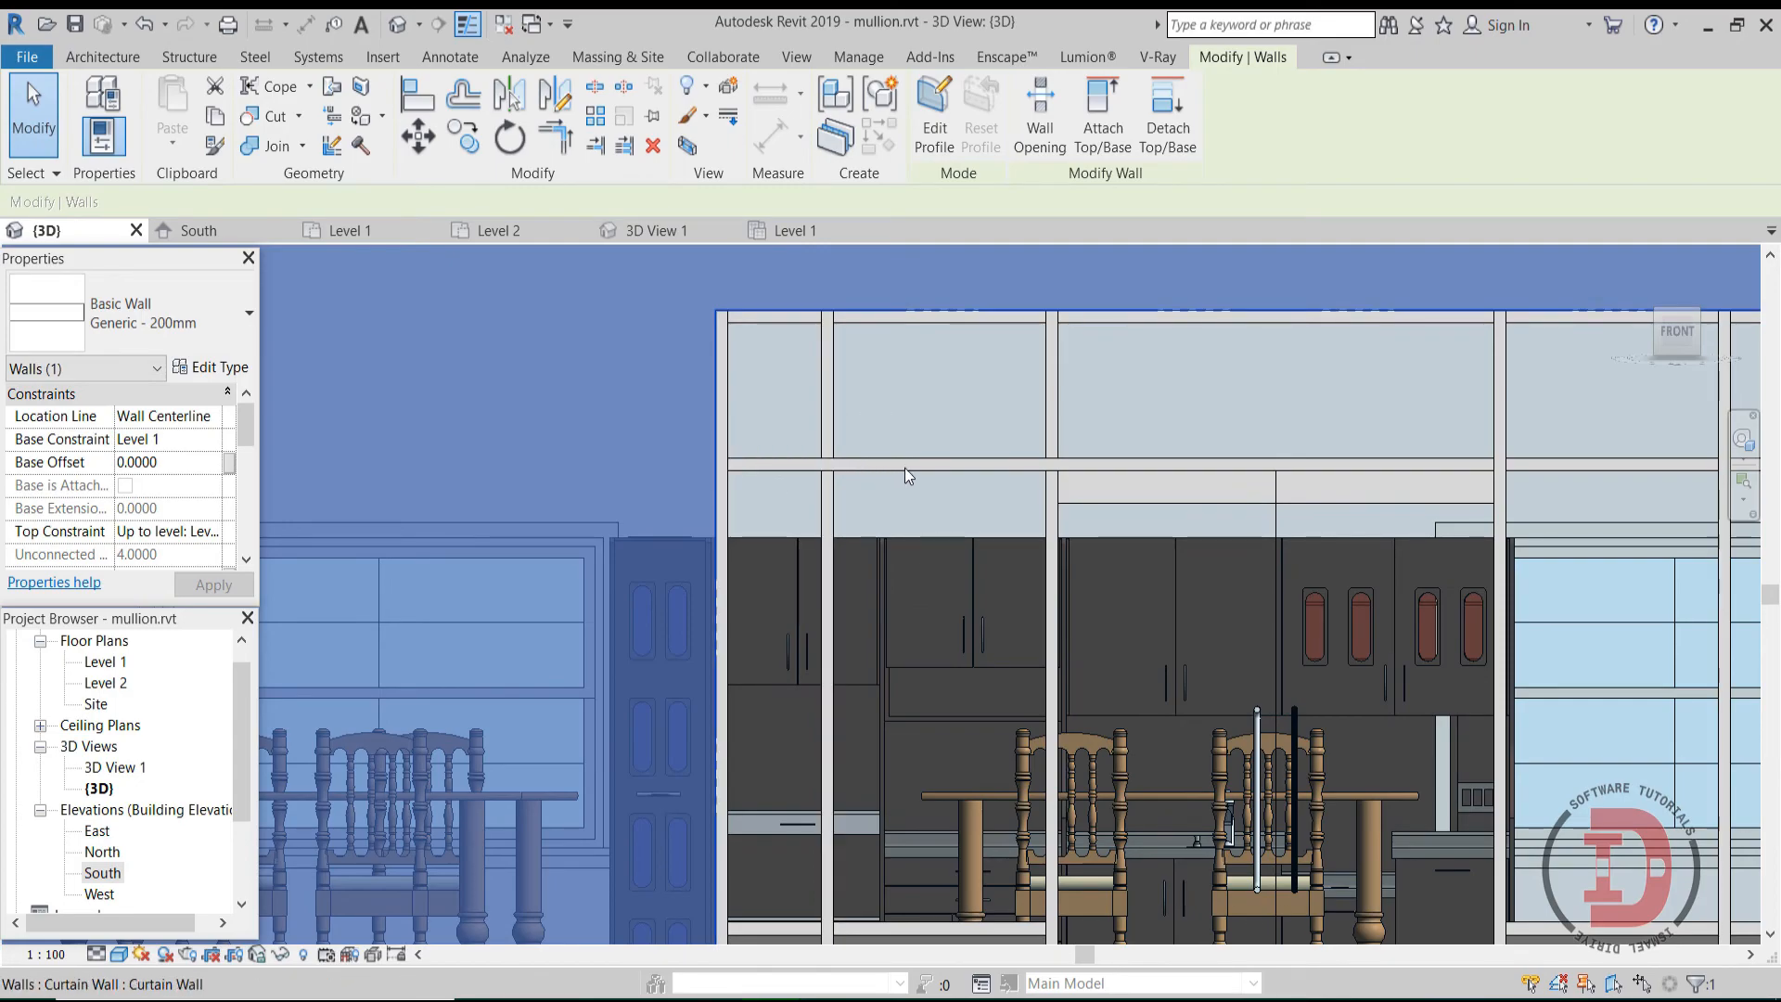
Step: Select all mullions on the curtain wall's top border gridline and make them continuous across the vertical mullions
click(935, 324)
right_click(935, 325)
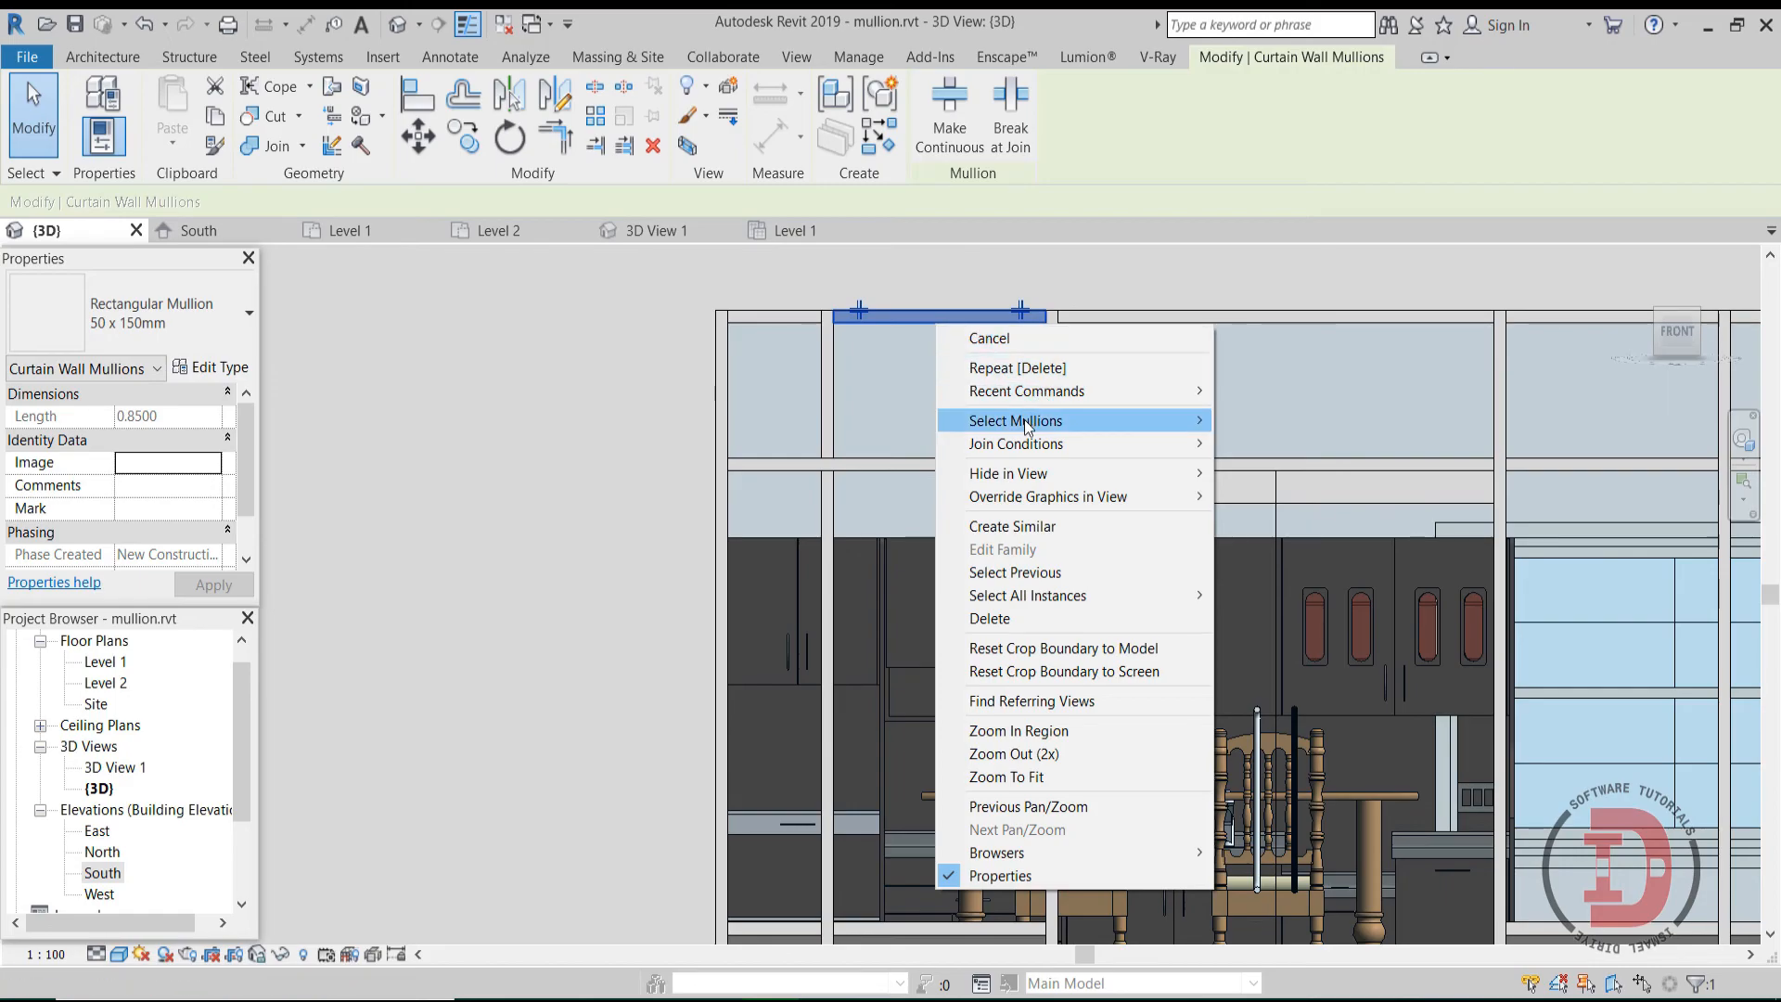
mouse_move(1027, 426)
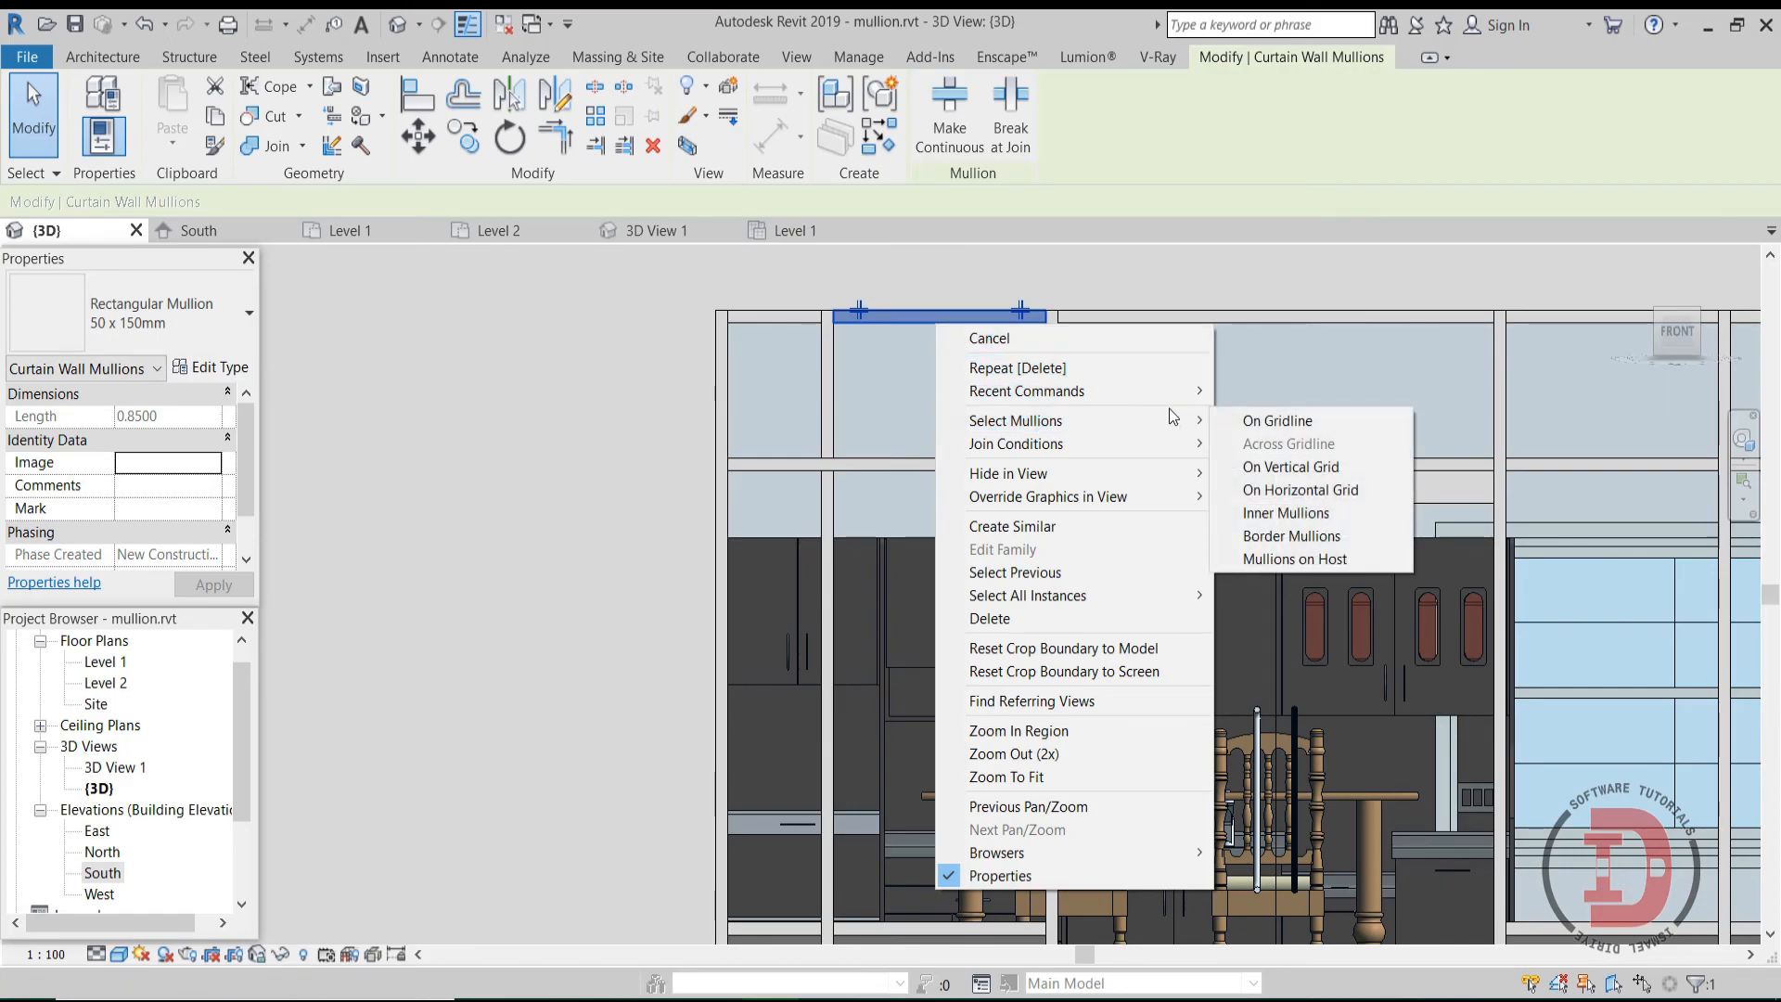
click(1259, 420)
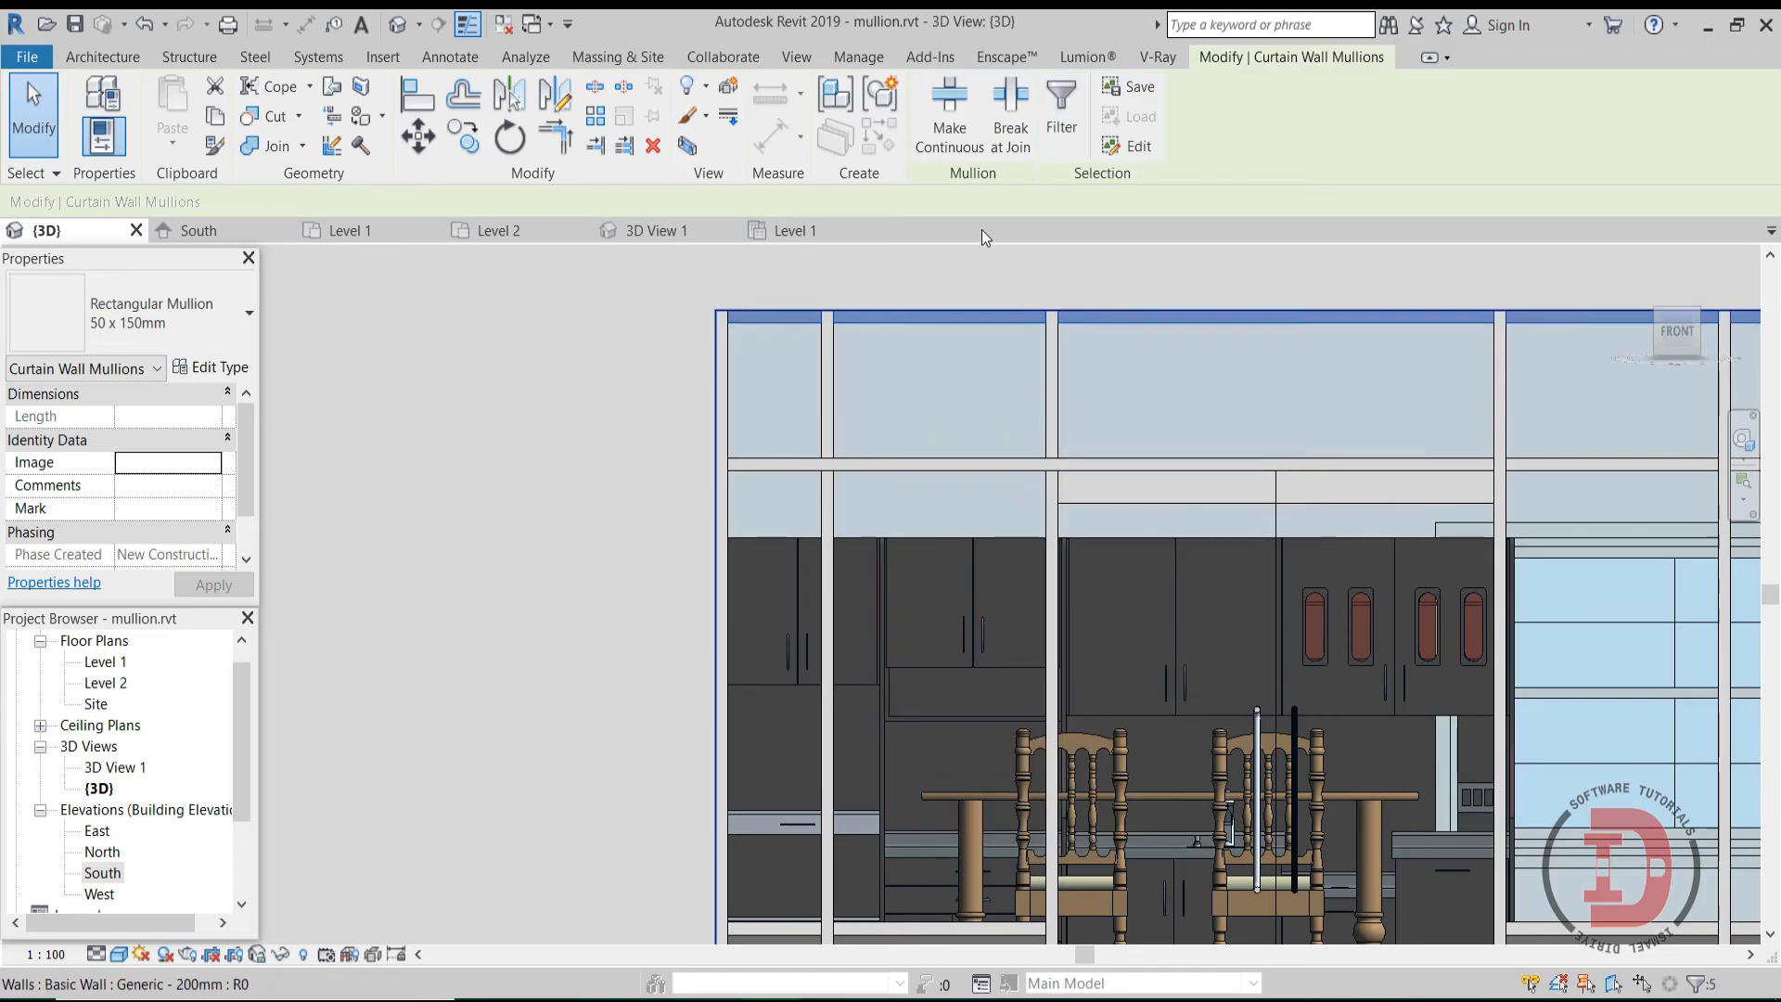
click(943, 115)
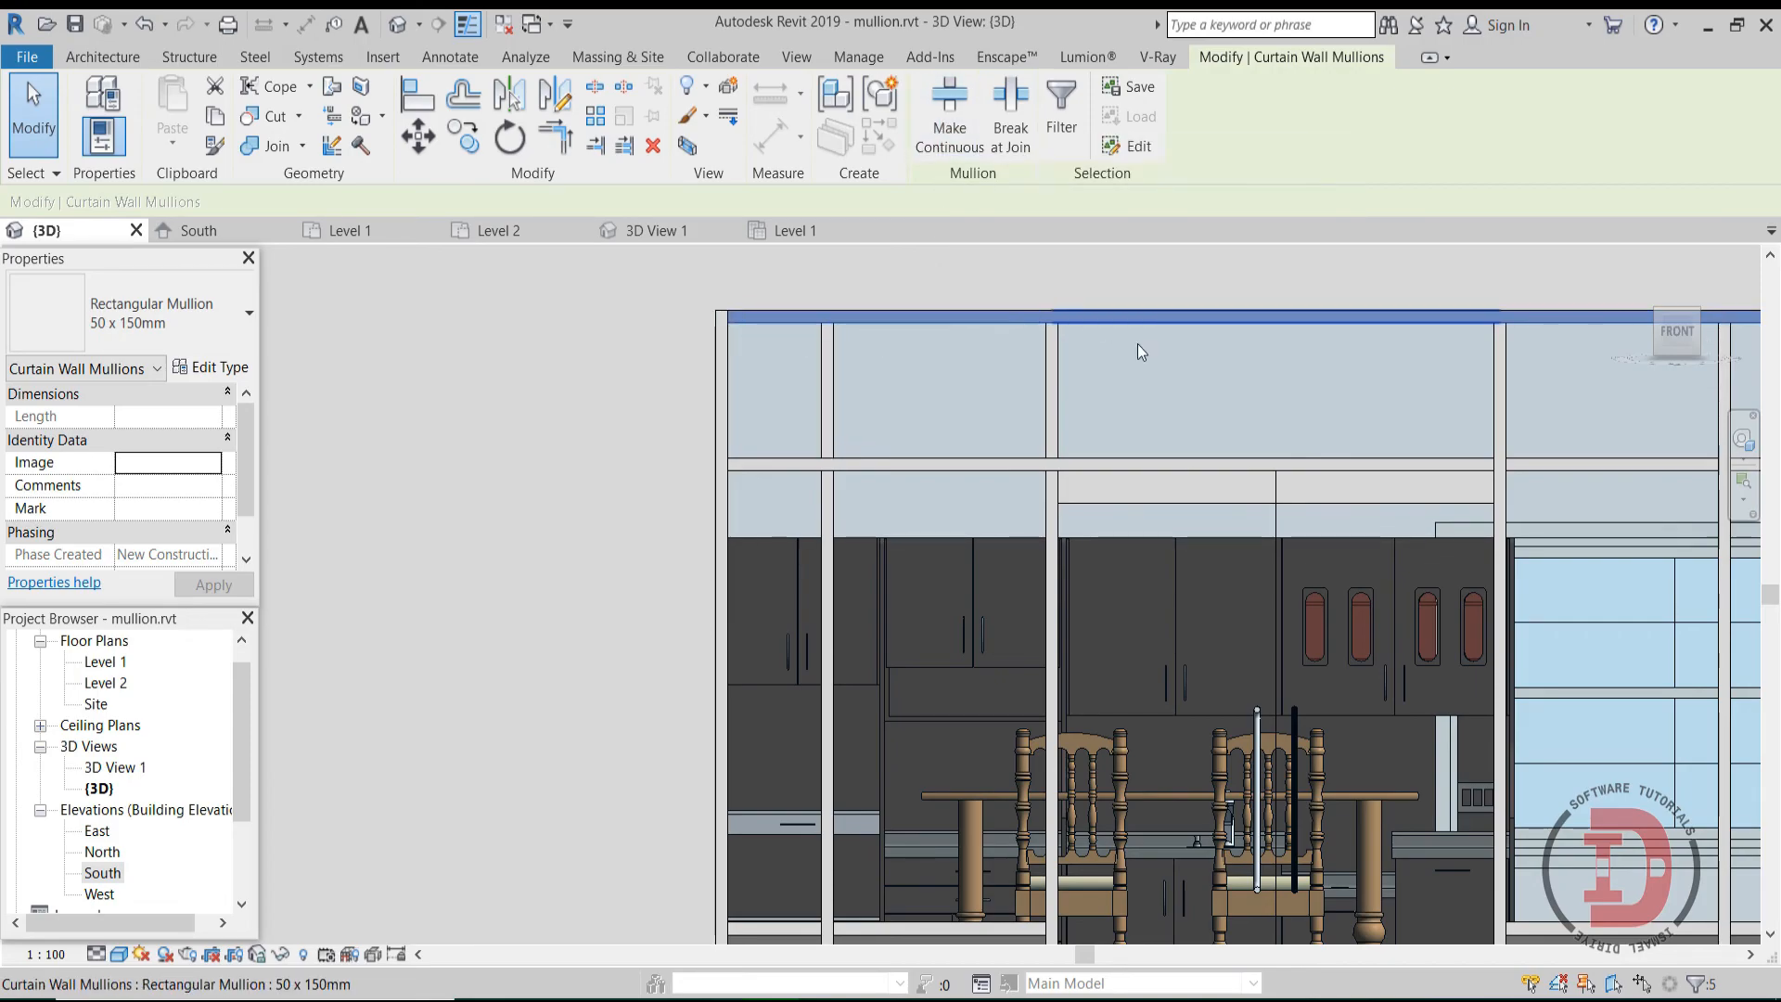
scroll(1072, 509, down, 2)
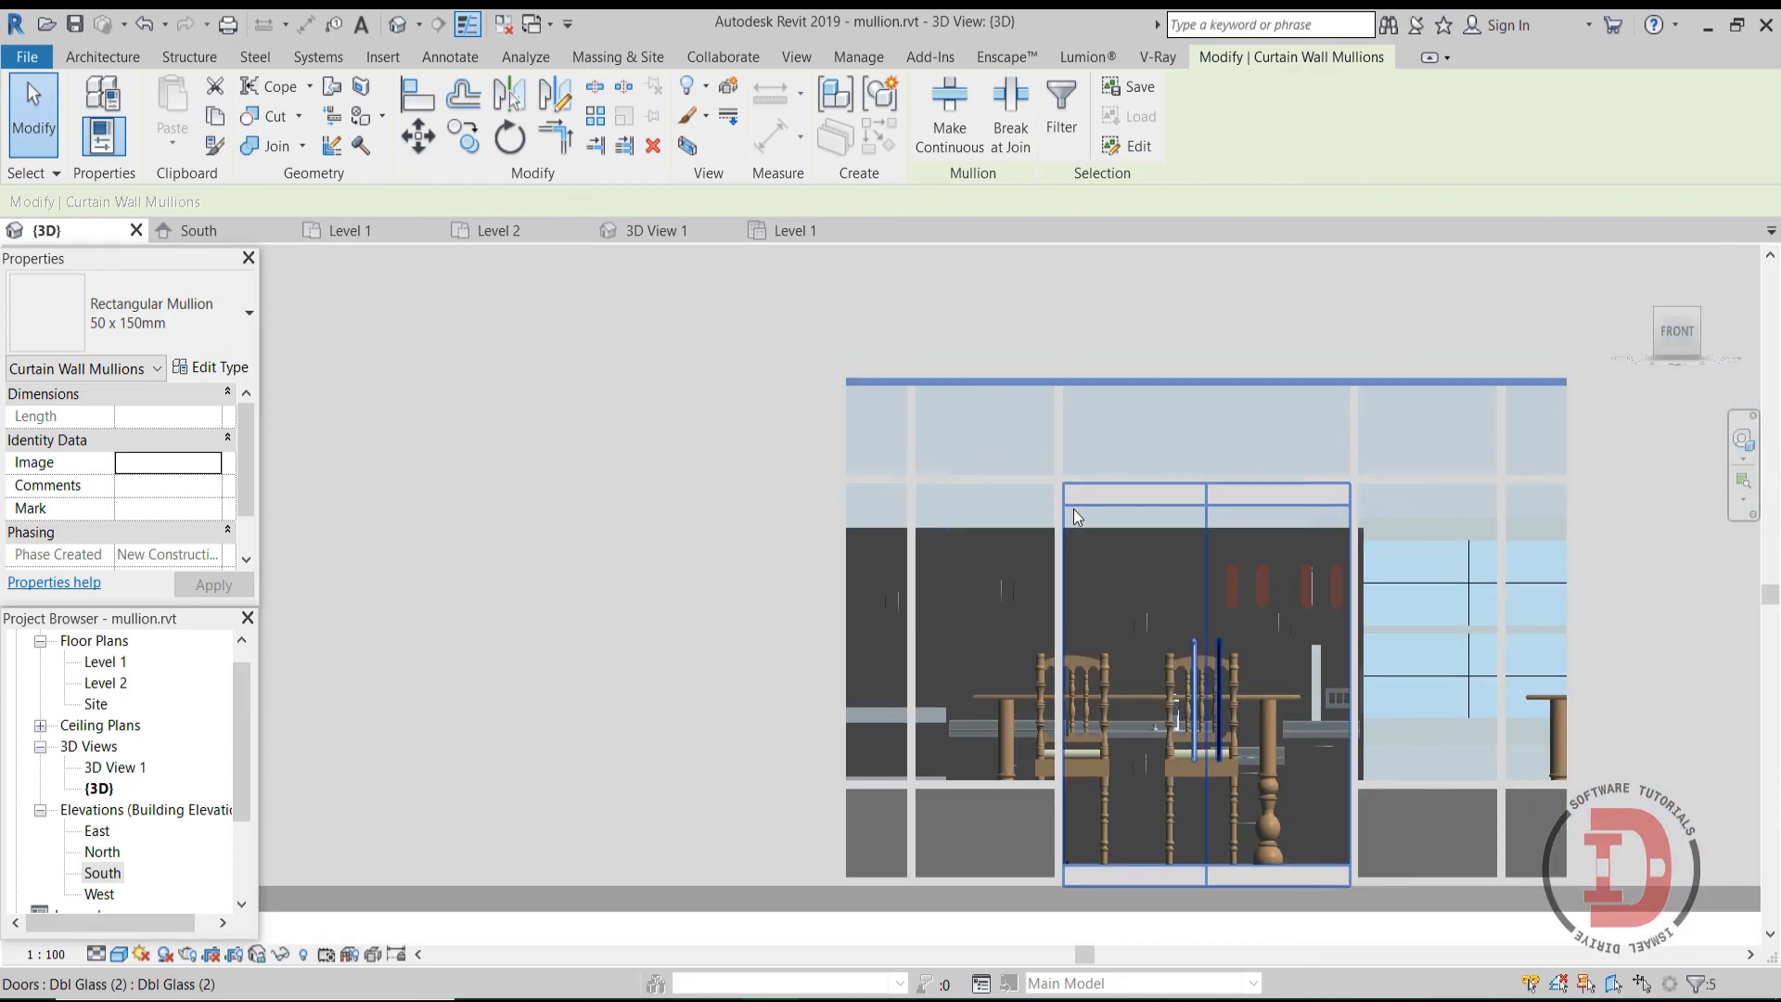
middle_drag(1096, 553, 974, 482)
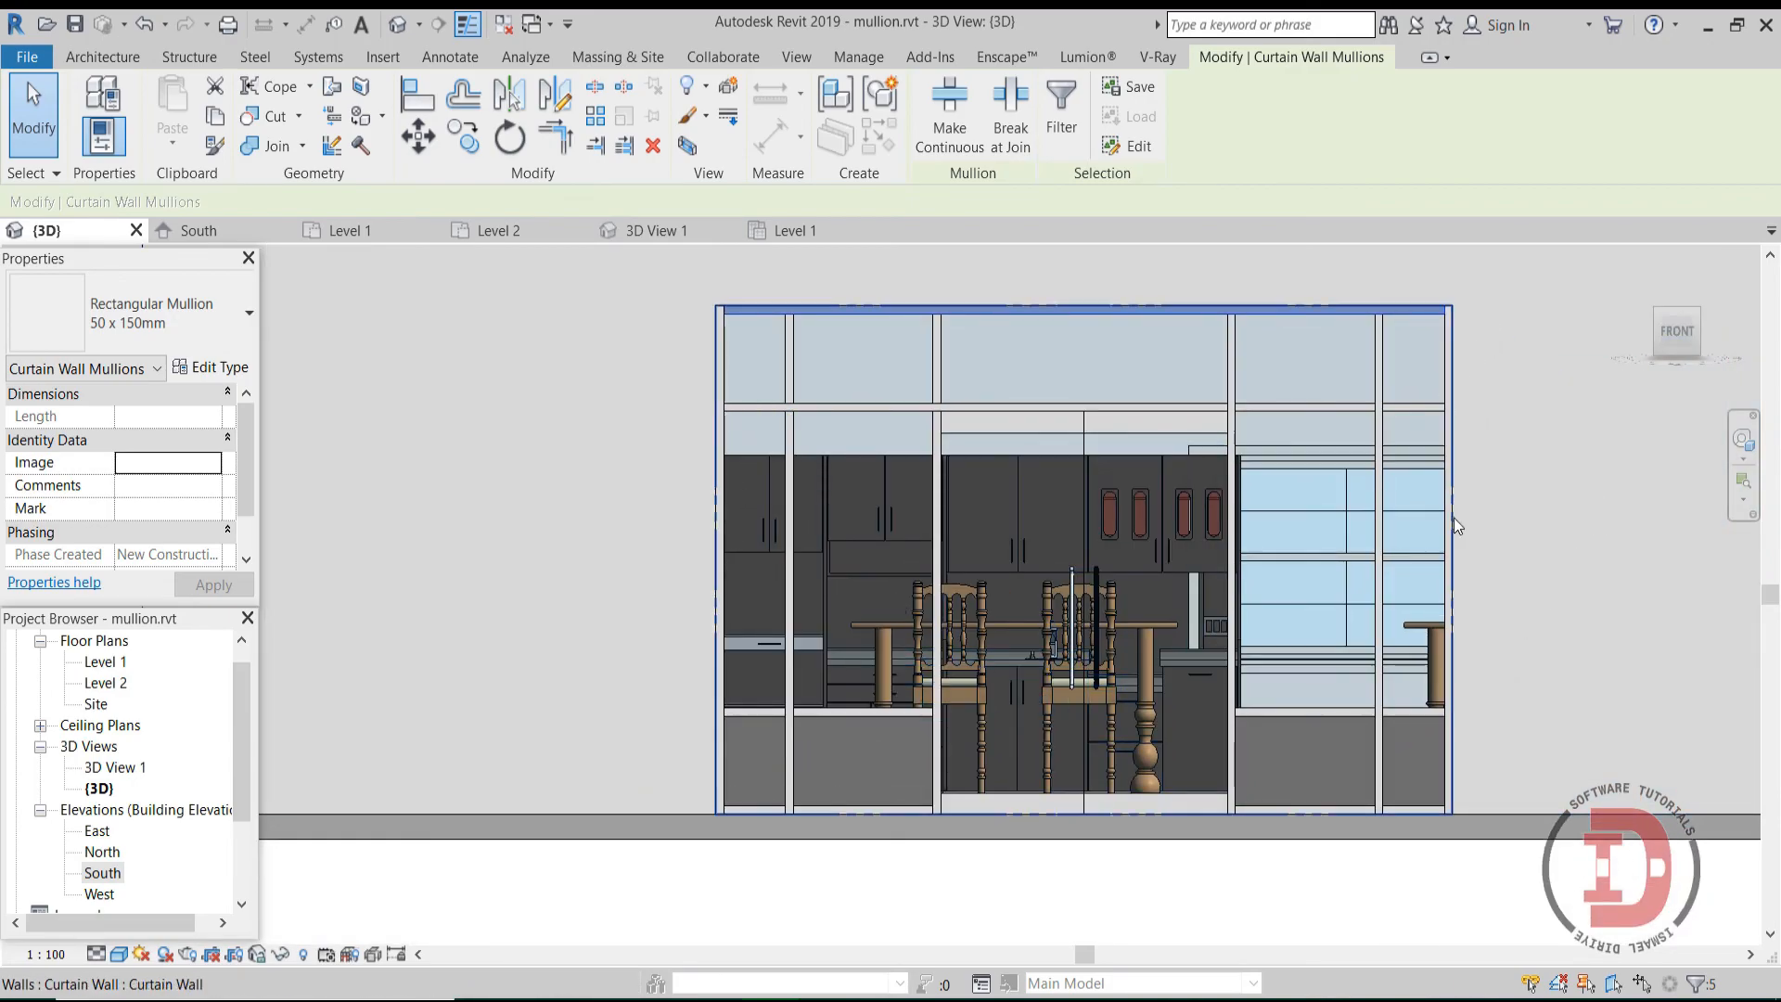
Step: Inspect the finished curtain wall's mullions and double door up close and within the whole front wall of the house
scroll(1340, 854, up, 2)
click(1340, 853)
scroll(742, 743, down, 8)
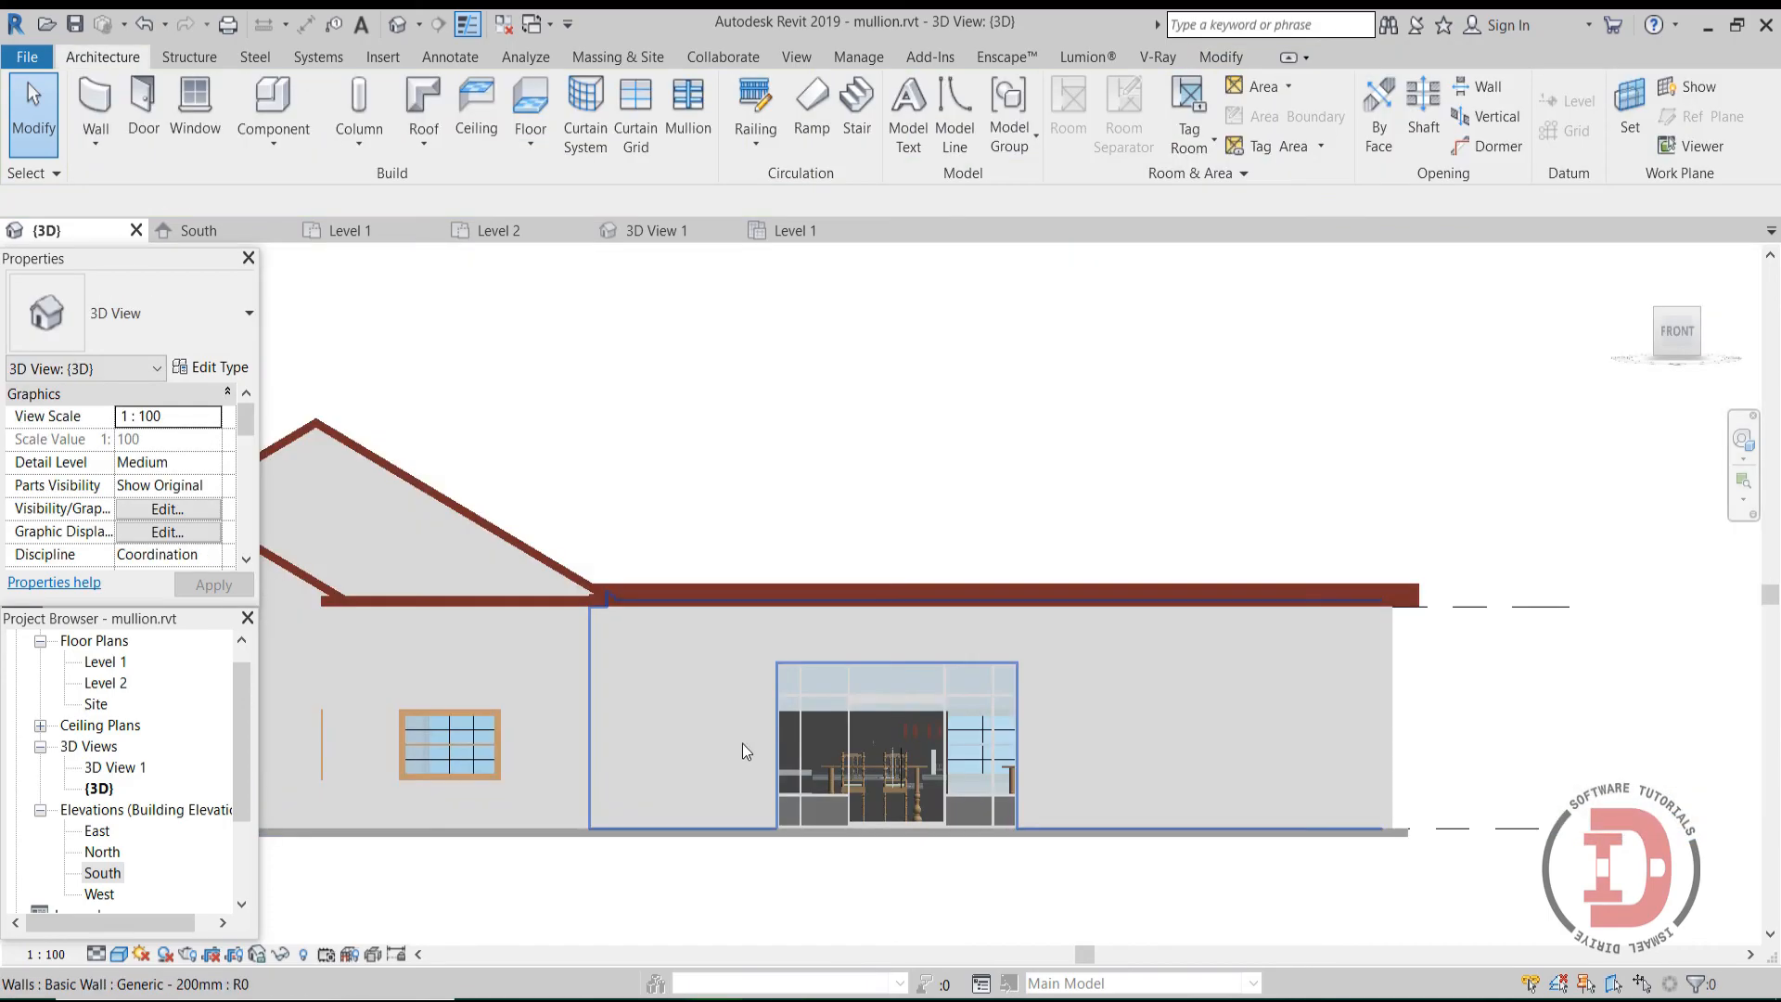
shift+middle_drag(721, 739, 799, 790)
scroll(860, 671, up, 10)
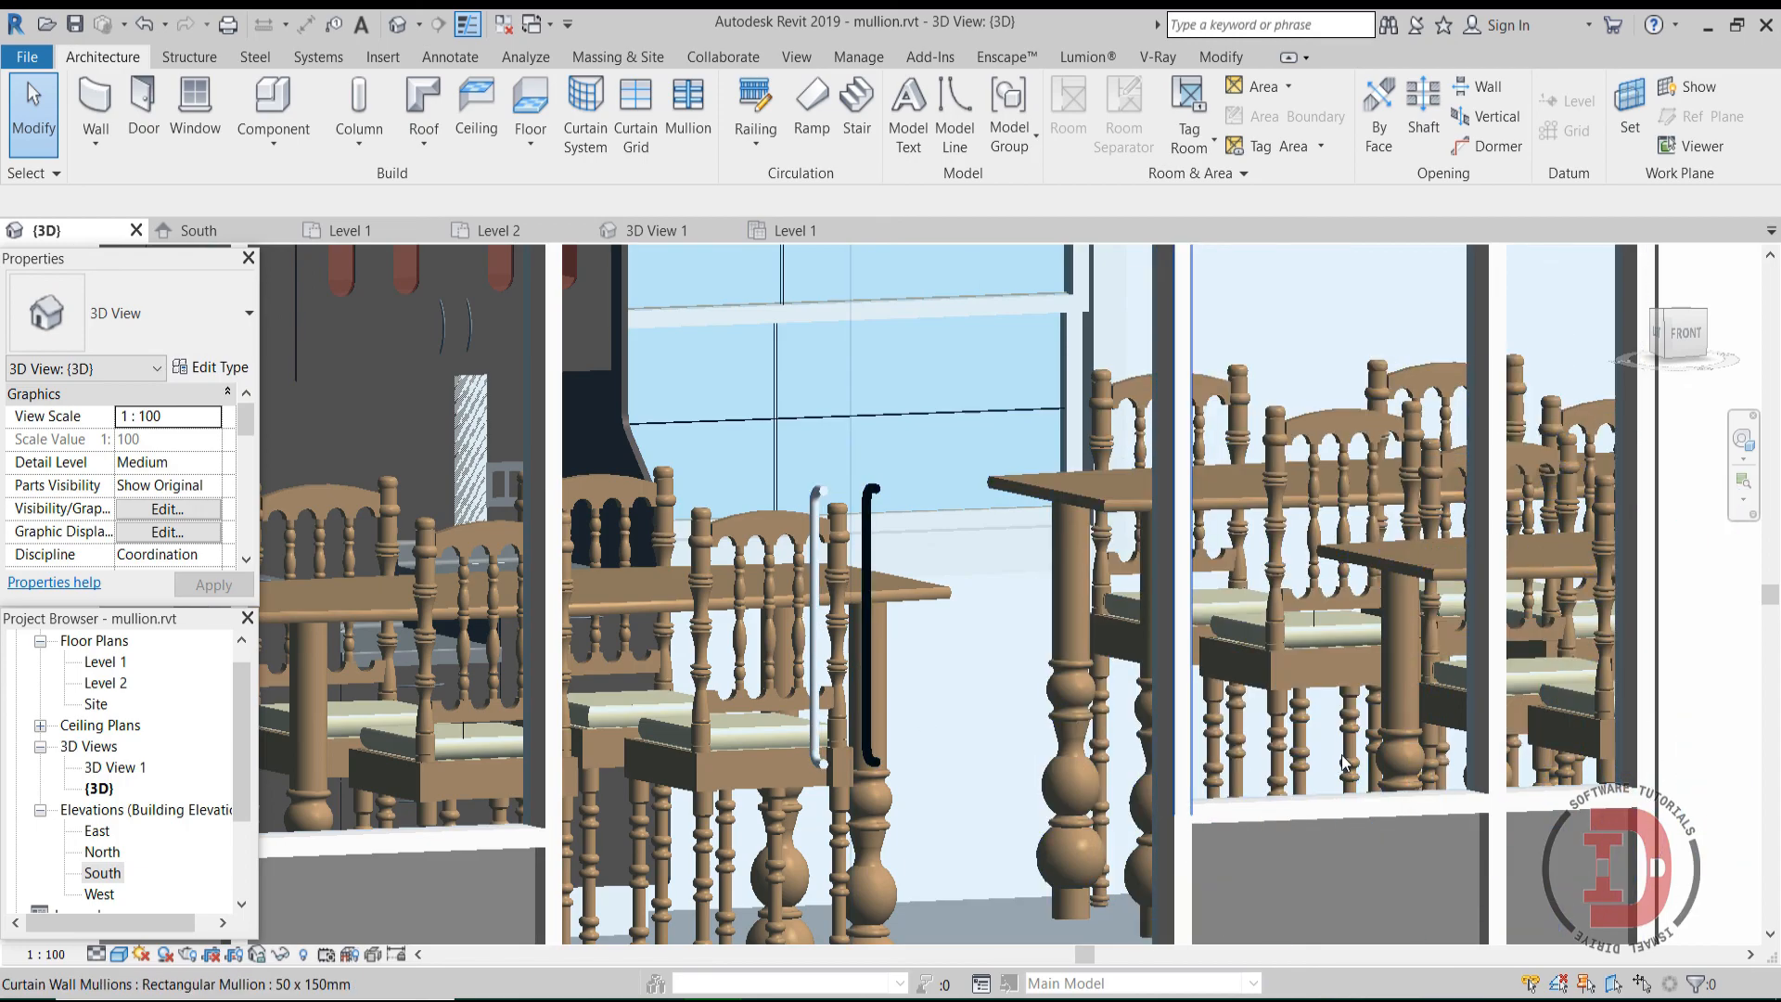
scroll(1335, 761, down, 4)
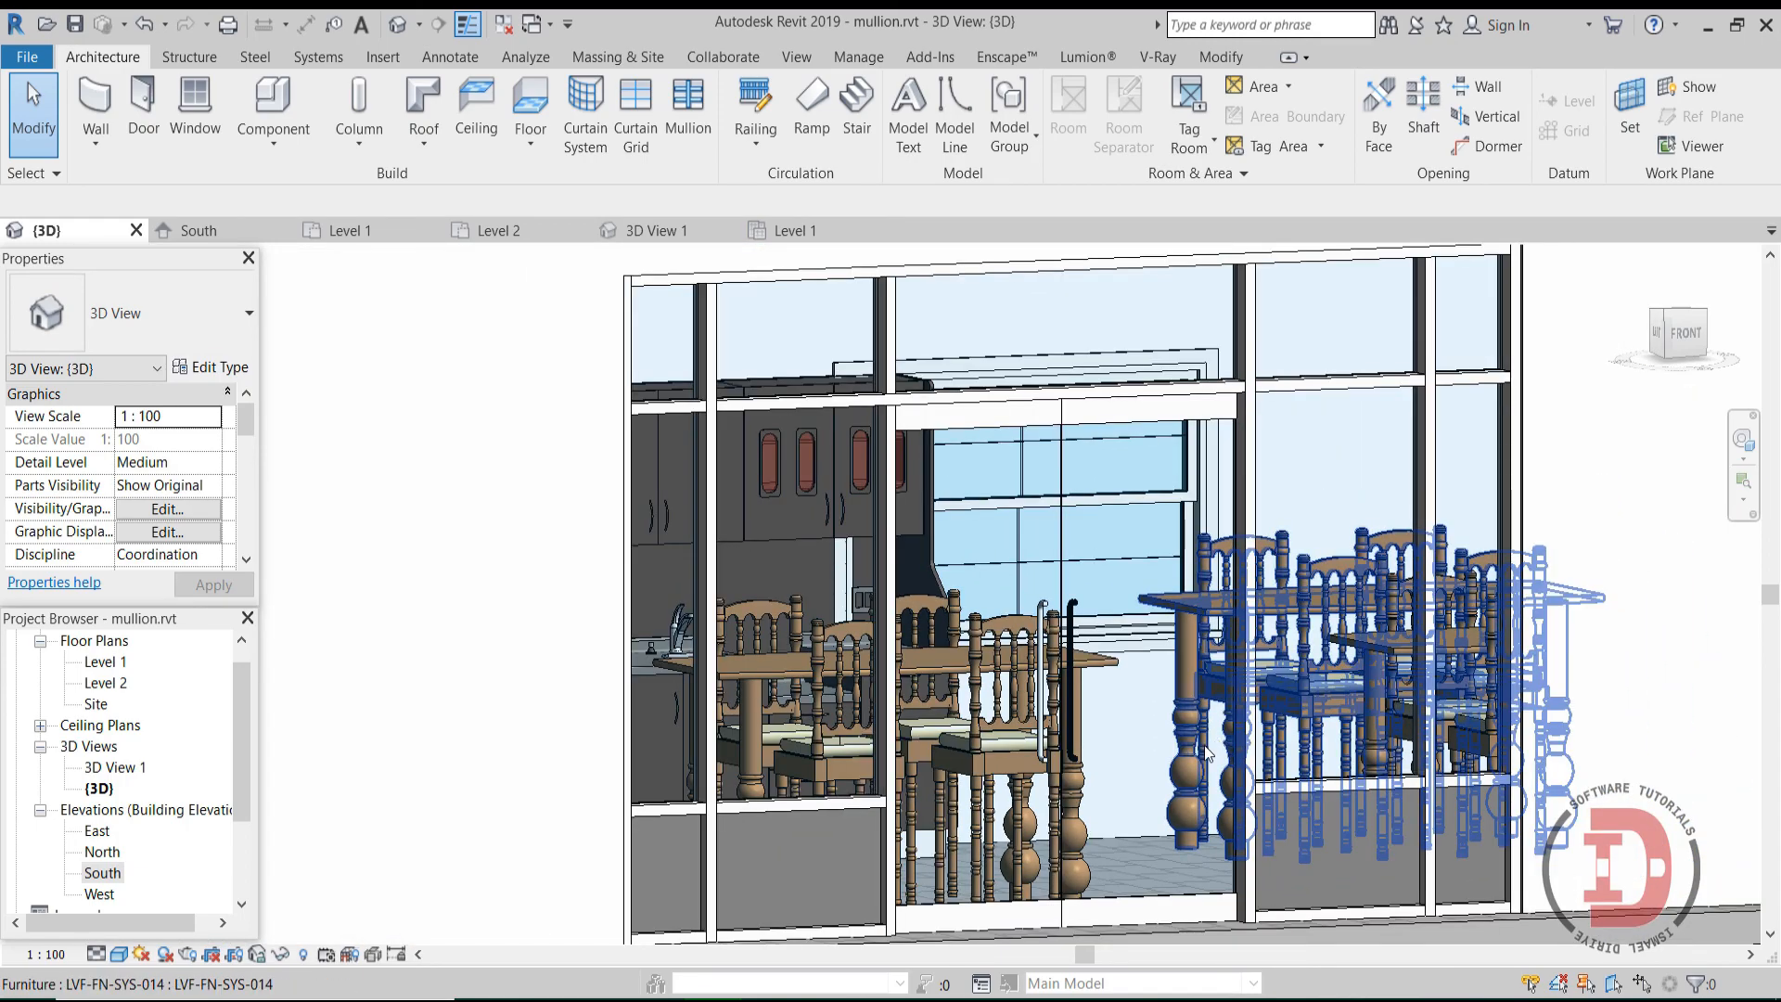
scroll(1165, 764, down, 3)
scroll(1163, 826, up, 5)
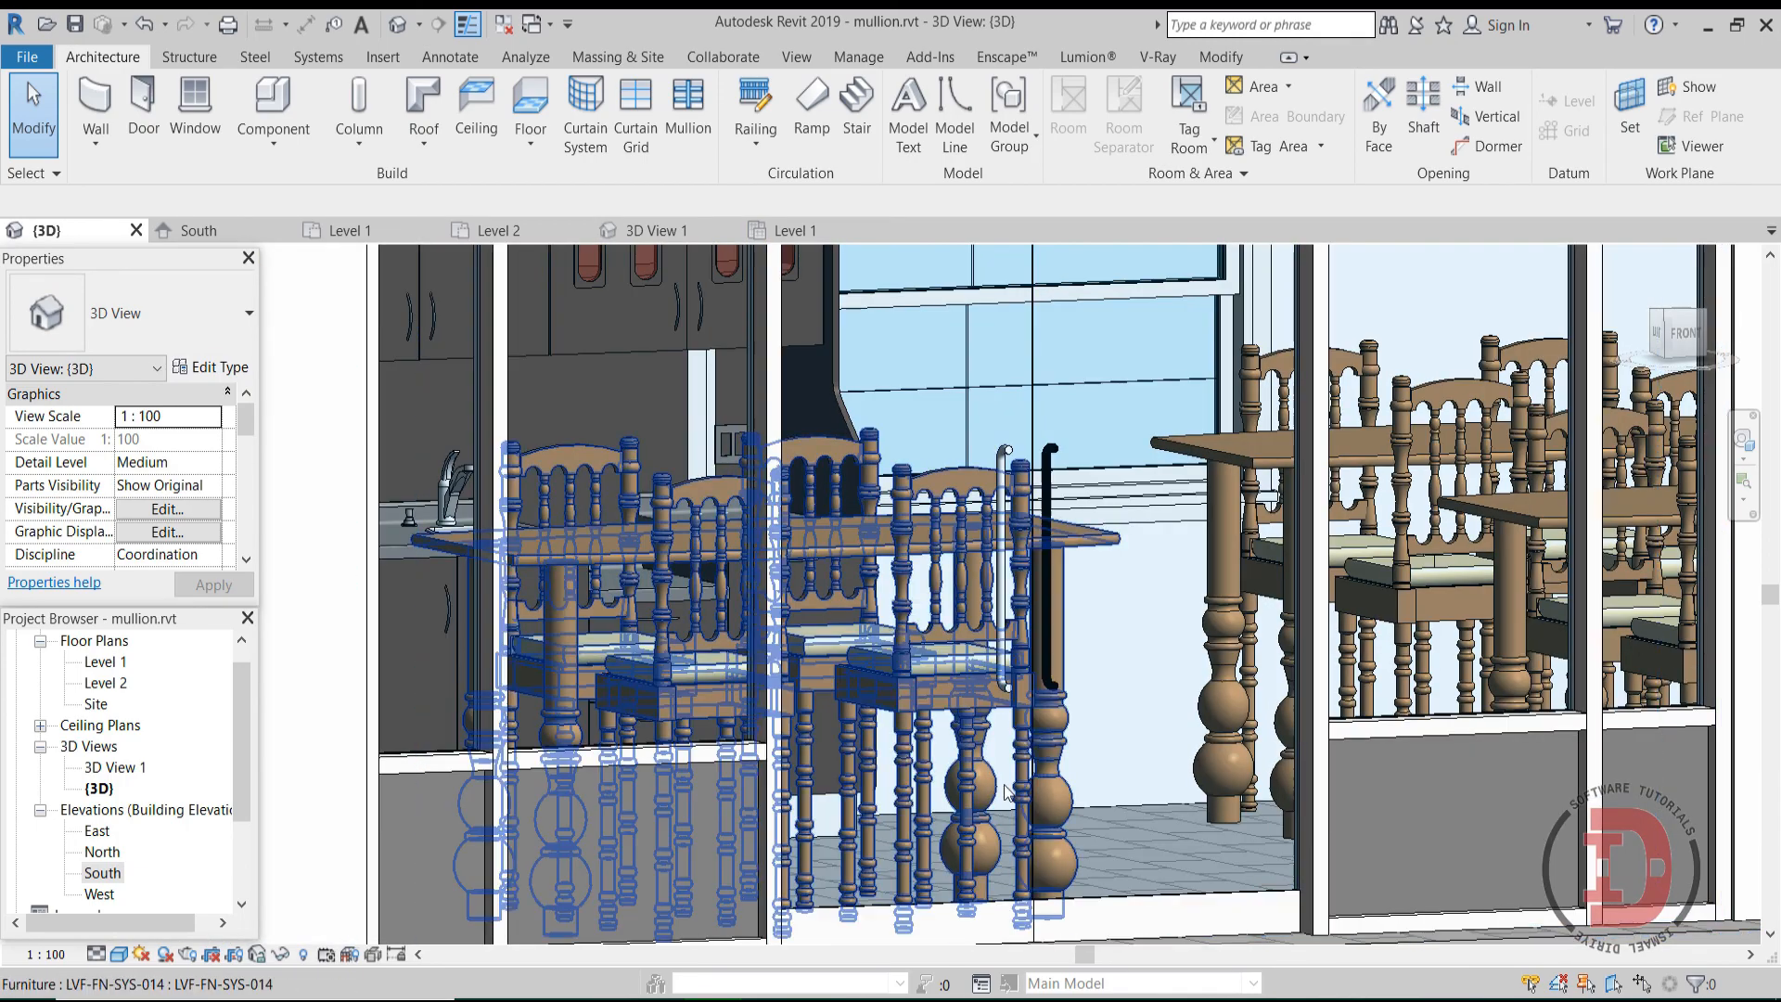
Step: Flip the orientation of the double glass door in the middle of the curtain wall, and clear the selection
scroll(1072, 571, down, 2)
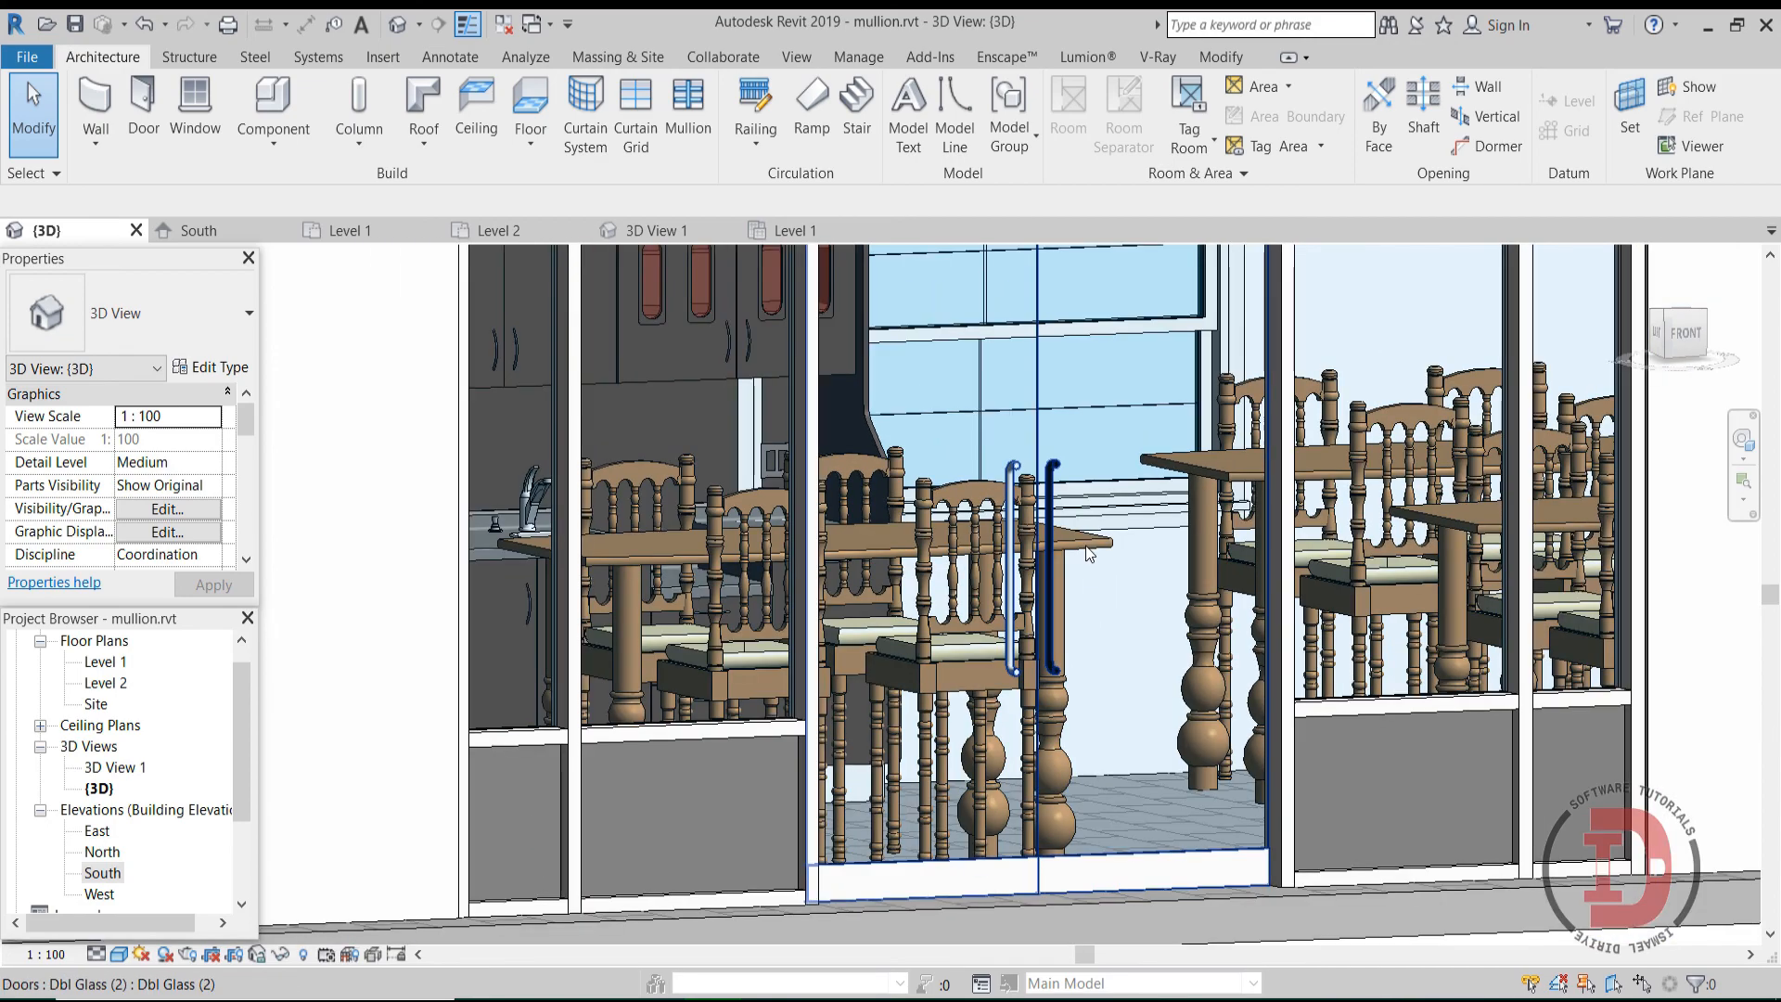
click(1087, 551)
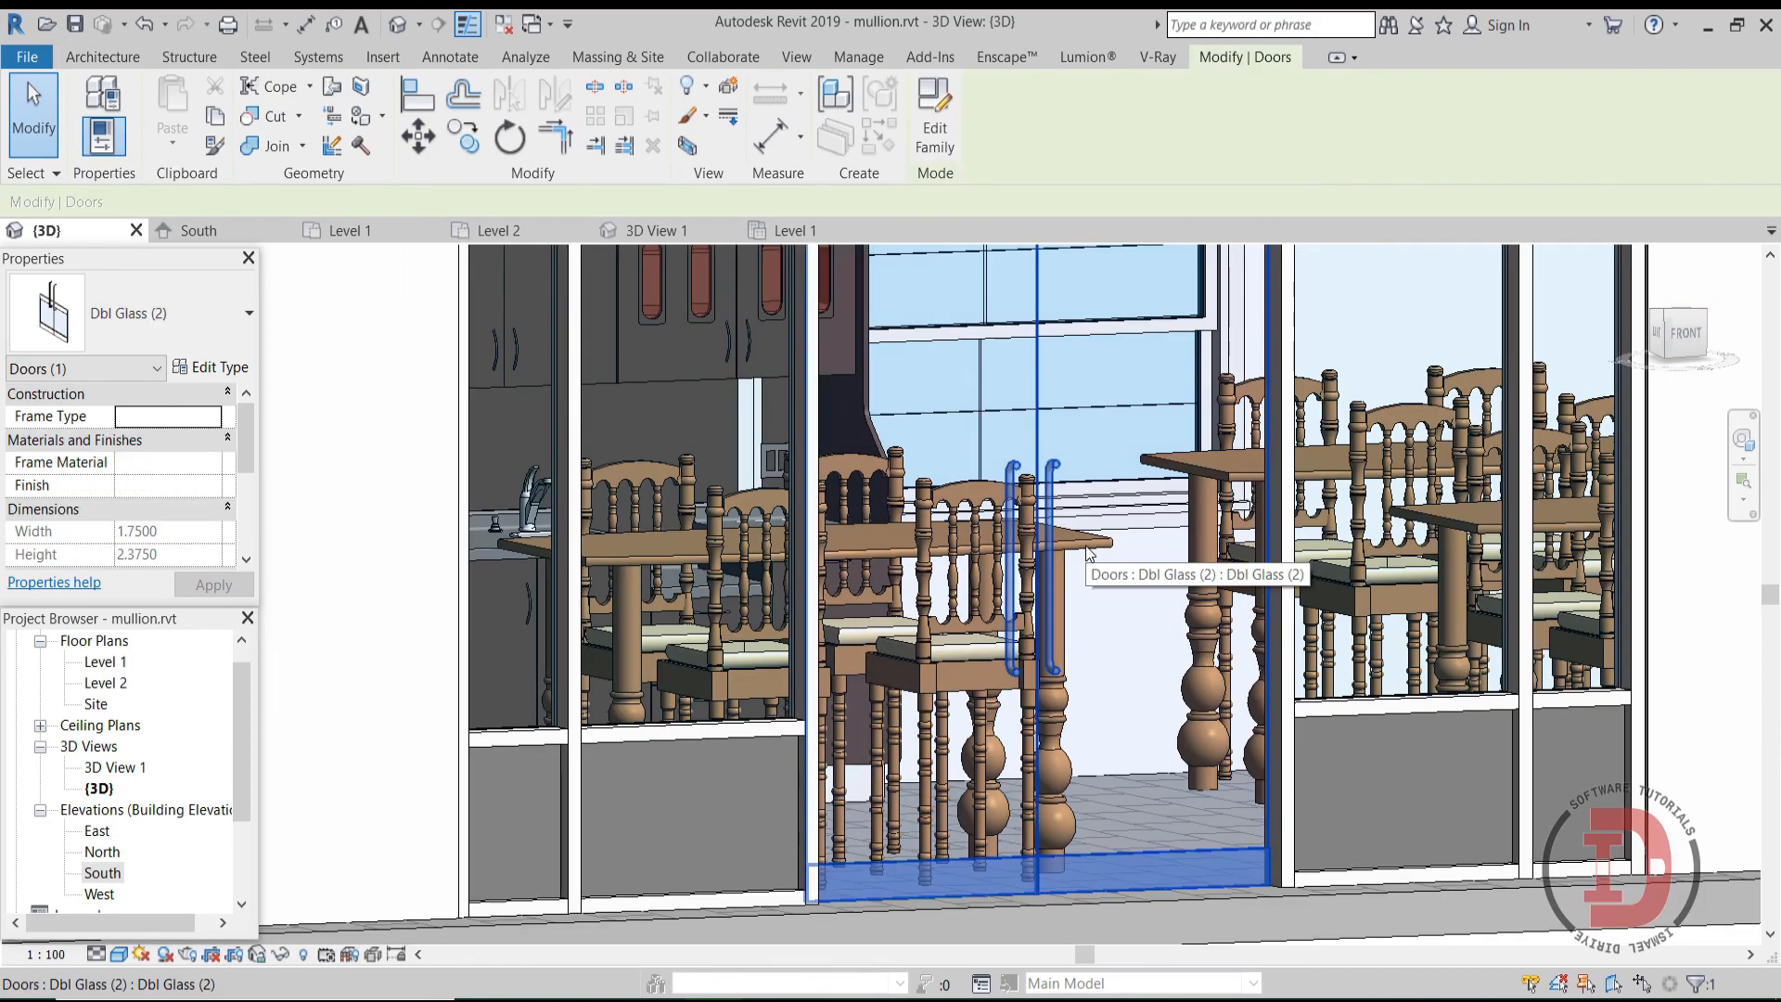
key(space)
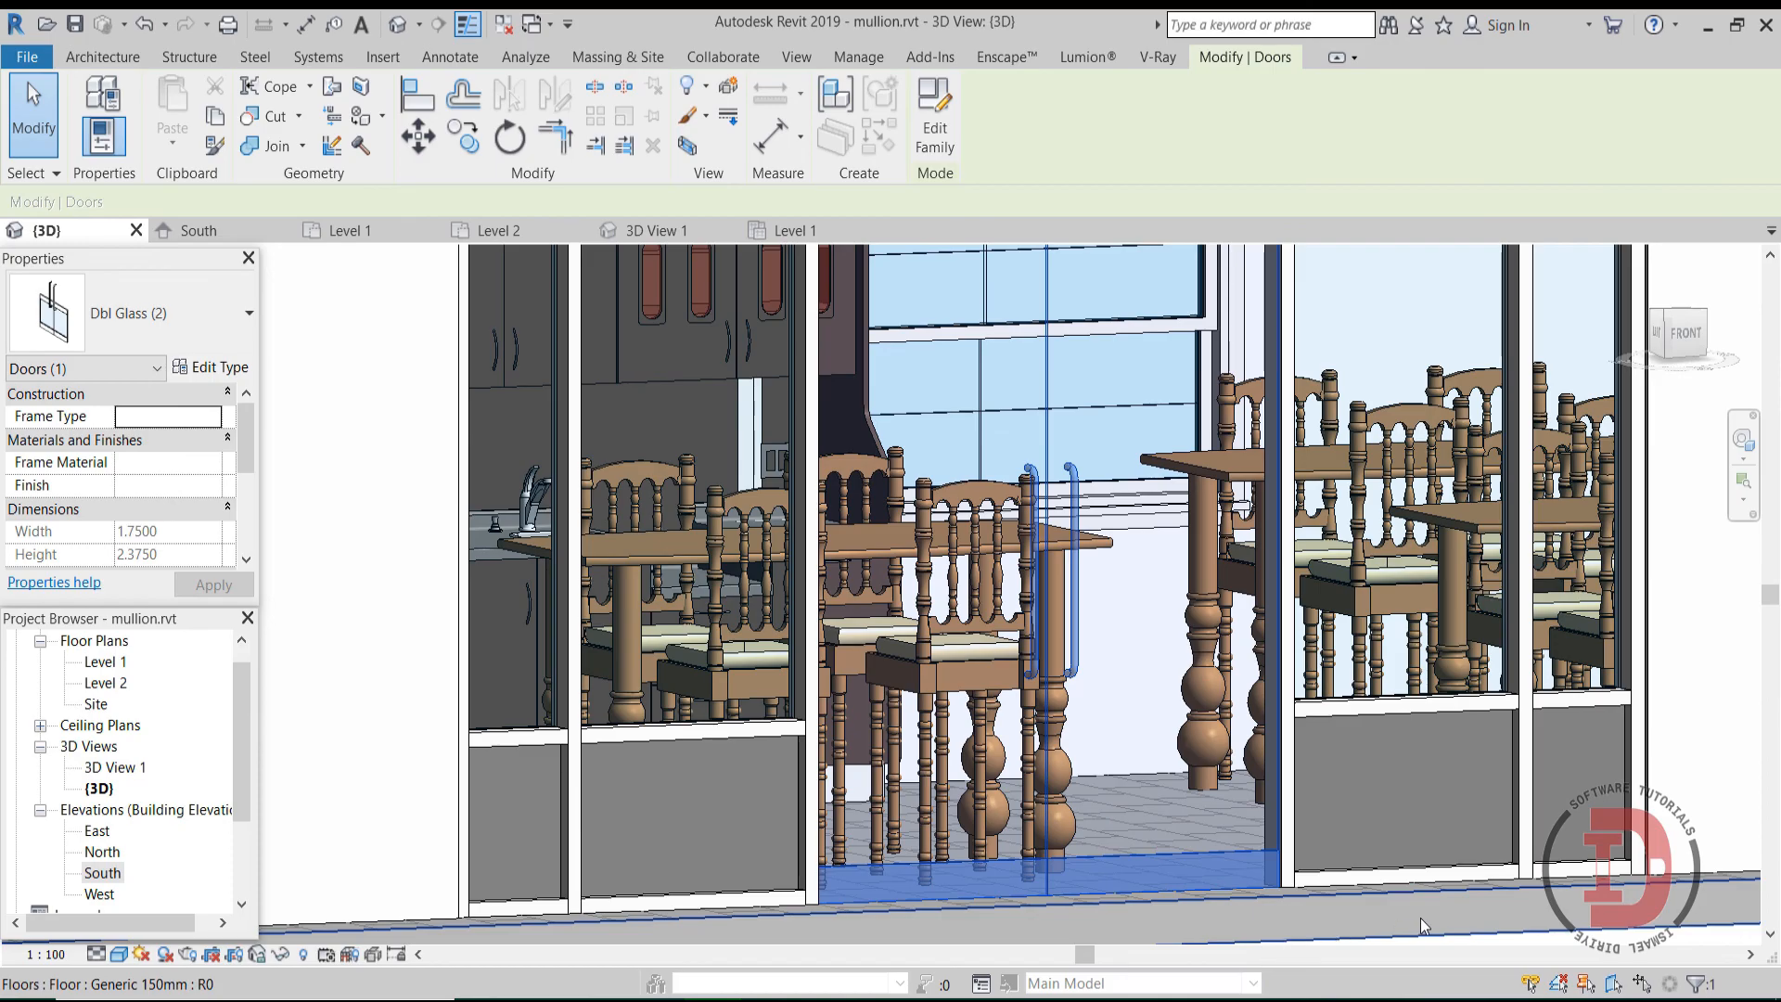
scroll(1422, 916, down, 2)
middle_drag(1443, 919, 1386, 807)
click(1409, 882)
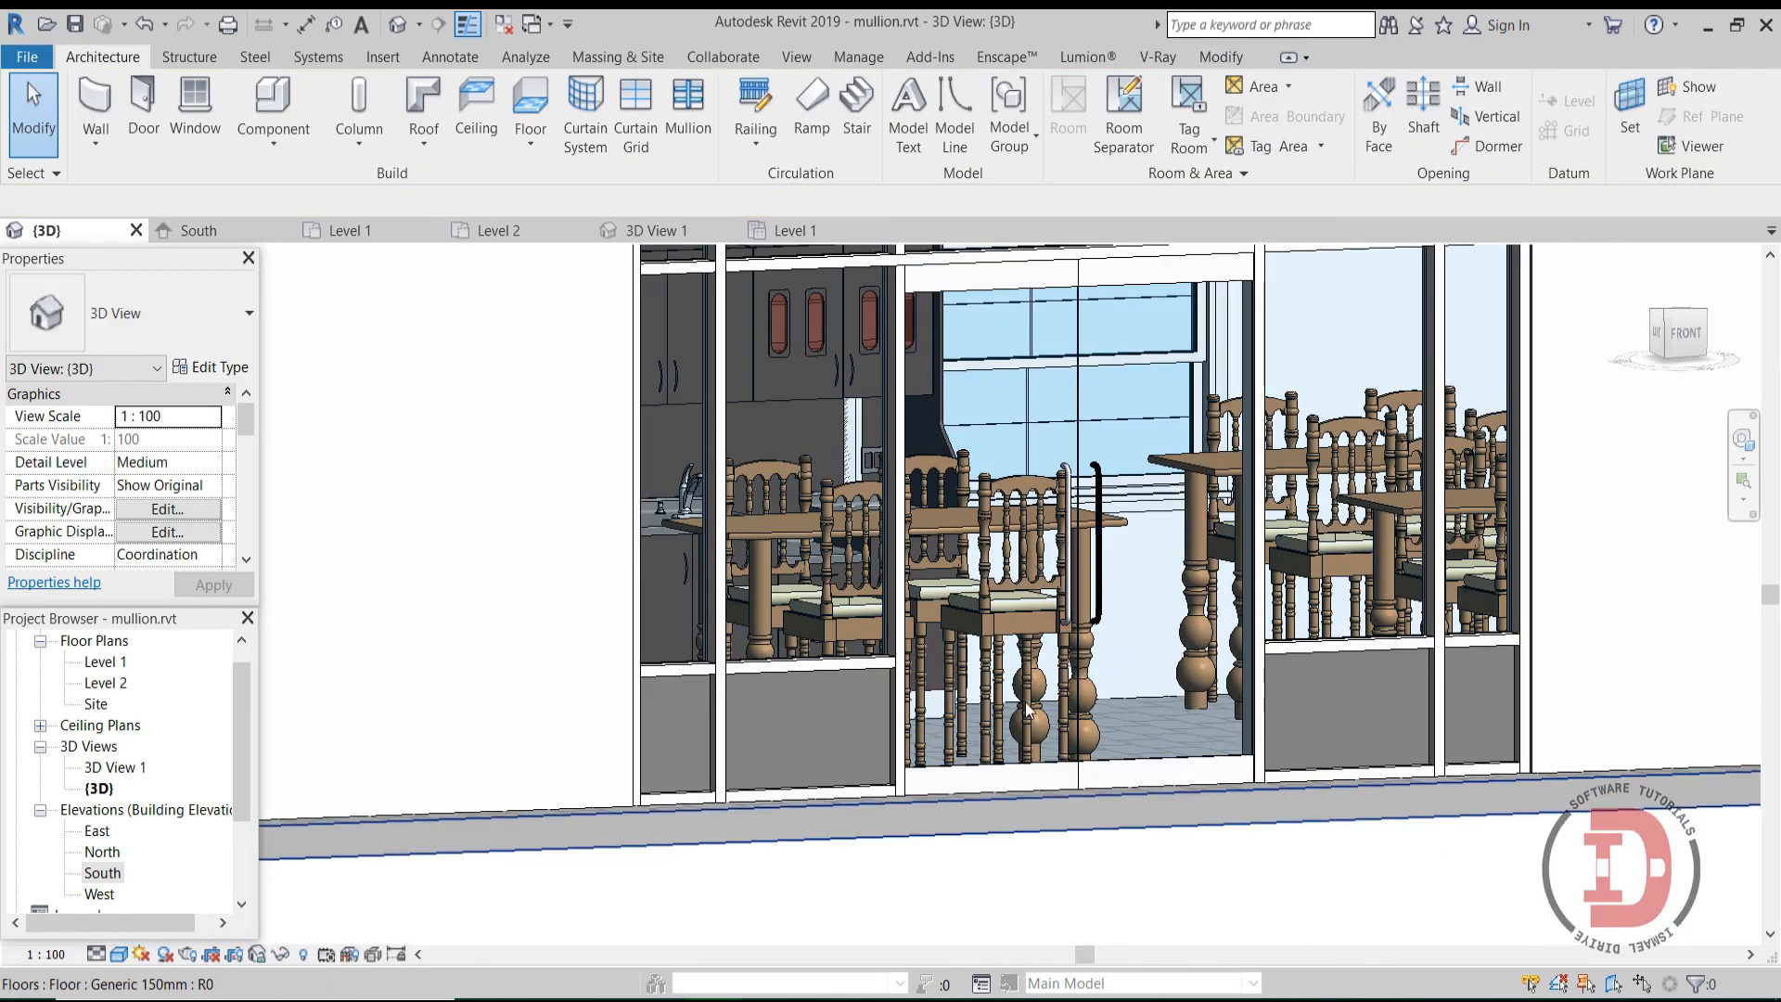
Step: Examine the flipped double door and the mullions around it from the front-left side of the house
scroll(1009, 629, up, 5)
scroll(1199, 755, down, 5)
shift+middle_drag(1196, 769, 1133, 781)
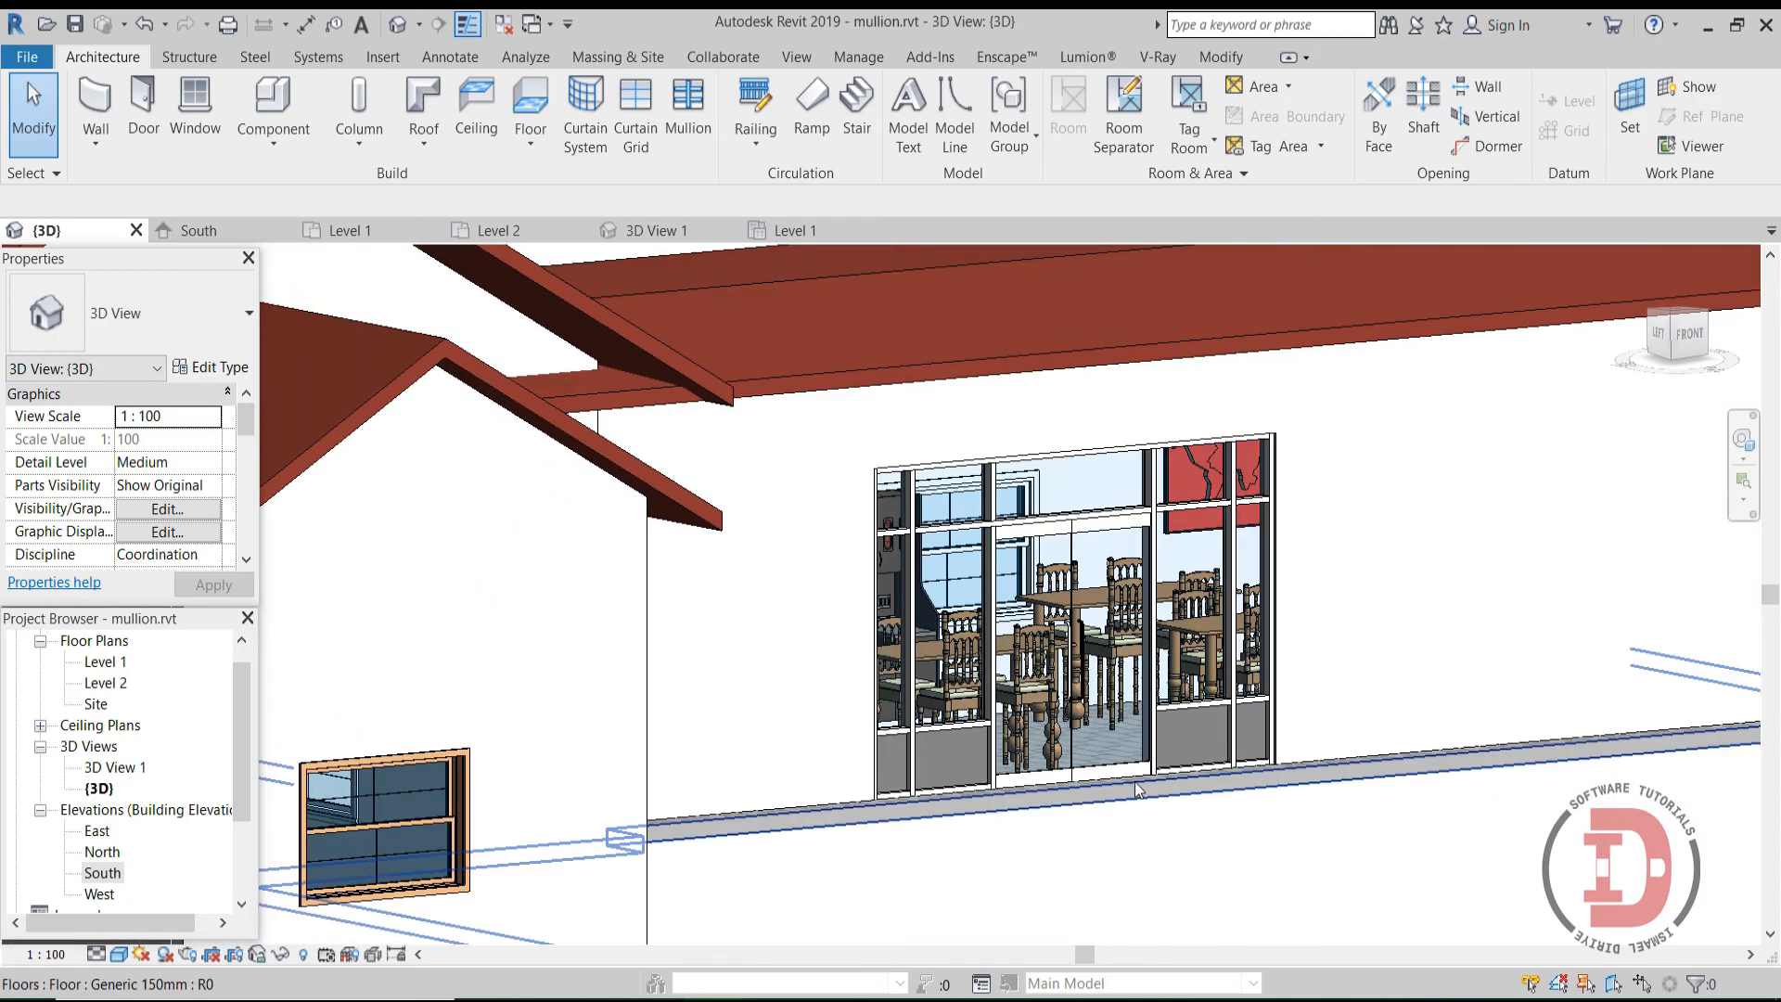
scroll(1113, 761, up, 5)
scroll(1304, 789, down, 5)
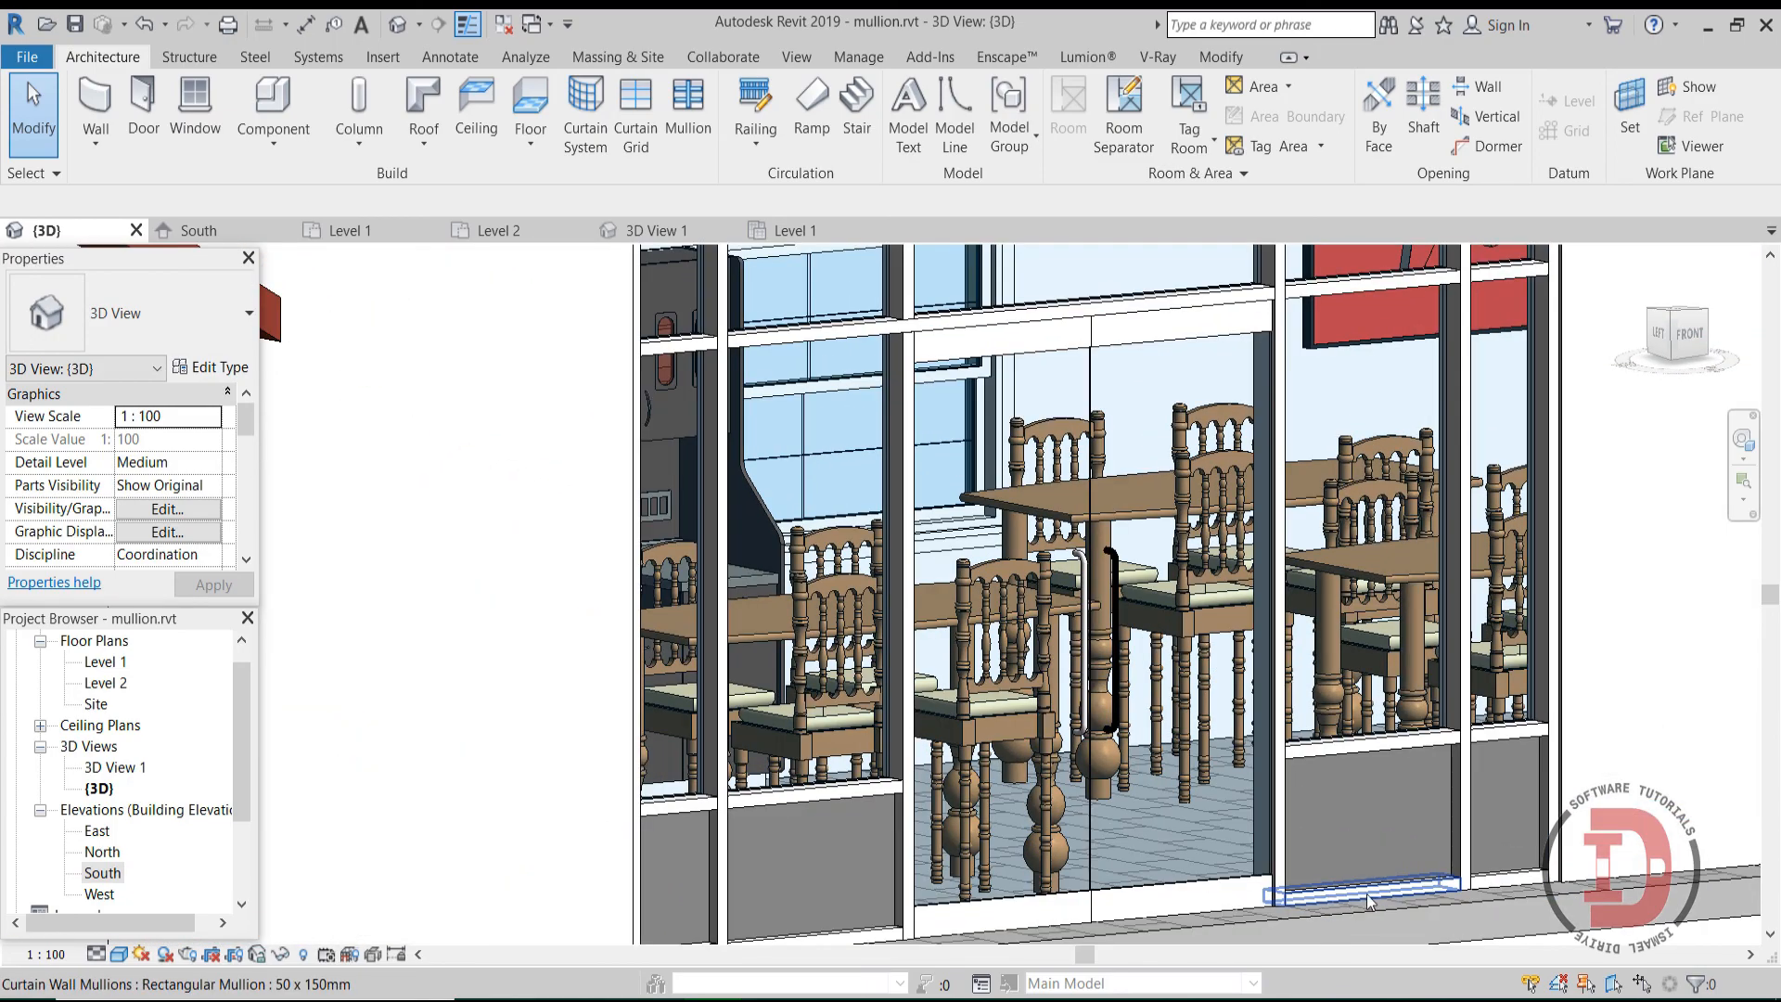